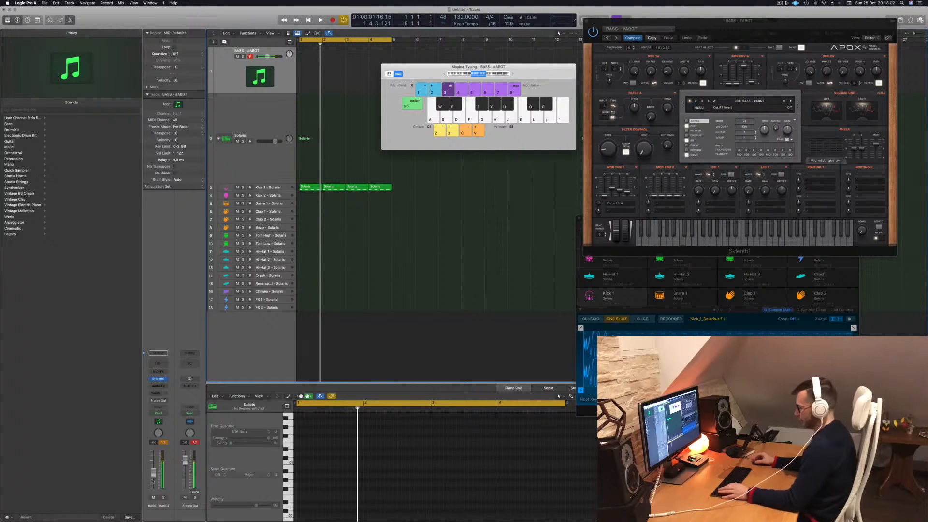
# - Play the drum loop and audition the BASS - #ABGT preset with a few Musical Typing notes
pyautogui.press('space')
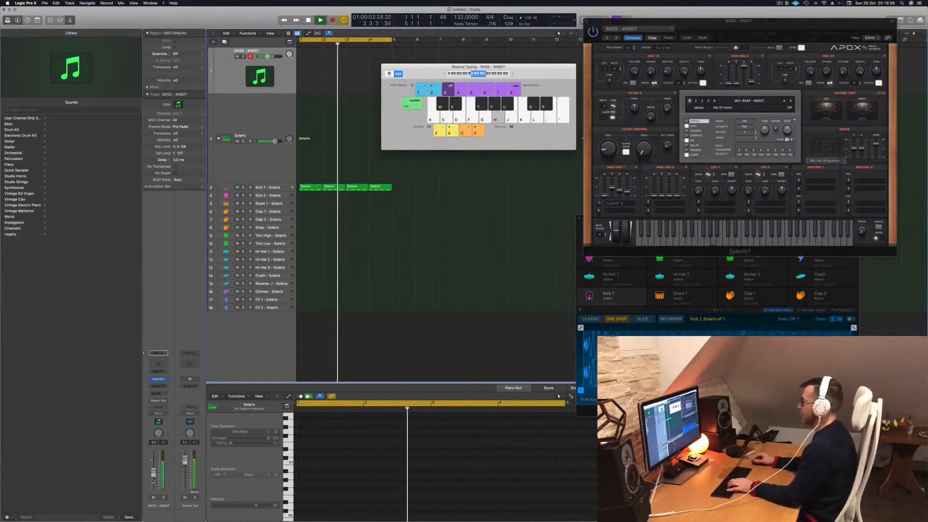
pyautogui.press('j')
pyautogui.press('h')
pyautogui.press('j')
pyautogui.press('h')
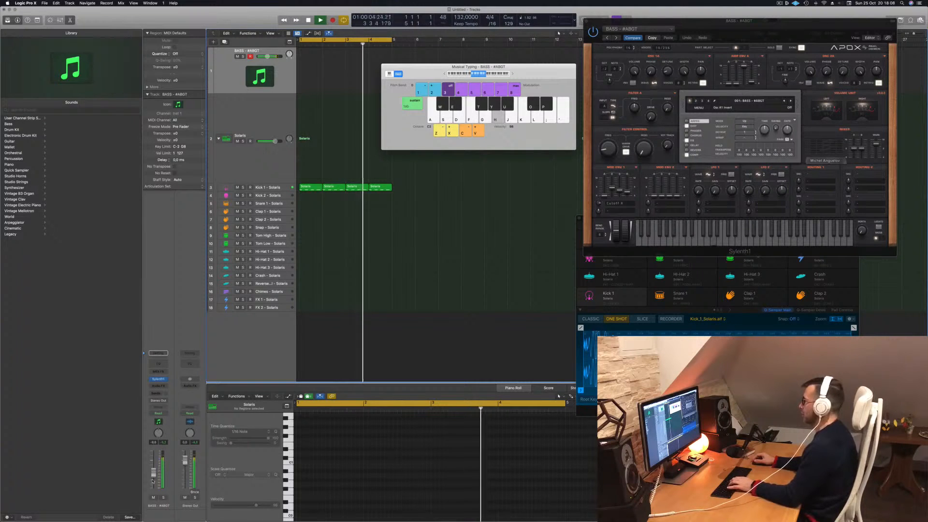
pyautogui.press('g')
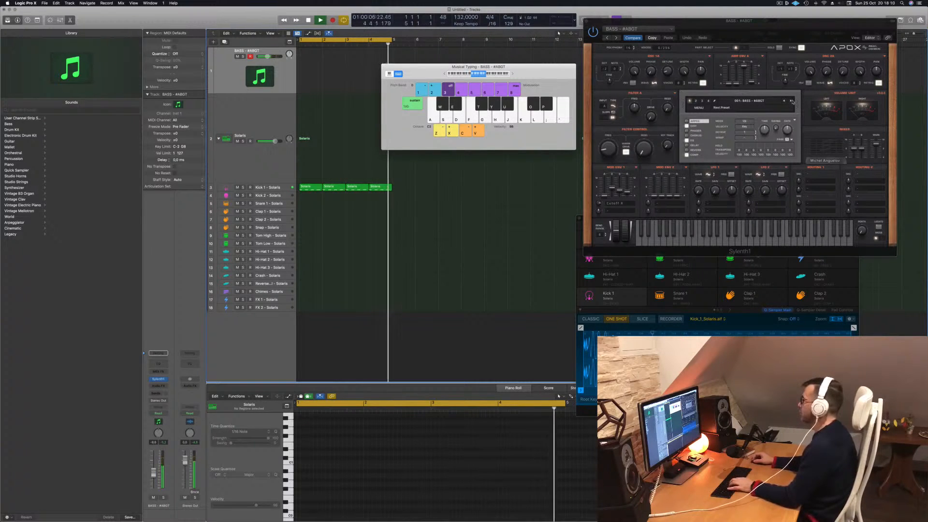
# - Browse forward through Sylenth1's bass presets past BASS - Beam, trying a short note pattern on the following one
pyautogui.click(791, 101)
pyautogui.click(792, 101)
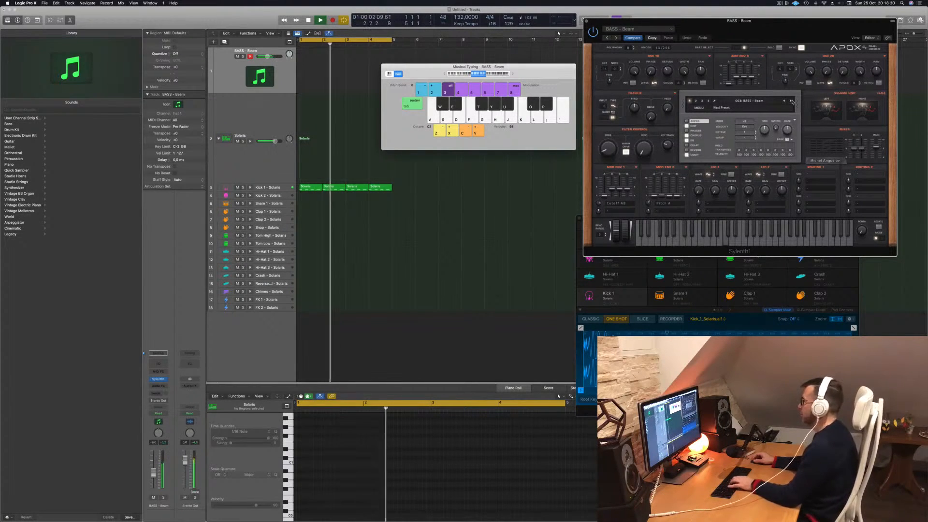
pyautogui.click(792, 102)
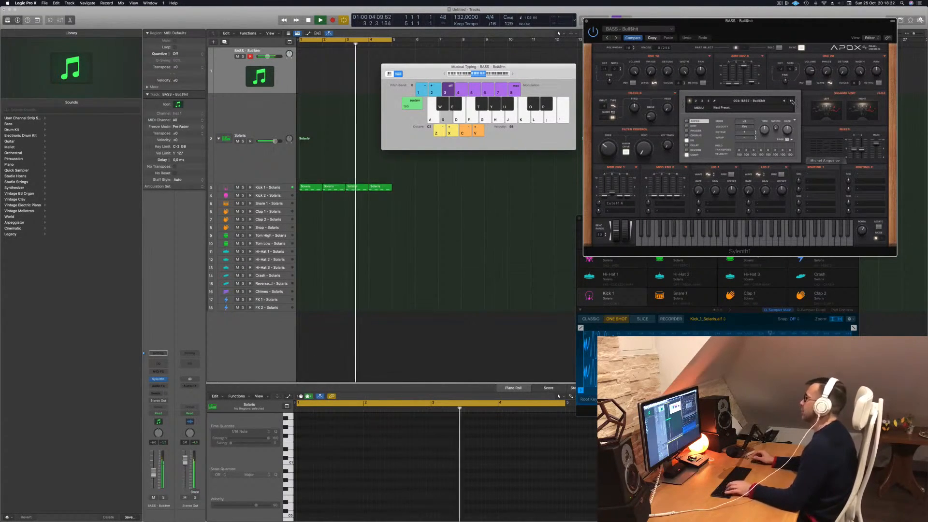
pyautogui.press('d')
pyautogui.press('f')
pyautogui.press(';')
pyautogui.press('d')
pyautogui.press('f')
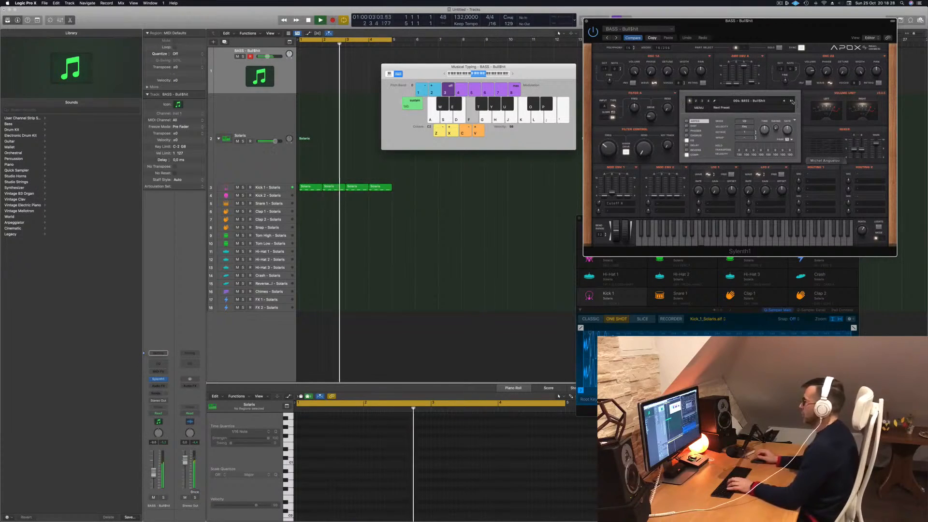
pyautogui.press('s')
pyautogui.press('d')
pyautogui.click(792, 101)
pyautogui.press('f')
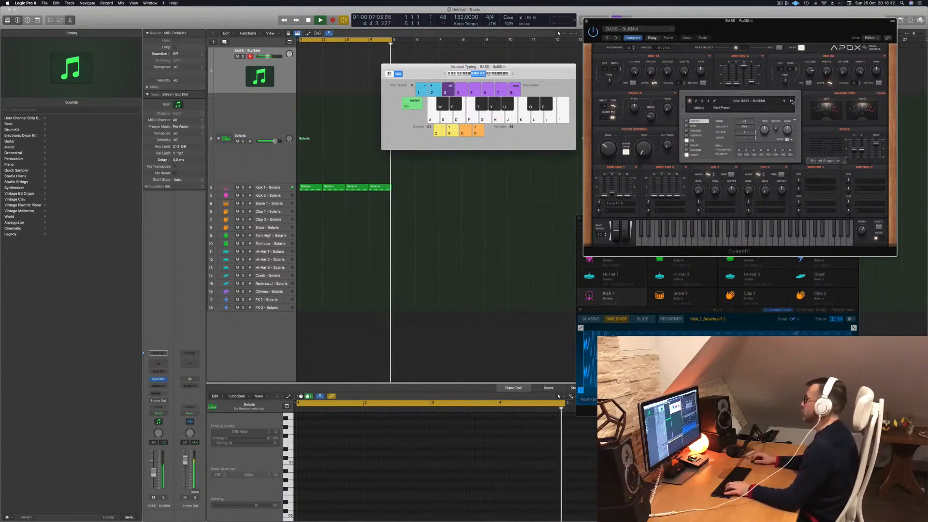
# - Continue through the bass presets from BASS - Disko to BASS - Mover, auditioning notes against the kick
pyautogui.click(792, 101)
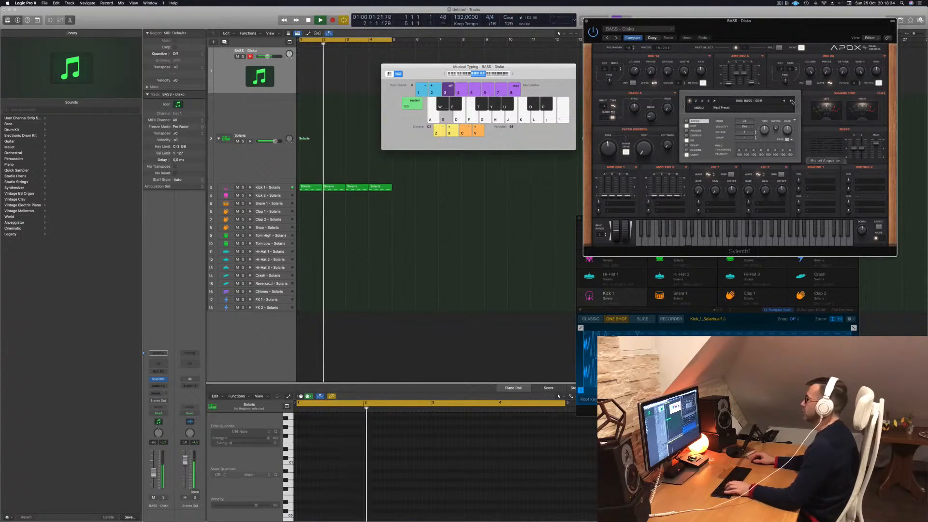
pyautogui.click(792, 101)
pyautogui.press('d')
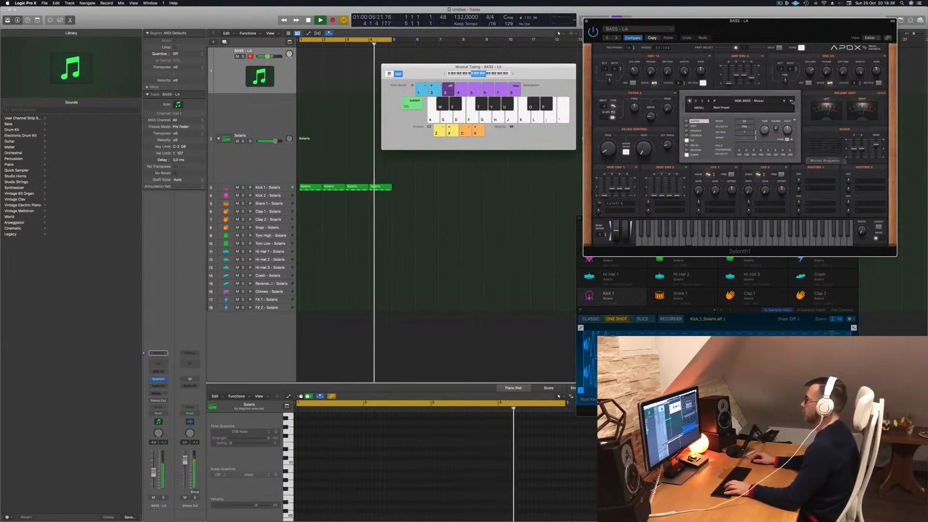
pyautogui.press('d')
pyautogui.press('f')
pyautogui.press('f')
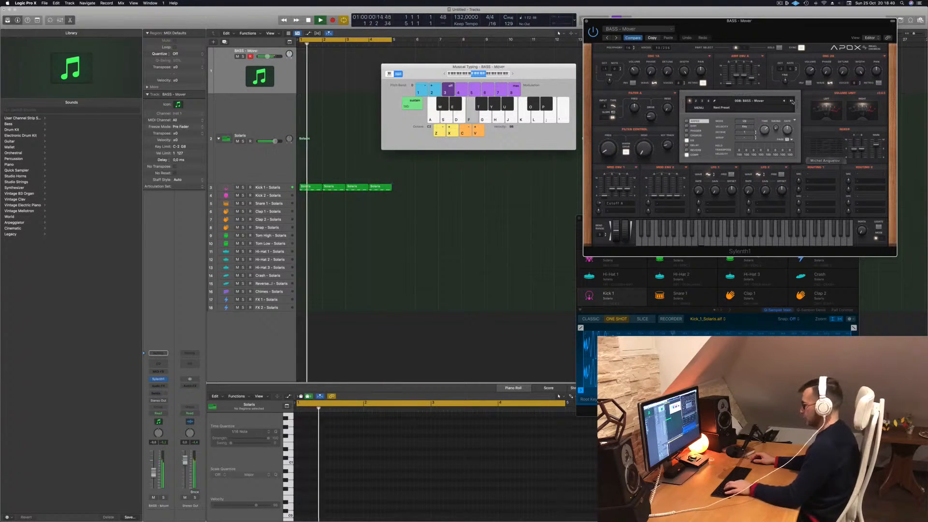
# - Advance past BASS - Never Alone, load the BASS - Plex preset and test it with notes over the loop
pyautogui.click(792, 101)
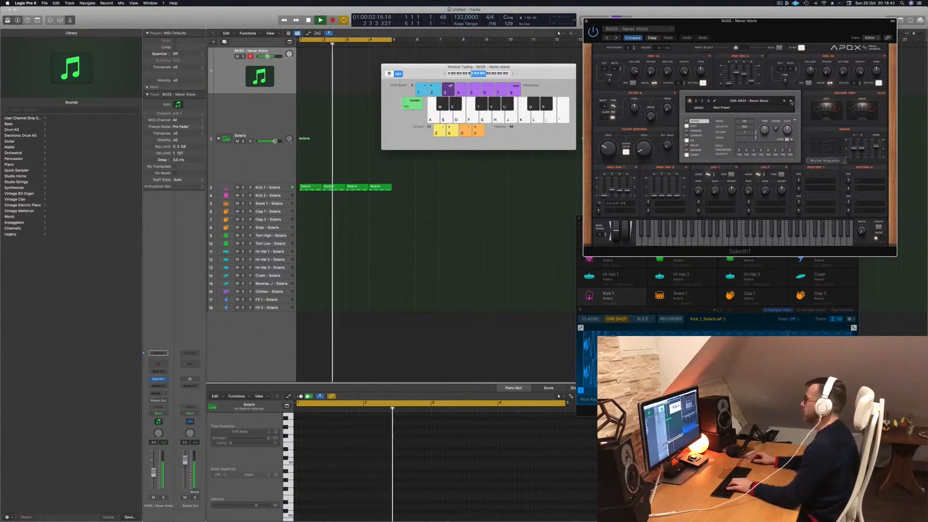
pyautogui.click(792, 102)
pyautogui.click(792, 102)
pyautogui.press('g')
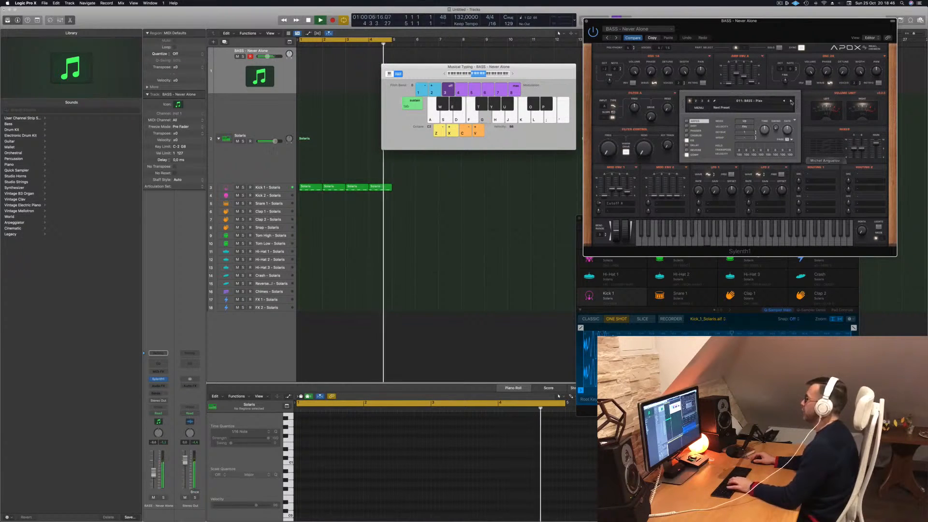
pyautogui.press('h')
pyautogui.press('f')
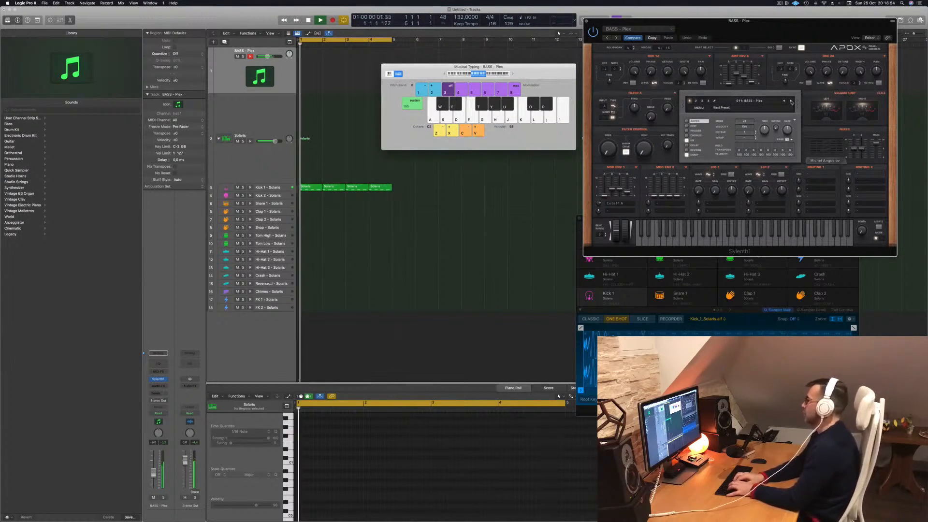
# - Rehearse a bass rhythm on the BASS - Plex sound while the kick loop plays
pyautogui.press('d')
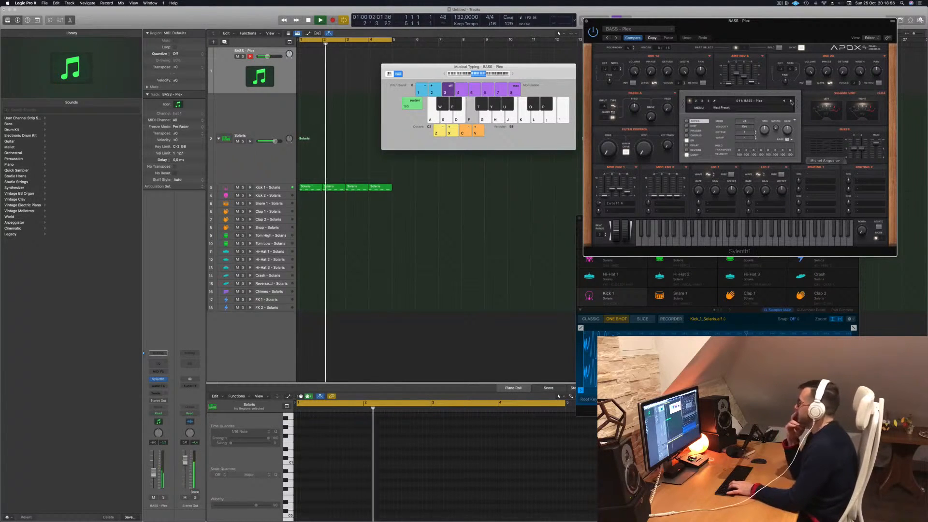
pyautogui.press('f')
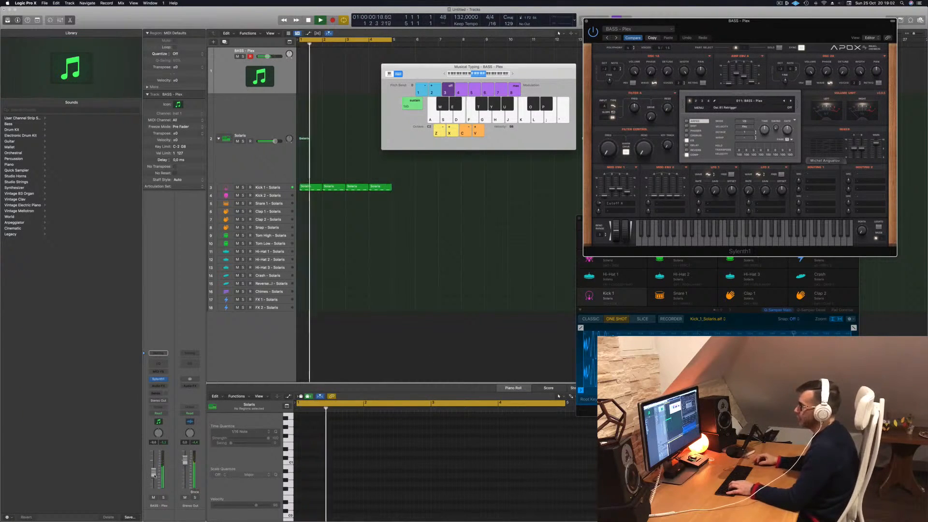
pyautogui.press('f')
pyautogui.press('d')
pyautogui.press('f')
# - Record a single-pitch F bass rhythm onto the BASS - Plex track over the first three bars
pyautogui.press('r')
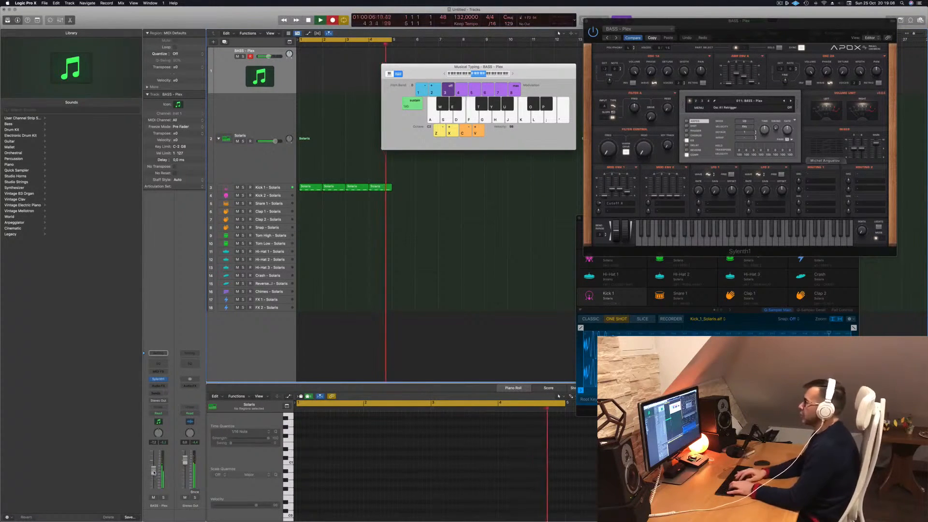
pyautogui.press('f')
pyautogui.press('f')
pyautogui.press('f')
pyautogui.press('f')
pyautogui.press('f')
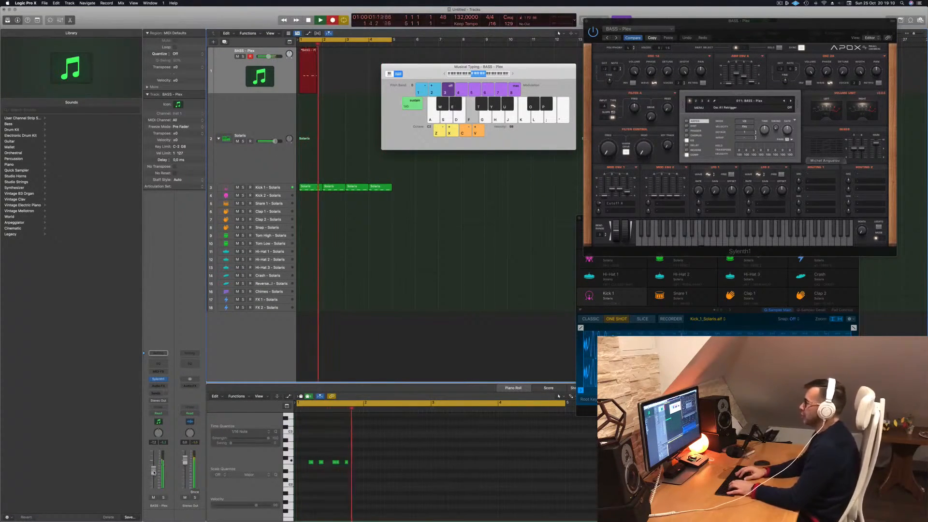
pyautogui.press('f')
pyautogui.press('f')
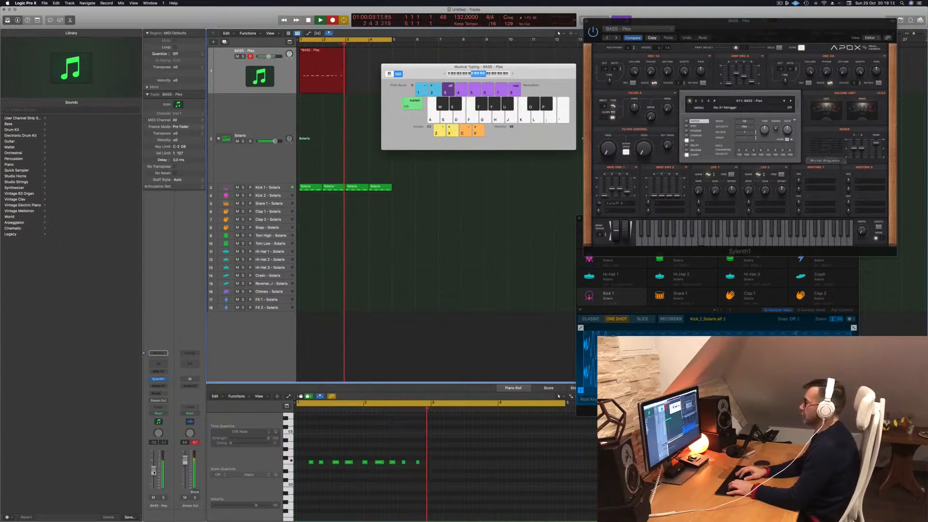
pyautogui.press('f')
pyautogui.press('f')
pyautogui.press('f')
pyautogui.press('f')
pyautogui.press('space')
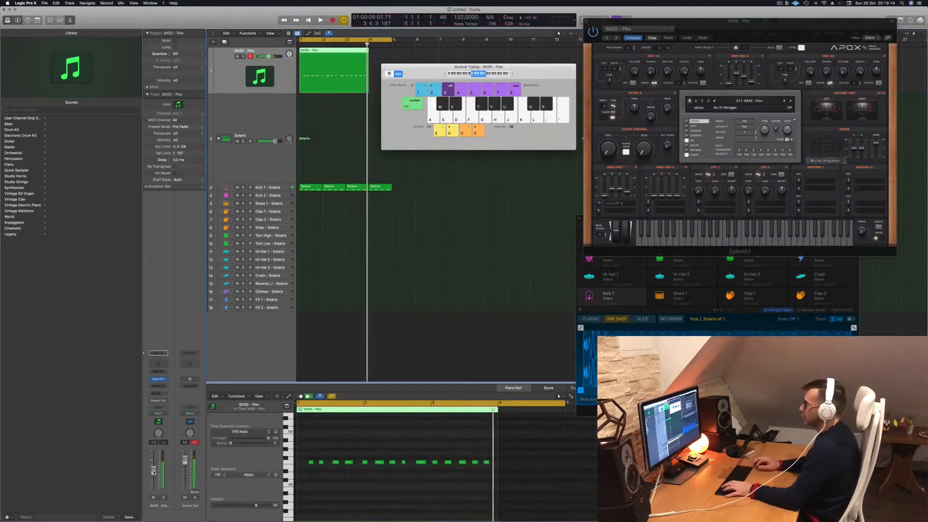
# - Reposition the recorded bass notes in the first bar of the piano roll to tighten the rhythm
pyautogui.click(405, 497)
pyautogui.press('super+a')
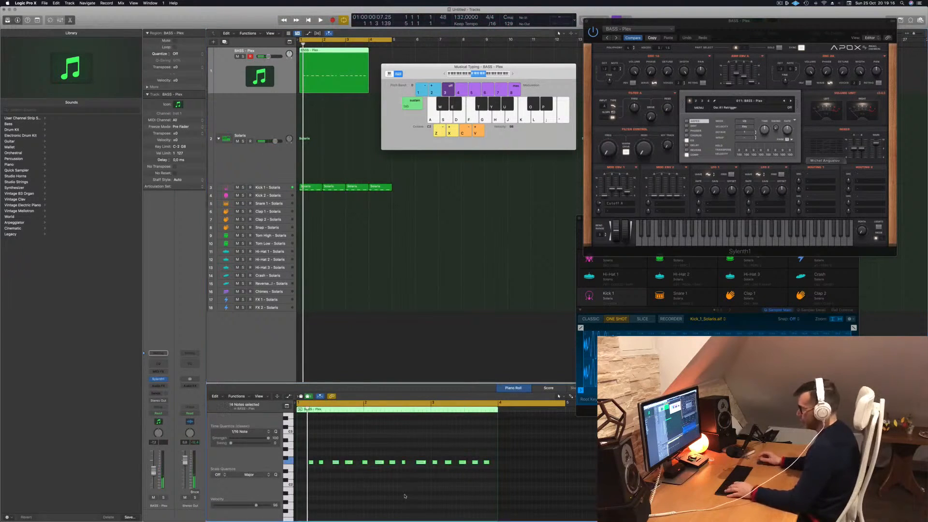
pyautogui.press('super+Right')
pyautogui.press('super+Right')
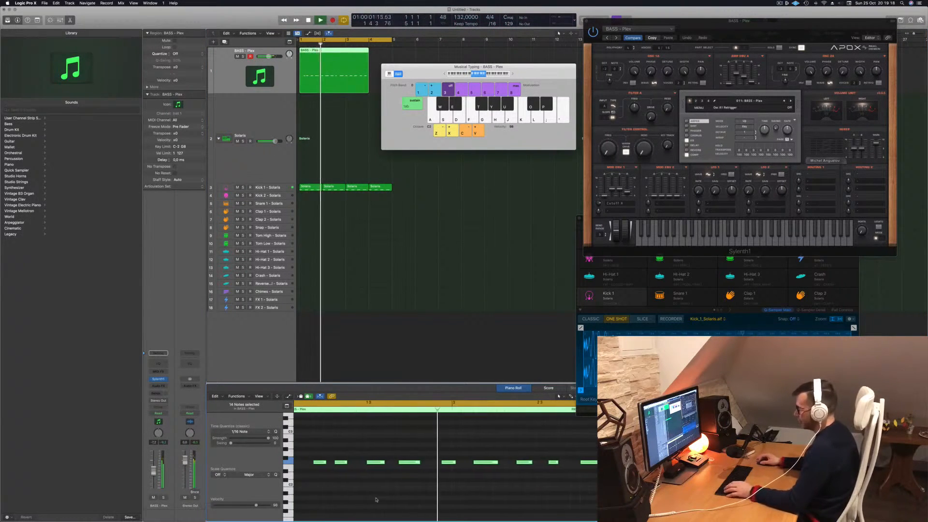
pyautogui.moveTo(333, 464); pyautogui.dragTo(316, 467)
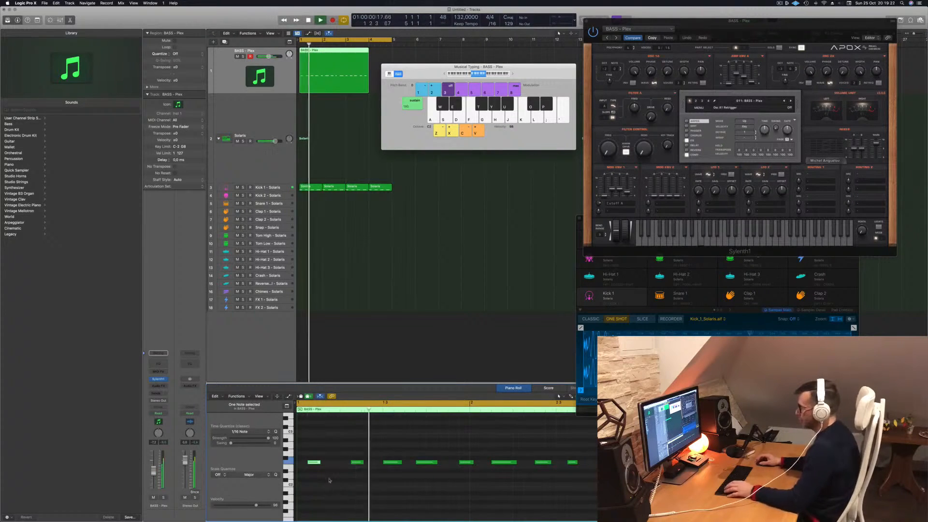
pyautogui.moveTo(315, 463)
pyautogui.mouseDown()
pyautogui.moveTo(337, 465)
pyautogui.moveTo(316, 466)
pyautogui.mouseUp()
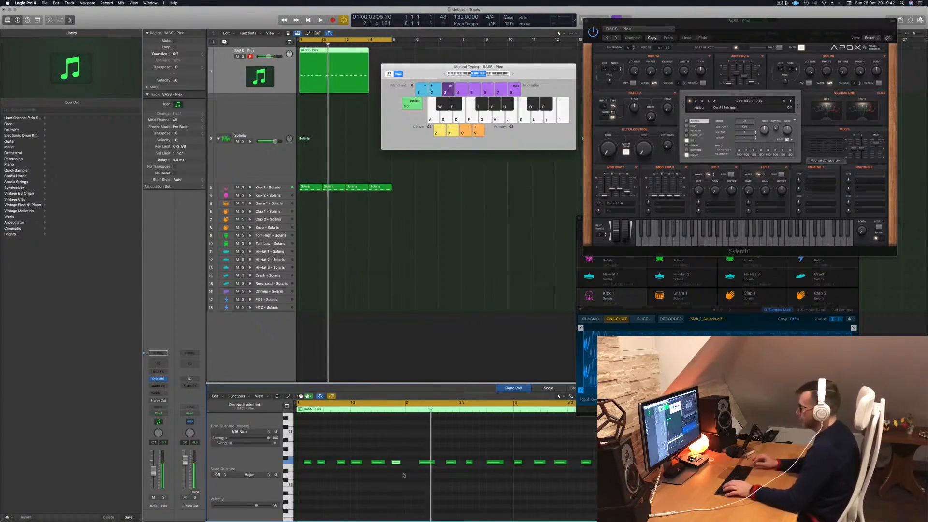
# - Replace the notes after bar 1 with a copy of the first bar's six-note pattern in bar 2
pyautogui.moveTo(423, 453); pyautogui.dragTo(604, 472)
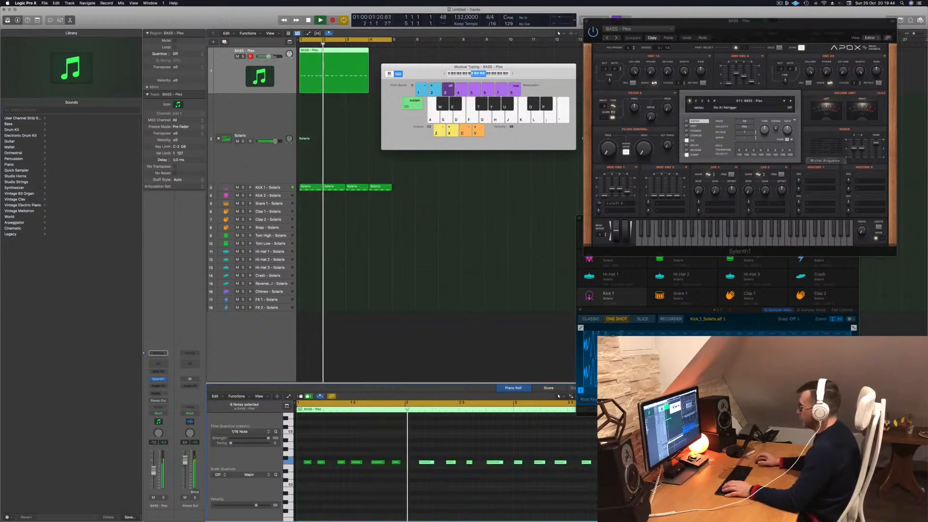
pyautogui.moveTo(462, 478)
pyautogui.mouseDown()
pyautogui.moveTo(299, 434)
pyautogui.moveTo(416, 466)
pyautogui.mouseUp()
pyautogui.press('Return')
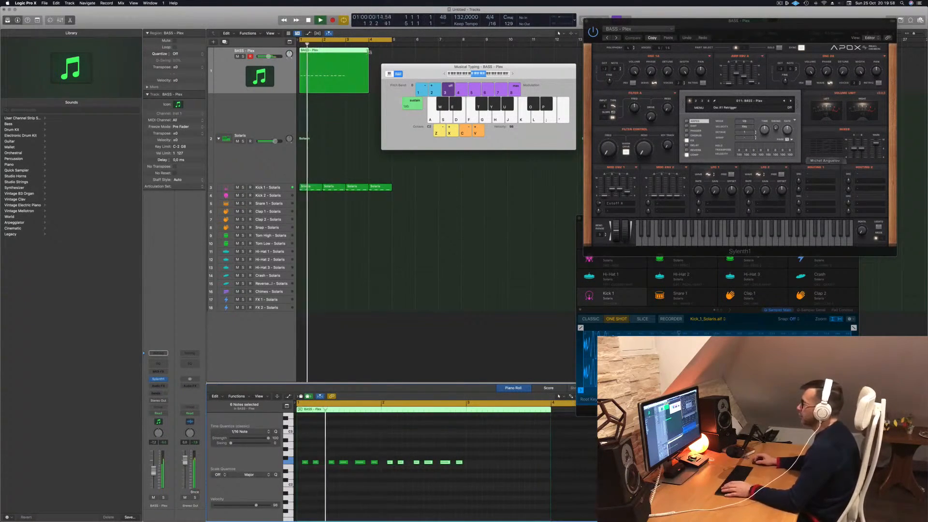
# - Loop the BASS - Plex region to bar 5 and separate the repeated last bar as its own region
pyautogui.moveTo(370, 52); pyautogui.dragTo(395, 55)
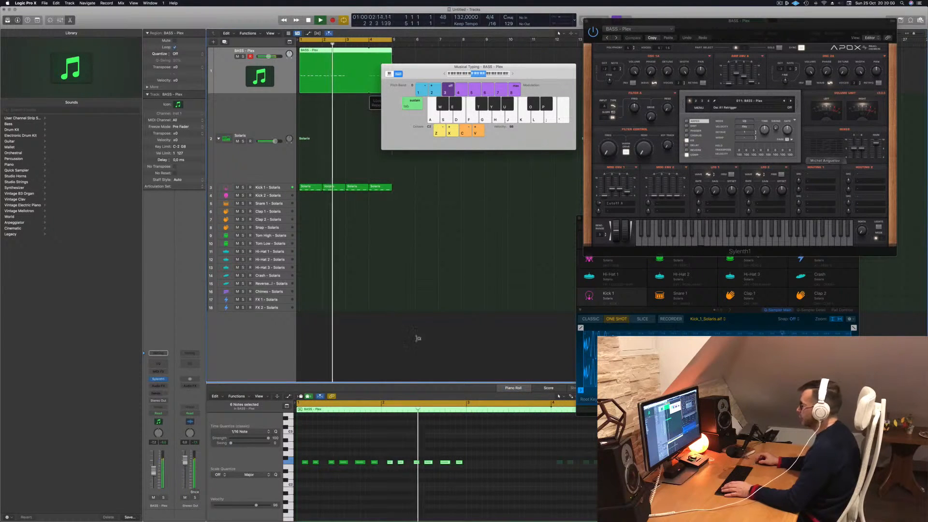
pyautogui.click(572, 468)
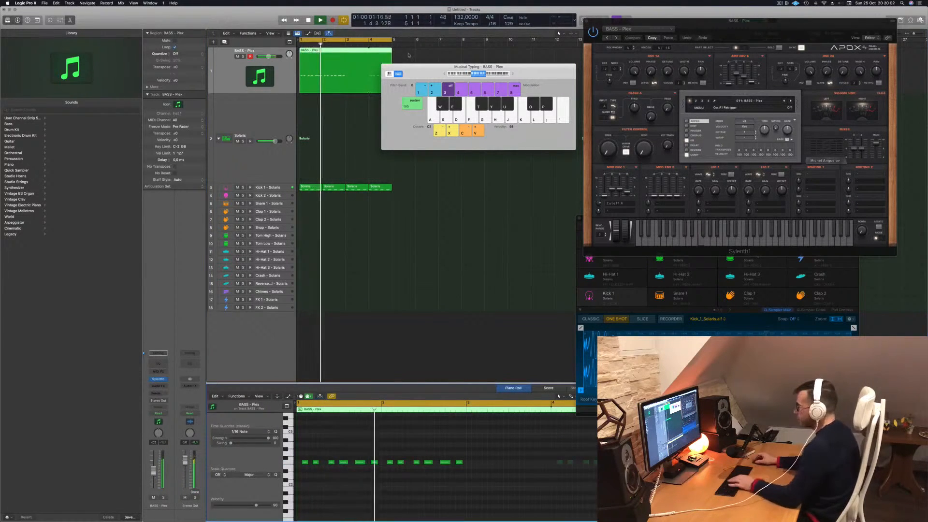
pyautogui.click(369, 52)
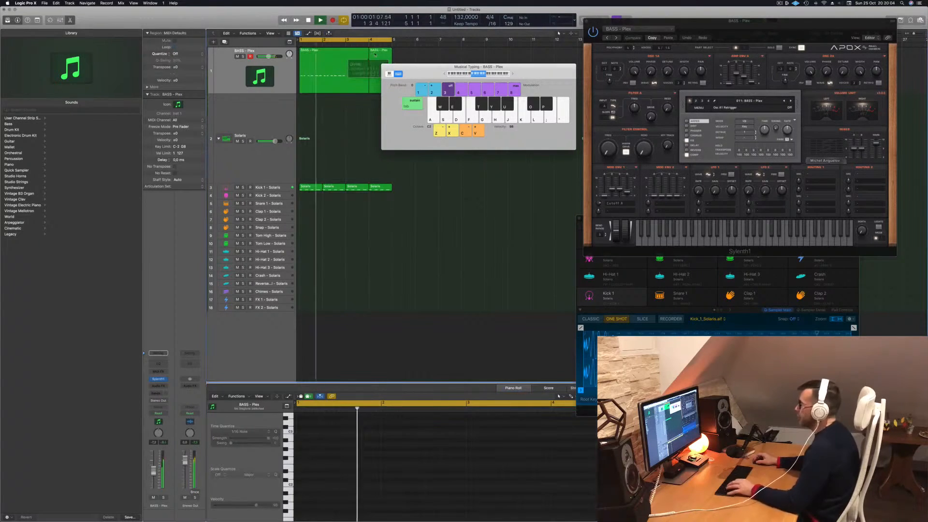
# - Move the Musical Typing window away from the regions and undo the deletion of the BASS - Plex track
pyautogui.press('super+BackSpace')
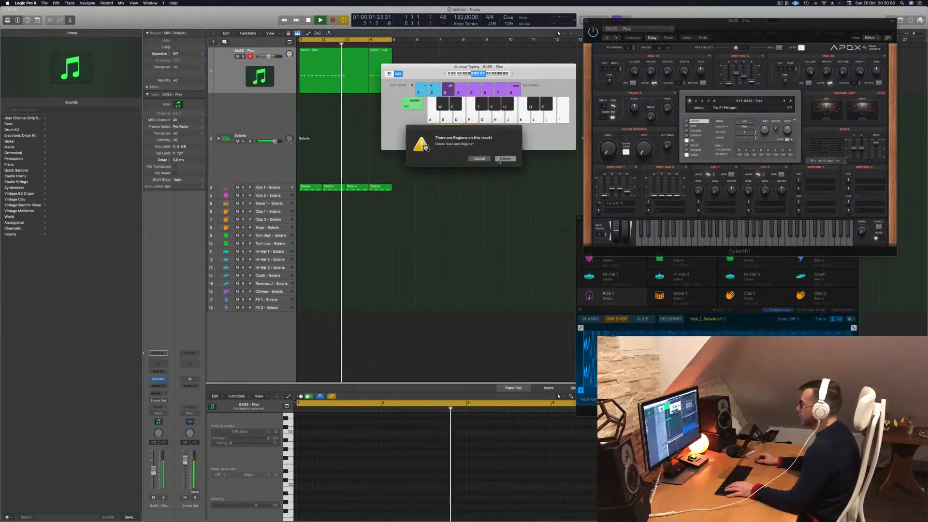
pyautogui.click(498, 159)
pyautogui.moveTo(437, 68); pyautogui.dragTo(648, 127)
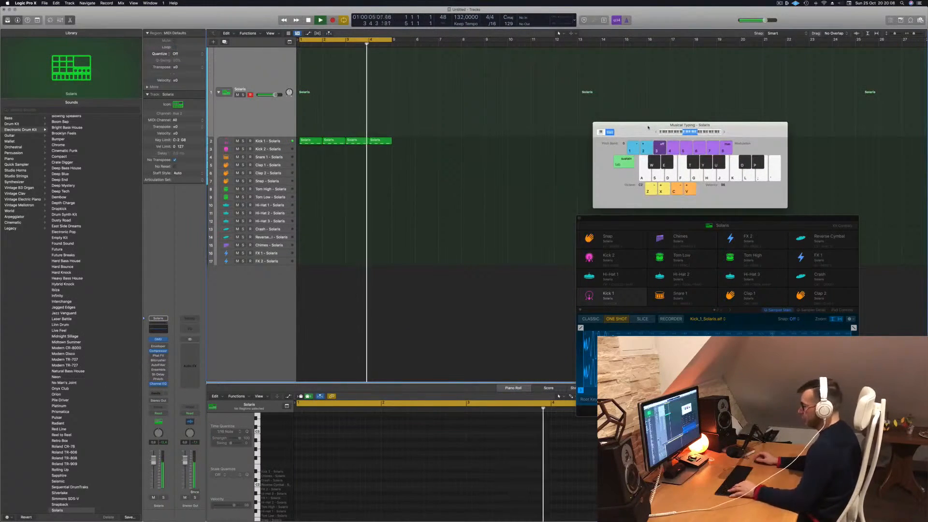
pyautogui.press('super+z')
# - Delete the short region in bar 4 and extend the remaining BASS - Plex region to bar 5
pyautogui.click(384, 79)
pyautogui.press('BackSpace')
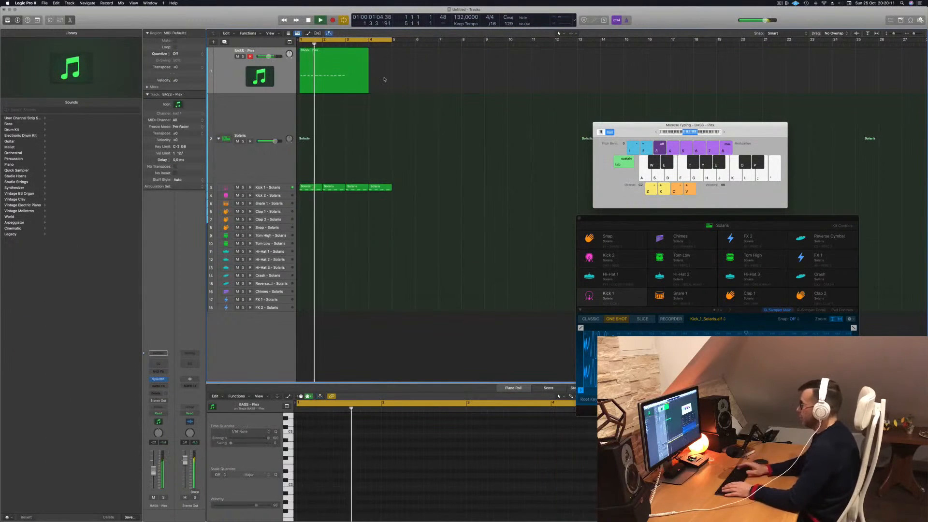
pyautogui.click(353, 79)
pyautogui.moveTo(368, 90); pyautogui.dragTo(392, 91)
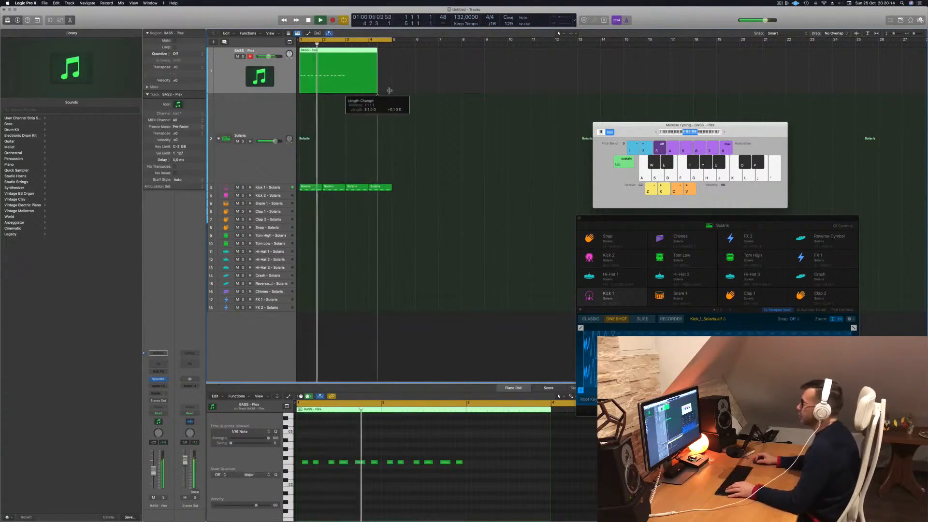
# - Copy the two-bar bass pattern into bars 3 and 4, and move the bar 3 notes to a lower pitch
pyautogui.moveTo(472, 452); pyautogui.dragTo(475, 476)
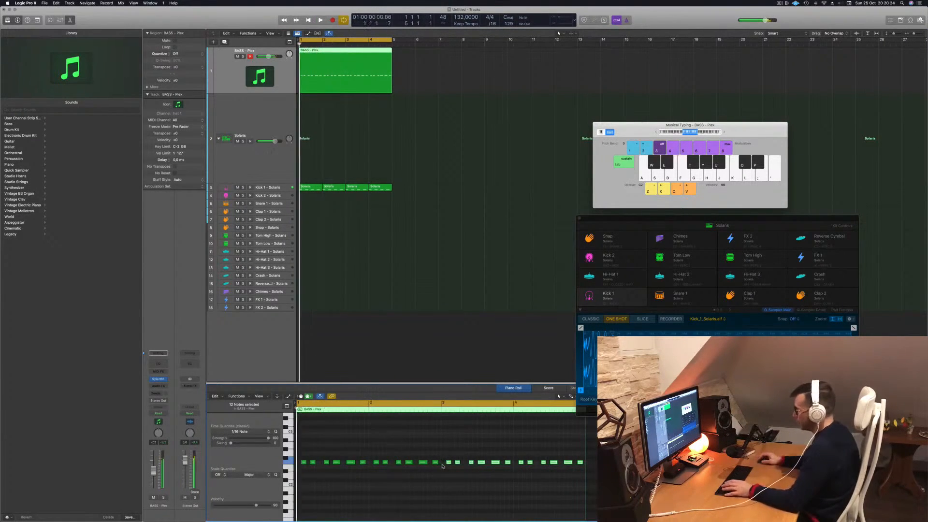
pyautogui.moveTo(449, 459); pyautogui.dragTo(512, 484)
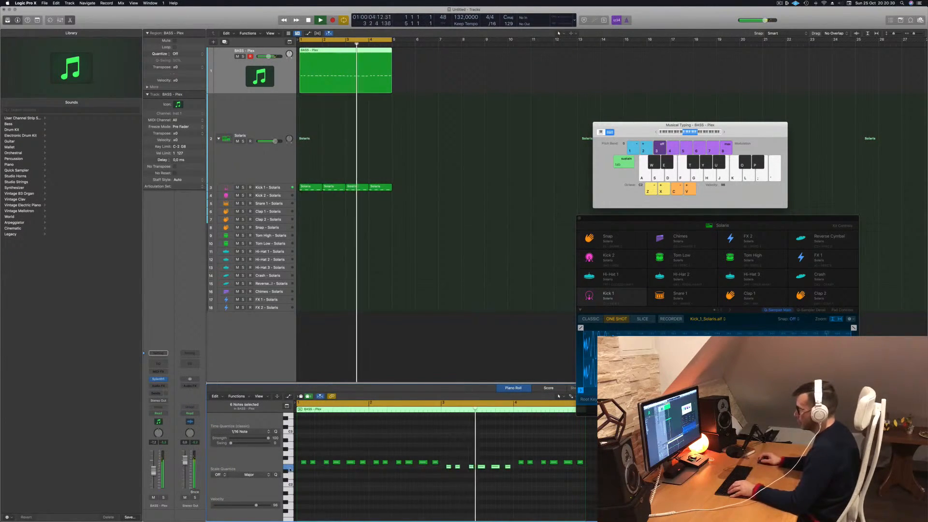
pyautogui.press('Return')
pyautogui.press('Return')
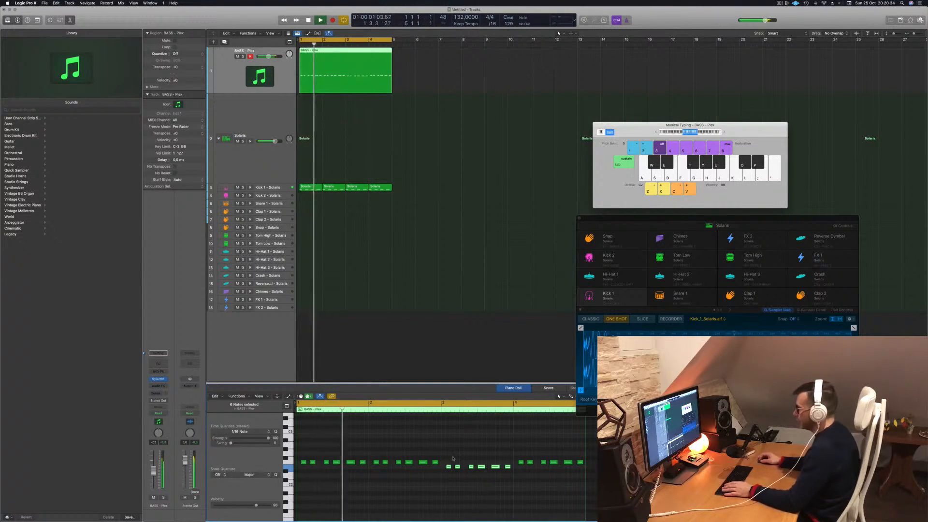
# - Close the Musical Typing window and move the Drum Machine Designer window higher, clear of the piano roll
pyautogui.moveTo(445, 459); pyautogui.dragTo(524, 479)
pyautogui.scroll(-1, 477, 463)
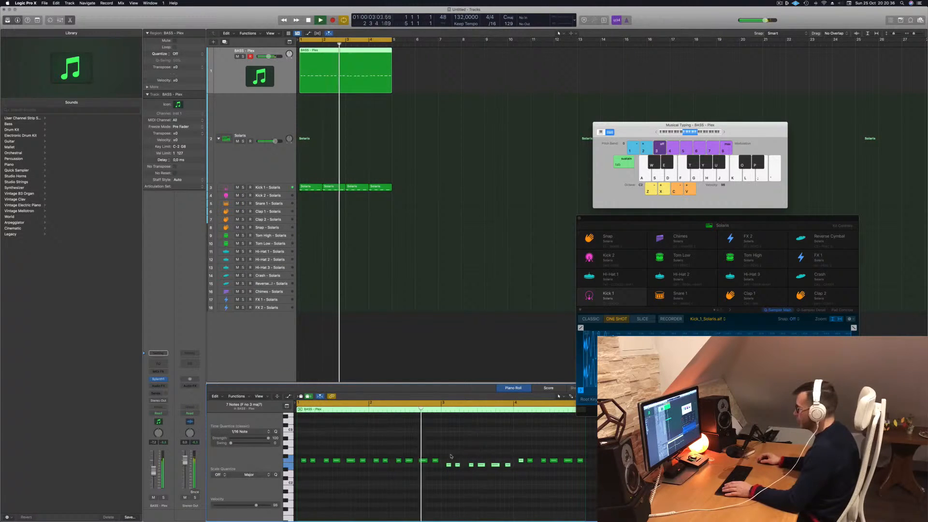
pyautogui.moveTo(634, 218); pyautogui.dragTo(639, 123)
pyautogui.press('Return')
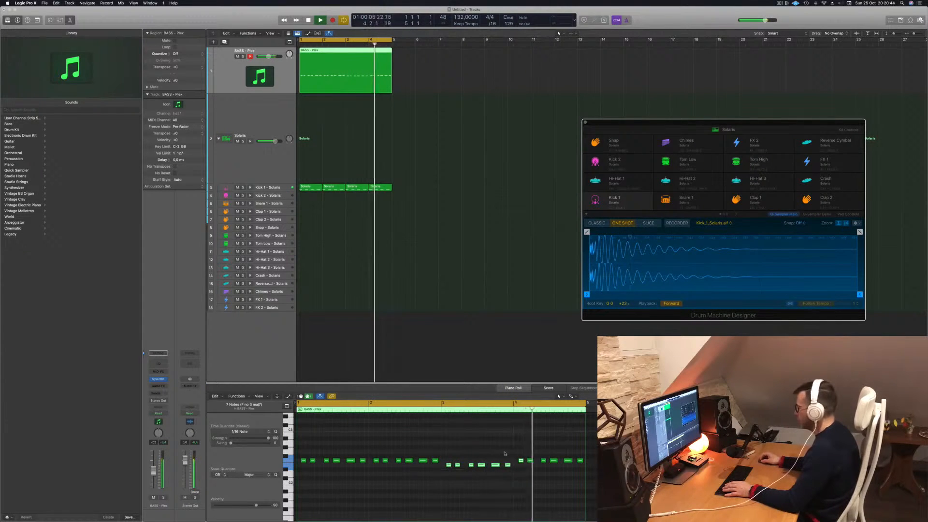
# - Transpose all the bar 4 bass notes to the same lower pitch as the bar 3 notes
pyautogui.moveTo(515, 453); pyautogui.dragTo(593, 465)
pyautogui.hotkey('alt', 'Up')
pyautogui.hotkey('alt', 'Up')
pyautogui.hotkey('alt', 'Up')
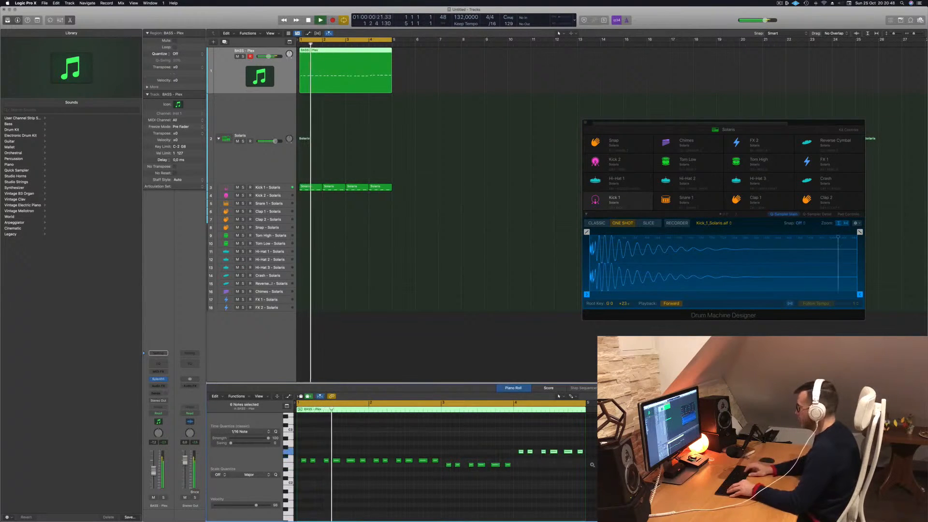
pyautogui.hotkey('alt', 'Up')
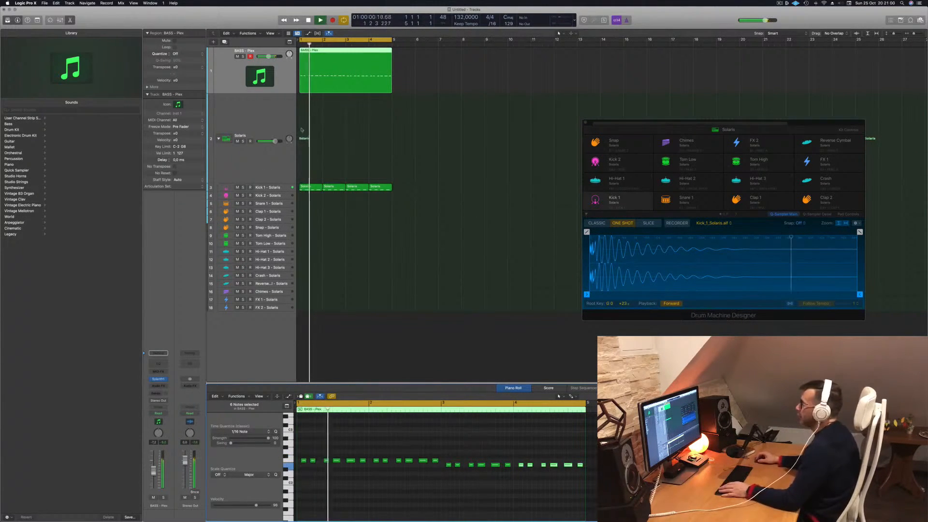
# - Open Sylenth1 on the bass track and audition other bass presets against the kick, including BASS - XZL
pyautogui.click(281, 73)
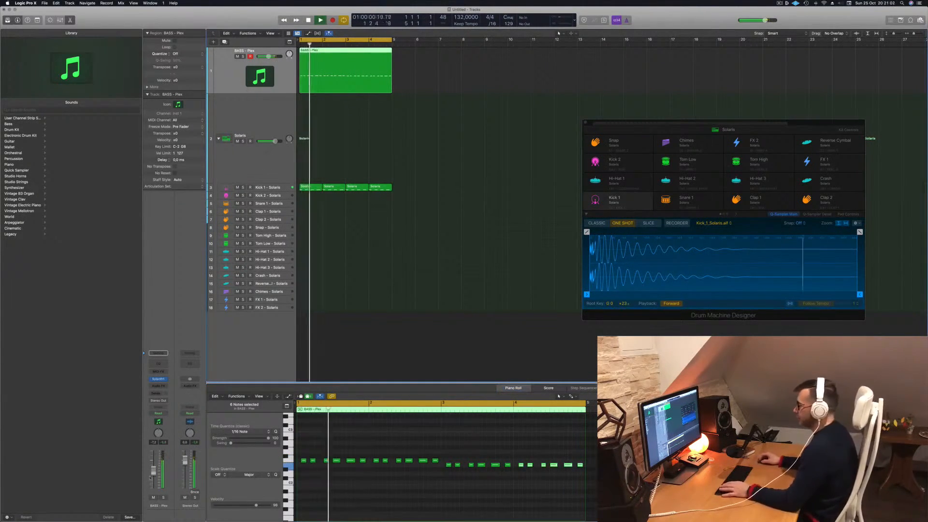
pyautogui.click(158, 380)
pyautogui.moveTo(441, 79); pyautogui.dragTo(537, 85)
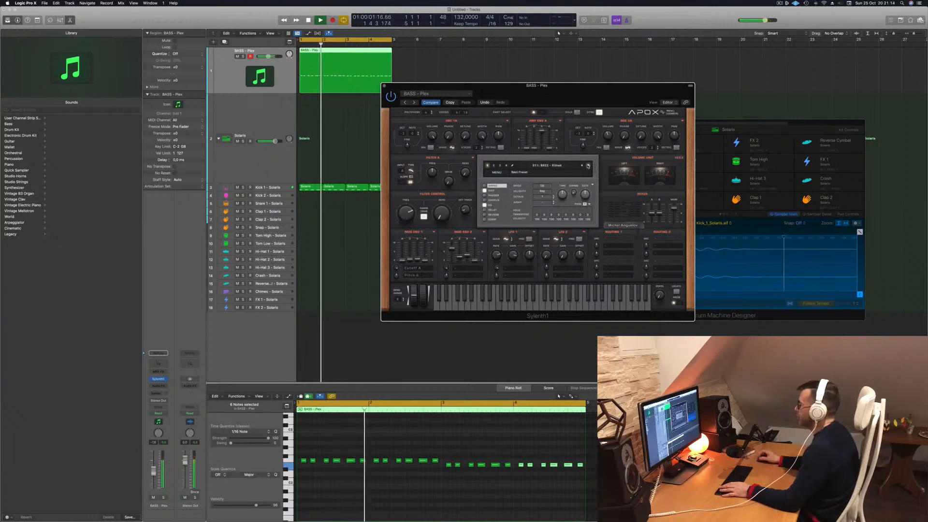
pyautogui.click(588, 167)
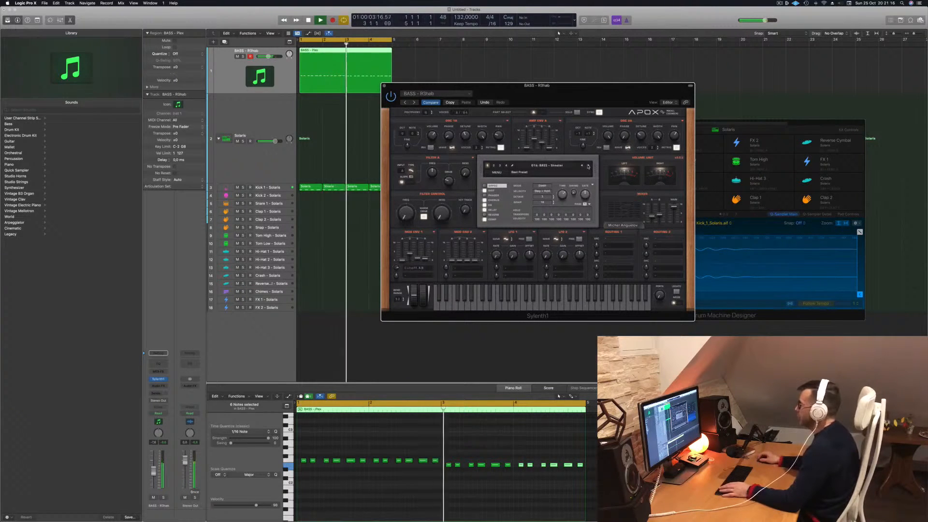
pyautogui.click(589, 167)
pyautogui.click(589, 167)
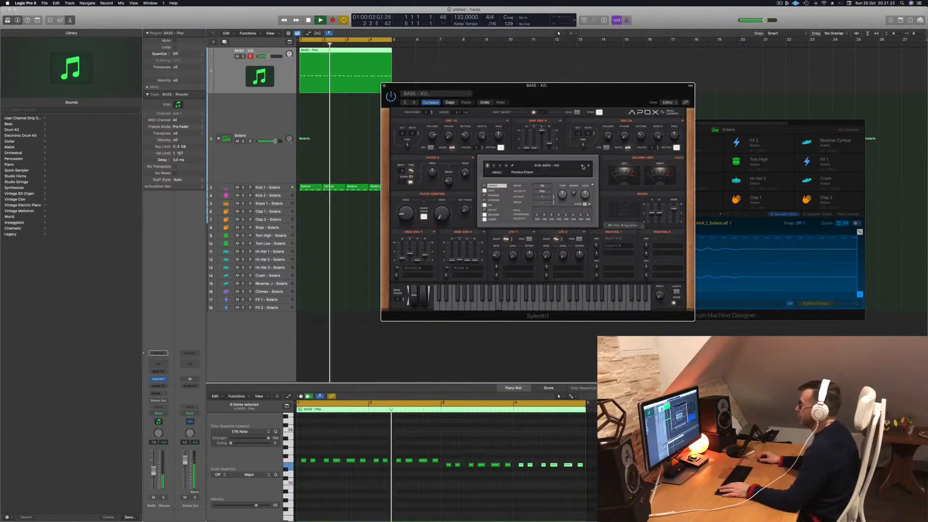
pyautogui.click(541, 166)
pyautogui.click(541, 172)
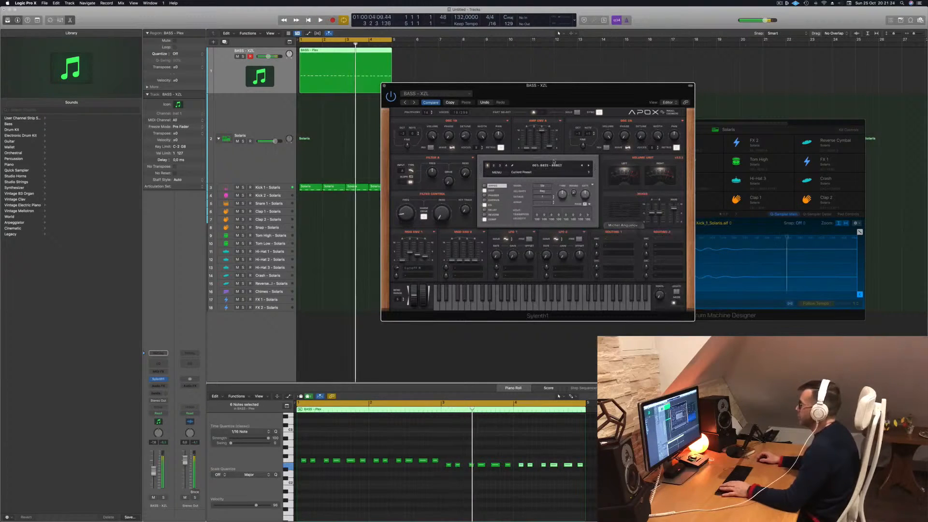
# - Audition further Sylenth1 bass presets and settle on BASS - Bull$hit
pyautogui.click(589, 167)
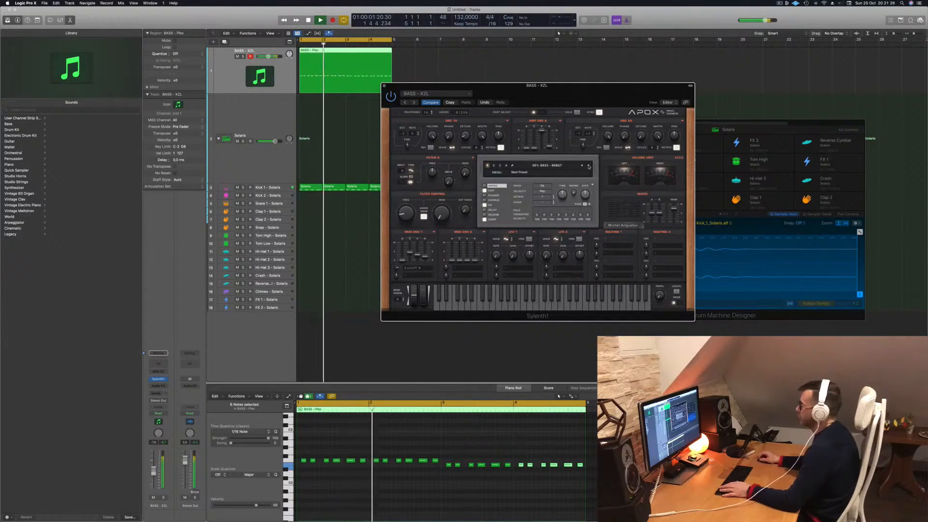
pyautogui.click(589, 167)
pyautogui.click(589, 167)
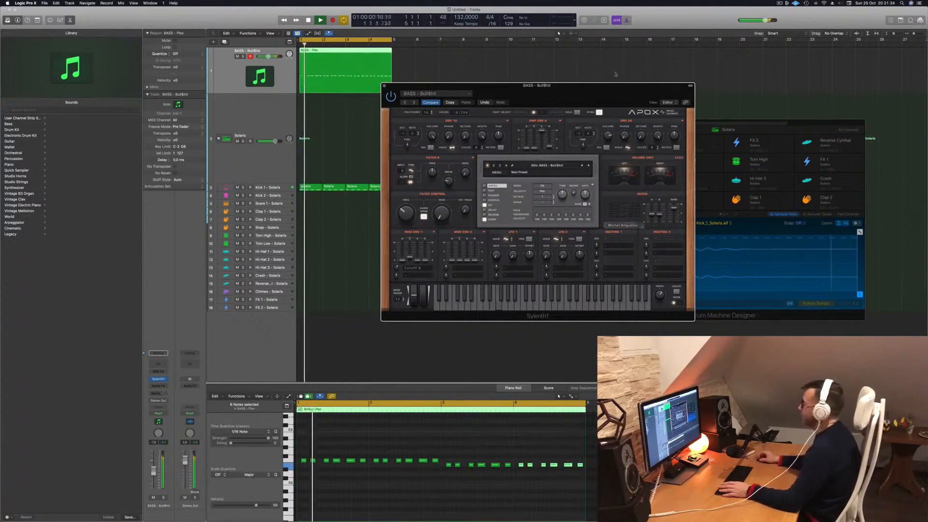
pyautogui.moveTo(601, 87); pyautogui.dragTo(589, 88)
pyautogui.click(576, 167)
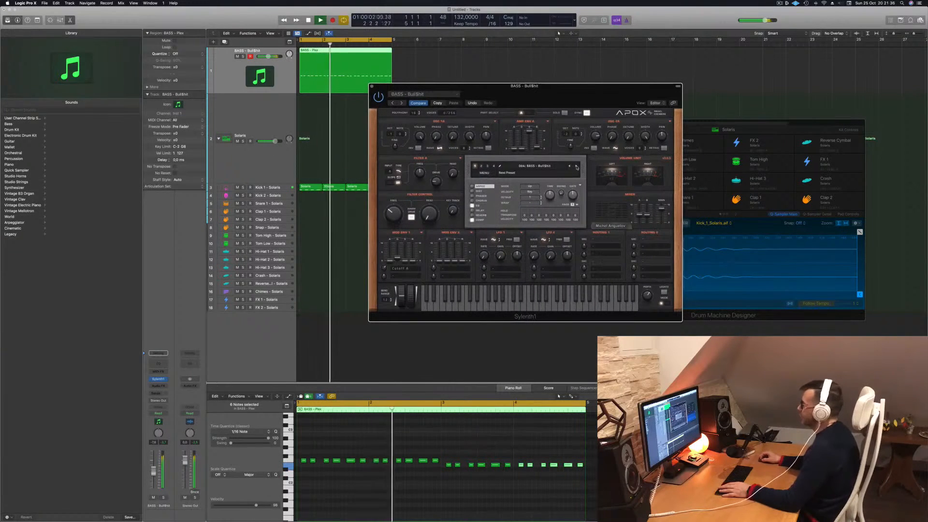
pyautogui.click(575, 167)
pyautogui.click(570, 167)
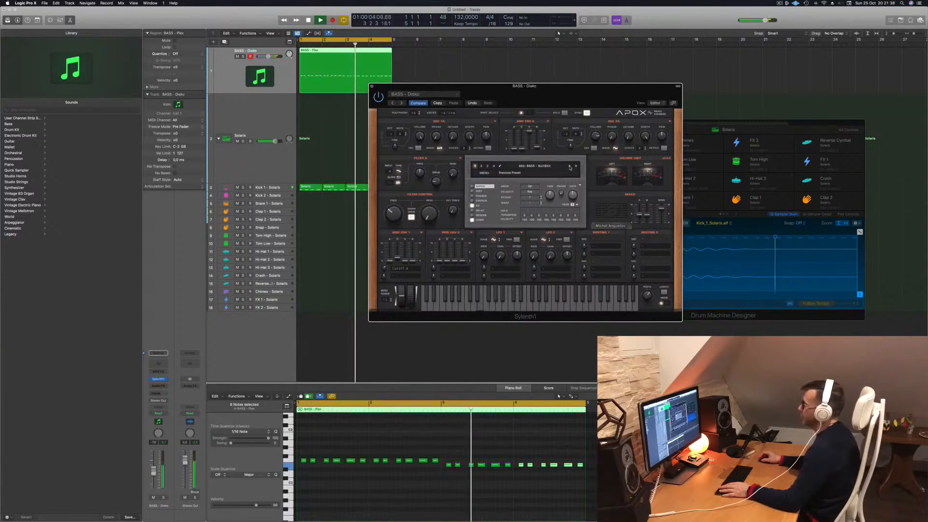
# - Adjust the Sylenth1 filter cutoff, then close the synth and replay the loop
pyautogui.press('Return')
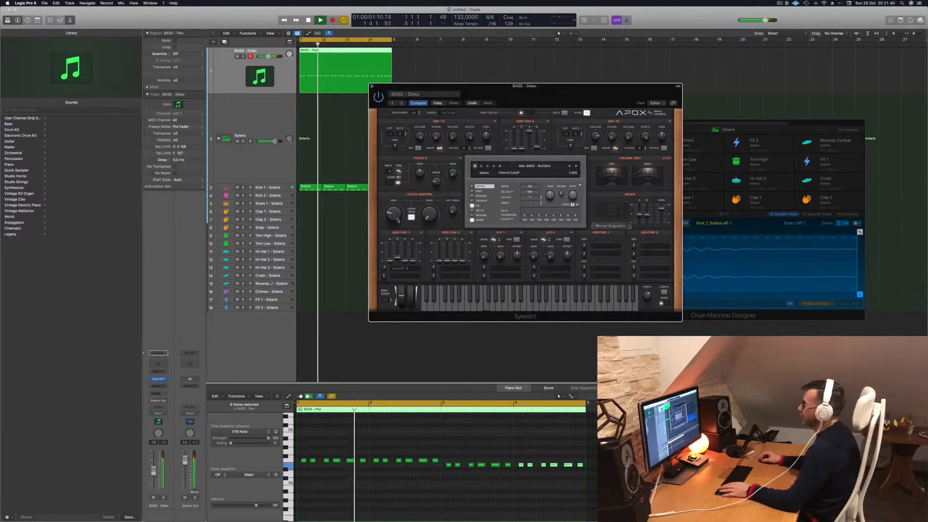
pyautogui.moveTo(398, 220); pyautogui.dragTo(400, 206)
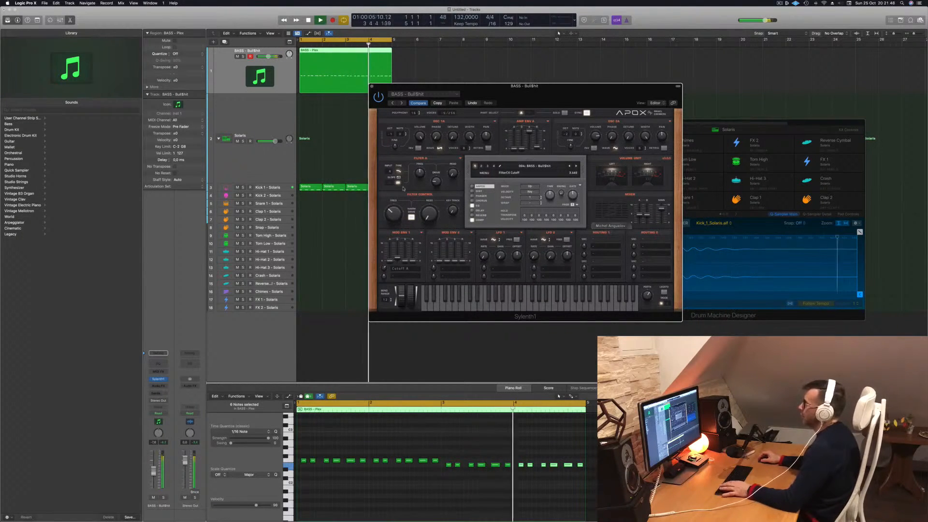
pyautogui.click(372, 86)
pyautogui.press('space')
pyautogui.press('space')
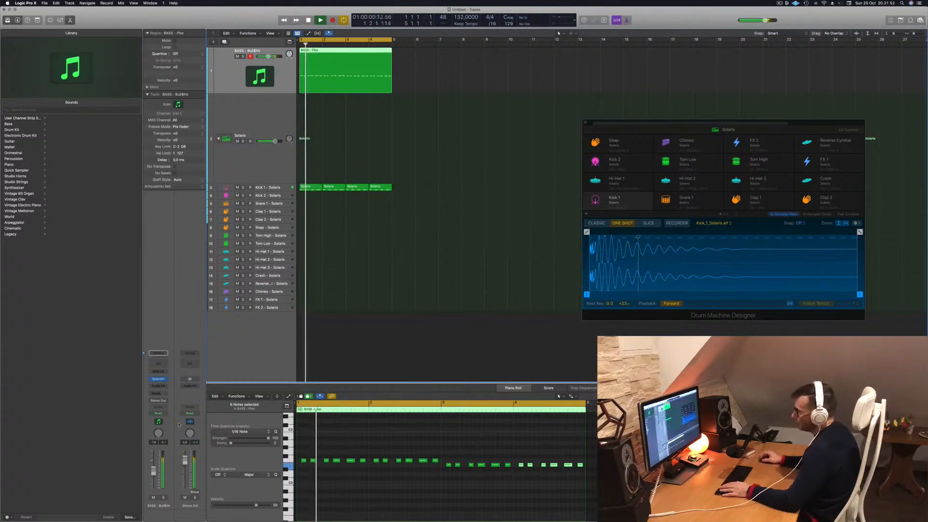
# - Insert a Compressor on the bass track and set its side chain source to Kick 1 - Solaris (Inst 9)
pyautogui.click(164, 373)
pyautogui.click(164, 317)
pyautogui.click(161, 387)
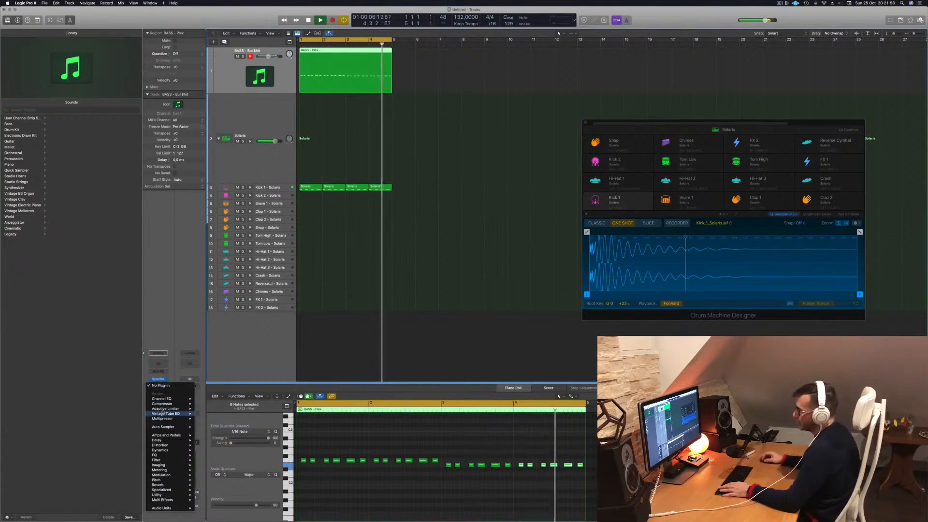
pyautogui.click(382, 213)
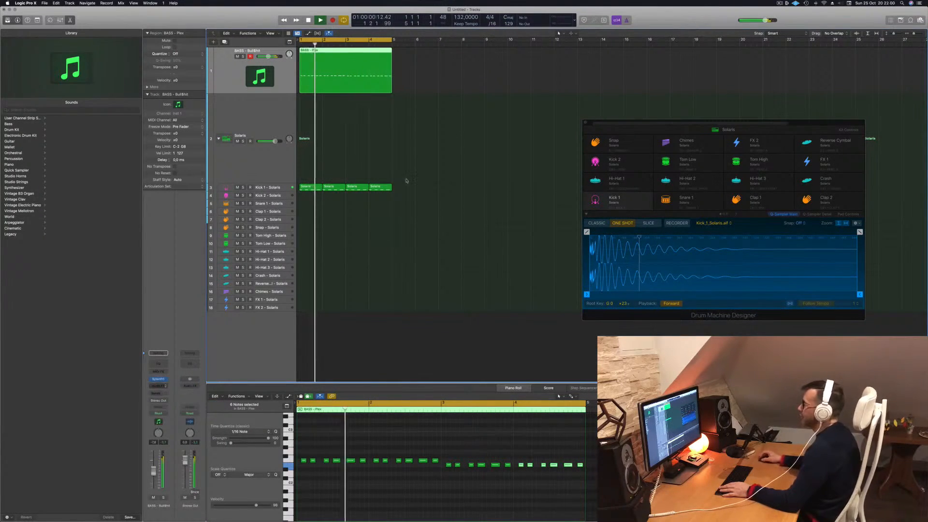
pyautogui.click(542, 86)
pyautogui.moveTo(539, 99)
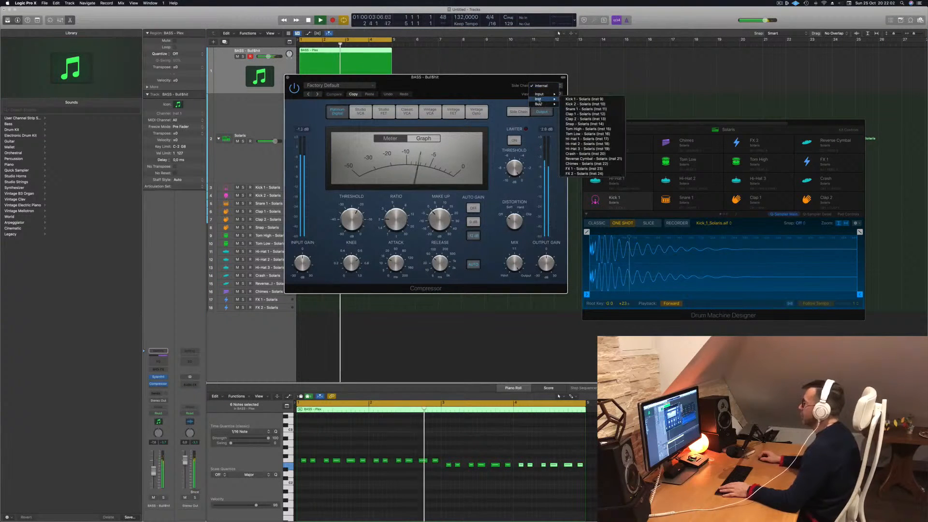
pyautogui.click(582, 99)
pyautogui.moveTo(462, 92); pyautogui.dragTo(474, 92)
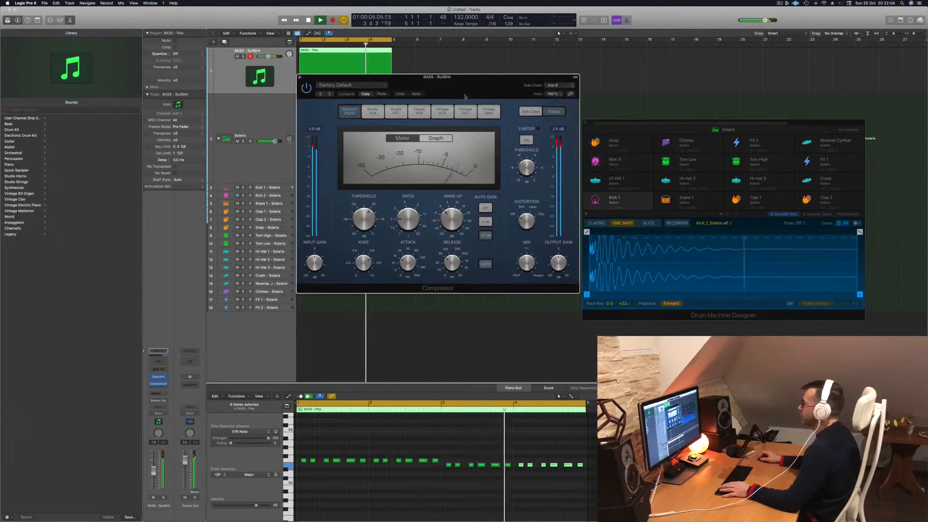
# - Lower the compressor's input gain and threshold, set the release to 5.0 ms and raise the ratio
pyautogui.moveTo(315, 263); pyautogui.dragTo(315, 269)
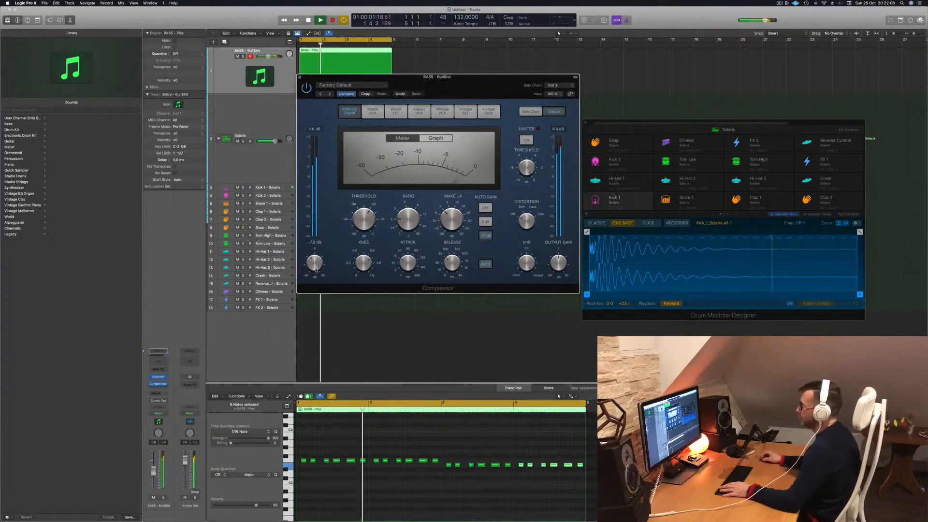
pyautogui.moveTo(452, 264); pyautogui.dragTo(453, 309)
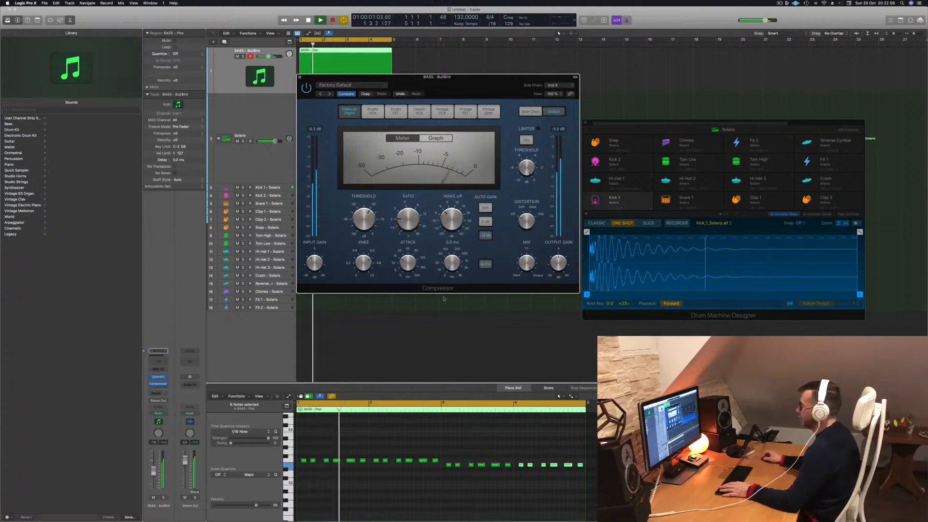
pyautogui.moveTo(415, 223); pyautogui.dragTo(415, 207)
pyautogui.press('space')
pyautogui.press('space')
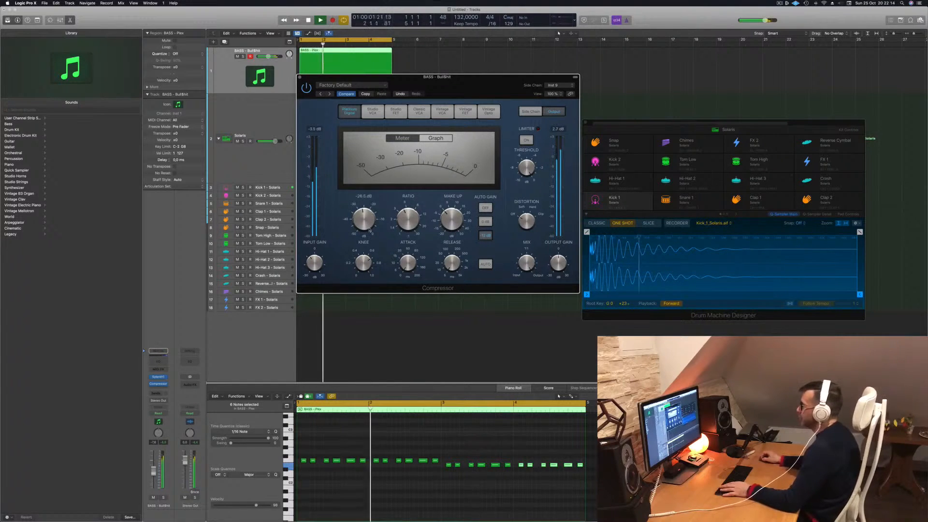
# - Set the compressor's output gain to about -1.5 dB, lower the bass track's volume slightly and close the compressor
pyautogui.moveTo(563, 265); pyautogui.dragTo(563, 268)
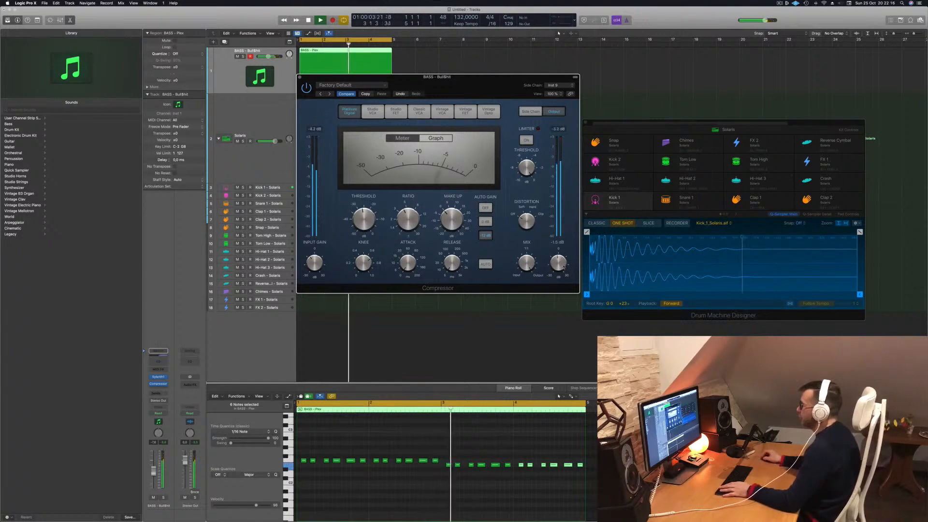
pyautogui.press('space')
pyautogui.press('space')
pyautogui.moveTo(268, 56); pyautogui.dragTo(268, 56)
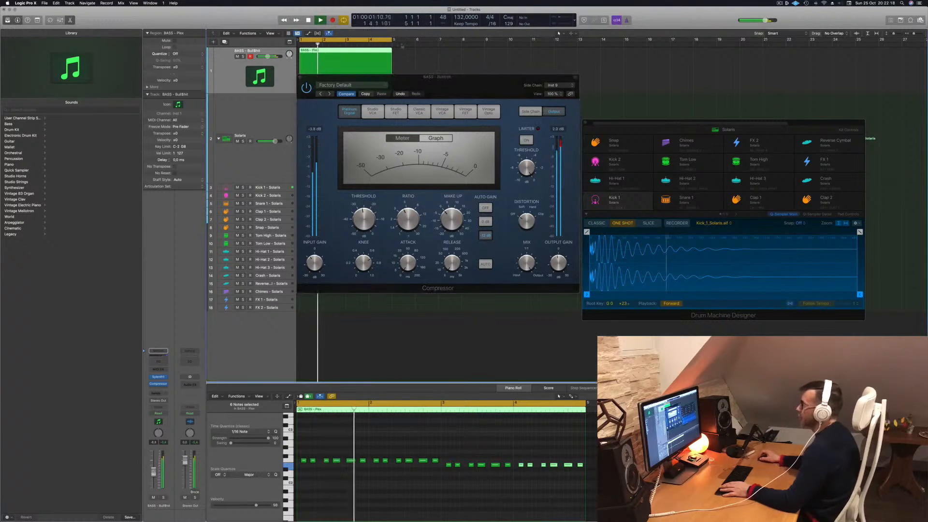
pyautogui.click(300, 77)
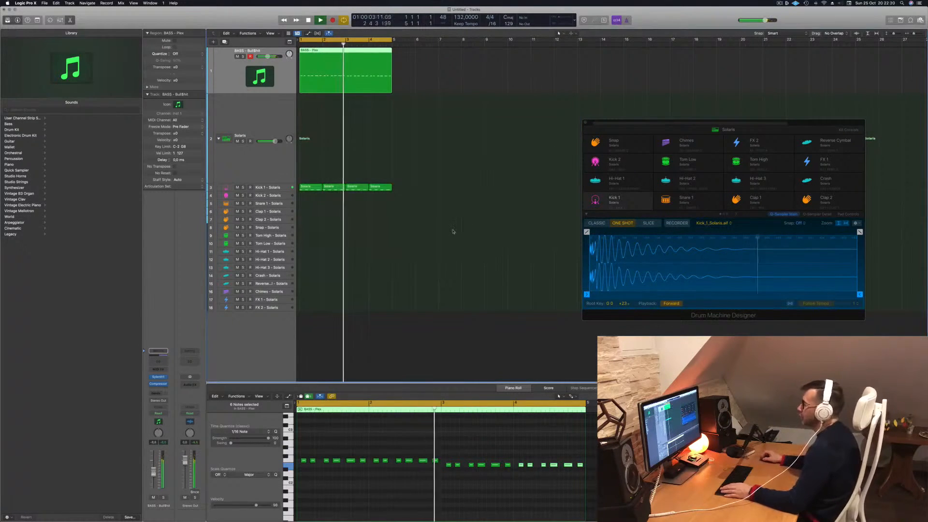
pyautogui.press('space')
pyautogui.press('space')
# - Copy the bar 1 region of Kick 1 - Solaris onto the Snare 1 - Solaris track and stop playback
pyautogui.click(307, 188)
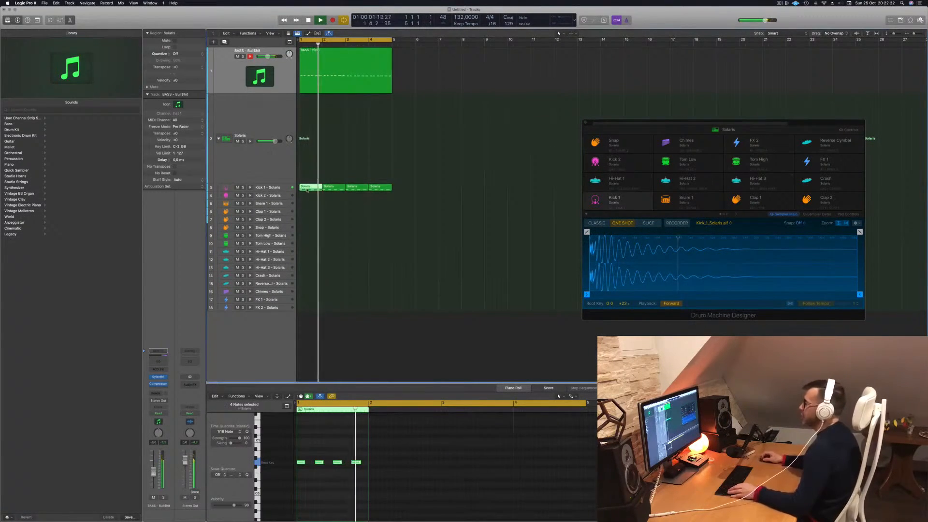
pyautogui.moveTo(307, 190); pyautogui.dragTo(305, 207)
pyautogui.press('space')
# - Delete the first and third notes of the snare region, keeping hits on beats 2 and 4, and audition it
pyautogui.moveTo(302, 456); pyautogui.dragTo(366, 471)
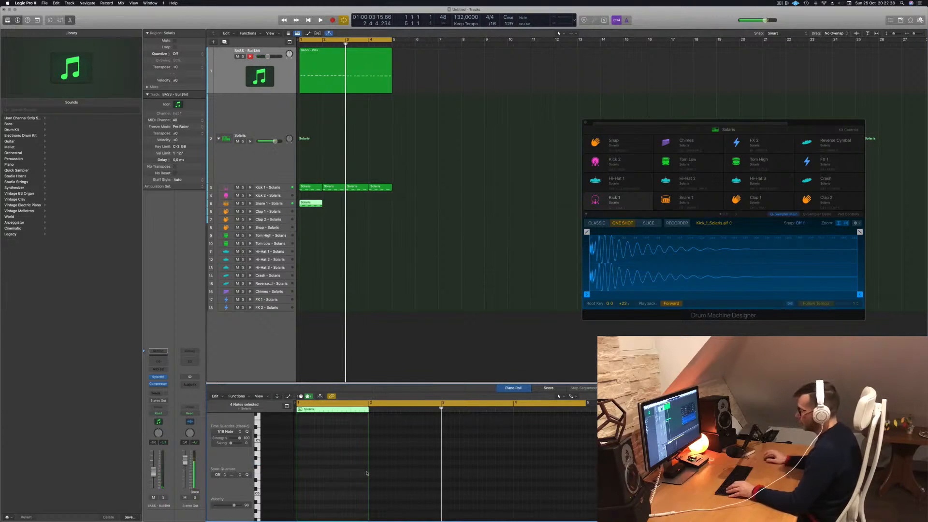
pyautogui.scroll(5, 320, 483)
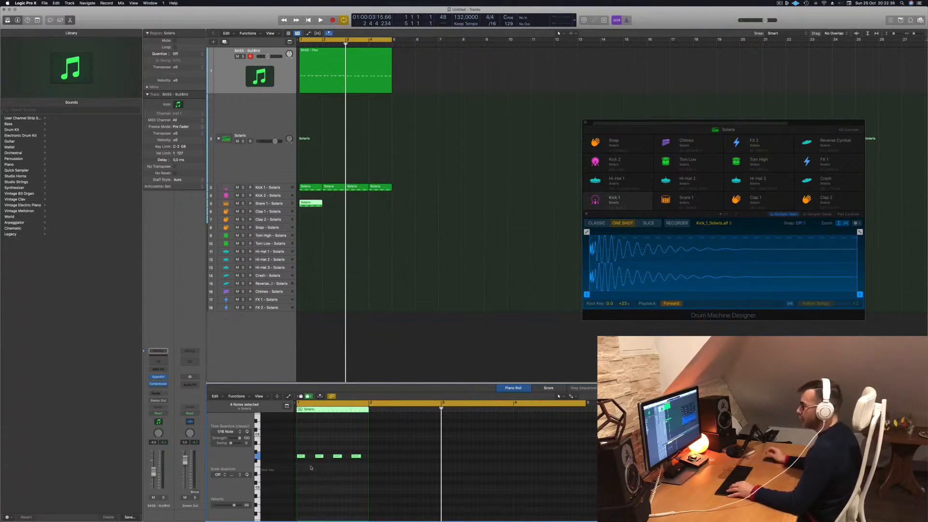
pyautogui.moveTo(306, 447); pyautogui.dragTo(301, 465)
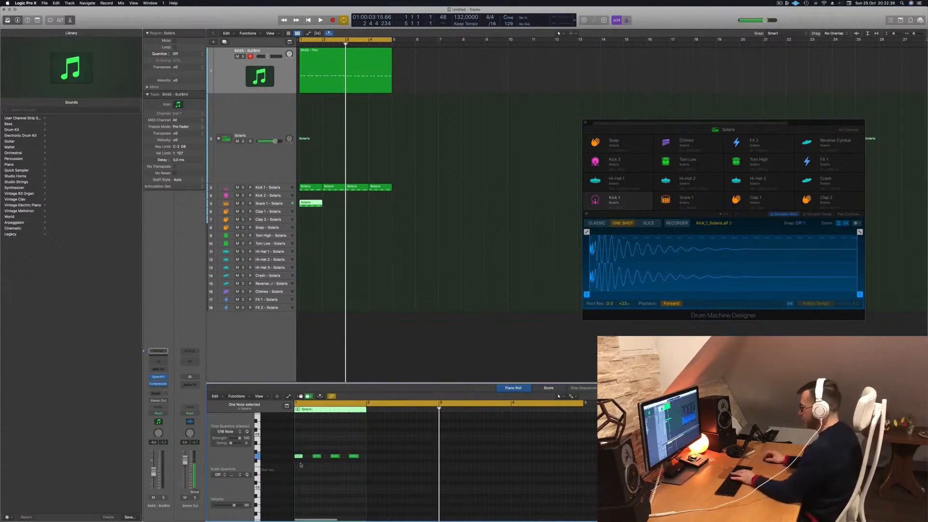
pyautogui.press('space')
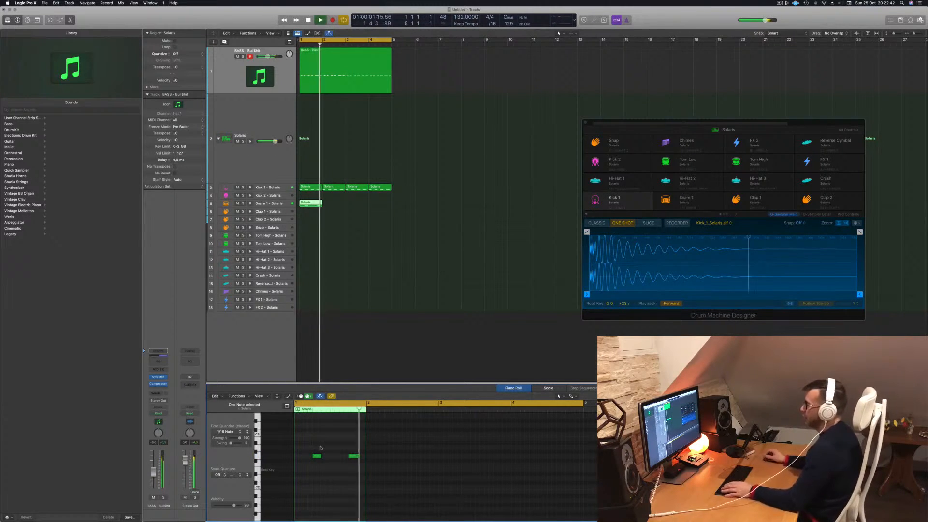
pyautogui.press('space')
# - Copy the one-bar snare region into bars 2, 3 and 4 and play the loop
pyautogui.click(316, 206)
pyautogui.moveTo(316, 205); pyautogui.dragTo(334, 206)
pyautogui.moveTo(358, 206)
pyautogui.mouseDown()
pyautogui.moveTo(310, 205)
pyautogui.moveTo(357, 209)
pyautogui.mouseUp()
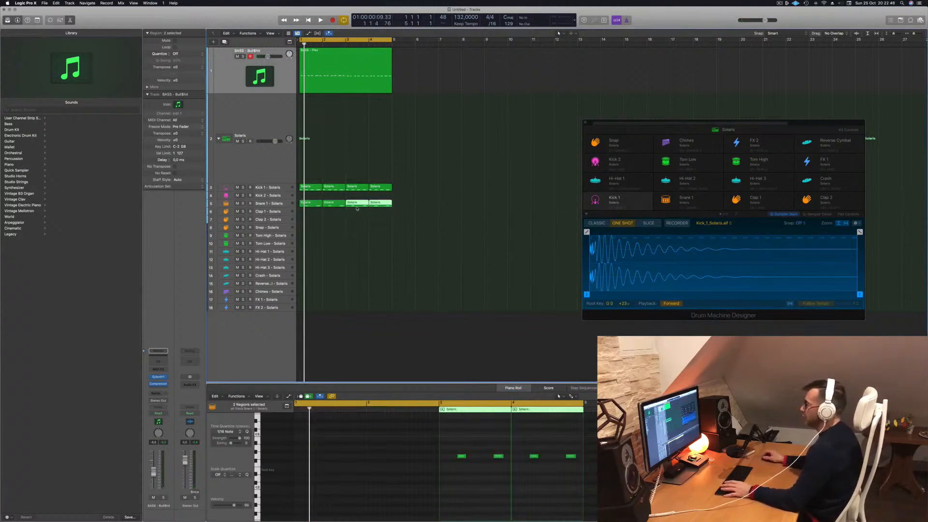
pyautogui.press('space')
pyautogui.hscroll(-3, 348, 219)
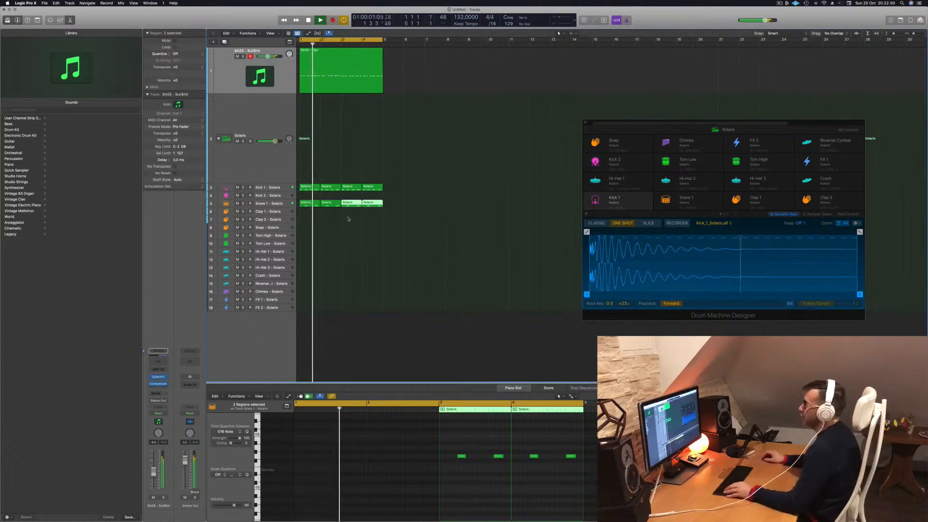
pyautogui.hscroll(-1, 348, 219)
# - Compare the notes of the bar 1 kick region with those of the bass region and restart playback
pyautogui.click(272, 203)
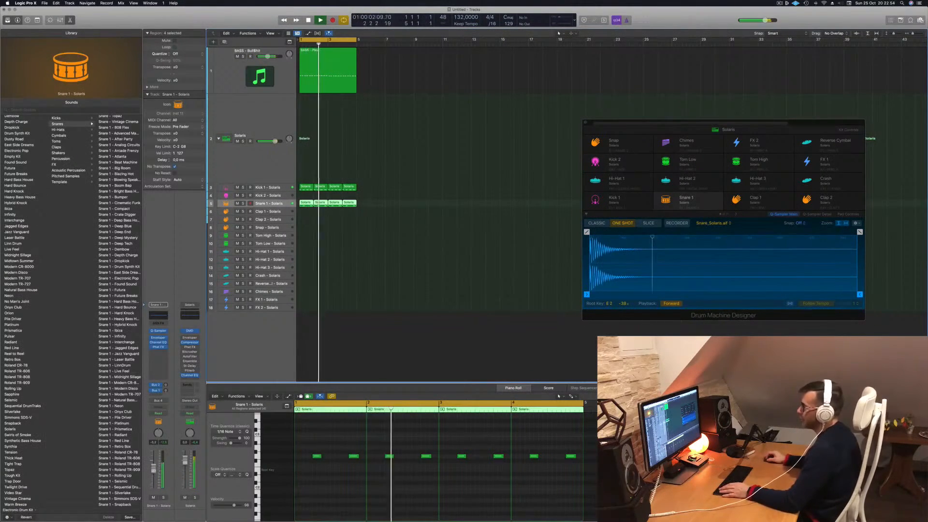
pyautogui.press('space')
pyautogui.click(308, 187)
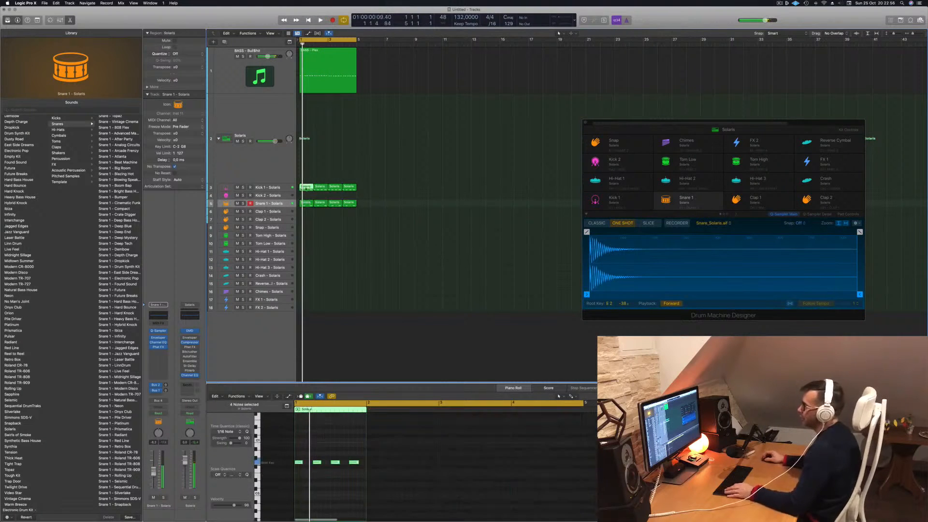
pyautogui.click(323, 76)
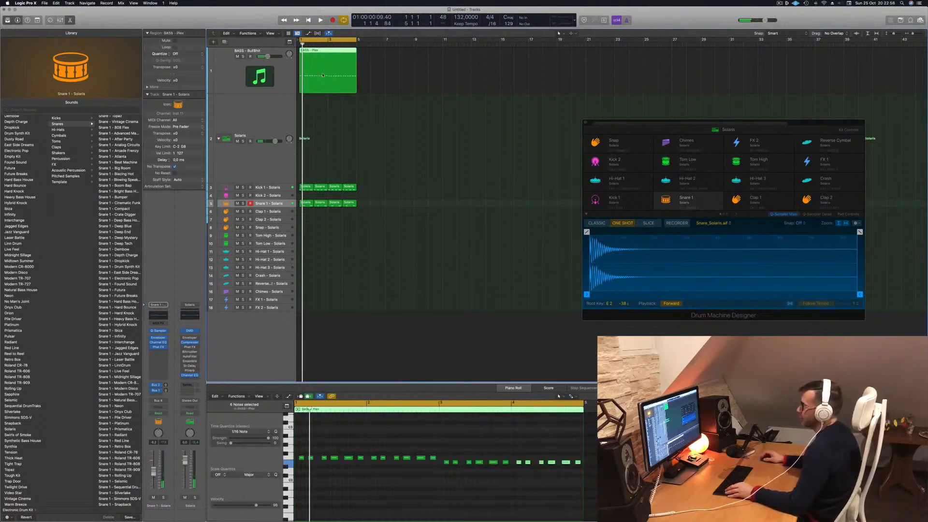
pyautogui.click(306, 186)
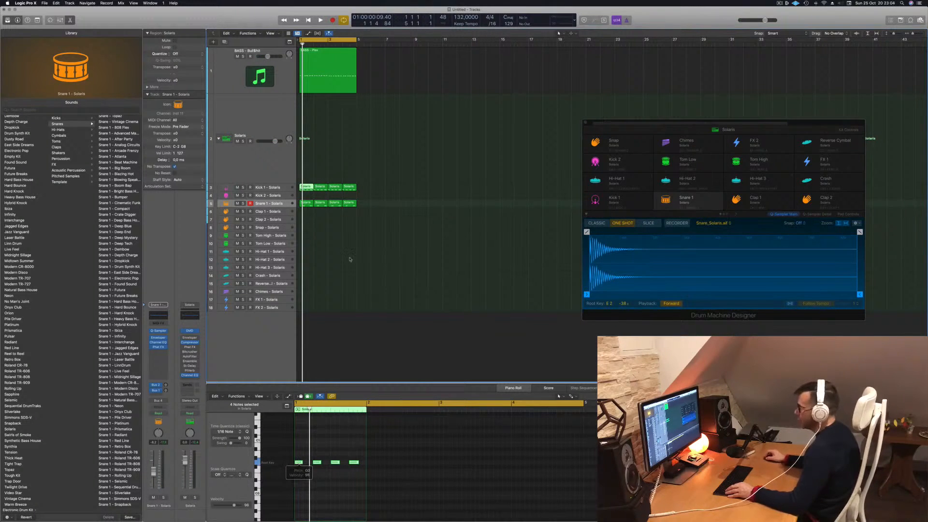
pyautogui.press('space')
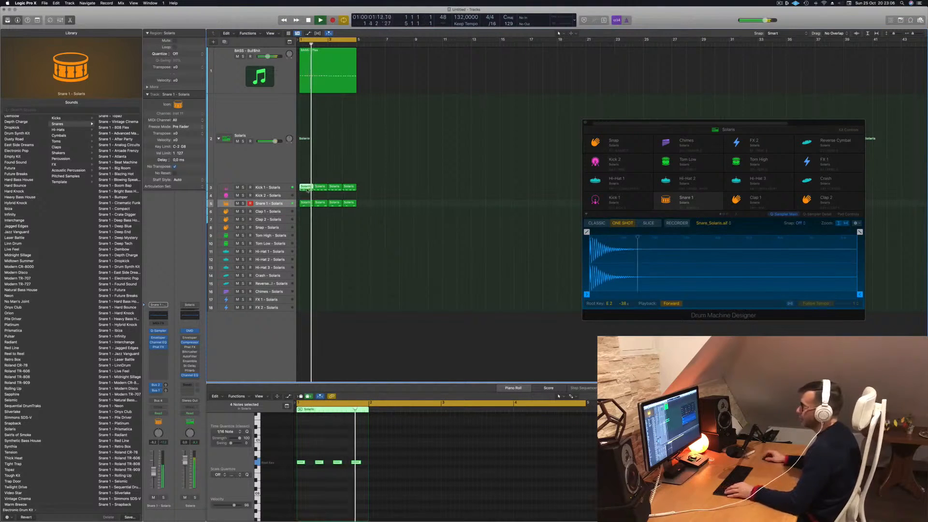
# - Place a copy of the bar 1 Kick 1 - Solaris region on the Hi-Hat 1 - Solaris track, keeping the kick in bar 1
pyautogui.moveTo(305, 189); pyautogui.dragTo(306, 252)
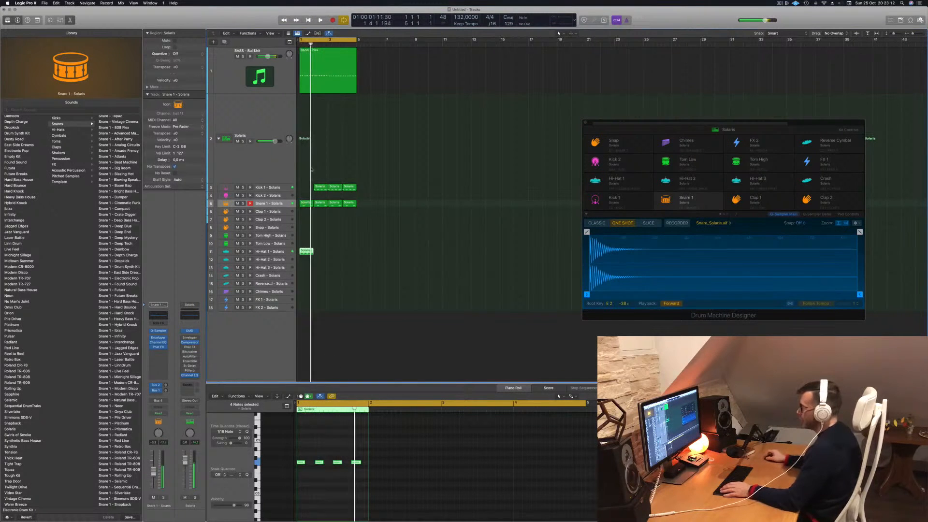
pyautogui.moveTo(316, 188); pyautogui.dragTo(302, 188)
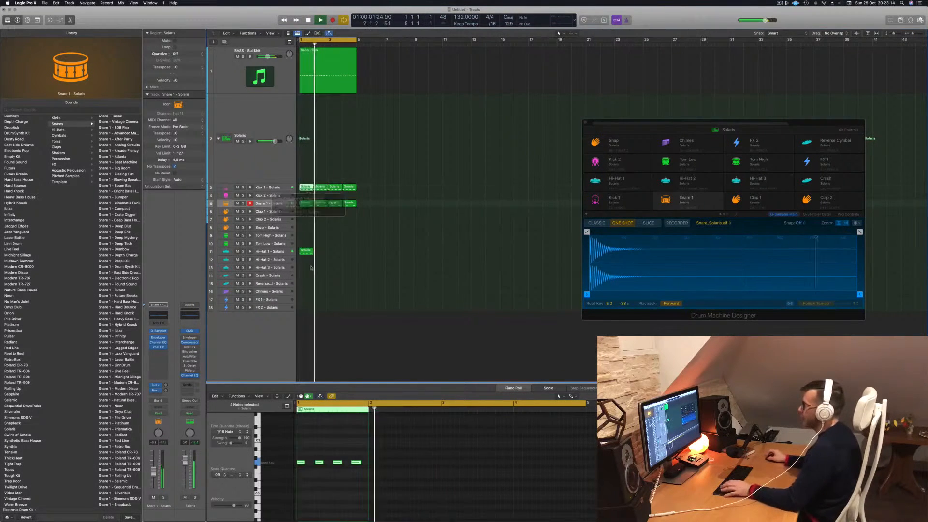
pyautogui.click(325, 448)
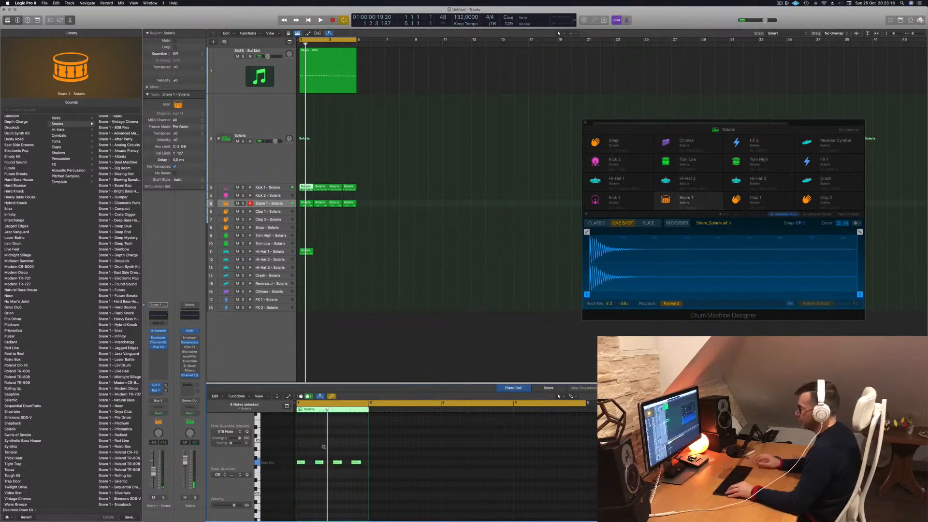
# - Shift the four notes of the hi-hat region an eighth note later onto the offbeats and audition them
pyautogui.click(302, 251)
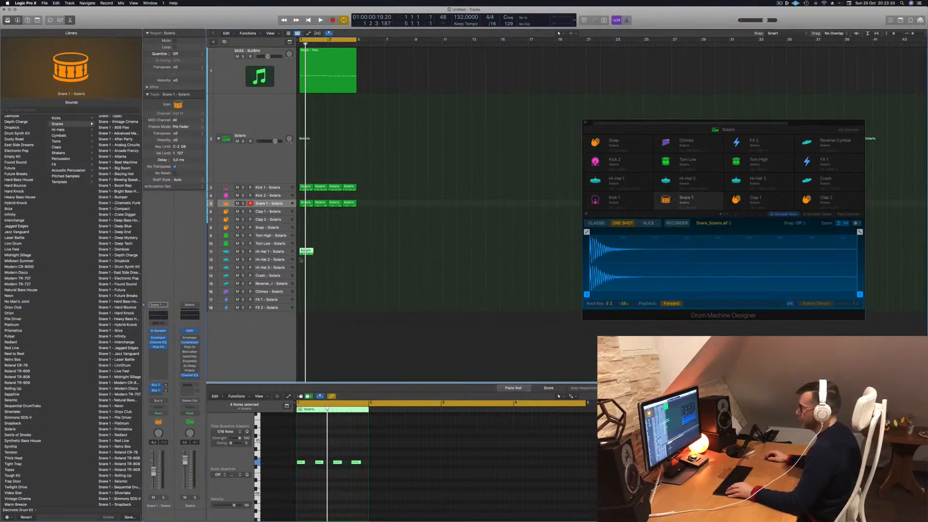
pyautogui.click(300, 472)
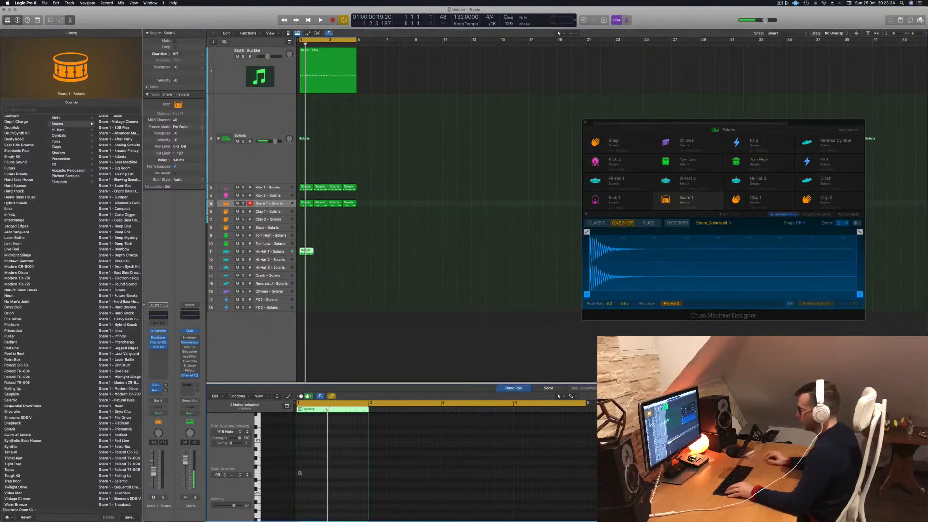
pyautogui.scroll(5, 359, 469)
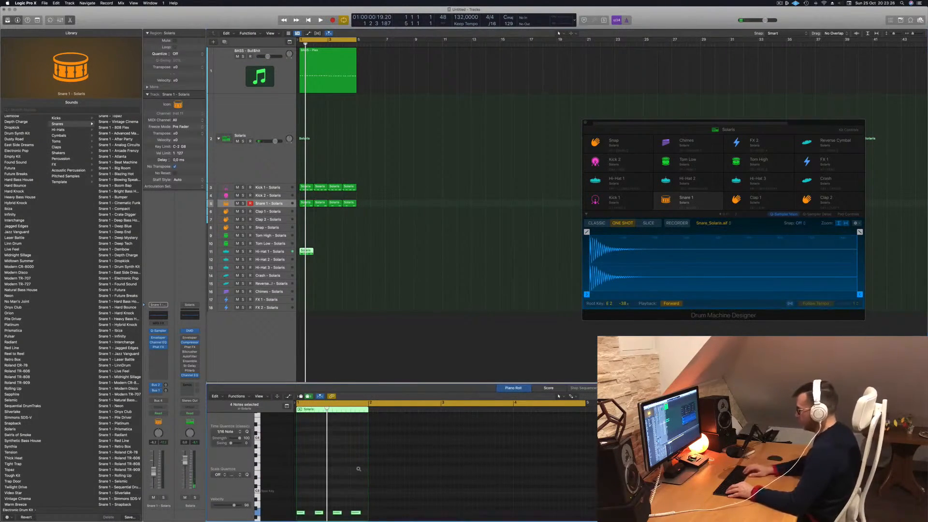
pyautogui.press('space')
pyautogui.press('space')
pyautogui.press('space')
pyautogui.press('space')
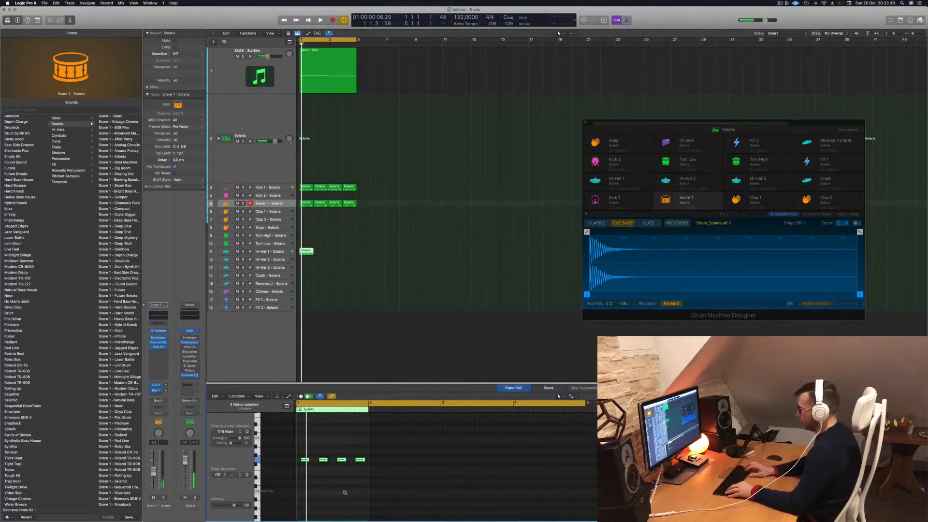
# - Copy the one-bar hi-hat region into bars 2, 3 and 4 while the loop plays
pyautogui.press('space')
pyautogui.moveTo(309, 252); pyautogui.dragTo(324, 253)
pyautogui.moveTo(335, 262)
pyautogui.mouseDown()
pyautogui.moveTo(305, 253)
pyautogui.moveTo(335, 253)
pyautogui.mouseUp()
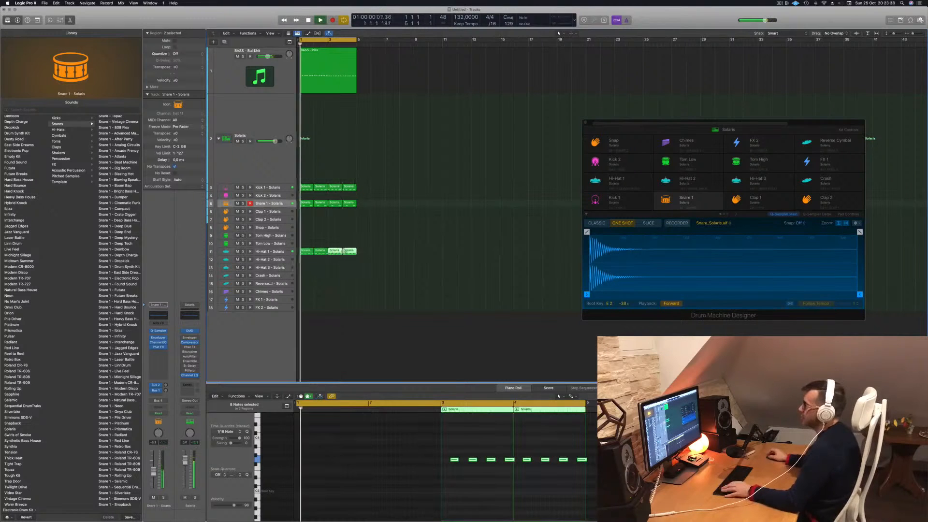
# - Transpose the bass region's notes in bar 4 down two semitones
pyautogui.press('super+Left')
pyautogui.click(319, 88)
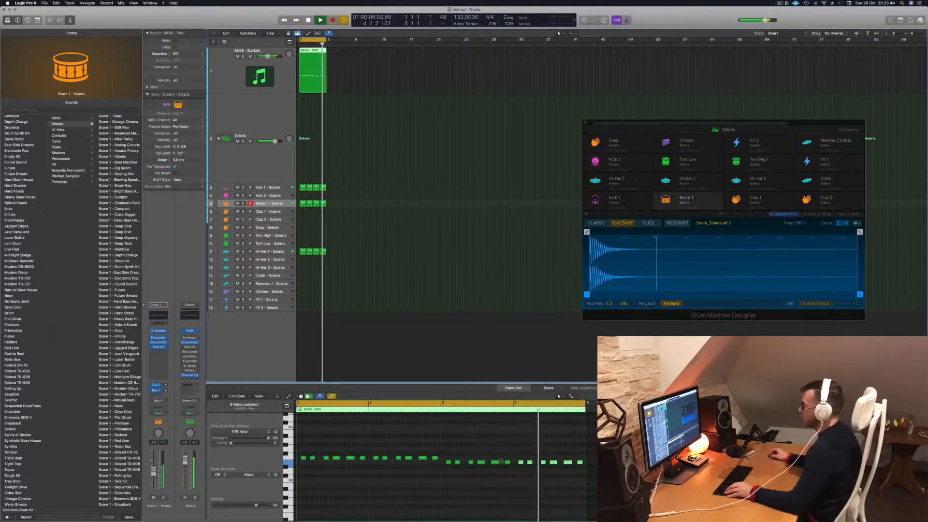
pyautogui.moveTo(518, 456); pyautogui.dragTo(592, 469)
pyautogui.hotkey('alt', 'Down')
pyautogui.hotkey('alt', 'Down')
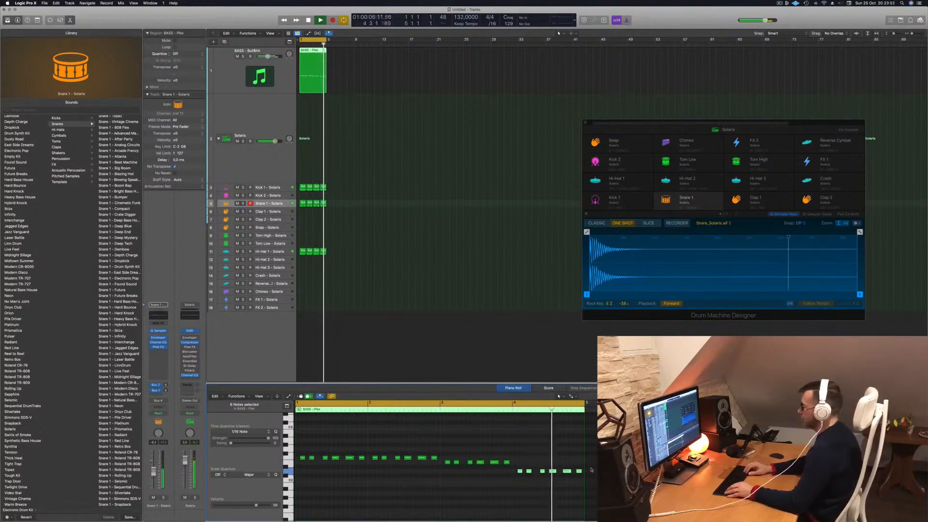
# - Raise the last two bass notes, and lower the notes just before bars 3 and 4 to the pitch of the bar that follows
pyautogui.click(567, 471)
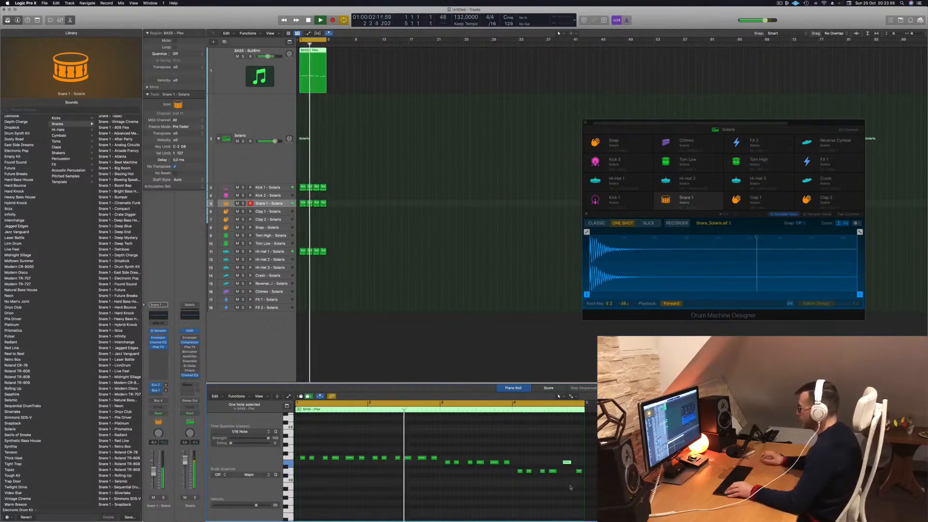
pyautogui.click(571, 487)
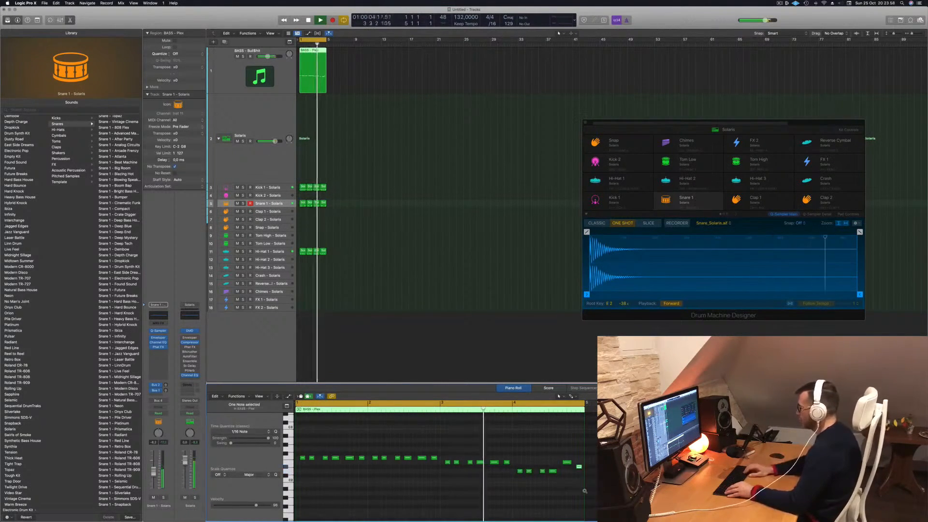
pyautogui.hotkey('alt', 'Up')
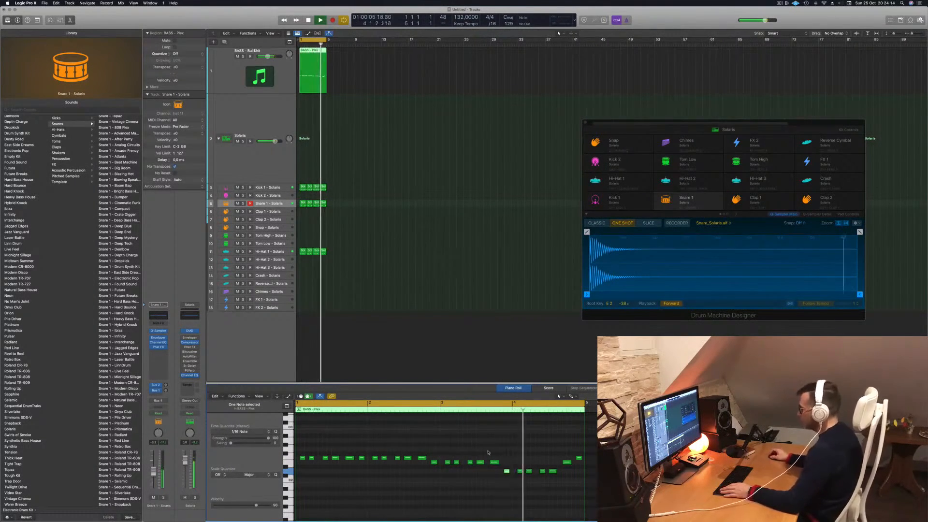
# - Check the bass track's Sylenth1 settings, close the instrument and replay the loop
pyautogui.scroll(-1, 479, 455)
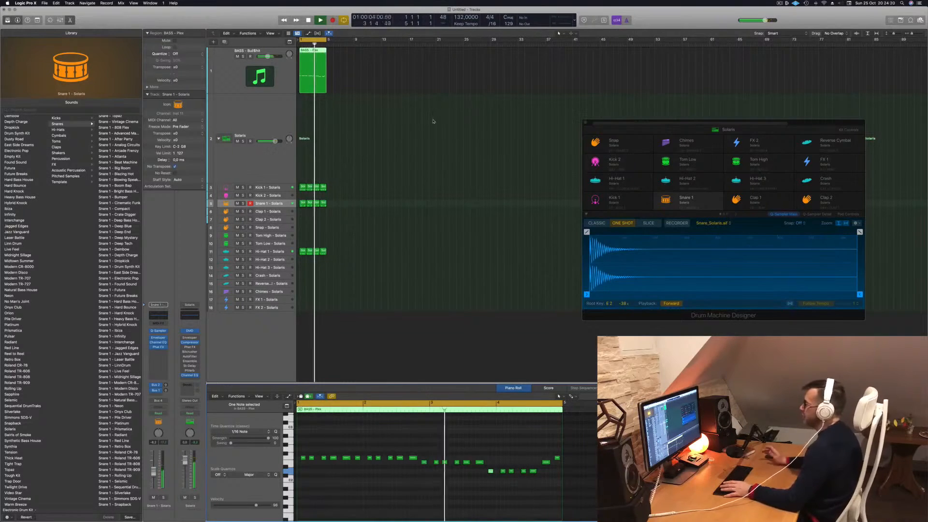
pyautogui.click(231, 75)
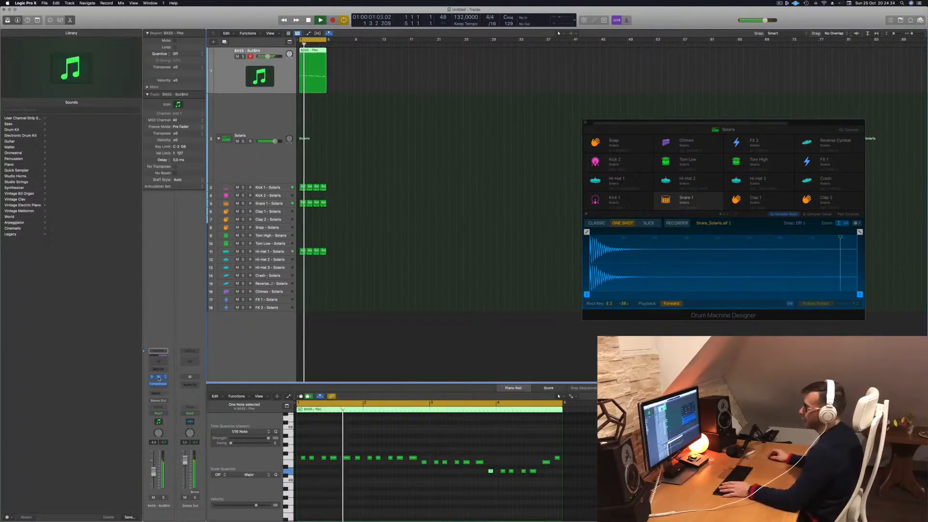
pyautogui.click(159, 377)
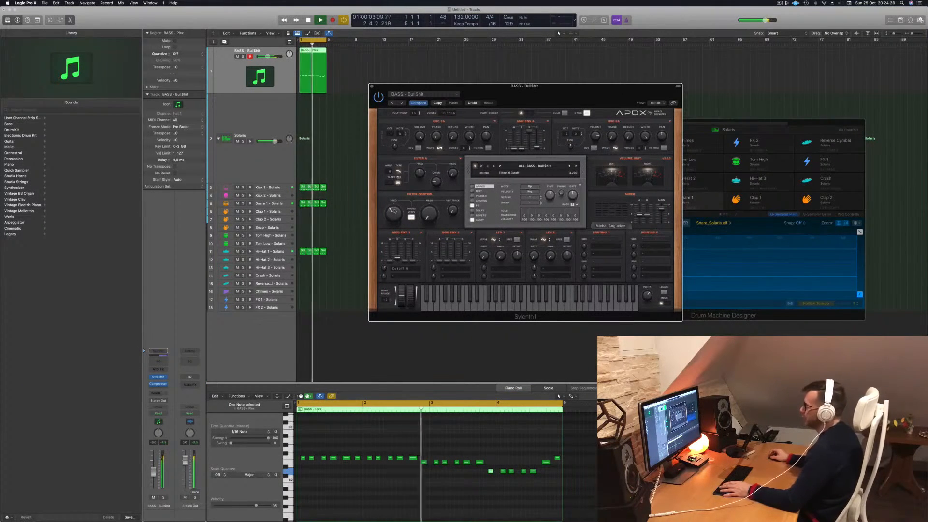
pyautogui.click(371, 87)
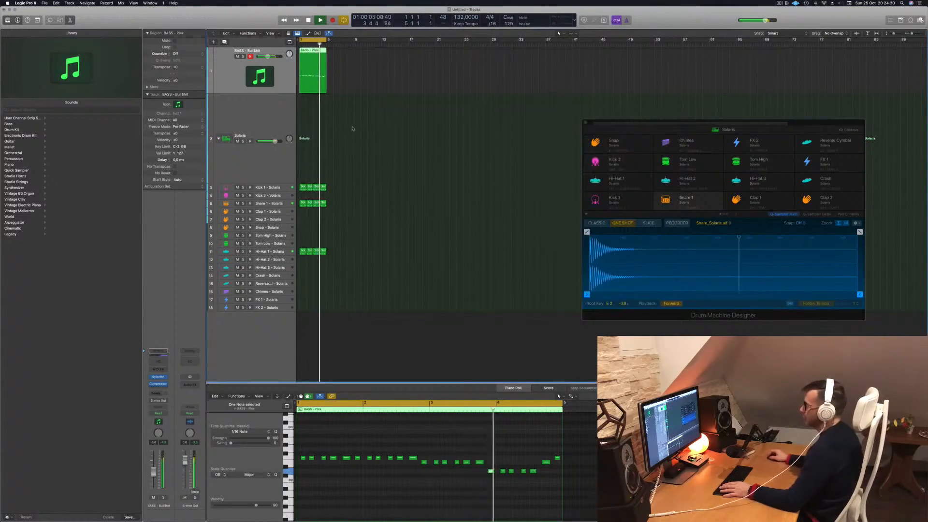
pyautogui.scroll(5, 376, 131)
pyautogui.press('space')
pyautogui.press('space')
pyautogui.press('space')
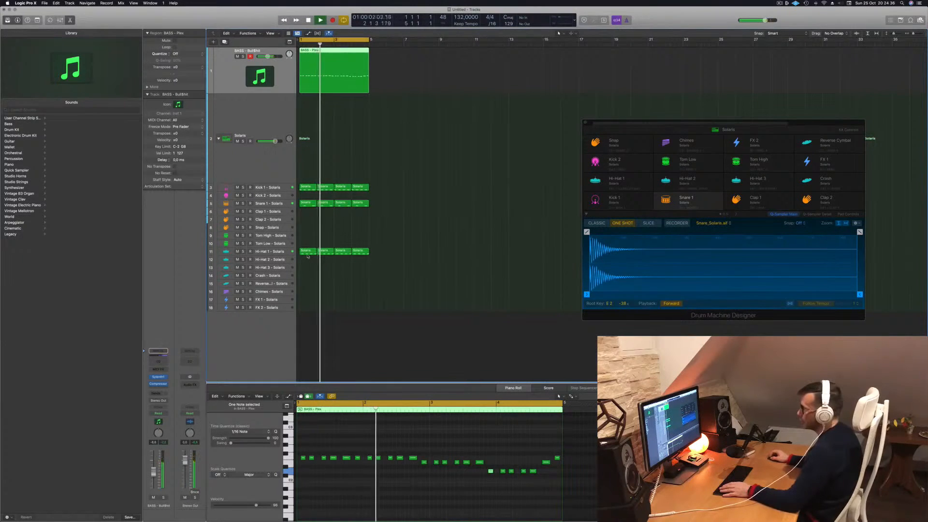
# - Copy the bar 1 snare region onto the Clap 2 - Solaris track and audition its two notes
pyautogui.click(308, 251)
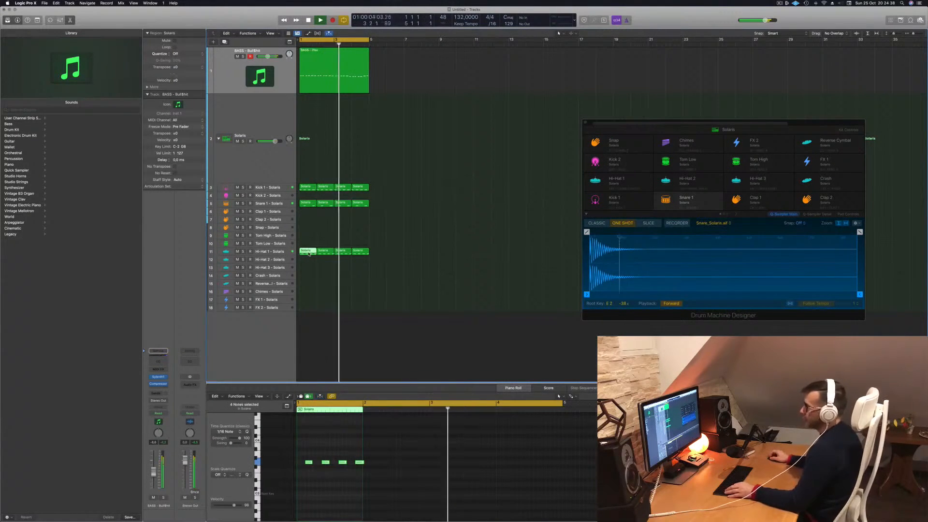
pyautogui.moveTo(308, 253); pyautogui.dragTo(306, 225)
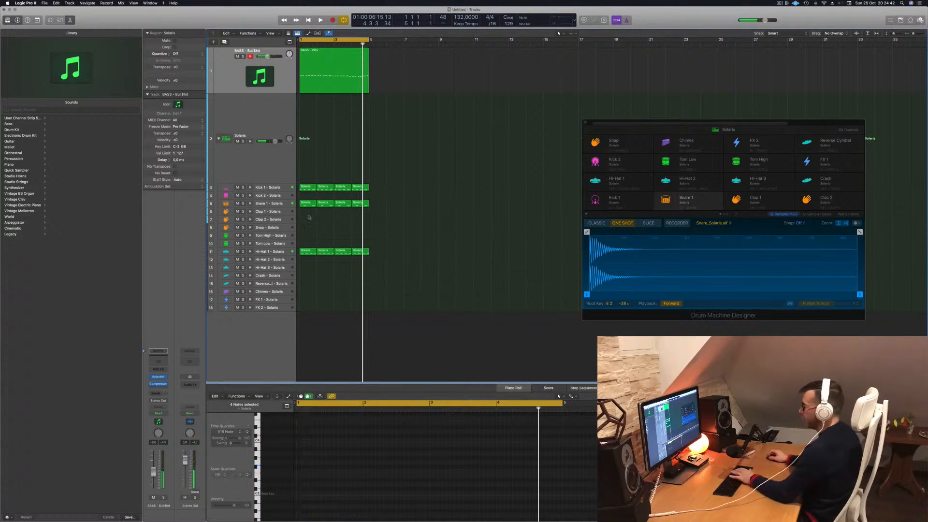
pyautogui.moveTo(306, 207); pyautogui.dragTo(305, 221)
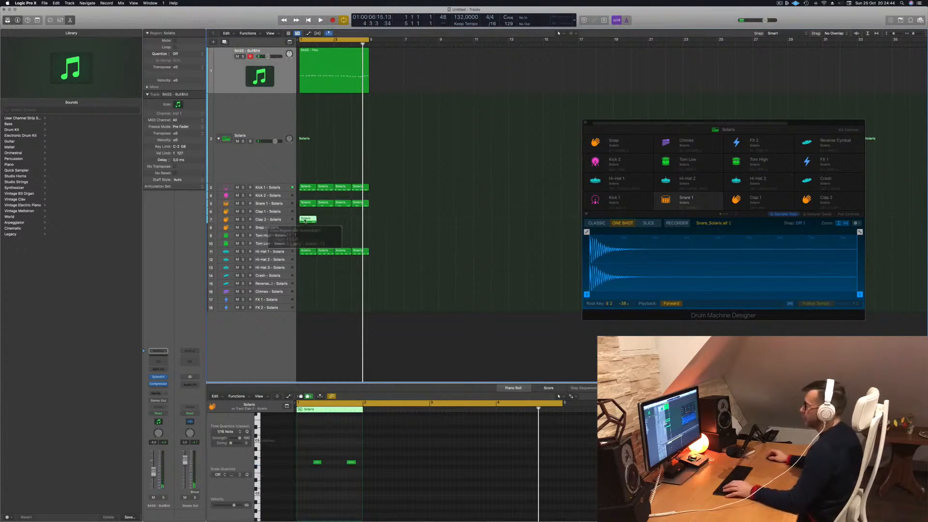
pyautogui.moveTo(304, 448); pyautogui.dragTo(368, 475)
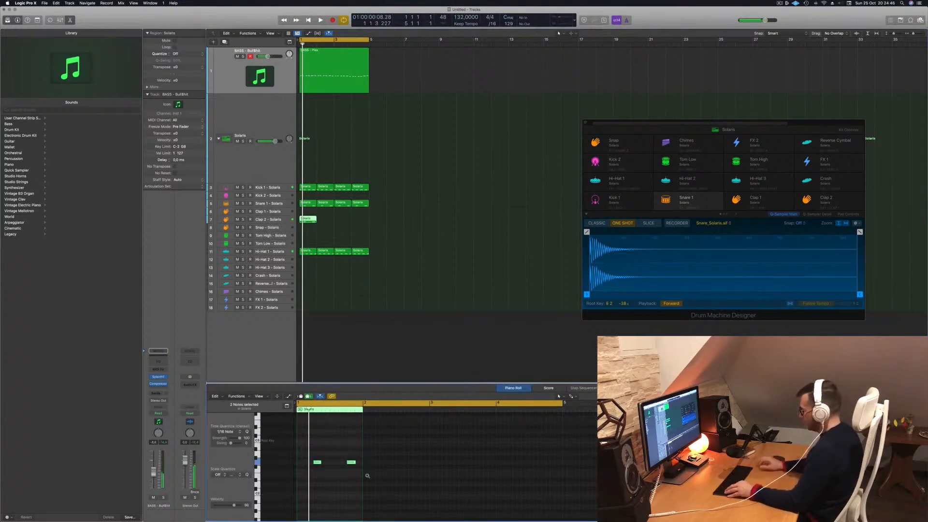
pyautogui.press('space')
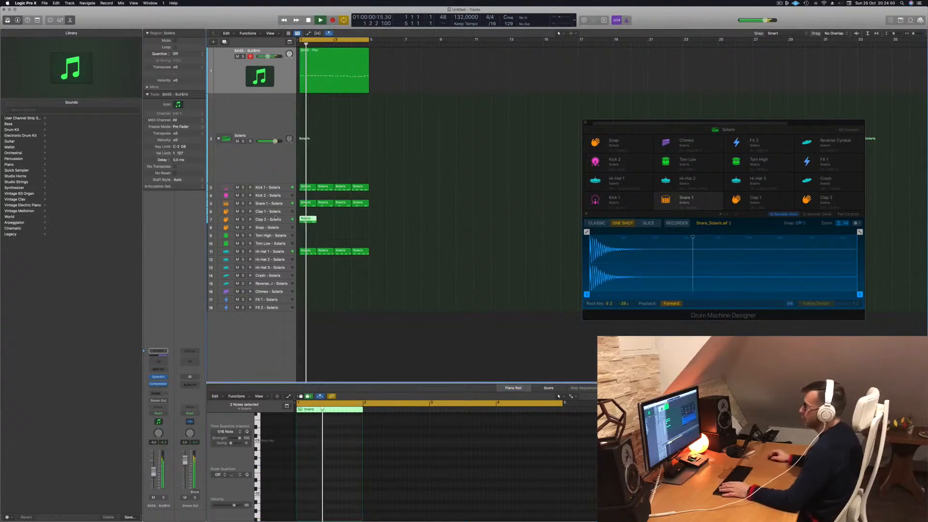
# - Copy the one-bar Clap 2 - Solaris region into bars 2, 3 and 4
pyautogui.click(312, 220)
pyautogui.moveTo(312, 220); pyautogui.dragTo(330, 221)
pyautogui.moveTo(341, 219)
pyautogui.mouseDown()
pyautogui.moveTo(308, 223)
pyautogui.moveTo(341, 223)
pyautogui.mouseUp()
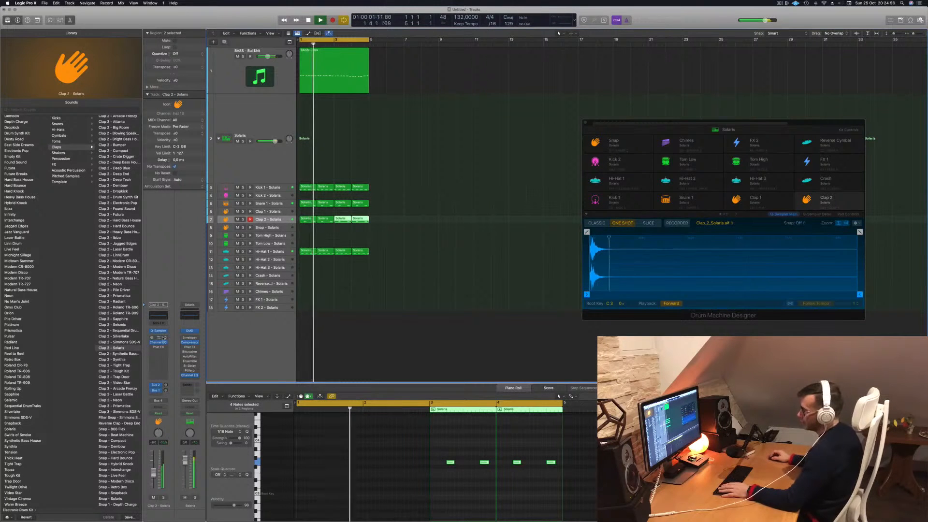
# - Replace the Enveloper plug-in on the Clap 2 - Solaris channel with Stereo Delay, close its window and deselect the clap regions
pyautogui.click(165, 338)
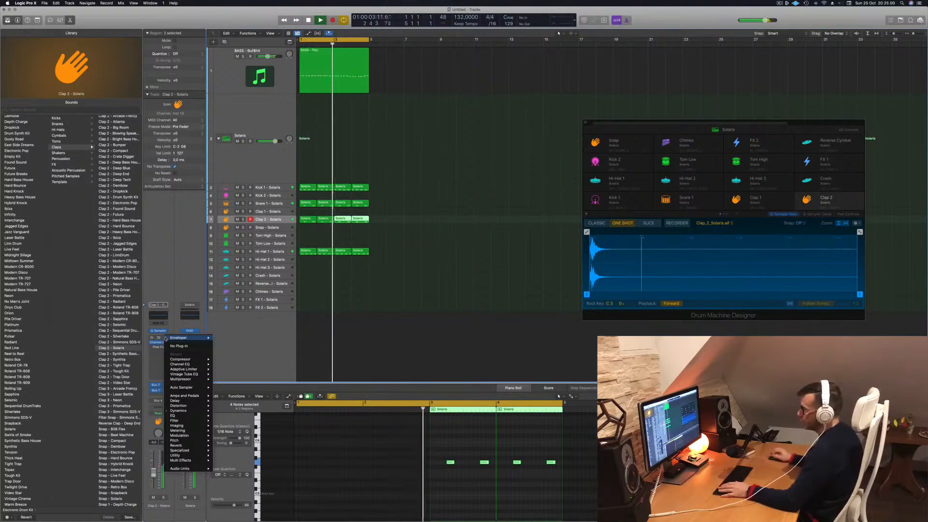
pyautogui.moveTo(175, 401)
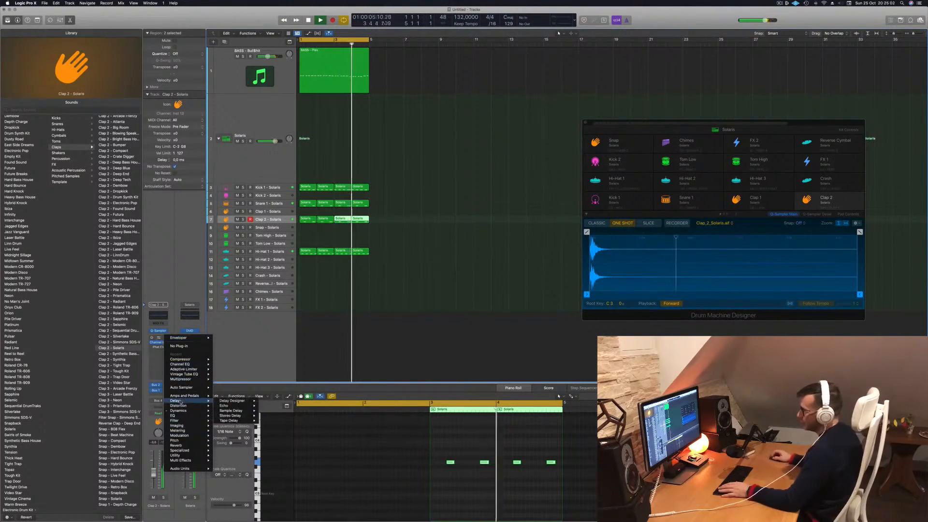
pyautogui.moveTo(238, 420)
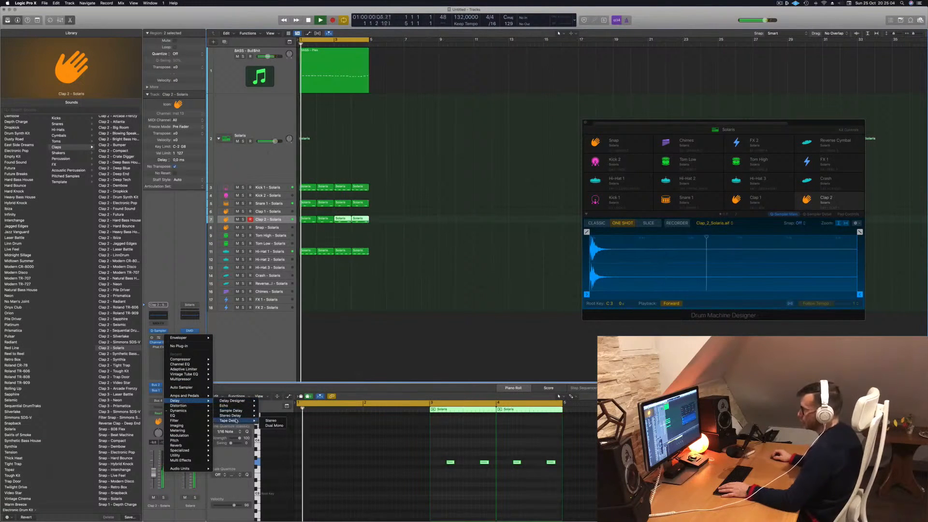
pyautogui.click(231, 415)
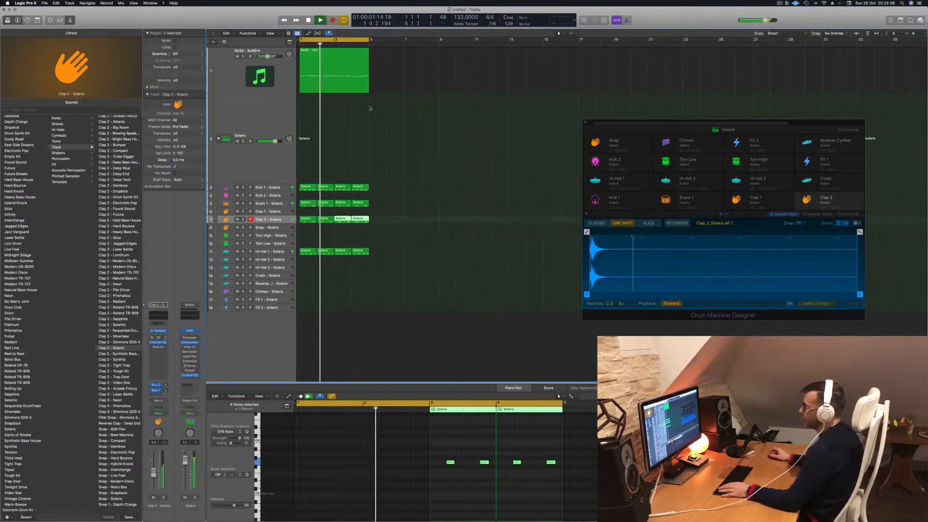
pyautogui.moveTo(429, 89); pyautogui.dragTo(456, 199)
pyautogui.click(317, 194)
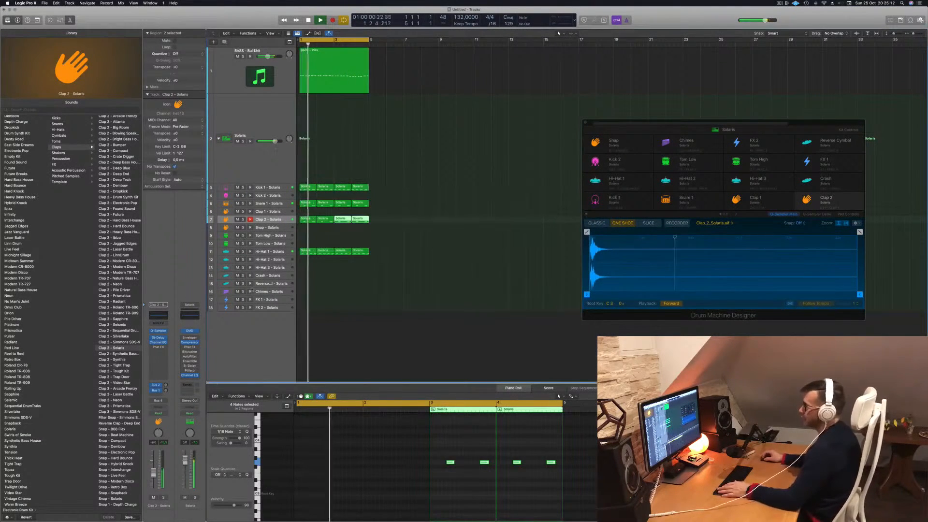
pyautogui.click(368, 319)
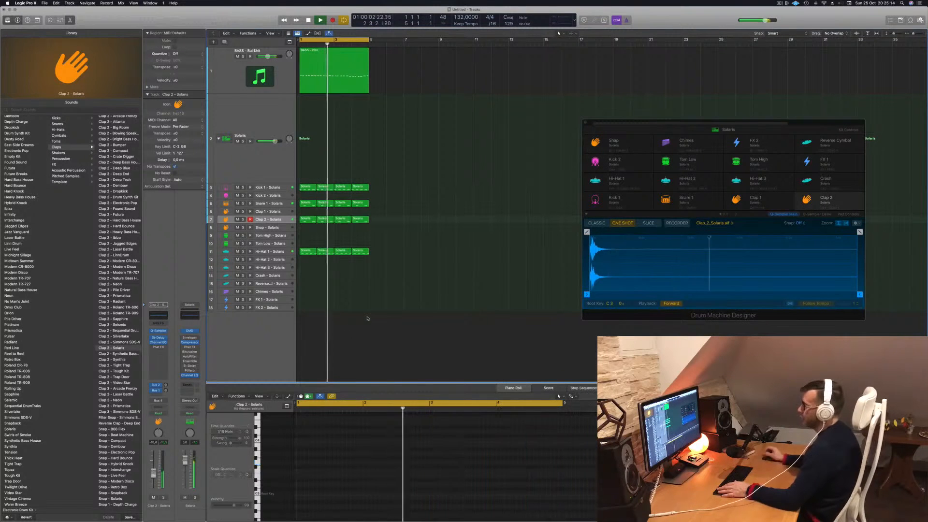
# - Copy the bar 1 Hi-Hat 1 region onto the Hi-Hat 2 - Solaris track
pyautogui.scroll(-1, 368, 318)
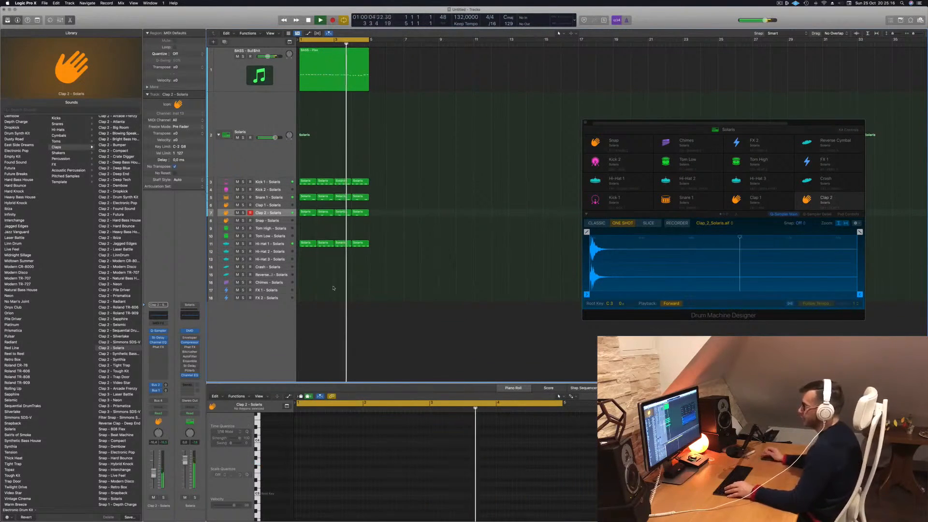
pyautogui.scroll(-1, 316, 297)
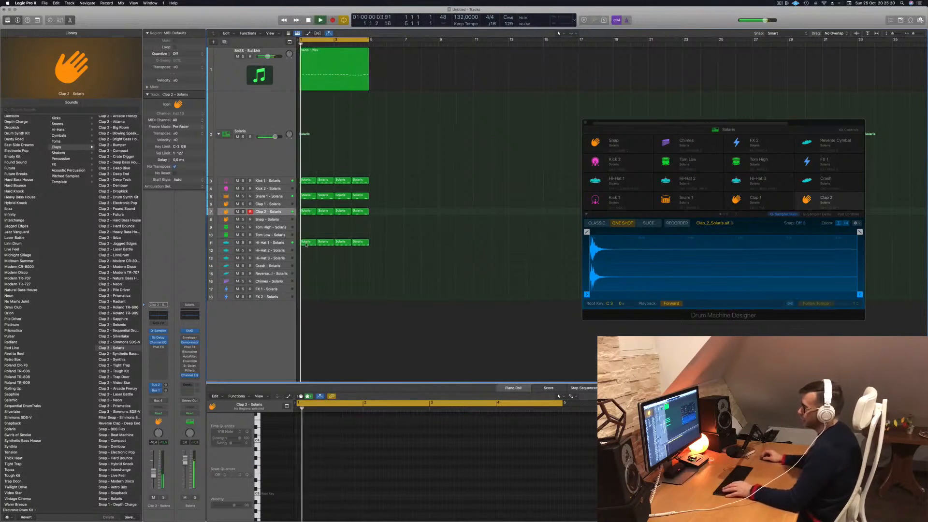
pyautogui.moveTo(305, 250); pyautogui.dragTo(305, 250)
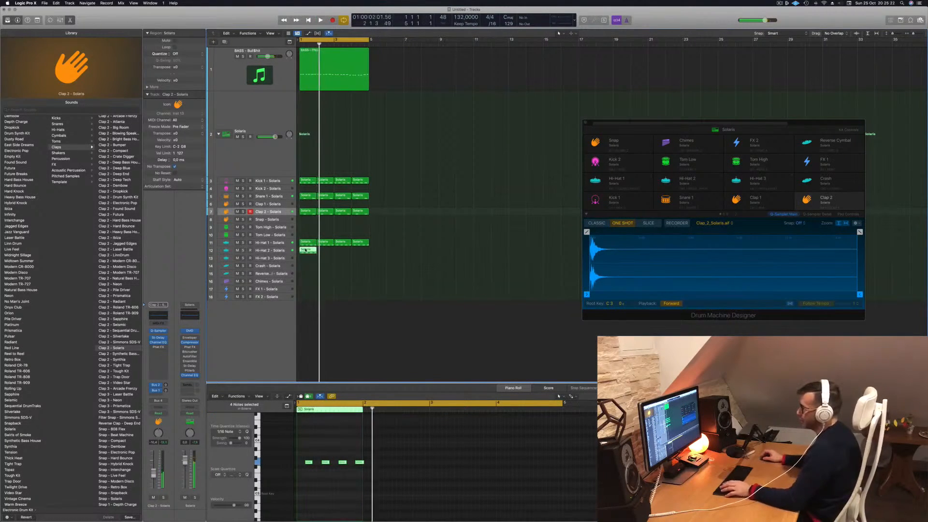
# - Add shifted copies of the four notes around each offbeat in the Hi-Hat 2 region, and copy the region into bars 2, 3 and 4
pyautogui.click(363, 471)
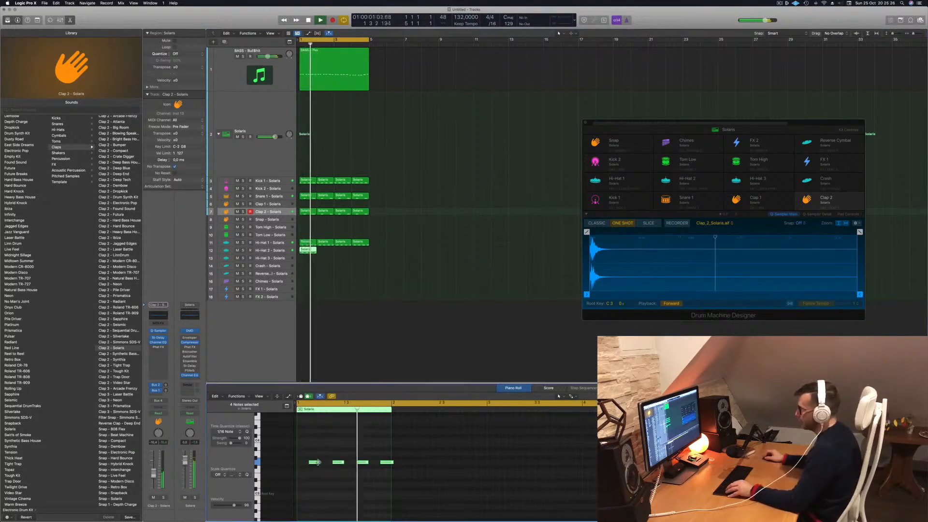
pyautogui.moveTo(312, 463)
pyautogui.mouseDown()
pyautogui.moveTo(302, 465)
pyautogui.moveTo(319, 465)
pyautogui.mouseUp()
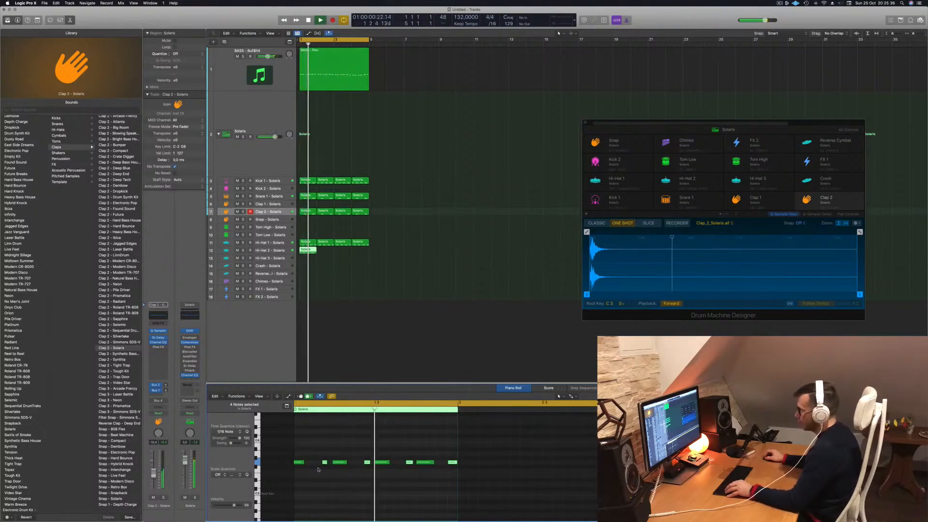
pyautogui.moveTo(325, 463); pyautogui.dragTo(304, 463)
pyautogui.press('space')
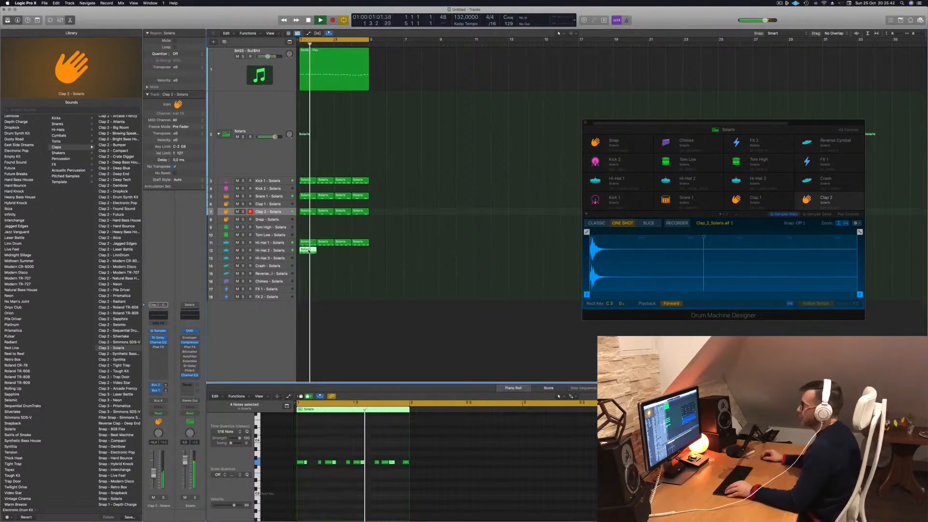
pyautogui.moveTo(327, 256); pyautogui.dragTo(344, 257)
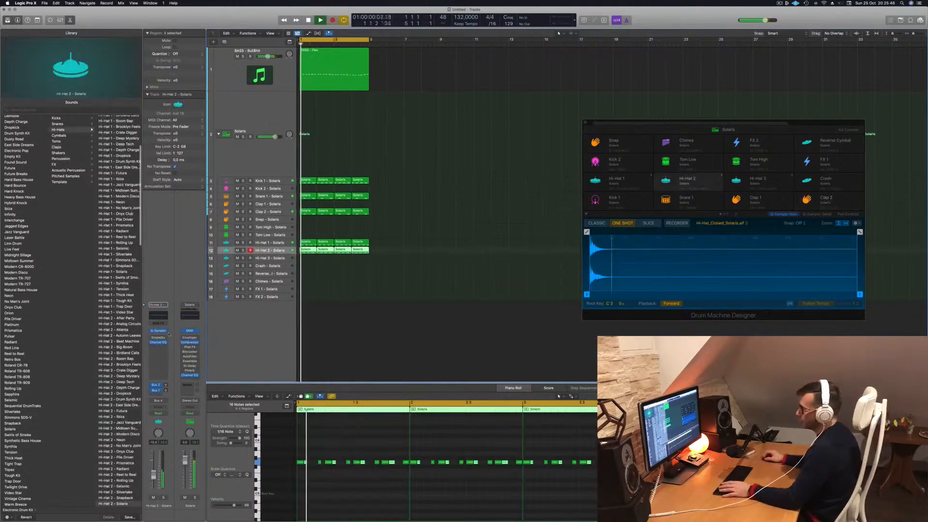
# - Replace the Enveloper plug-in on the Hi-Hat 2 - Solaris channel with Stereo Delay
pyautogui.click(166, 338)
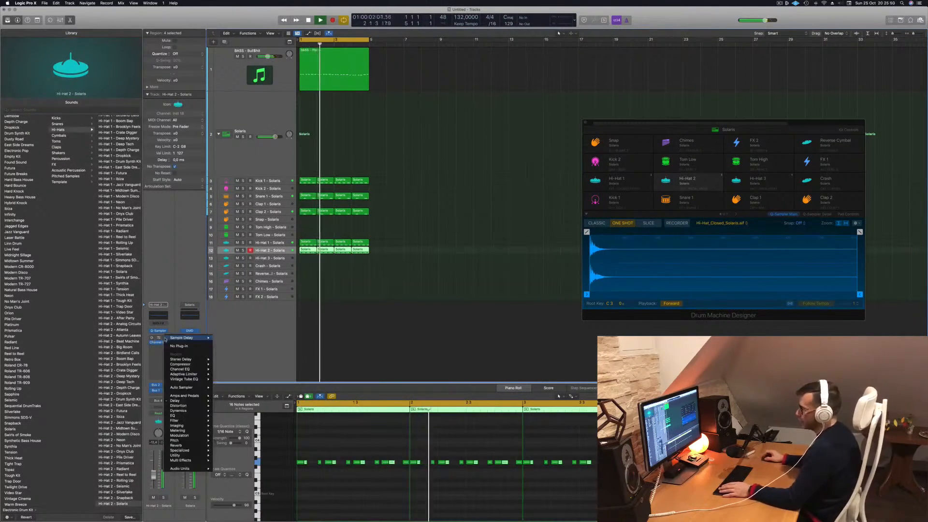
pyautogui.moveTo(175, 401)
pyautogui.moveTo(234, 402)
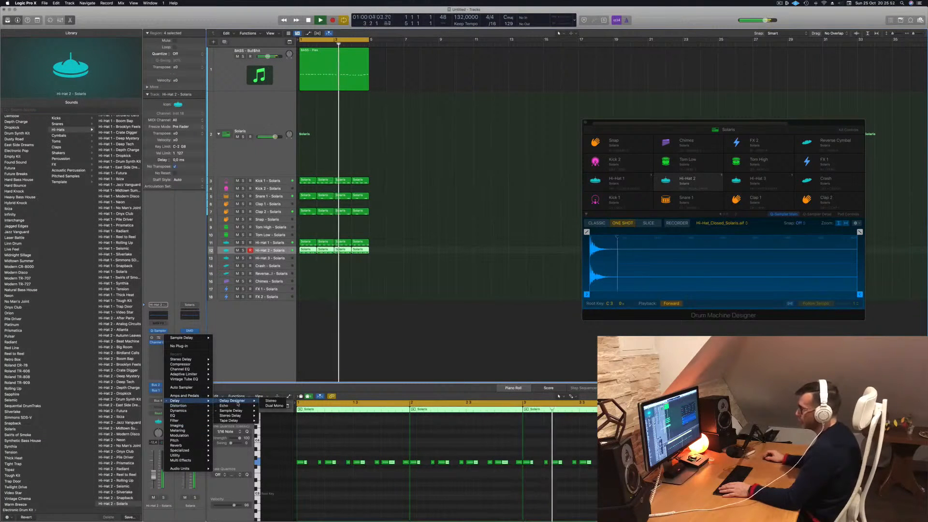
pyautogui.click(271, 416)
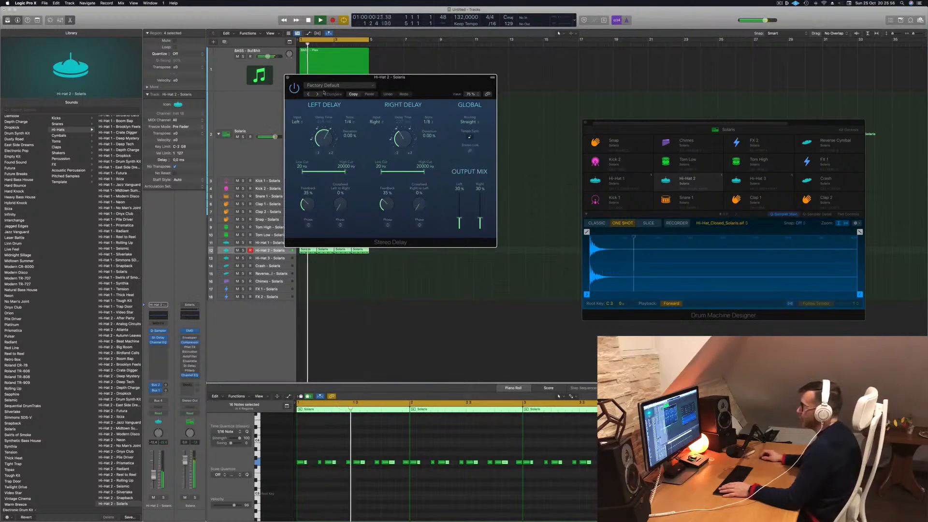
# - Audition Stereo Delay presets on Hi-Hat 2, settle on 1/2 Note Swing and close the delay window
pyautogui.click(332, 85)
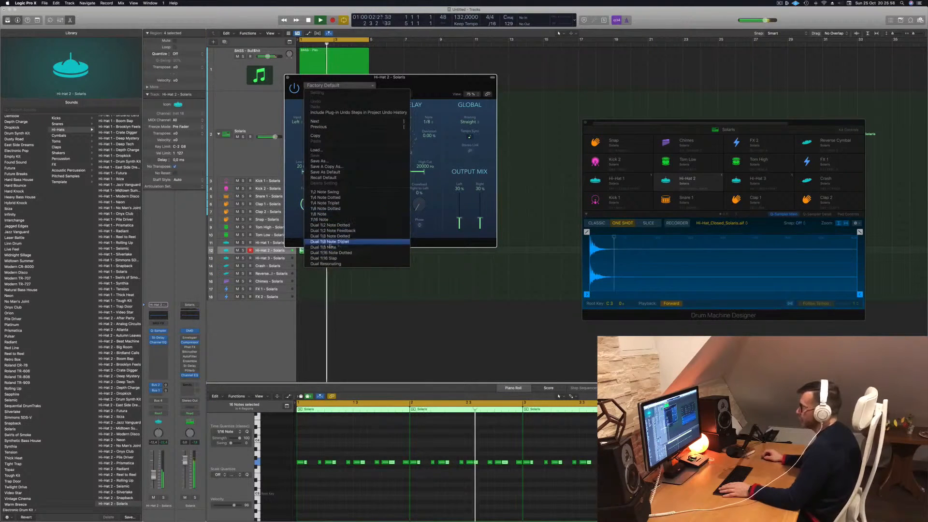
pyautogui.click(319, 220)
pyautogui.moveTo(474, 188); pyautogui.dragTo(522, 239)
pyautogui.click(371, 129)
pyautogui.click(380, 130)
pyautogui.click(380, 130)
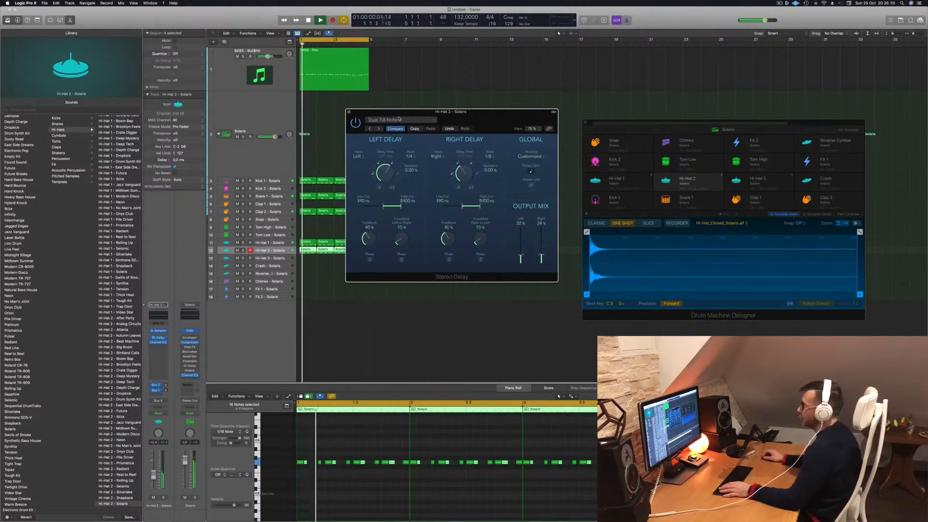
pyautogui.click(370, 129)
pyautogui.click(380, 129)
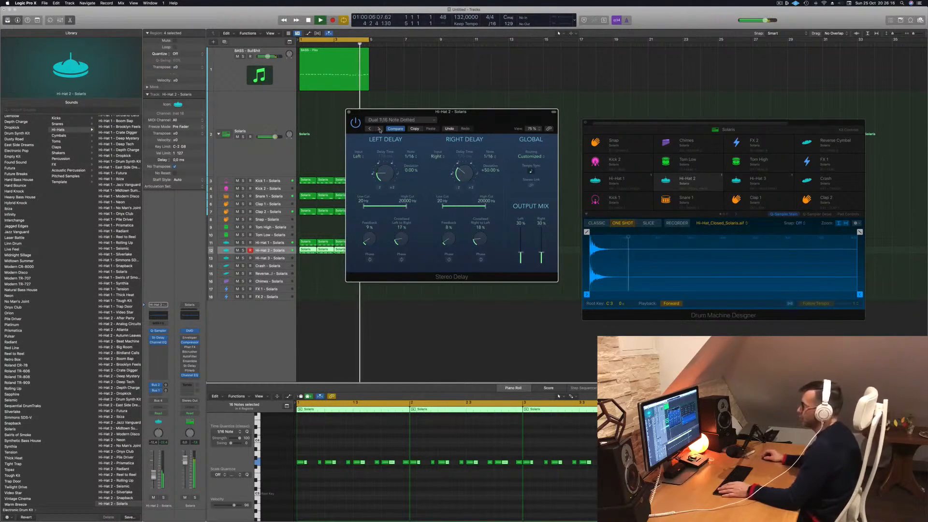
pyautogui.click(380, 129)
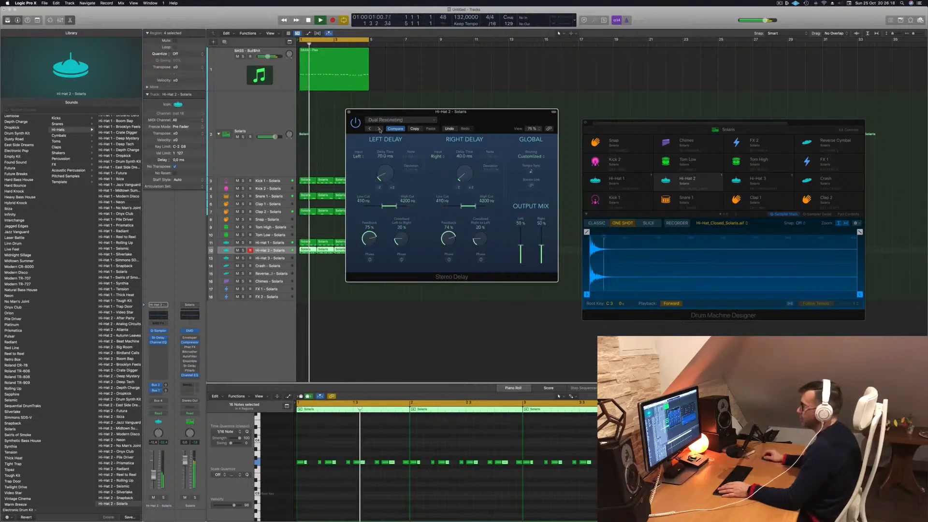
pyautogui.click(348, 112)
# - Replay the loop and duplicate the bass track together with its Sylenth1 and Compressor settings
pyautogui.press('space')
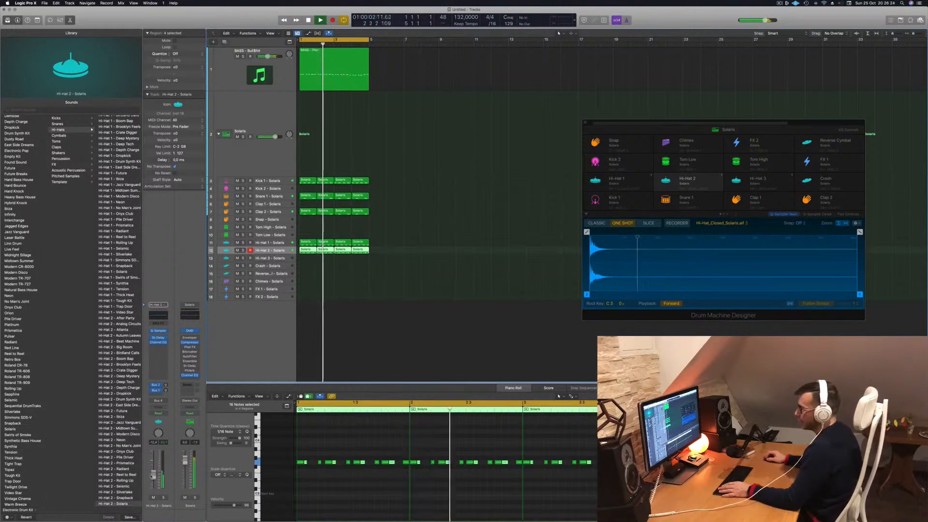
pyautogui.press('space')
pyautogui.press('space')
pyautogui.press('super+Right')
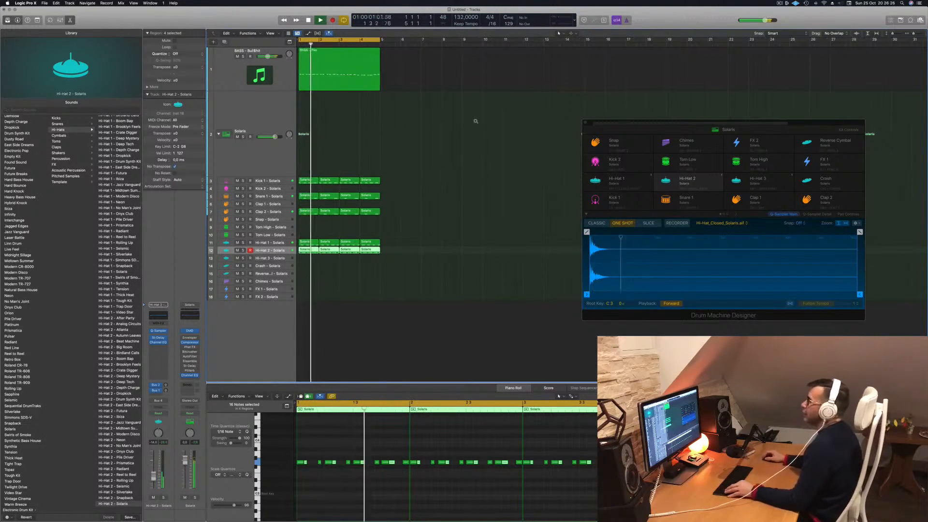
pyautogui.hscroll(-1, 536, 120)
pyautogui.click(386, 72)
pyautogui.click(355, 73)
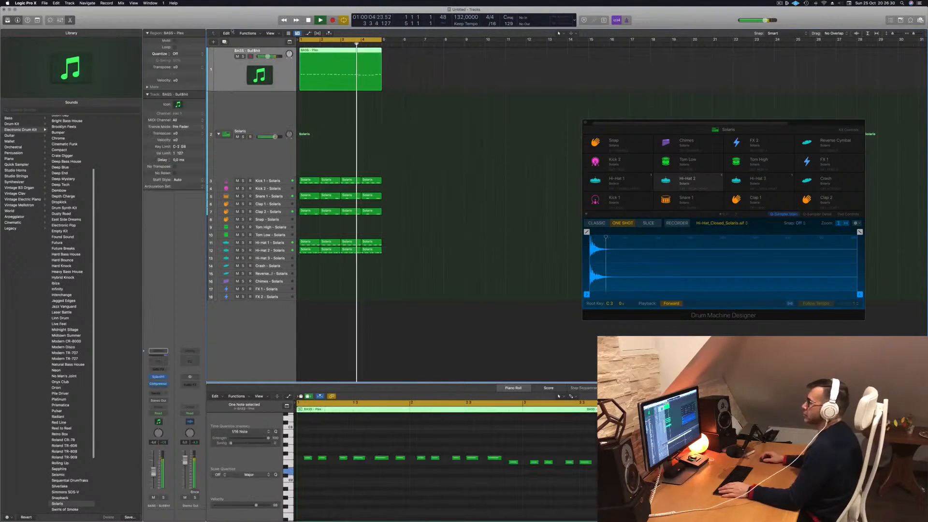
pyautogui.press('super+d')
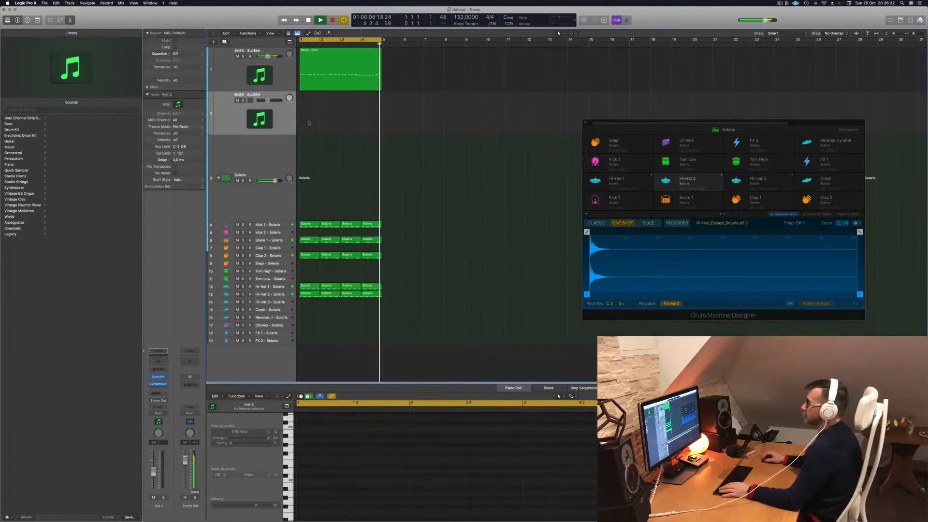
pyautogui.press('space')
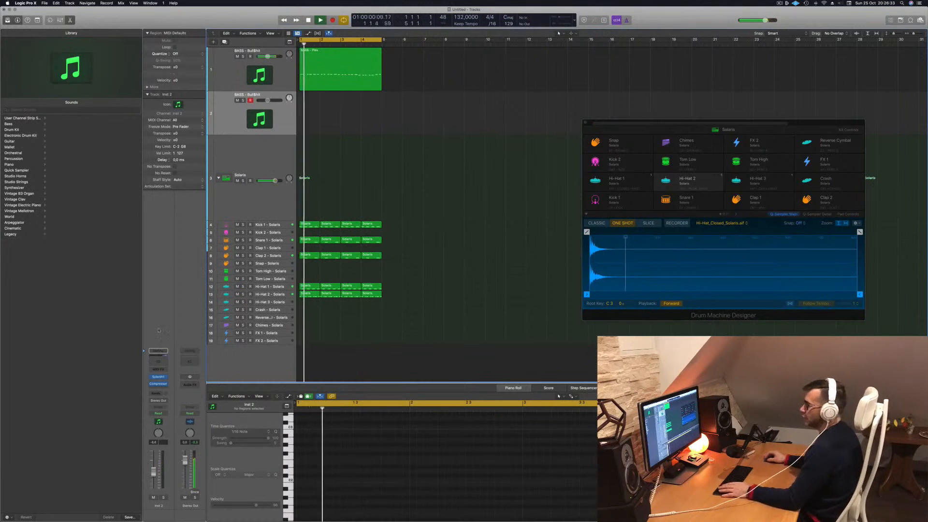
# - Open Sylenth1 on the duplicated track, load the PAD - 1999 preset and move the instrument window clear of the regions
pyautogui.click(158, 377)
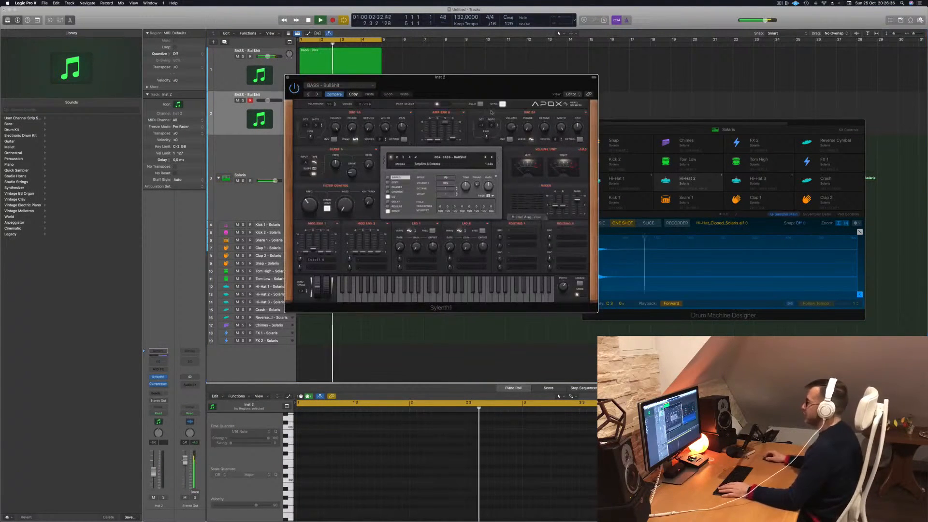
pyautogui.moveTo(481, 97); pyautogui.dragTo(468, 96)
pyautogui.click(439, 155)
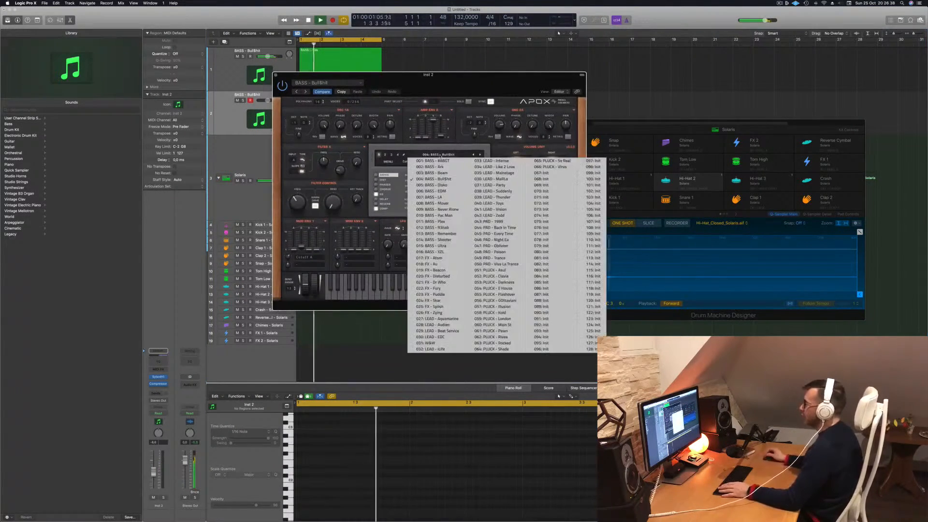
pyautogui.click(498, 221)
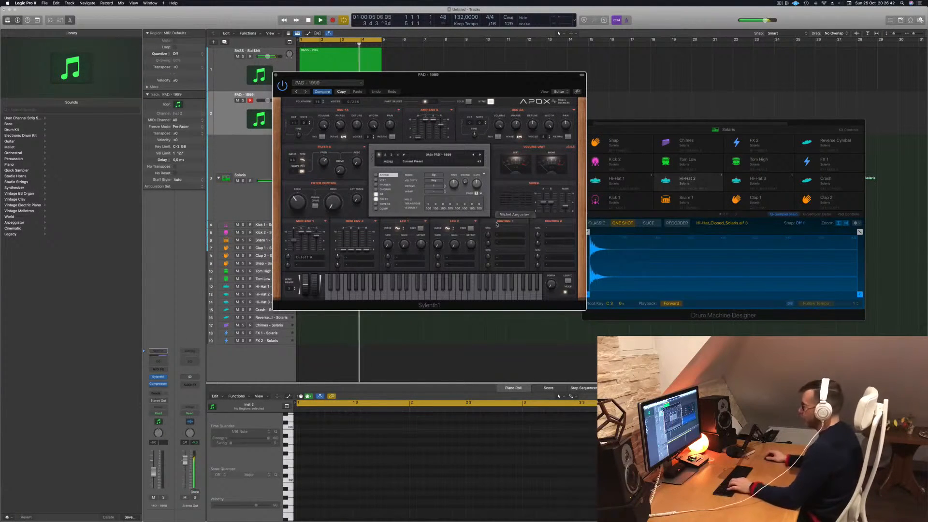
pyautogui.moveTo(503, 77); pyautogui.dragTo(613, 87)
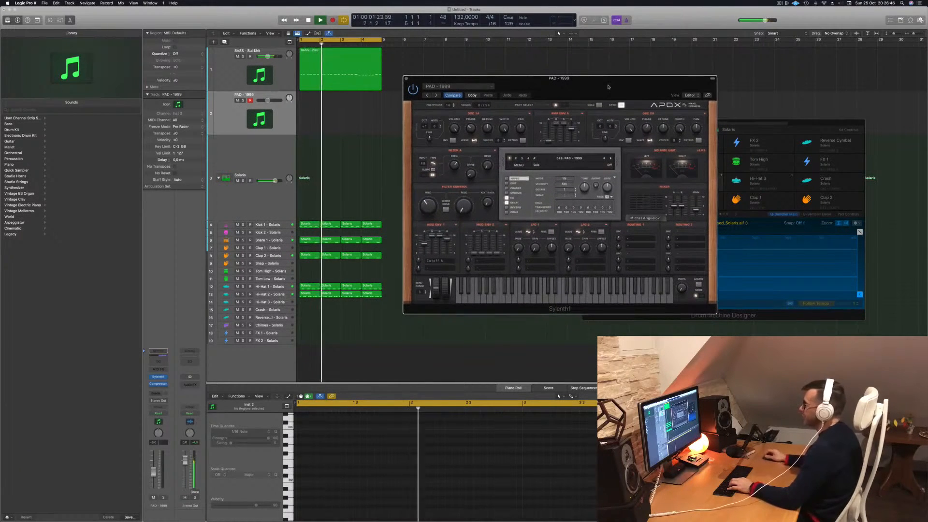
pyautogui.click(244, 107)
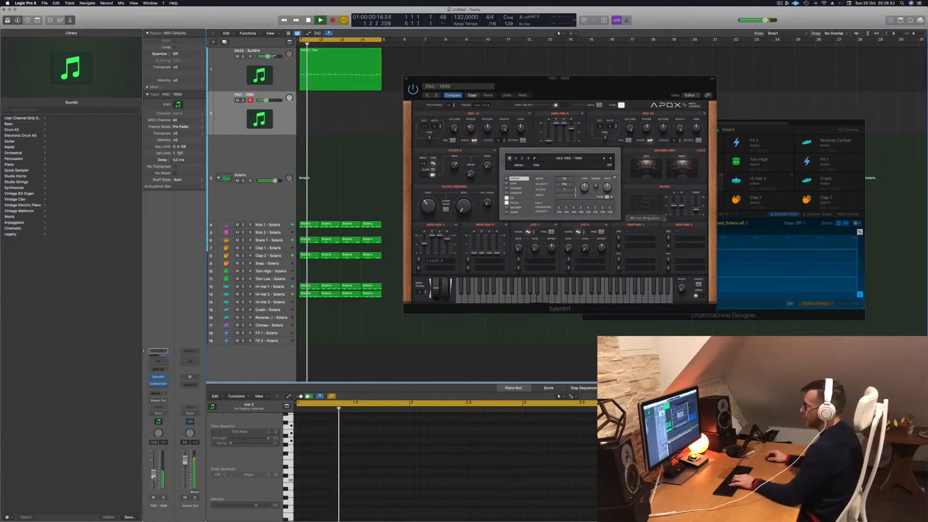
# - Audition the following Sylenth1 pad presets on the new track and settle on PLUCK - Asul
pyautogui.click(610, 159)
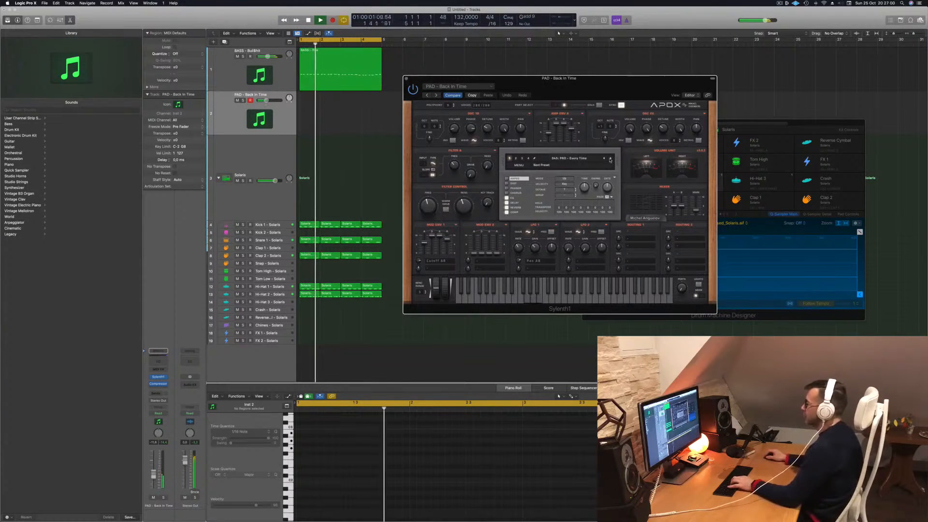
pyautogui.moveTo(616, 92); pyautogui.dragTo(579, 104)
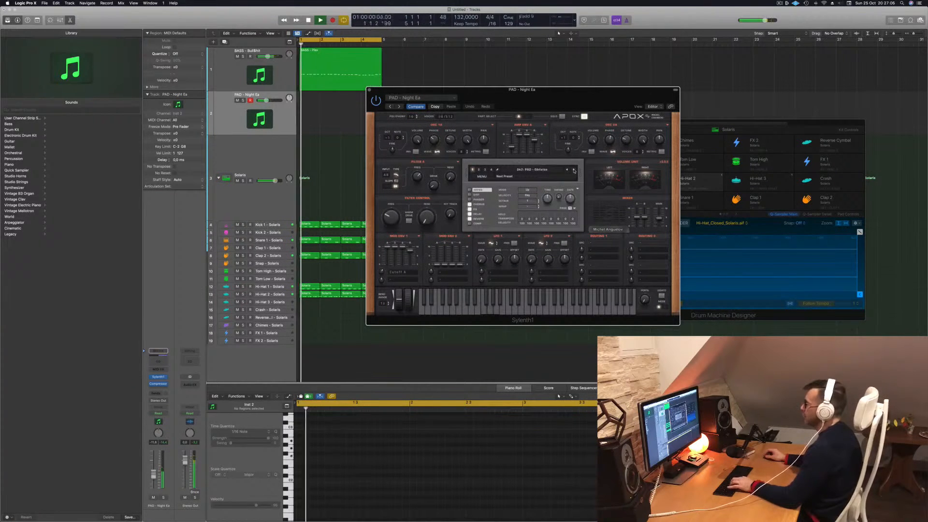
pyautogui.click(574, 171)
pyautogui.click(575, 170)
pyautogui.click(574, 171)
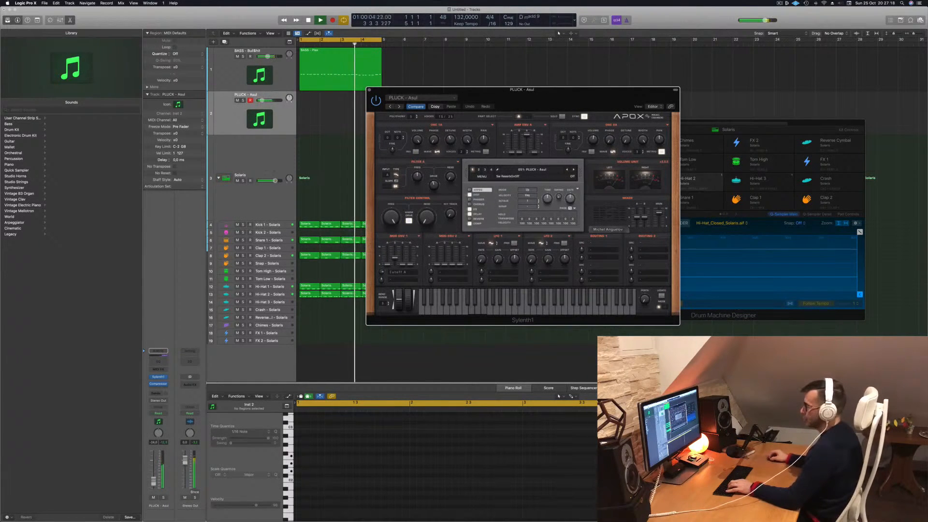
# - Add a Bus 3 send on the PLUCK - Asul channel and insert the SilverVerb reverb on the resulting aux channel
pyautogui.click(155, 394)
pyautogui.moveTo(166, 404)
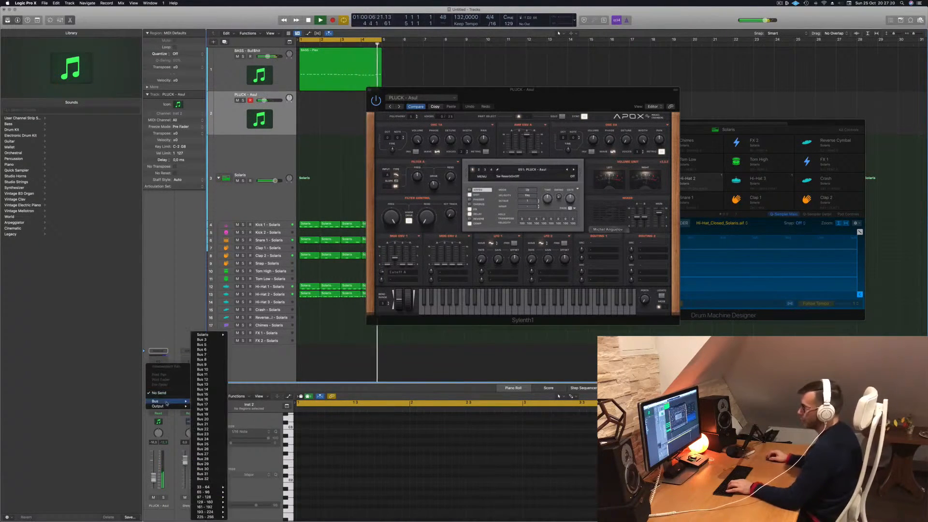
pyautogui.click(212, 341)
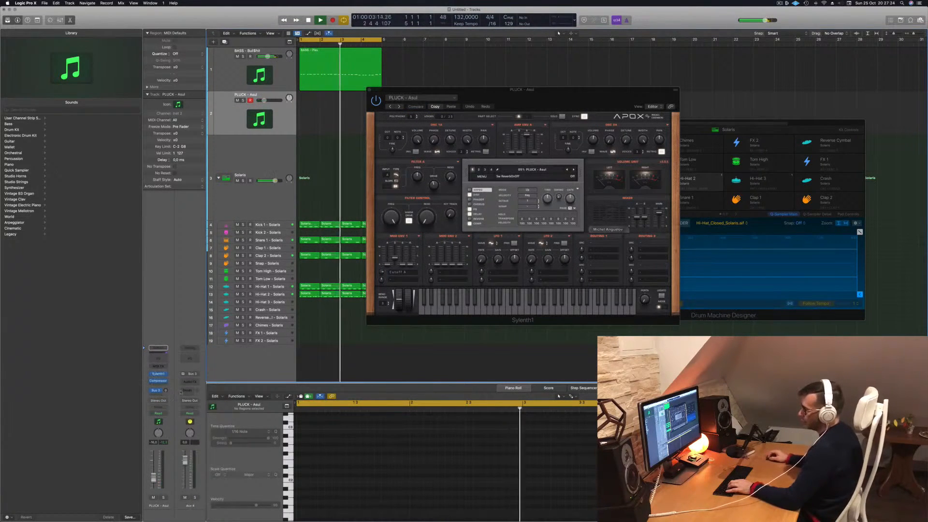
pyautogui.click(190, 358)
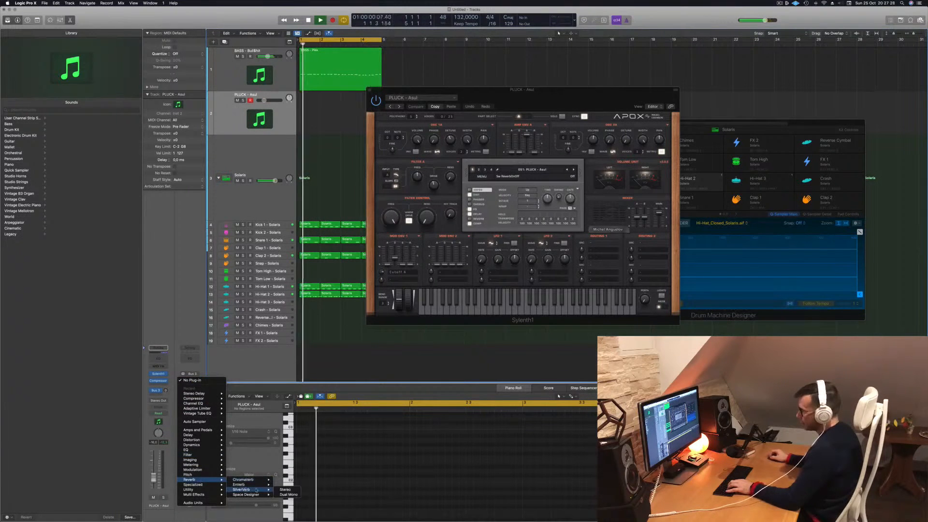
pyautogui.click(241, 489)
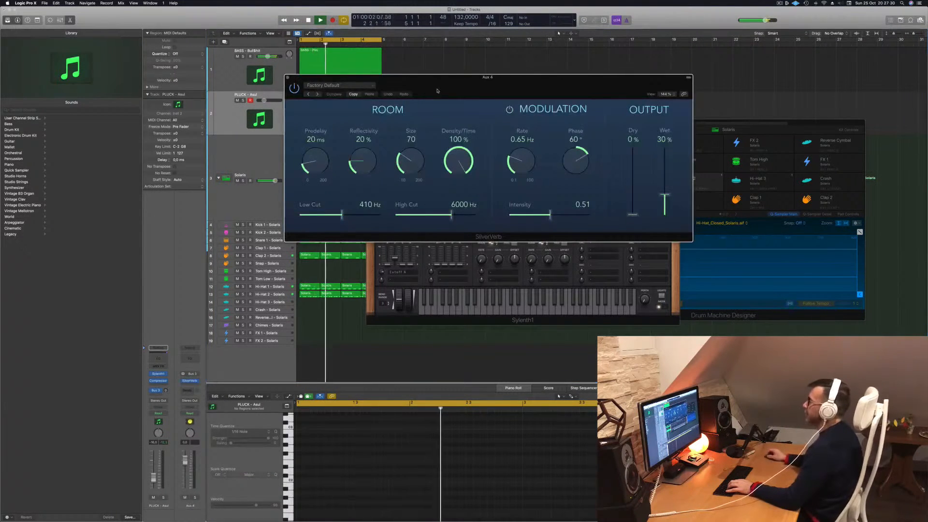
pyautogui.moveTo(438, 91); pyautogui.dragTo(344, 105)
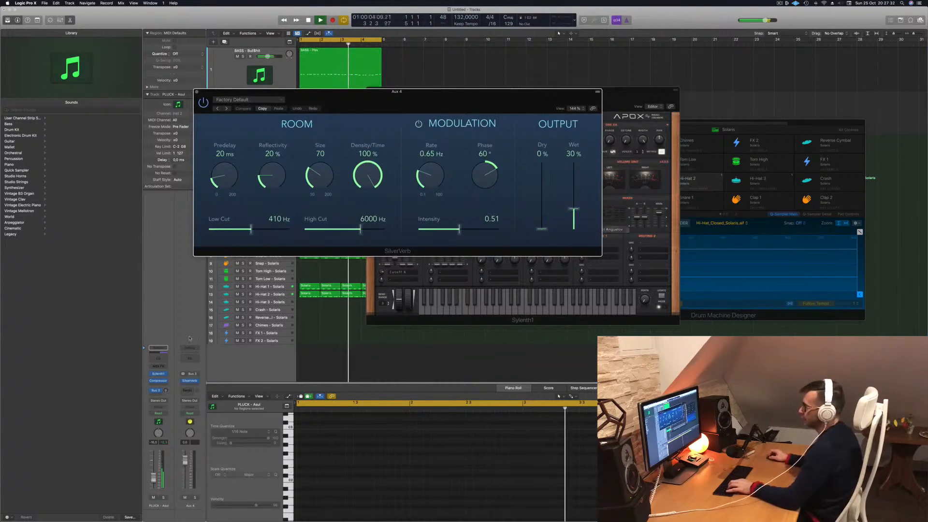
# - Raise the pluck channel's Bus 3 send level and load the grandiose preset in SilverVerb
pyautogui.moveTo(165, 390); pyautogui.dragTo(166, 385)
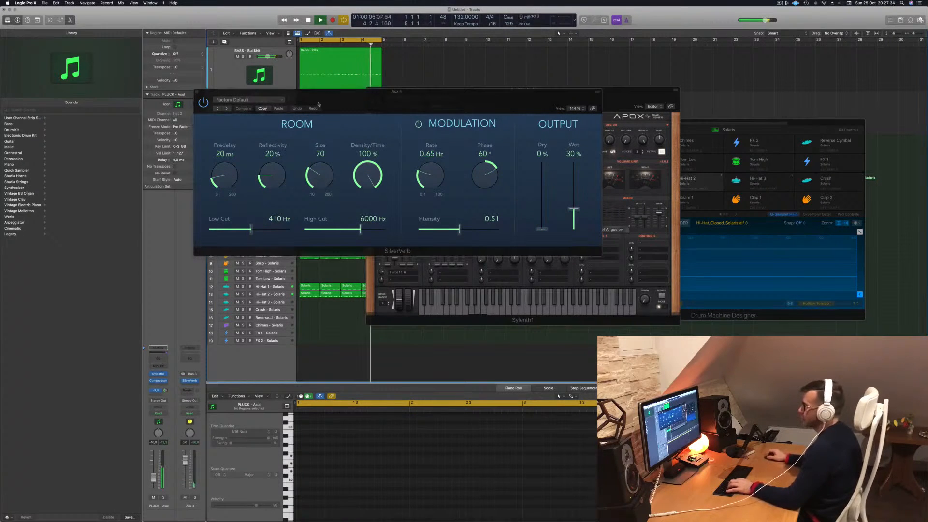
pyautogui.click(252, 101)
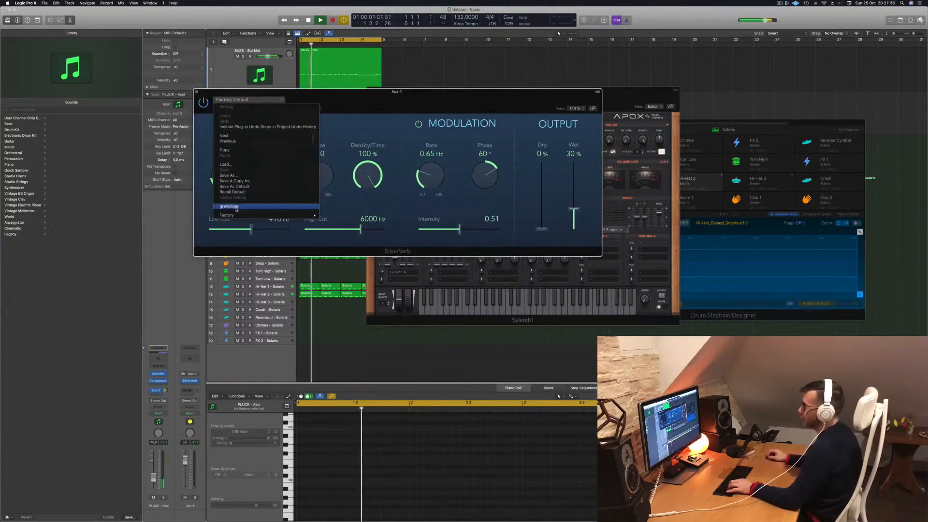
pyautogui.click(240, 207)
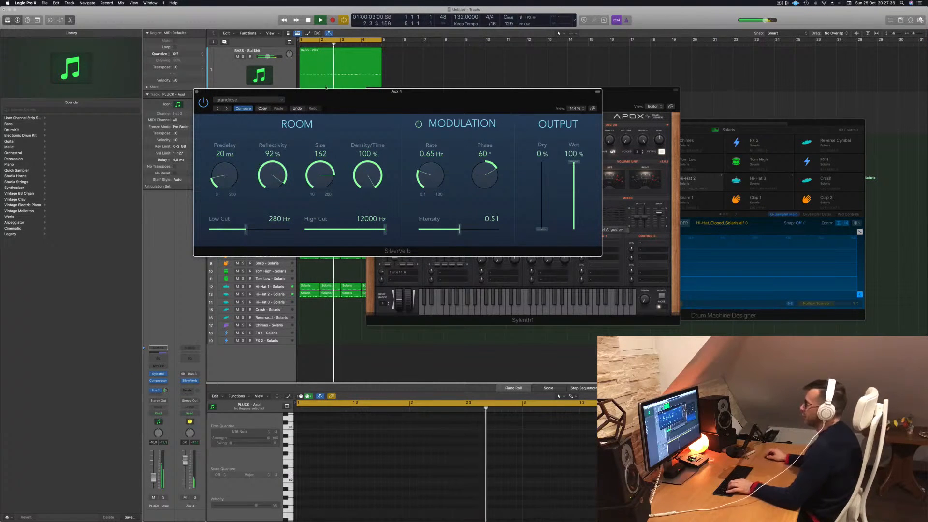
# - Close SilverVerb, choose the PLUCK - Clavia preset in Sylenth1 and record a pluck melody over the loop
pyautogui.click(196, 92)
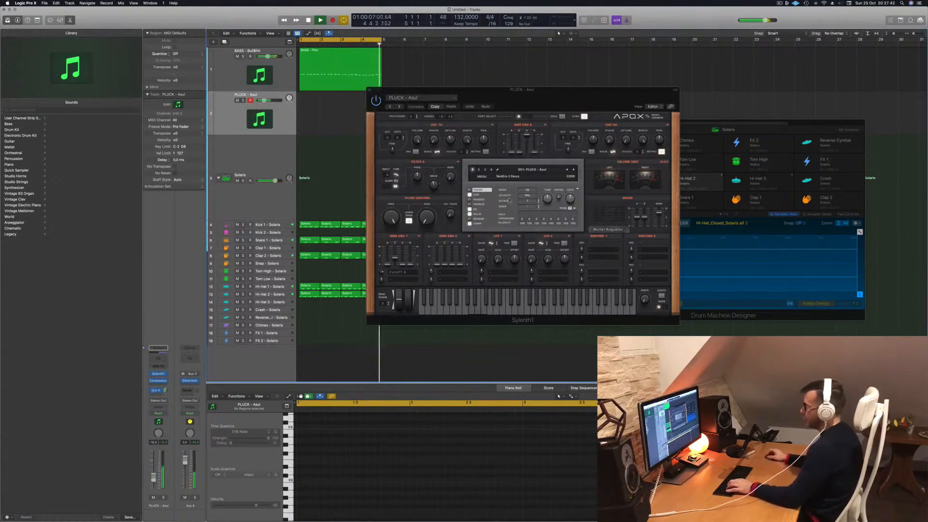
pyautogui.click(573, 170)
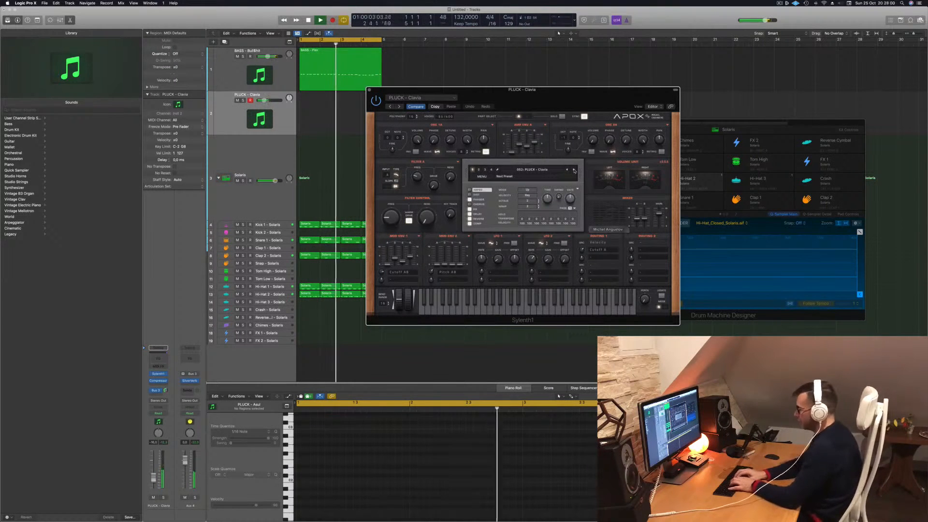
pyautogui.press('r')
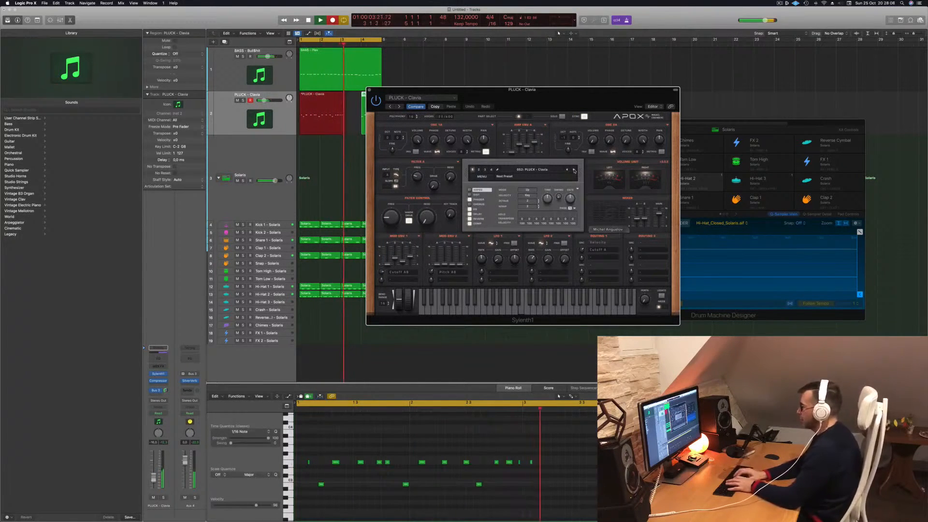
pyautogui.press('space')
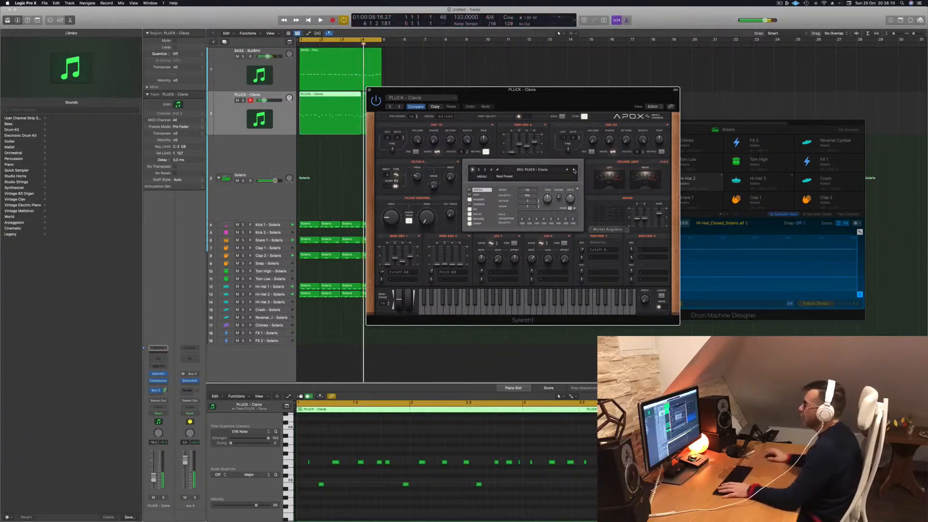
# - Move Sylenth1 clear of the regions and quantize all notes of the recorded pluck region to 1/16 Note
pyautogui.moveTo(494, 87); pyautogui.dragTo(651, 75)
pyautogui.click(346, 101)
pyautogui.click(361, 441)
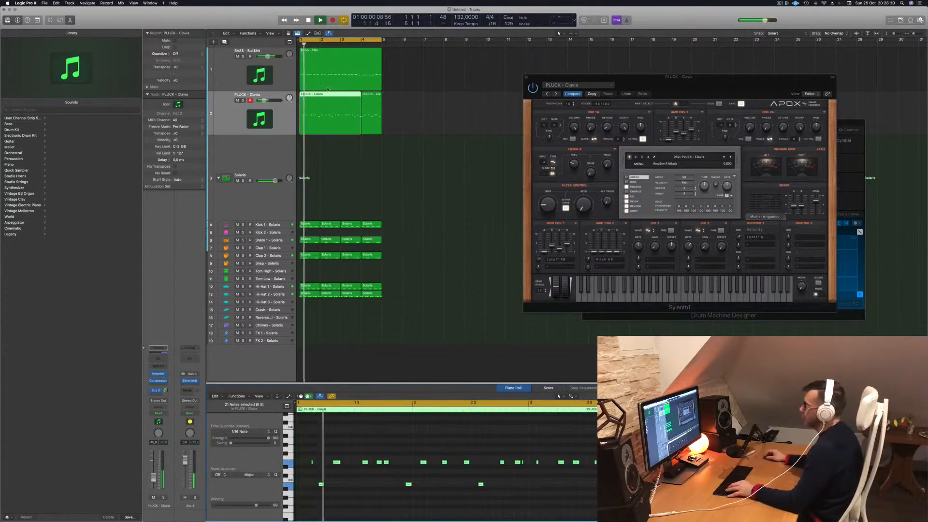
# - Split the pluck part at bar 3, delete everything after it and copy the remaining two-bar region to bar 3
pyautogui.click(342, 97)
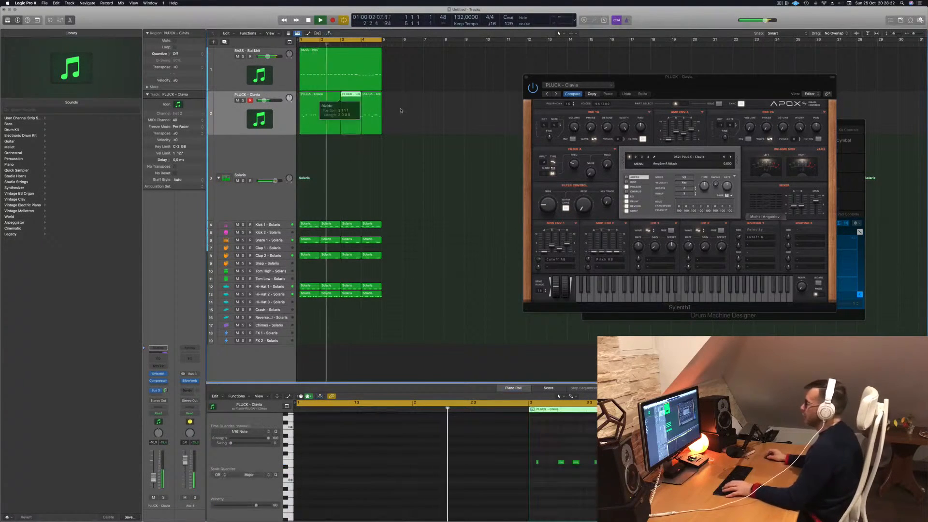
pyautogui.press('Delete')
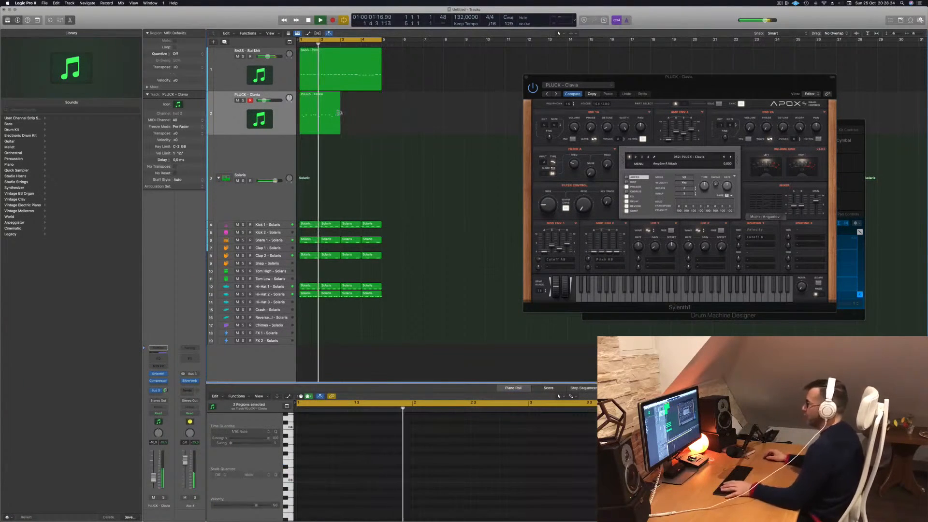
pyautogui.click(319, 102)
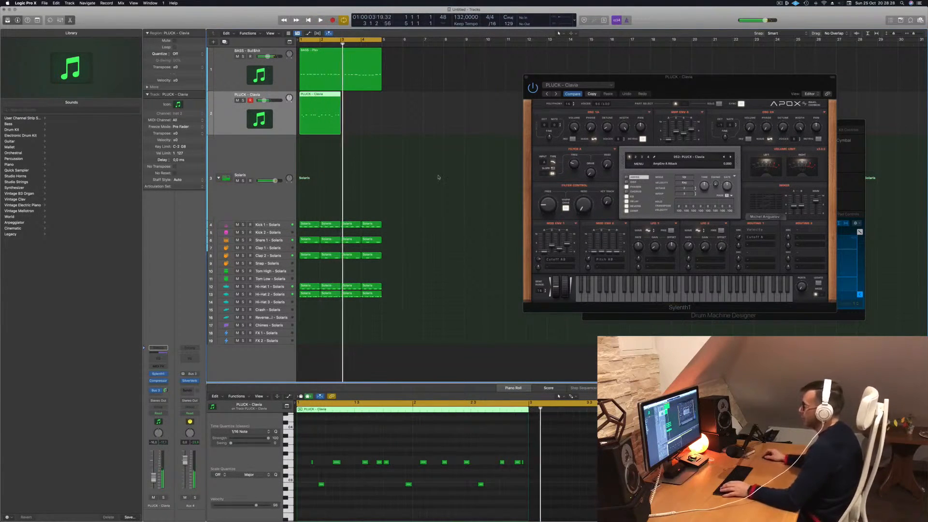
pyautogui.moveTo(322, 94); pyautogui.dragTo(365, 99)
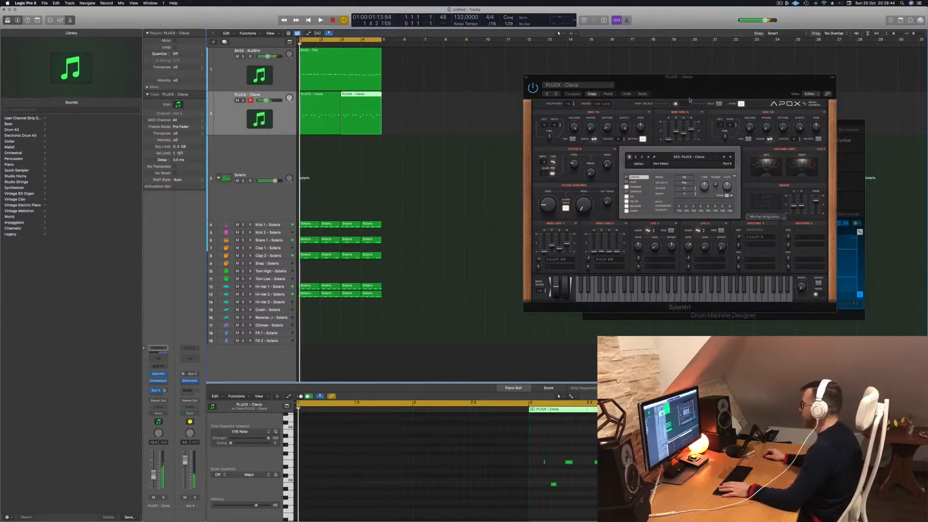
# - Audition the pluck presets following PLUCK - Clavia against the playing loop and return to PLUCK - Clavia
pyautogui.moveTo(714, 89); pyautogui.dragTo(567, 95)
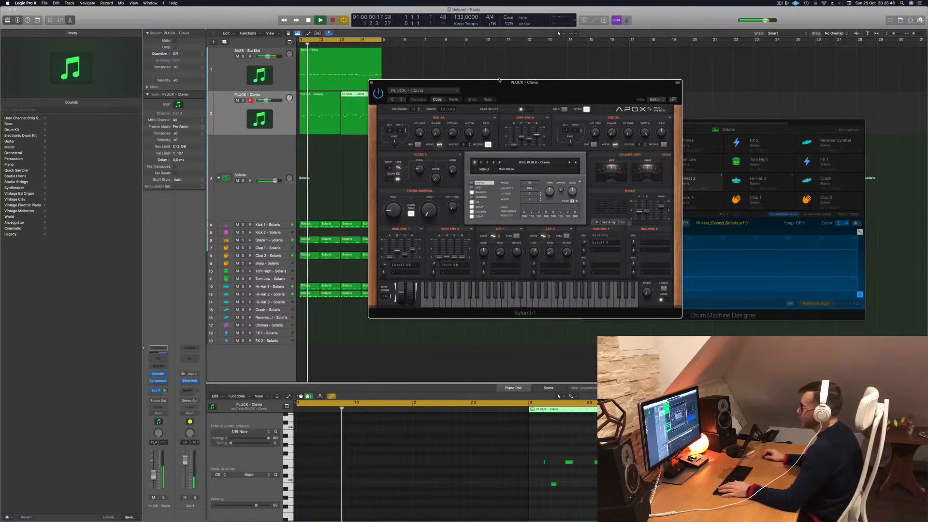
pyautogui.click(576, 163)
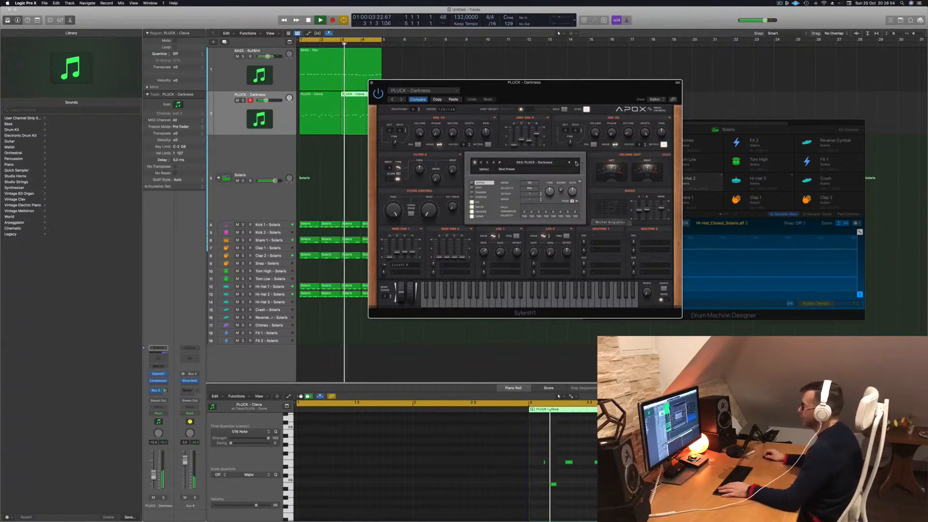
pyautogui.click(577, 163)
pyautogui.click(577, 163)
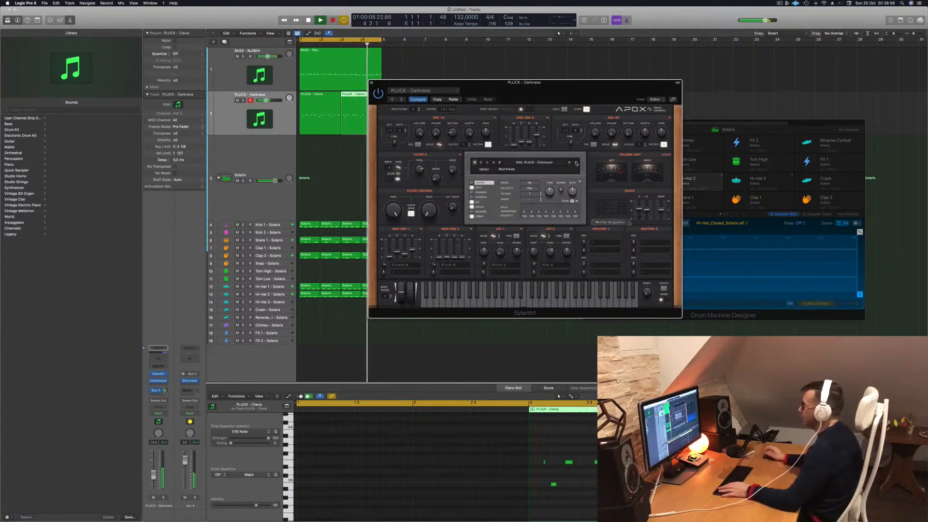
pyautogui.click(577, 163)
pyautogui.click(577, 162)
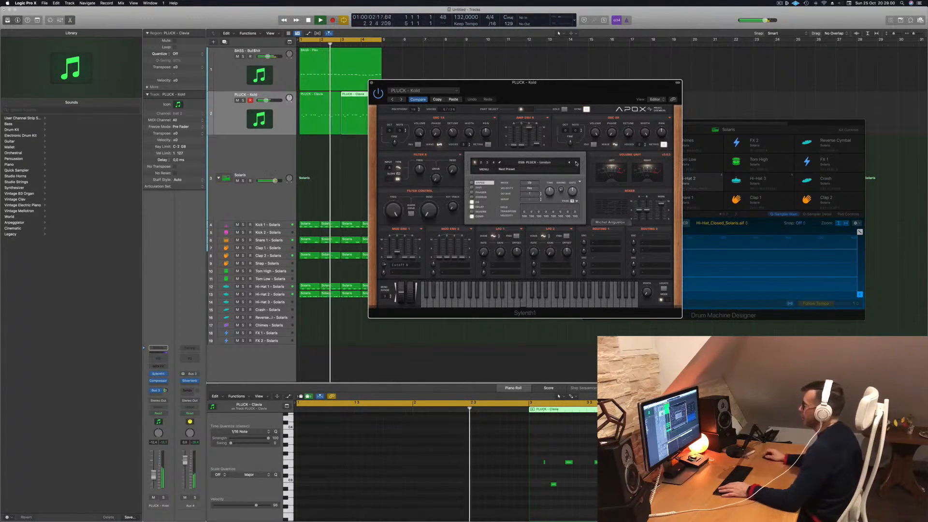
pyautogui.click(576, 163)
pyautogui.click(576, 163)
pyautogui.click(576, 163)
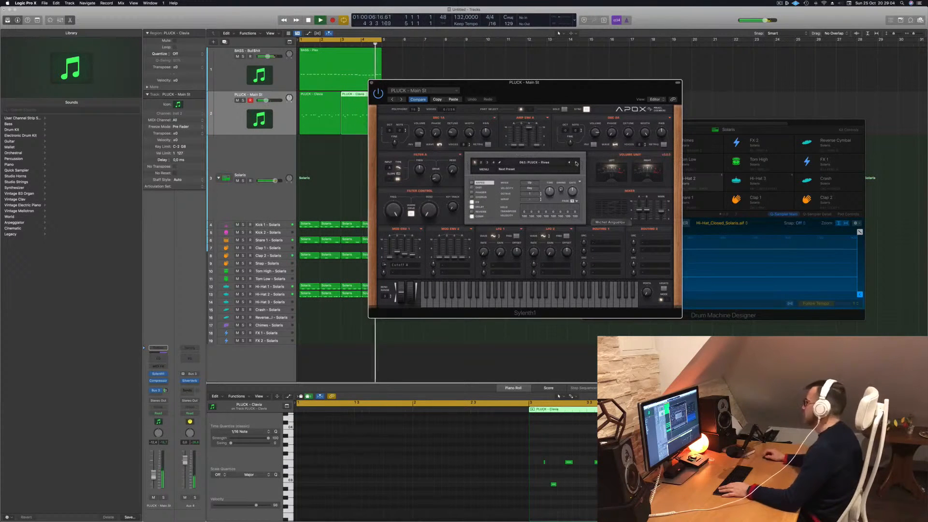
pyautogui.click(576, 163)
pyautogui.click(576, 163)
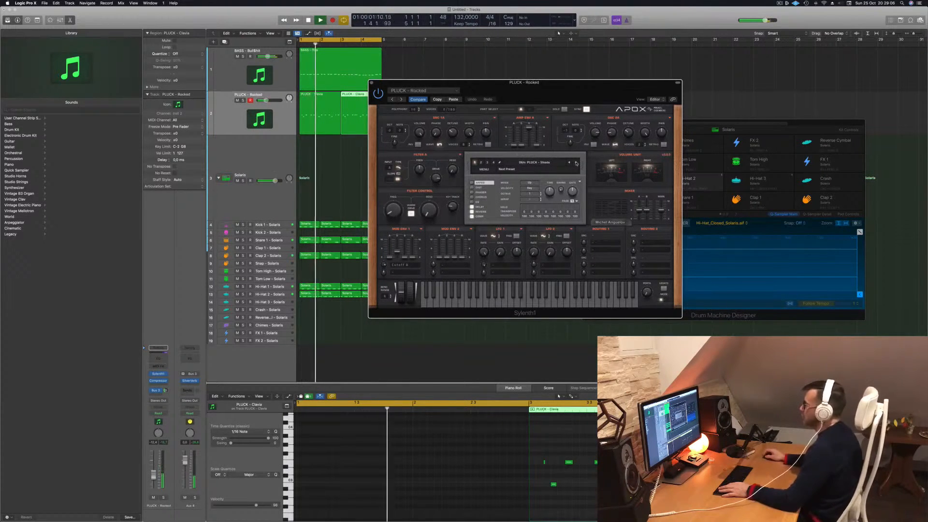
pyautogui.click(576, 163)
pyautogui.click(576, 163)
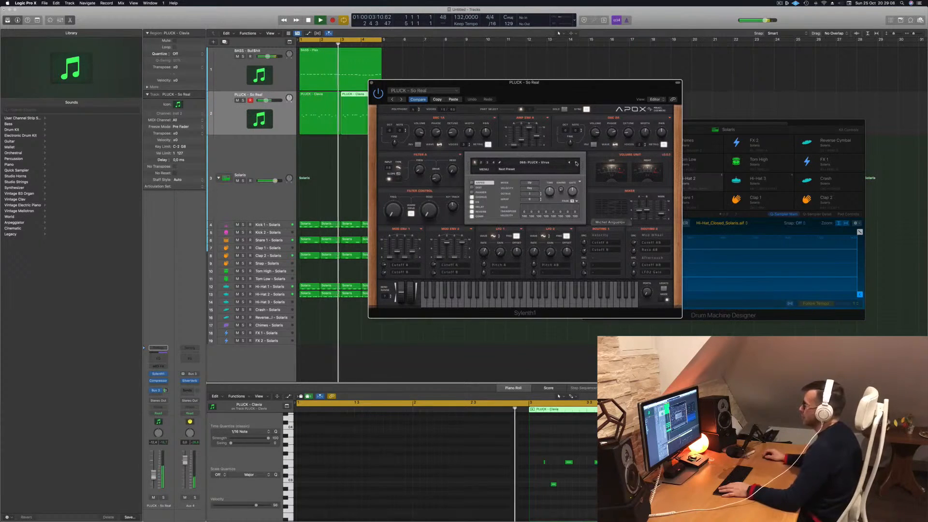
pyautogui.click(576, 163)
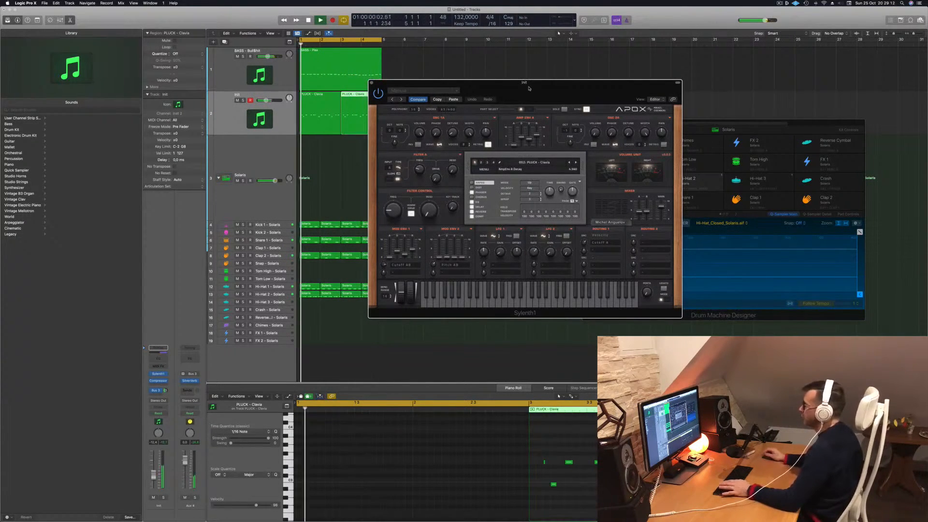
pyautogui.moveTo(530, 89); pyautogui.dragTo(521, 89)
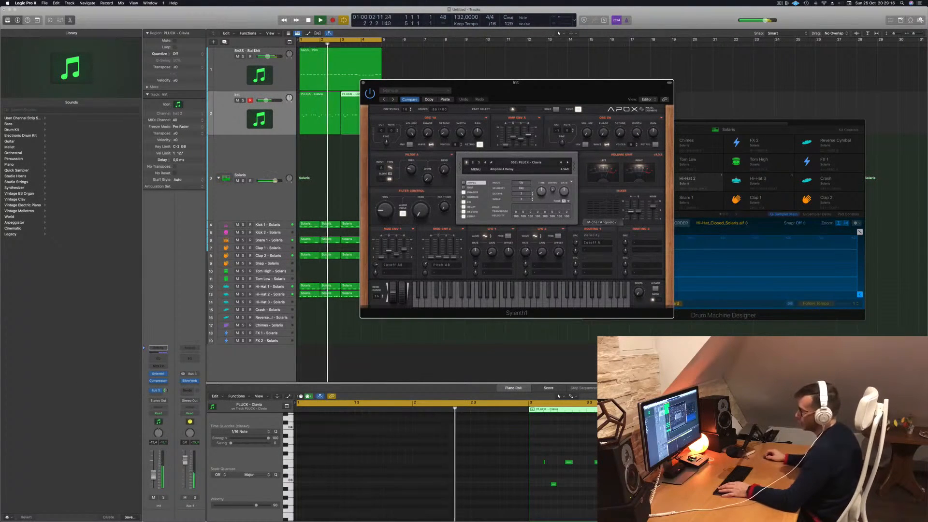
# - Copy the pluck channel's Compressor onto the Aux 4 reverb channel and set its threshold to about -23.5 dB
pyautogui.click(158, 381)
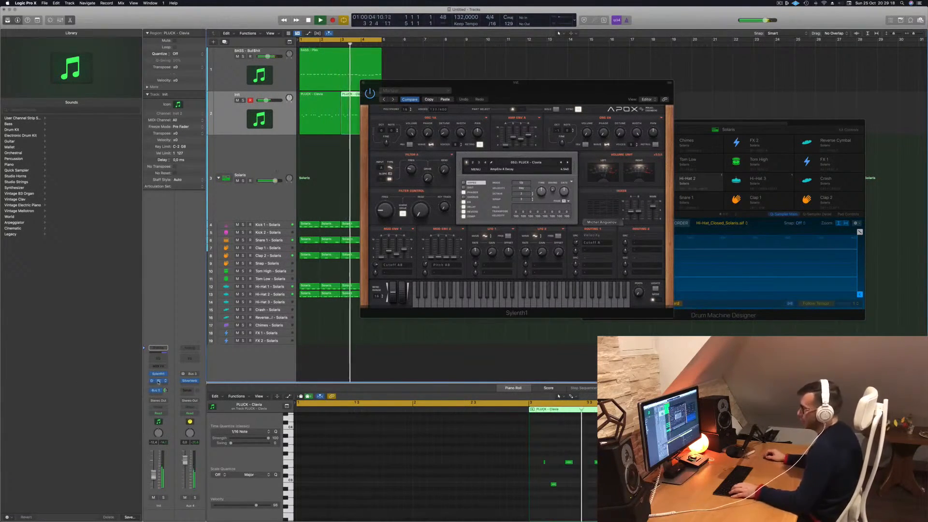
pyautogui.moveTo(158, 381); pyautogui.dragTo(190, 384)
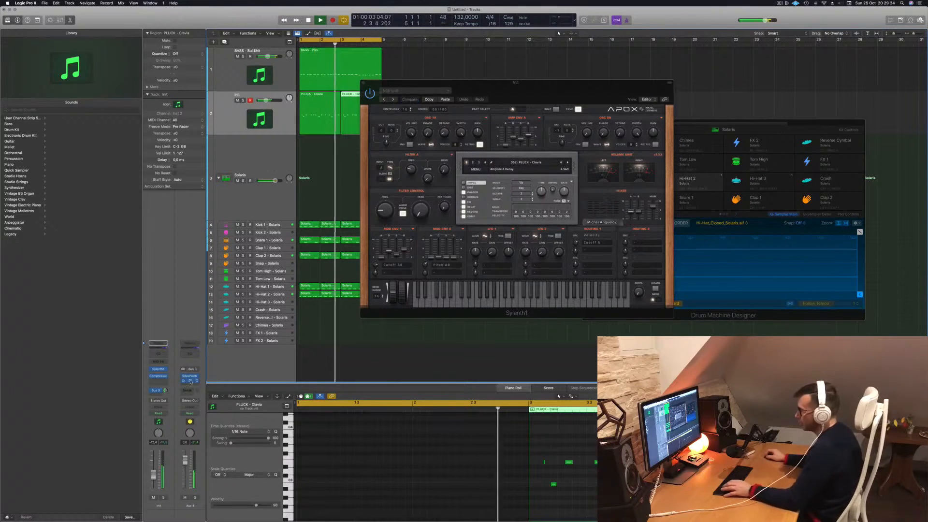
pyautogui.click(190, 382)
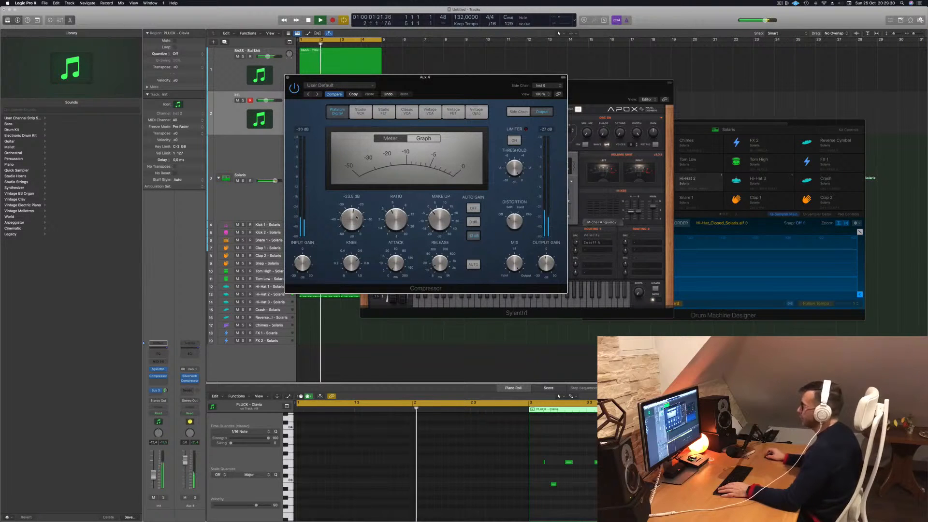
pyautogui.moveTo(427, 99); pyautogui.dragTo(526, 140)
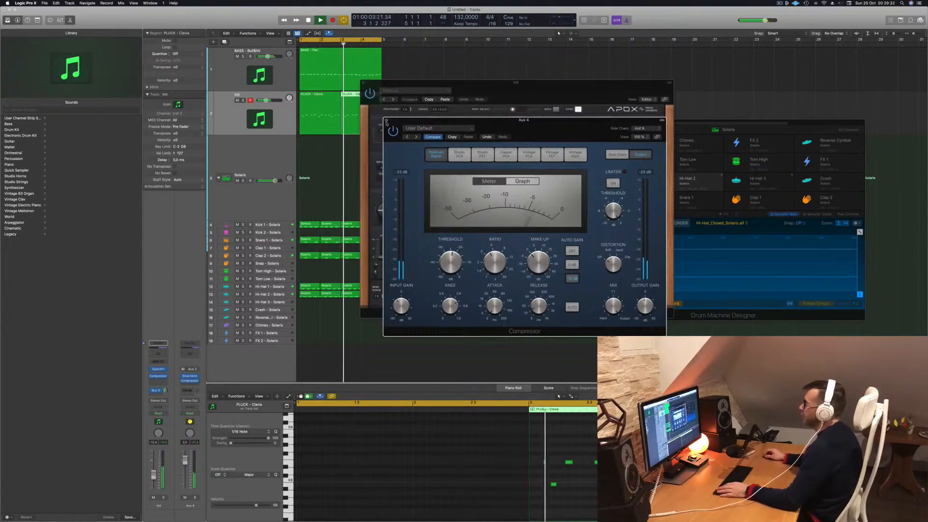
pyautogui.click(386, 119)
# - Close the pluck's Sylenth1 window and add a new software instrument track with the same channel setup below it
pyautogui.moveTo(375, 84); pyautogui.dragTo(460, 109)
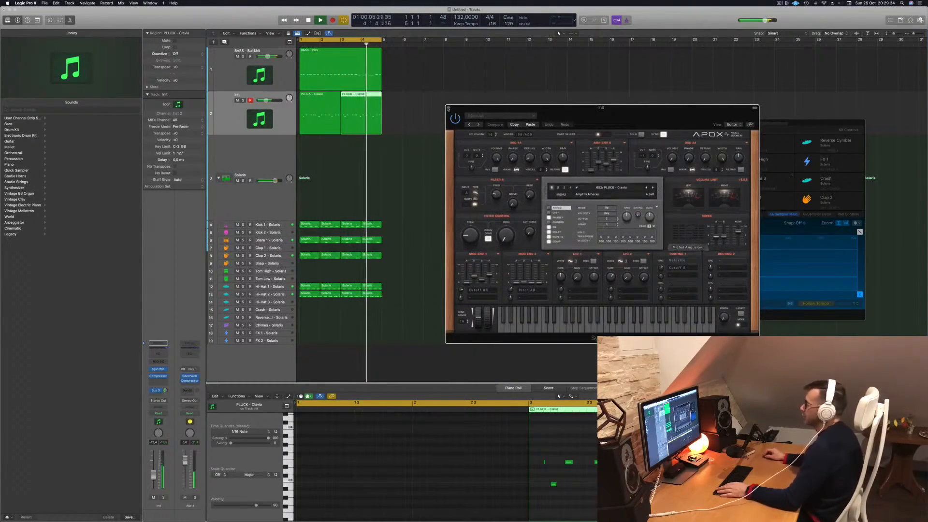
pyautogui.click(449, 108)
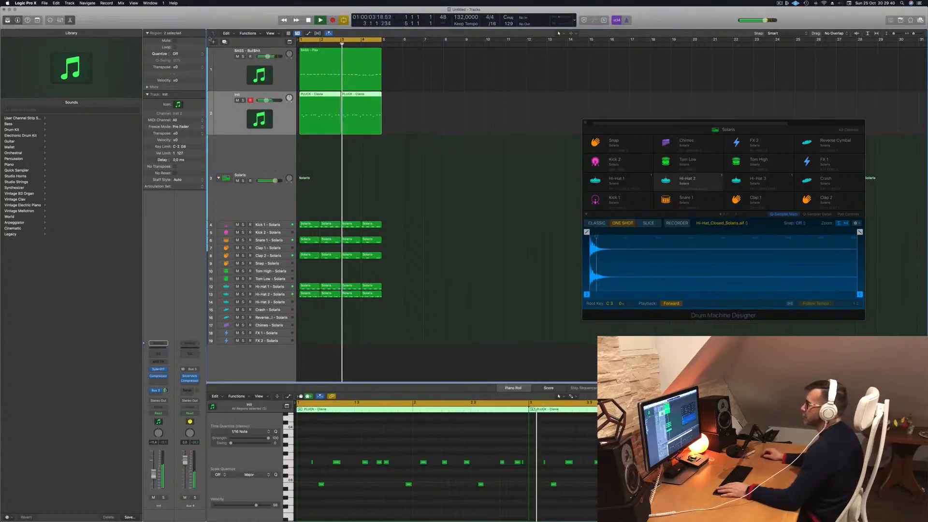
pyautogui.press('alt+super+s')
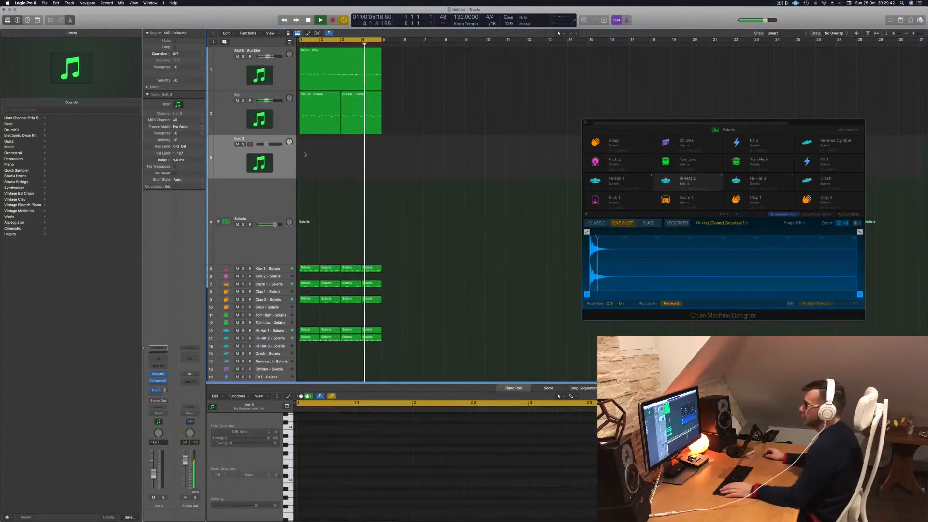
# - Open Sylenth1 on the new track and load the Standalone-Music SoundBank factory bank
pyautogui.click(161, 373)
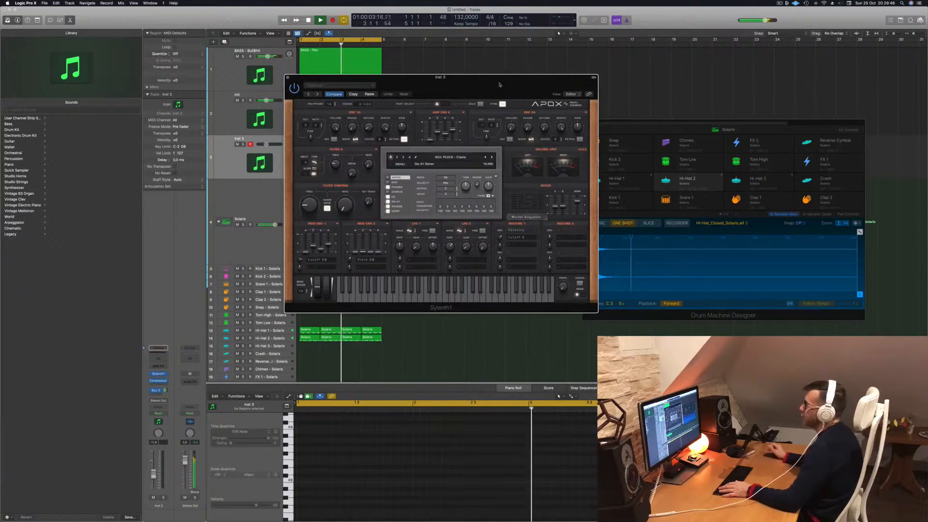
pyautogui.click(401, 164)
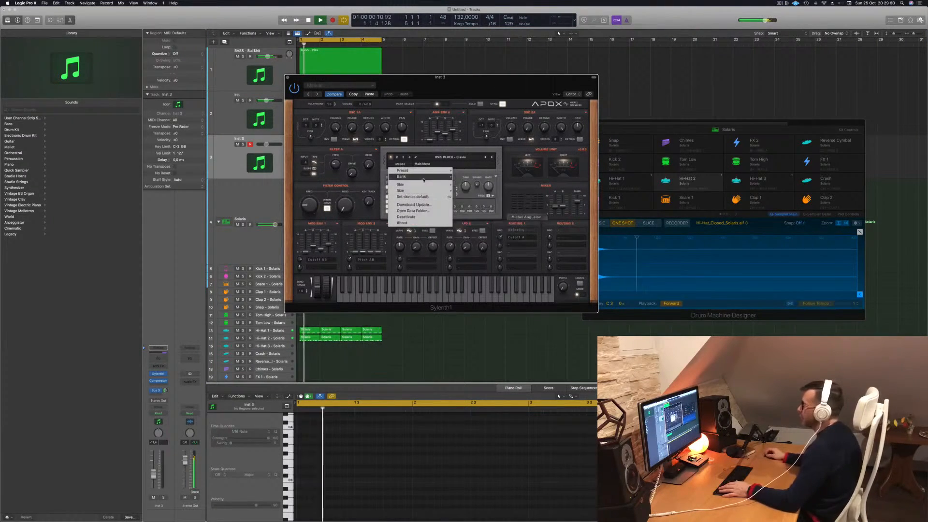
pyautogui.moveTo(413, 176)
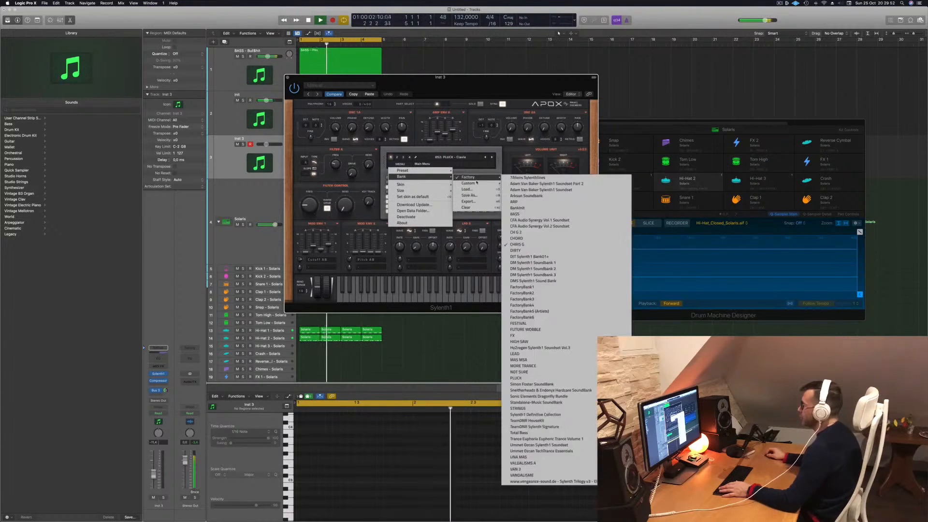
pyautogui.moveTo(489, 177)
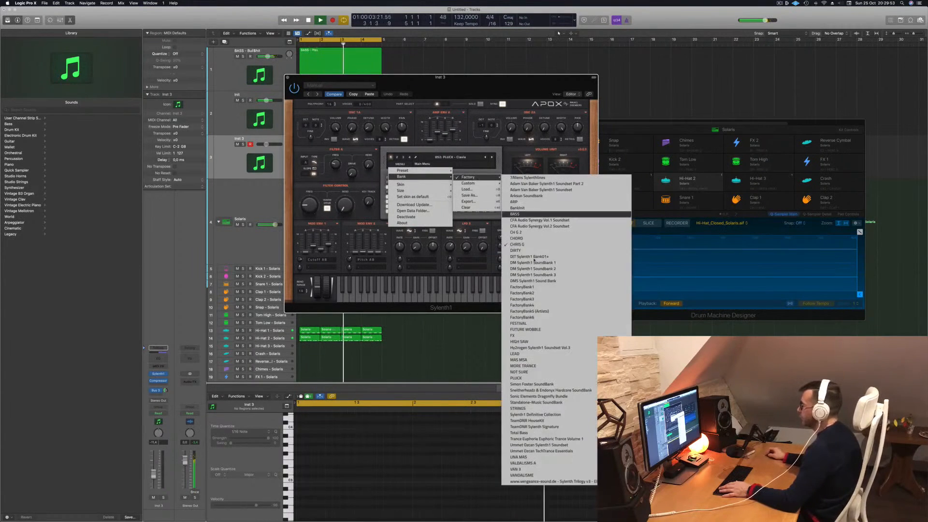
pyautogui.click(561, 403)
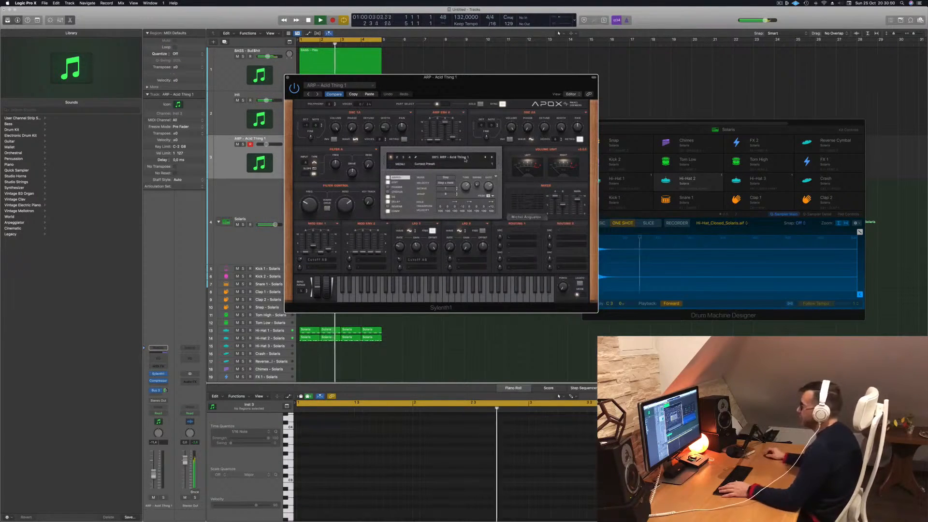
# - Load the PAD - Anjuna Pad preset from the bank's second preset group and raise the pad channel's volume
pyautogui.click(465, 160)
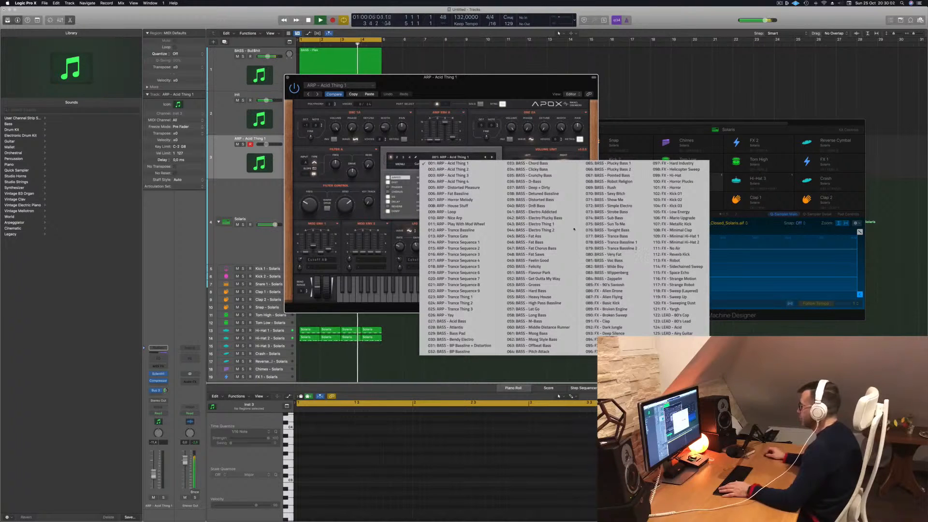
pyautogui.click(397, 159)
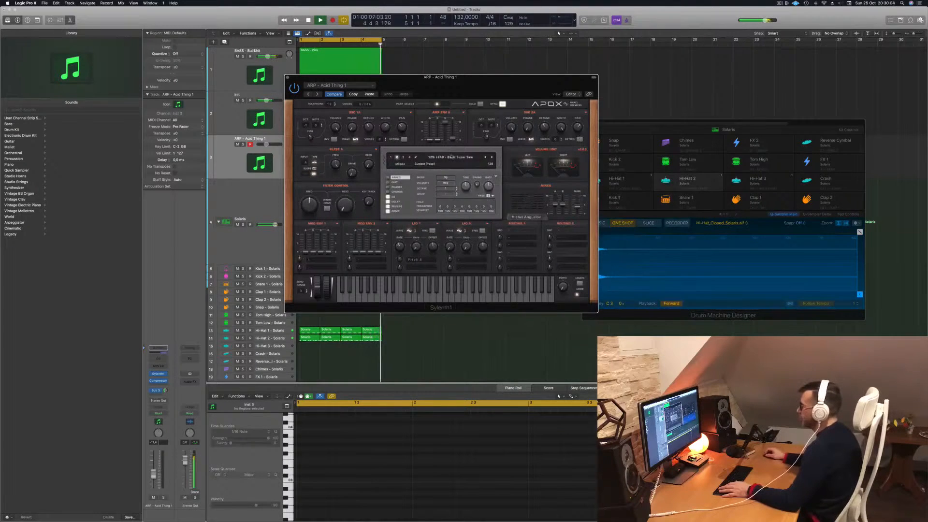
pyautogui.click(451, 158)
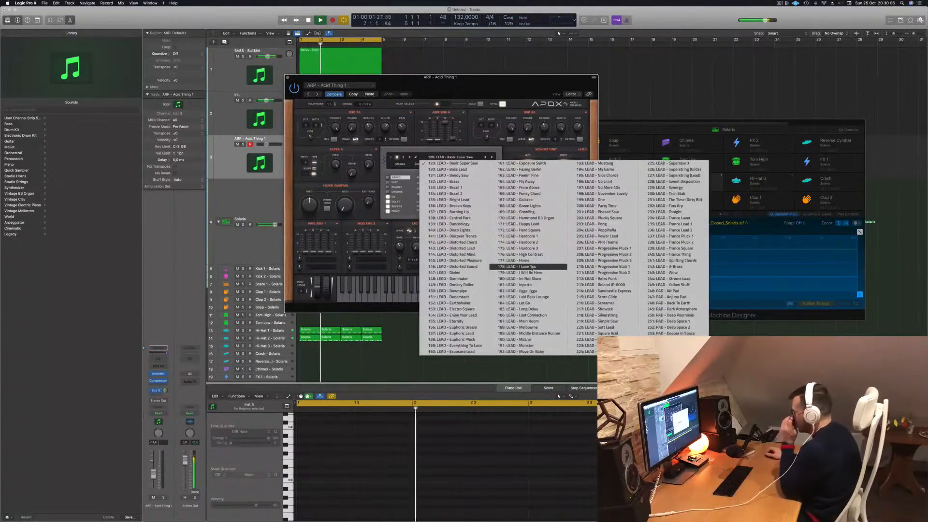
pyautogui.click(681, 298)
pyautogui.moveTo(485, 82); pyautogui.dragTo(629, 192)
pyautogui.click(147, 477)
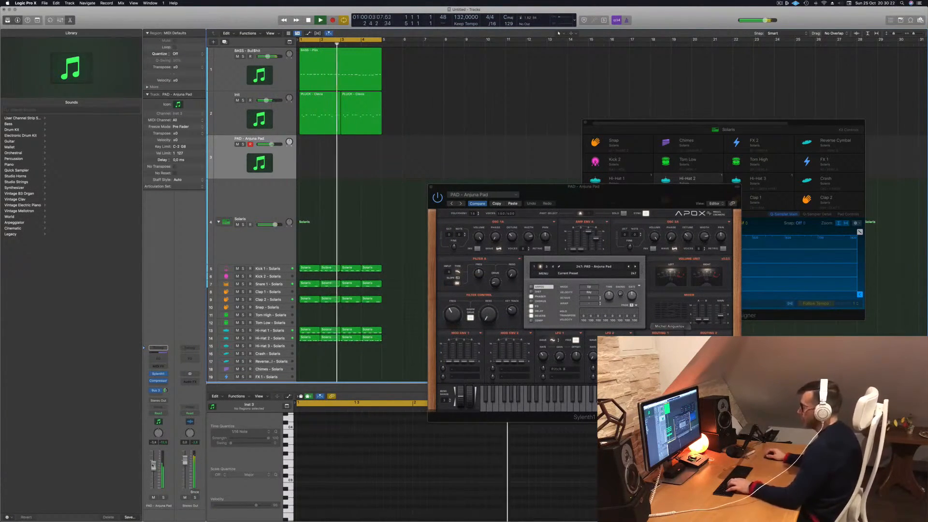
# - Rearrange the Sylenth1, Drum Machine Designer and Musical Typing windows and lower the Musical Typing octave
pyautogui.moveTo(512, 186); pyautogui.dragTo(569, 187)
pyautogui.moveTo(787, 124); pyautogui.dragTo(562, 16)
pyautogui.moveTo(654, 139); pyautogui.dragTo(433, 209)
pyautogui.press('z')
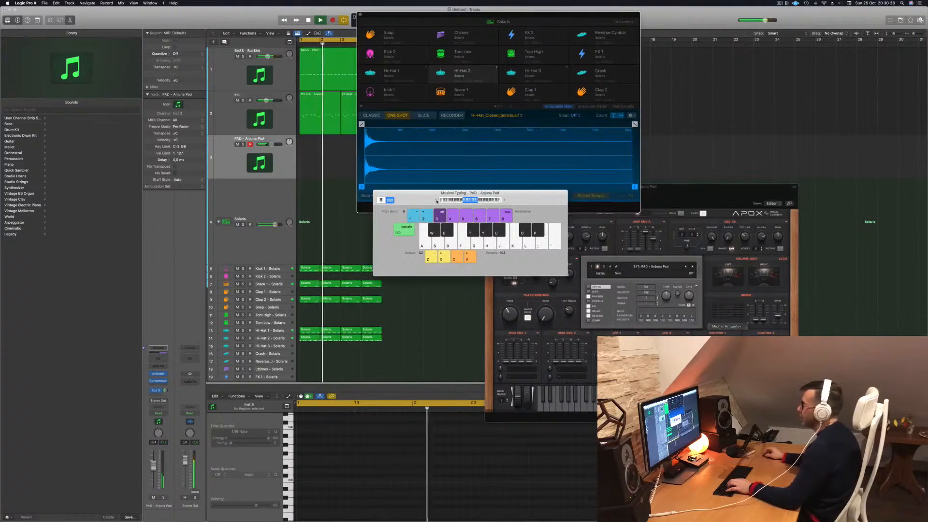
# - Move the Drum Machine Designer window aside, open up the pad's Sylenth1 filter control cutoff and audition a few notes
pyautogui.moveTo(529, 15); pyautogui.dragTo(861, 29)
pyautogui.press('a')
pyautogui.moveTo(509, 313); pyautogui.dragTo(508, 289)
pyautogui.press('a')
pyautogui.press('f')
pyautogui.press('h')
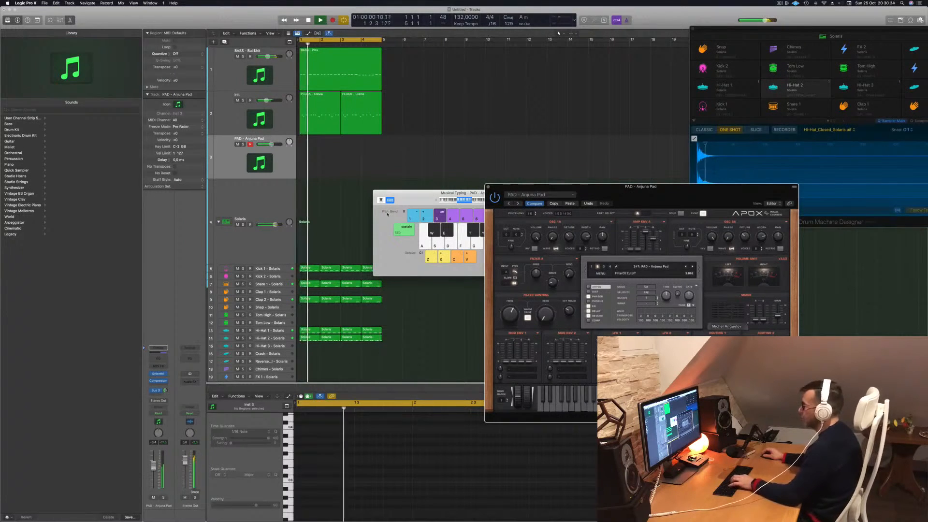
# - Arrange the Musical Typing and Sylenth1 windows clear of the pad track and adjust the pad channel's bus send
pyautogui.press('space')
pyautogui.press('space')
pyautogui.moveTo(425, 197); pyautogui.dragTo(700, 67)
pyautogui.moveTo(643, 186); pyautogui.dragTo(596, 107)
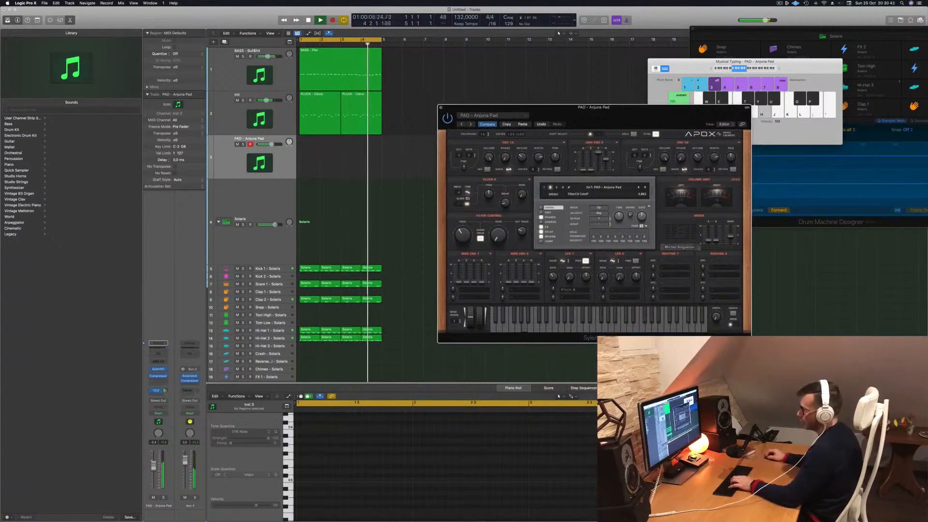
pyautogui.click(165, 391)
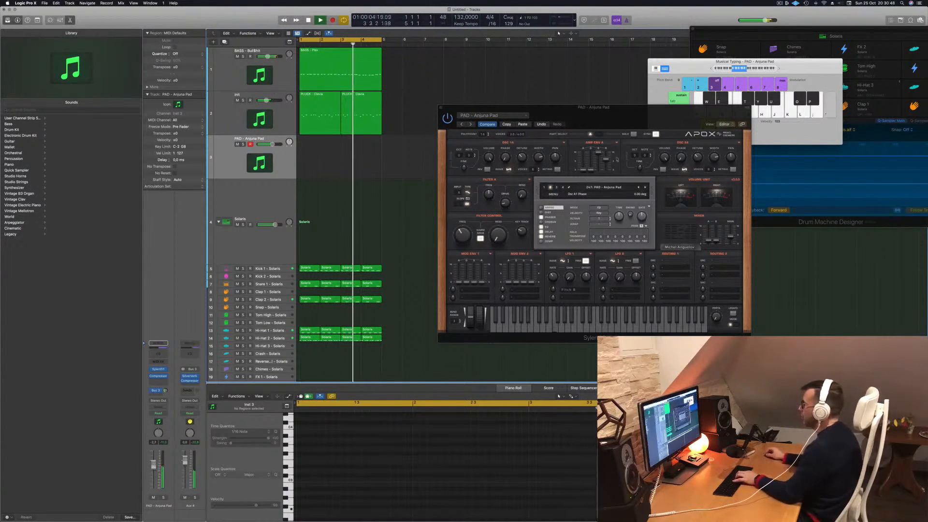
# - Raise the Musical Typing octave and rehearse a pad line over the playing loop
pyautogui.click(779, 69)
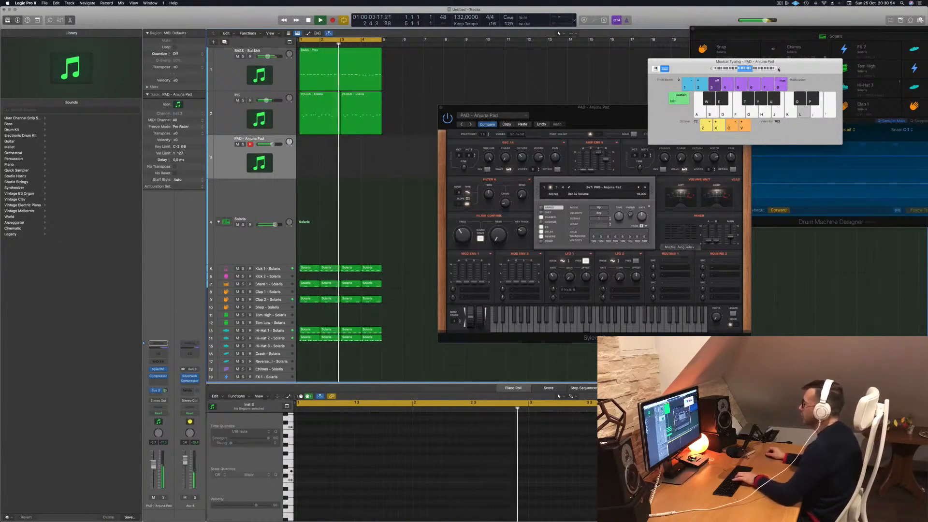
pyautogui.press('k')
pyautogui.press('h')
pyautogui.press('j')
pyautogui.press('j')
pyautogui.press("'")
pyautogui.press('h')
pyautogui.press(';')
pyautogui.press('j')
pyautogui.press("'")
pyautogui.press(';')
pyautogui.press('g')
pyautogui.press('f')
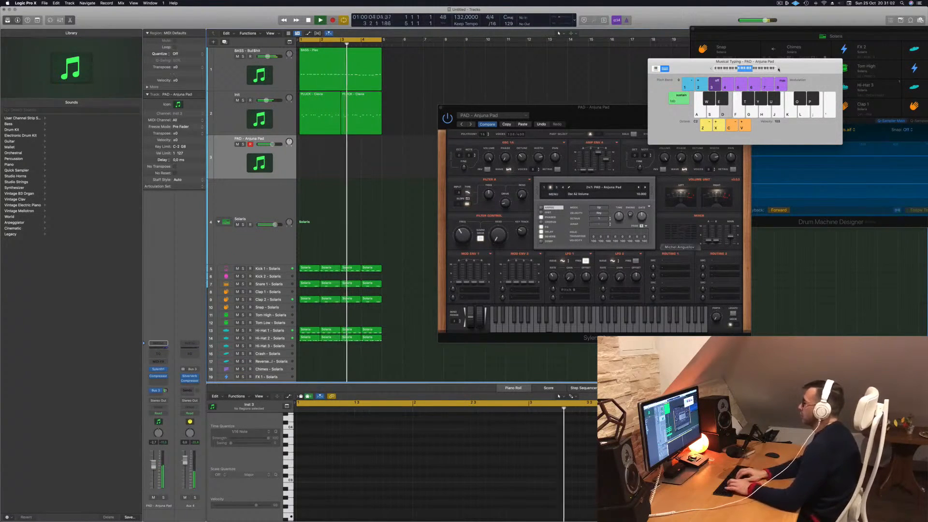
pyautogui.press('a')
pyautogui.press('s')
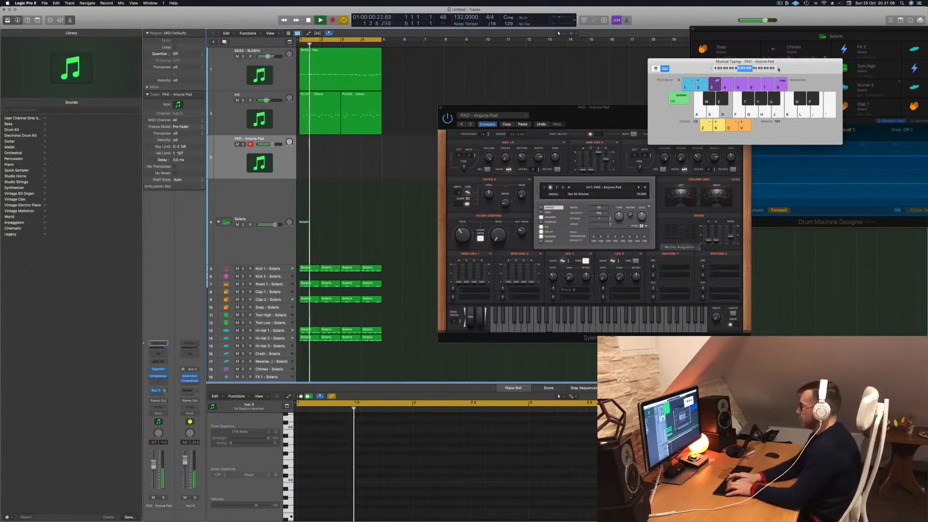
# - Record a sustained pad line on the PAD - Anjuna Pad track during the loop, then stop recording
pyautogui.press('r')
pyautogui.press('t')
pyautogui.press('a')
pyautogui.press('s')
pyautogui.press('d')
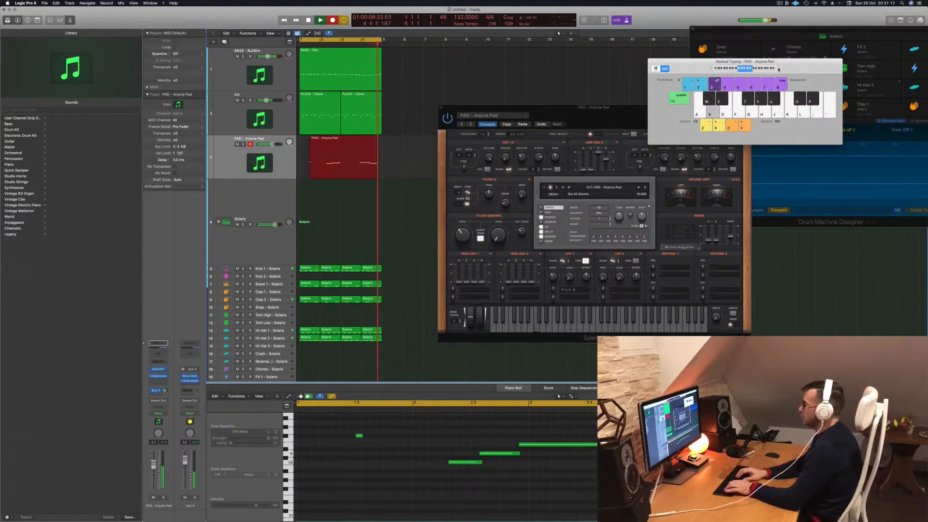
pyautogui.press('space')
pyautogui.press('space')
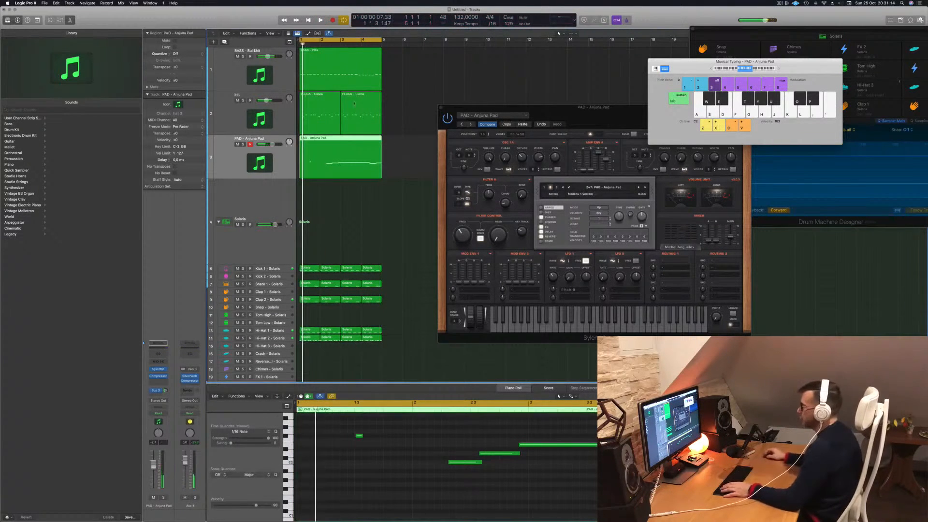
# - Split the recorded pad region at bar 3, splitting the crossing notes, and move the second half to bar 1 over the first
pyautogui.moveTo(471, 479); pyautogui.dragTo(485, 483)
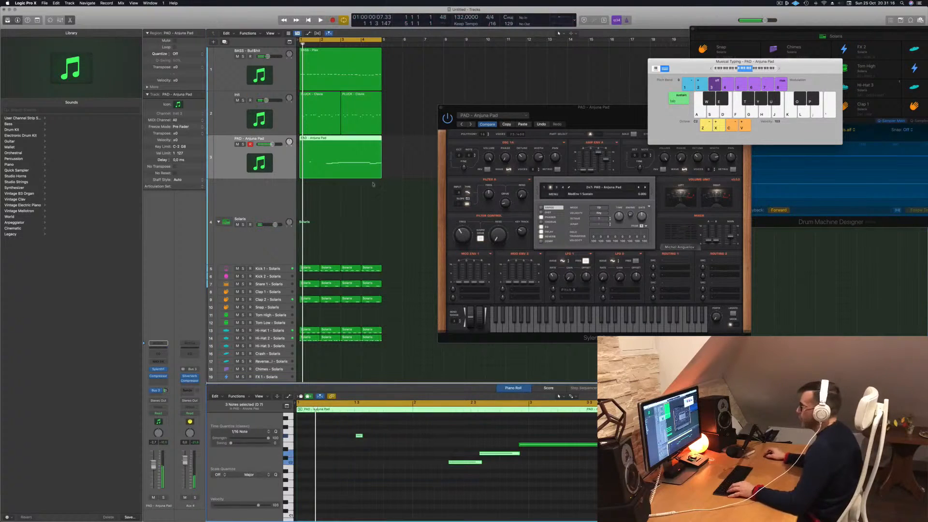
pyautogui.click(340, 141)
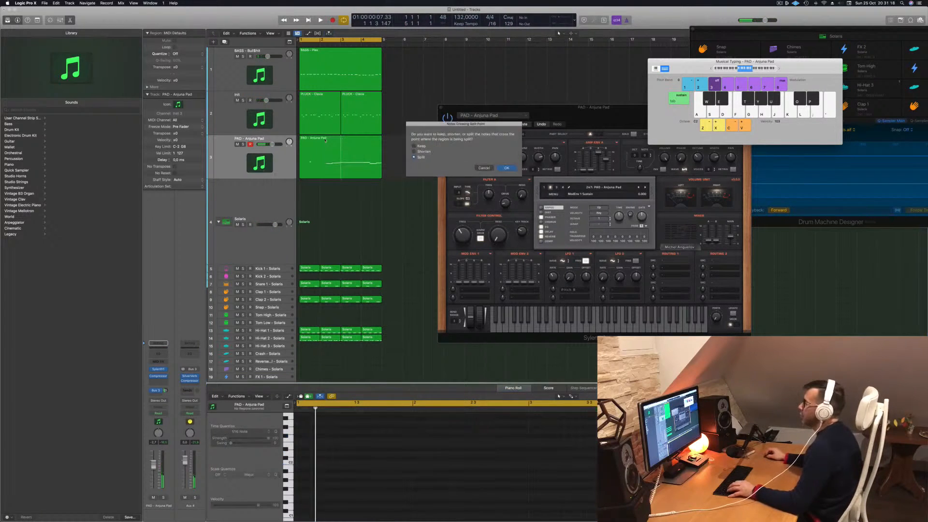
pyautogui.click(506, 168)
pyautogui.click(321, 146)
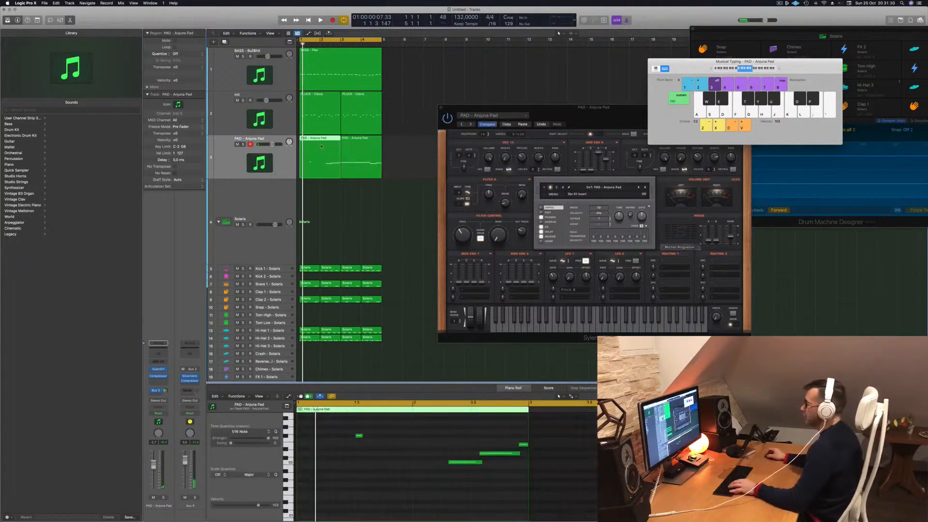
pyautogui.moveTo(345, 166); pyautogui.dragTo(303, 166)
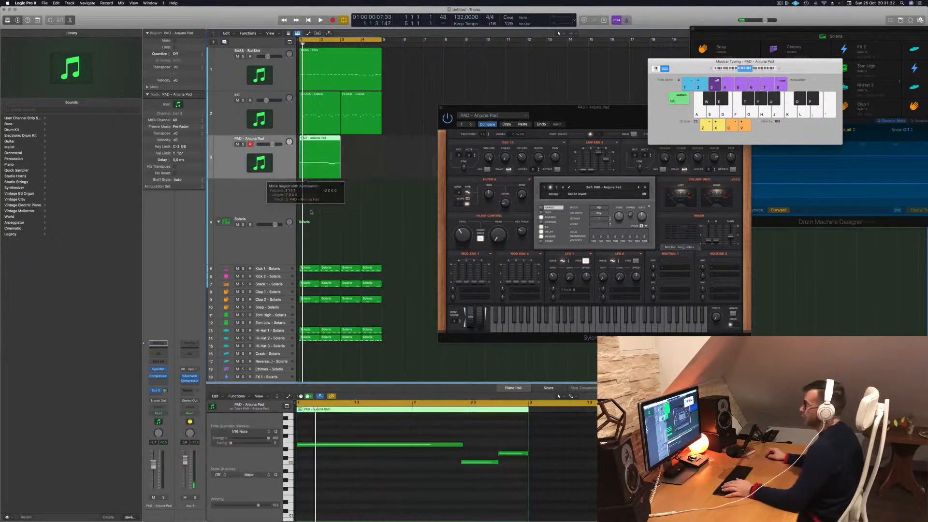
# - Quantize all notes of the two-bar pad region to 1/16 notes and play the loop back
pyautogui.click(424, 488)
pyautogui.press('space')
pyautogui.press('super+a')
pyautogui.press('q')
pyautogui.press('space')
pyautogui.press('space')
pyautogui.scroll(-3, 433, 480)
pyautogui.scroll(2, 423, 481)
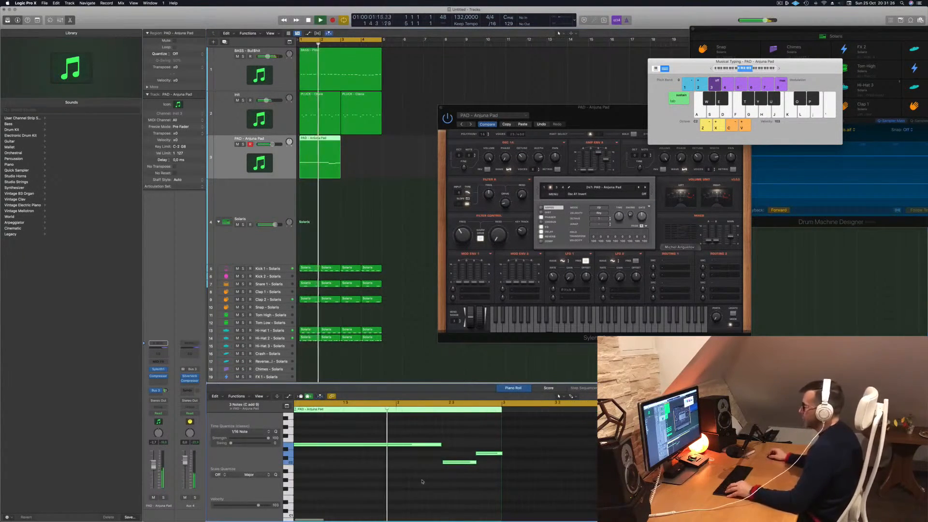
pyautogui.scroll(-2, 423, 481)
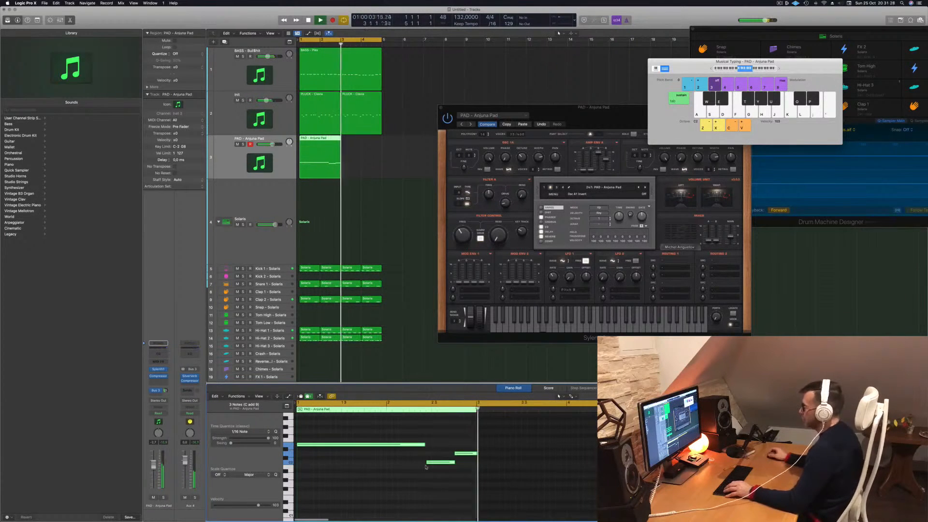
# - Copy the pad region to bar 3 and rework the copy with the lower note sustained first and the short higher note last
pyautogui.moveTo(322, 145); pyautogui.dragTo(363, 145)
pyautogui.scroll(-3, 439, 476)
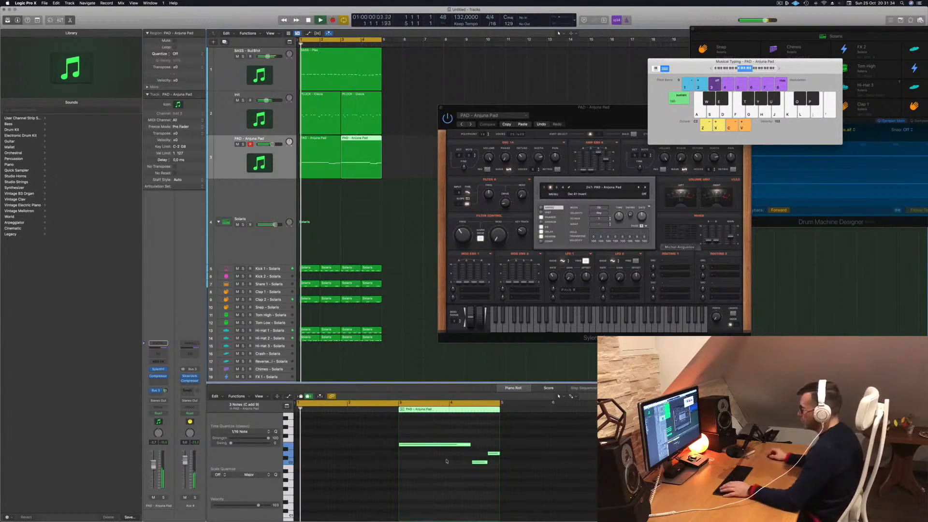
pyautogui.moveTo(494, 455); pyautogui.dragTo(404, 455)
pyautogui.click(440, 446)
pyautogui.moveTo(470, 445); pyautogui.dragTo(494, 445)
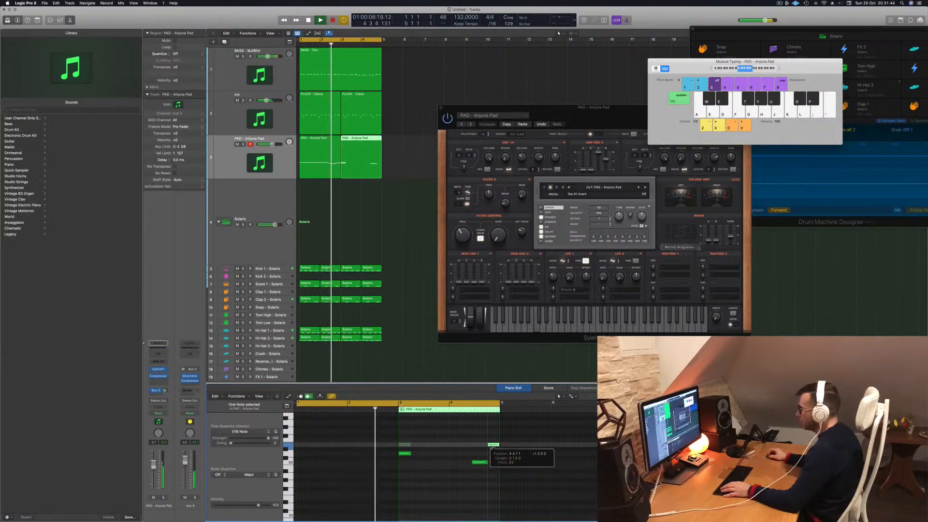
pyautogui.moveTo(412, 452); pyautogui.dragTo(476, 454)
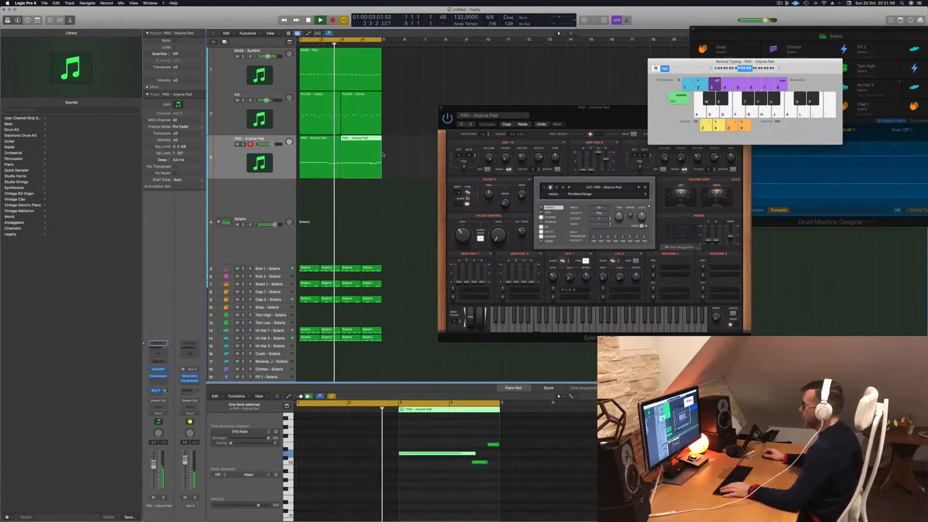
# - Play back the loop with both pad regions selected and raise the pad's filter control cutoff in Sylenth1
pyautogui.click(410, 159)
pyautogui.press('space')
pyautogui.press('space')
pyautogui.click(223, 164)
pyautogui.press('space')
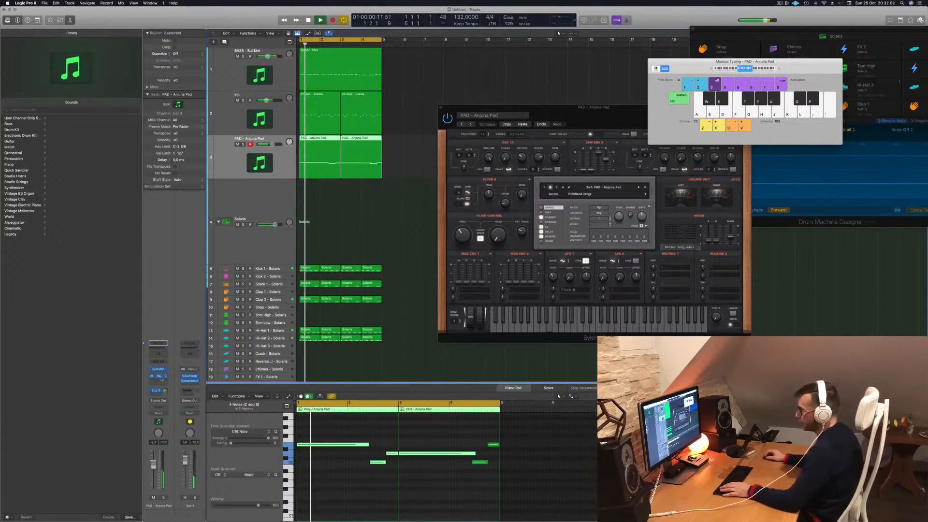
pyautogui.press('space')
pyautogui.press('space')
pyautogui.moveTo(599, 107); pyautogui.dragTo(521, 108)
pyautogui.moveTo(386, 236)
pyautogui.mouseDown()
pyautogui.moveTo(392, 202)
pyautogui.moveTo(392, 223)
pyautogui.mouseUp()
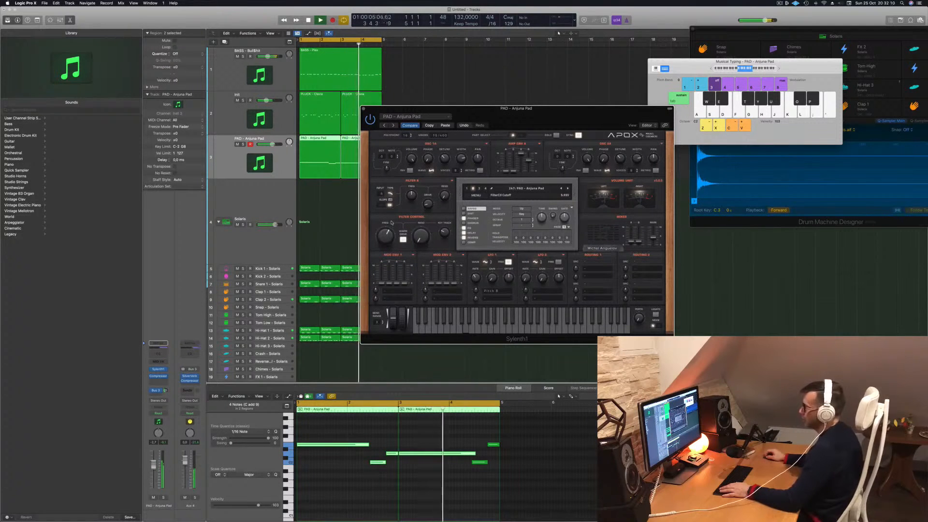
# - Set the pad's Compressor threshold to about -31 dB, lower the pad channel's volume and close the Compressor window
pyautogui.click(159, 377)
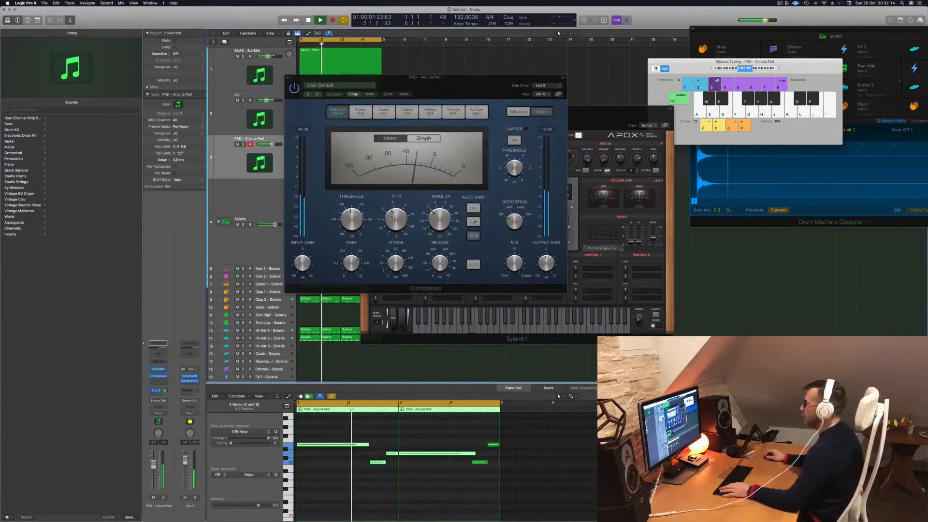
pyautogui.moveTo(352, 214); pyautogui.dragTo(352, 223)
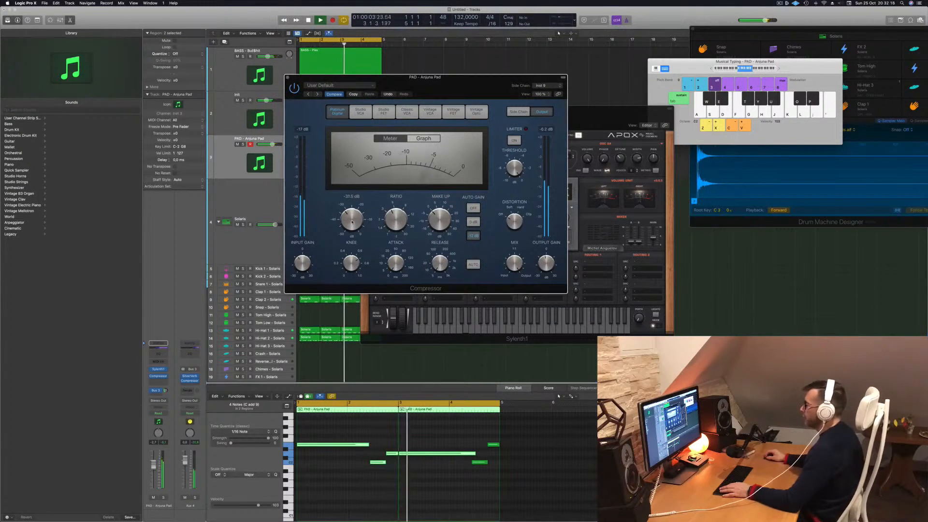
pyautogui.moveTo(153, 471); pyautogui.dragTo(154, 473)
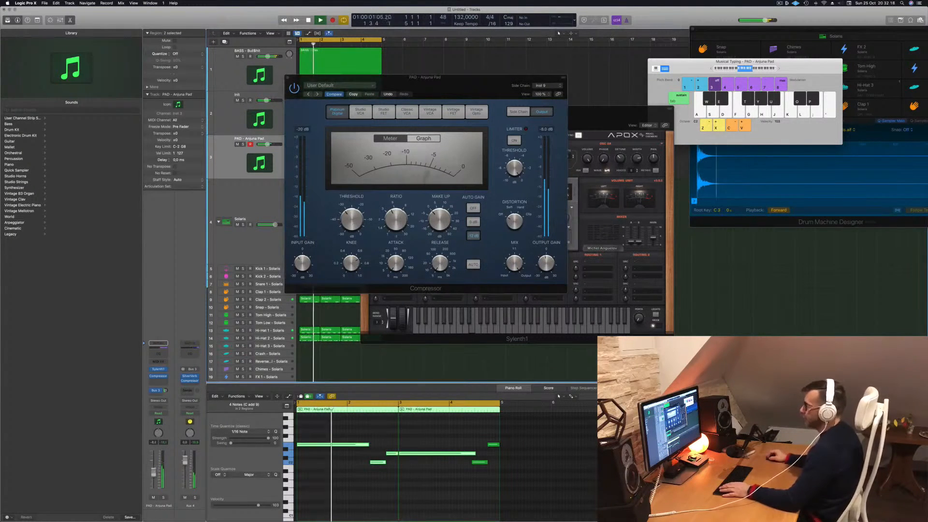
pyautogui.moveTo(321, 81); pyautogui.dragTo(517, 143)
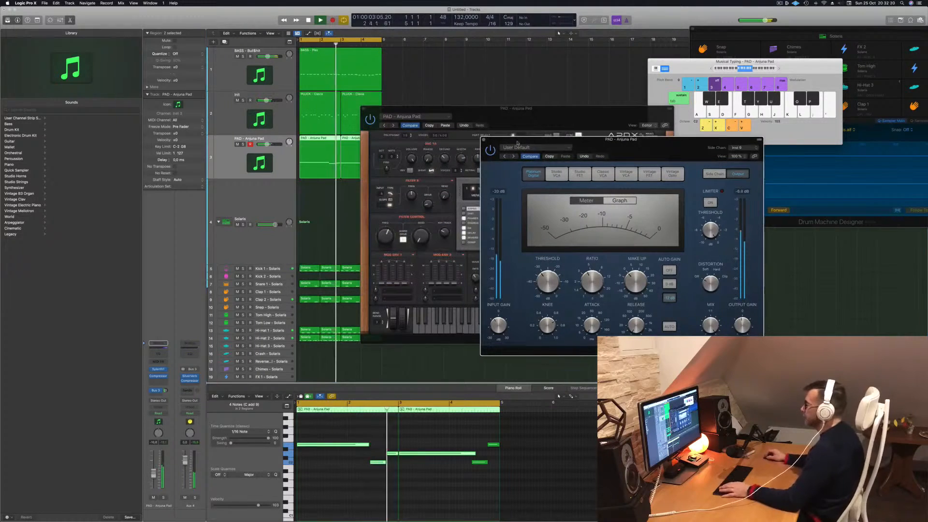
pyautogui.click(483, 141)
# - Select all notes in both pad regions and duplicate them one octave higher
pyautogui.moveTo(483, 109); pyautogui.dragTo(515, 95)
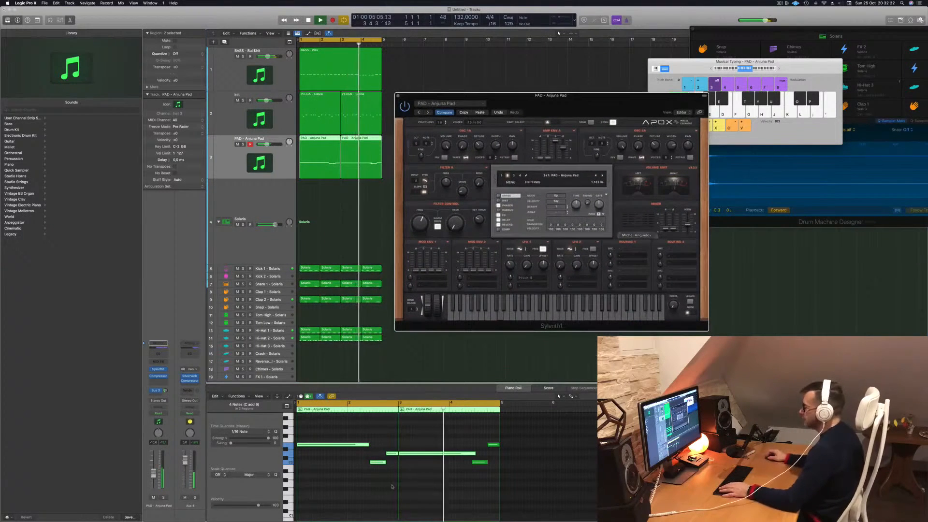
pyautogui.click(337, 495)
pyautogui.press('super+a')
pyautogui.scroll(2, 340, 497)
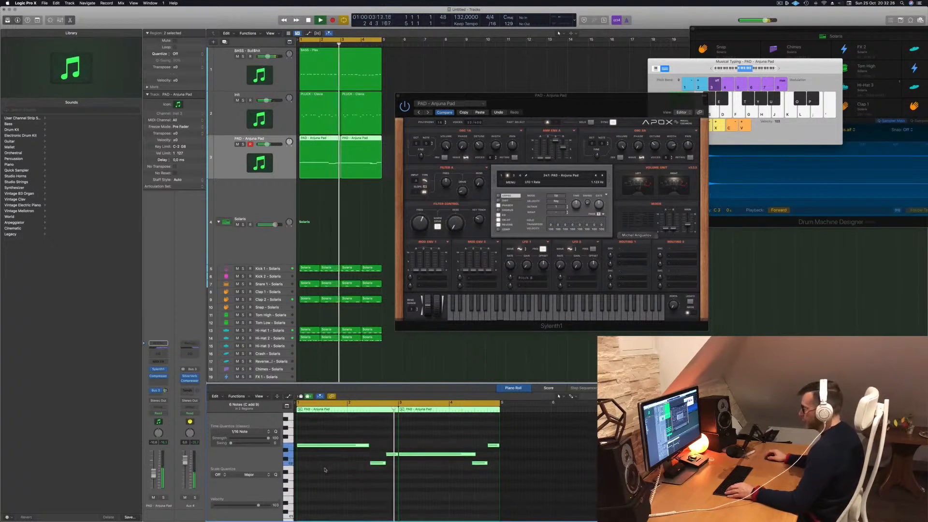
pyautogui.scroll(2, 329, 479)
pyautogui.moveTo(323, 495); pyautogui.dragTo(324, 443)
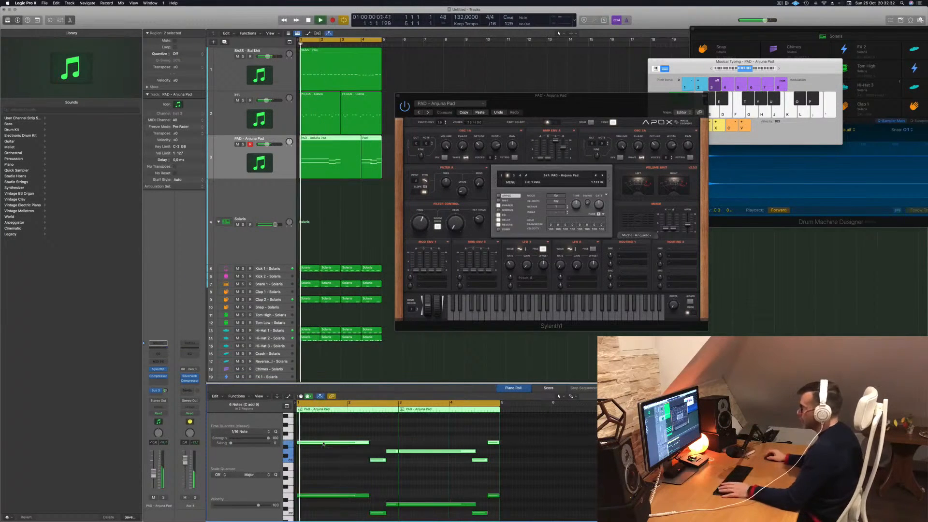
# - Deselect the pad notes and lower the pad's filter control cutoff in Sylenth1
pyautogui.moveTo(607, 95); pyautogui.dragTo(602, 120)
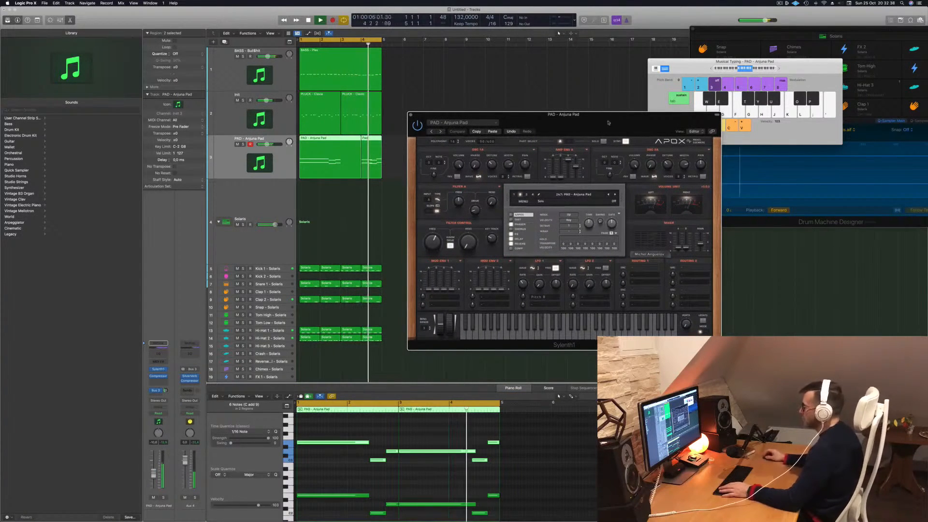
pyautogui.click(477, 438)
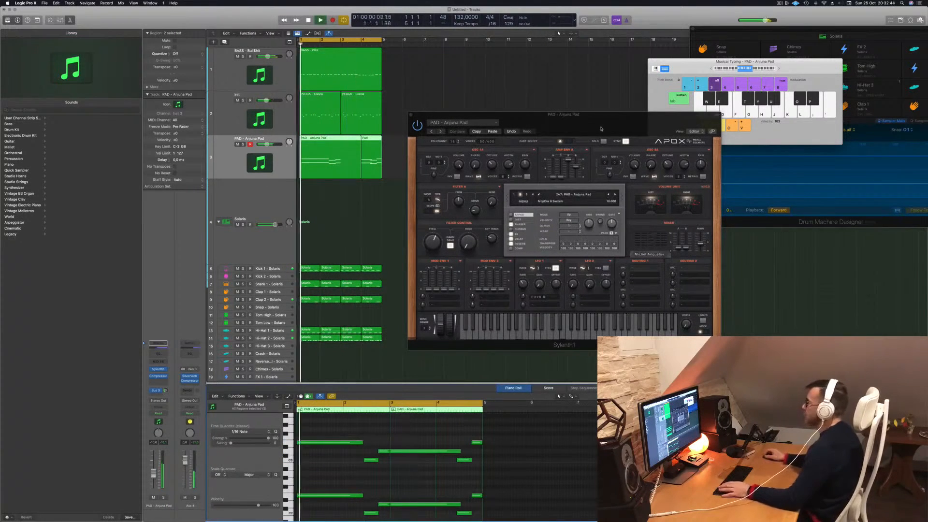
pyautogui.moveTo(587, 125); pyautogui.dragTo(597, 109)
pyautogui.moveTo(439, 234); pyautogui.dragTo(441, 238)
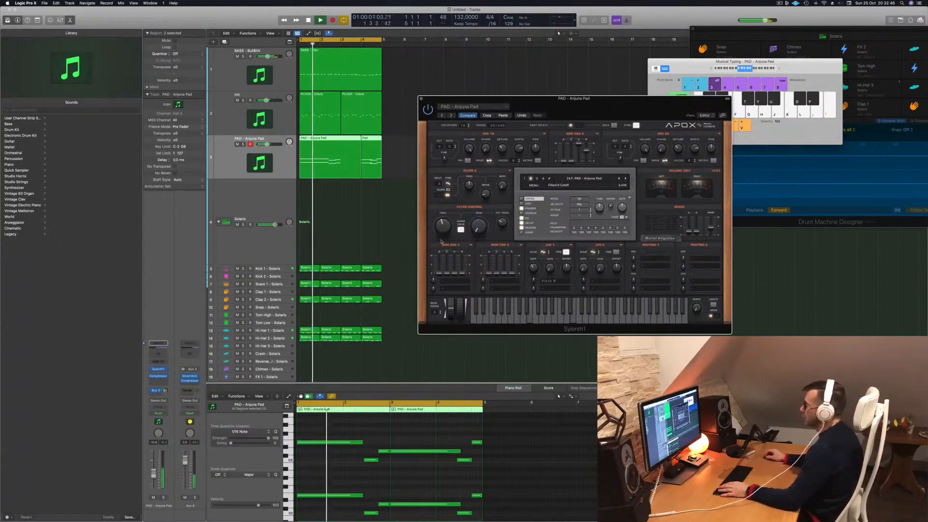
# - Add a Channel EQ to the pad with a low cut at 208 Hz, 12 dB/Oct, and close its window
pyautogui.doubleClick(158, 344)
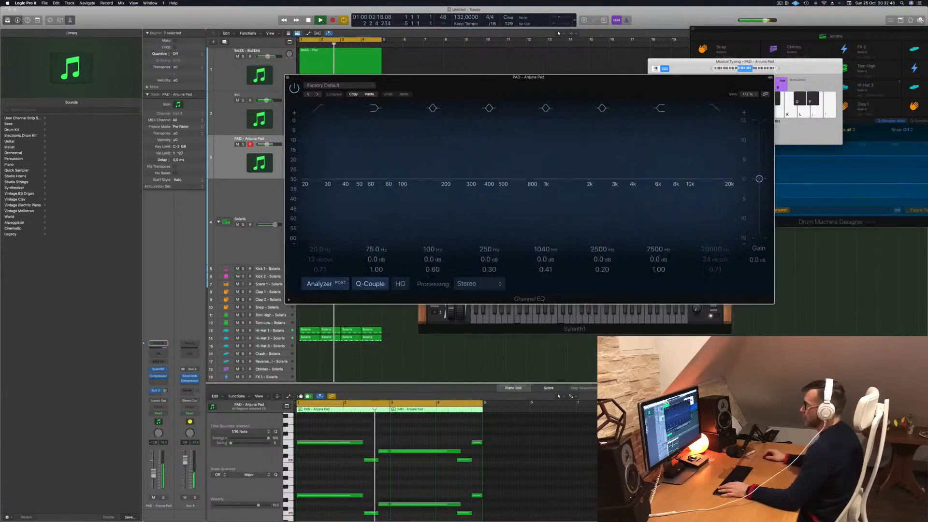
pyautogui.click(319, 109)
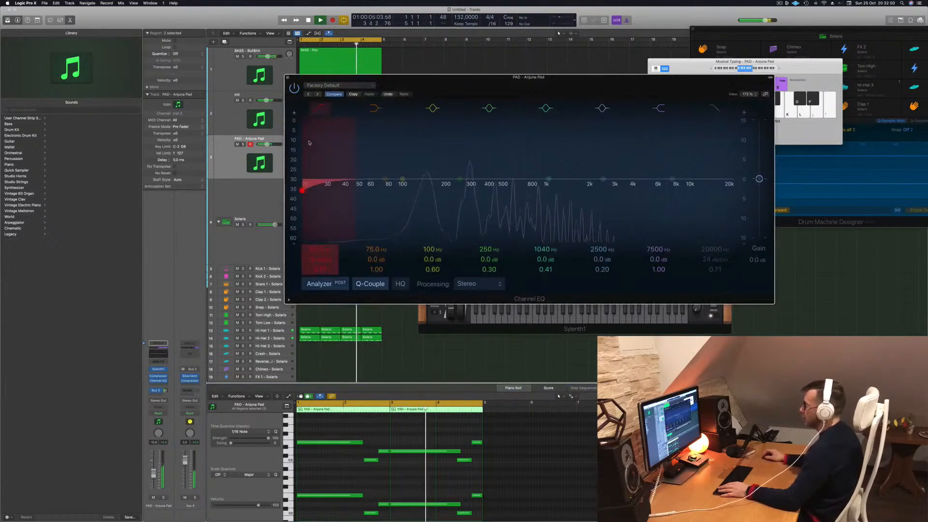
pyautogui.moveTo(380, 180); pyautogui.dragTo(461, 151)
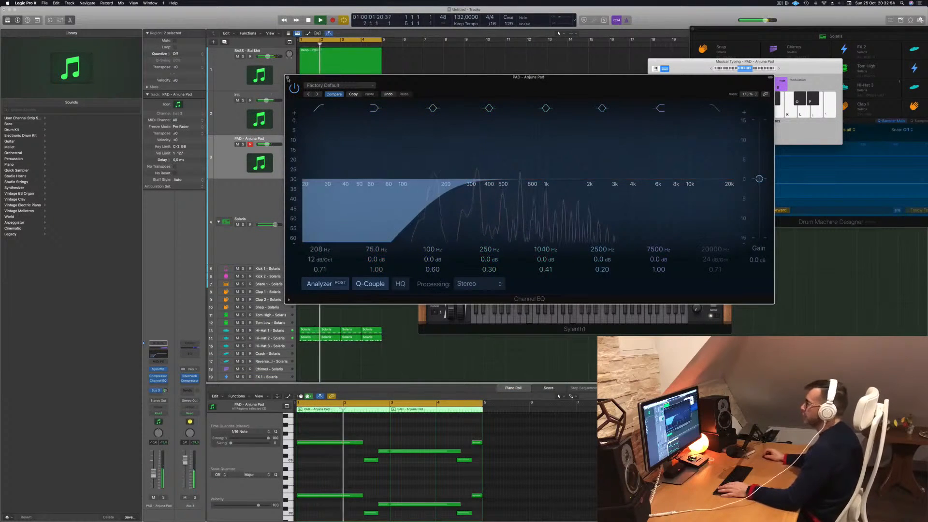
pyautogui.click(288, 78)
# - Audition other Sylenth1 pad presets, return to PAD - Anjuna Pad and close the instrument window
pyautogui.moveTo(533, 103); pyautogui.dragTo(477, 132)
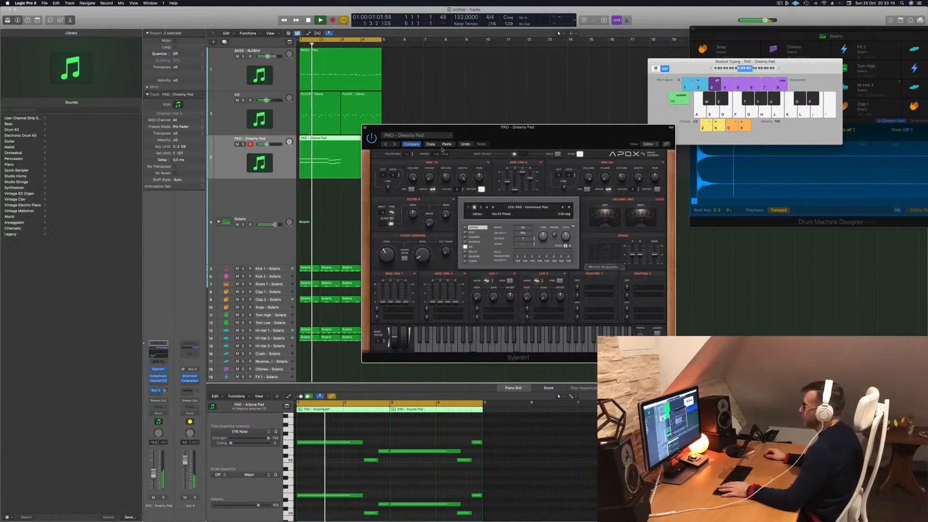
pyautogui.moveTo(452, 146); pyautogui.dragTo(463, 121)
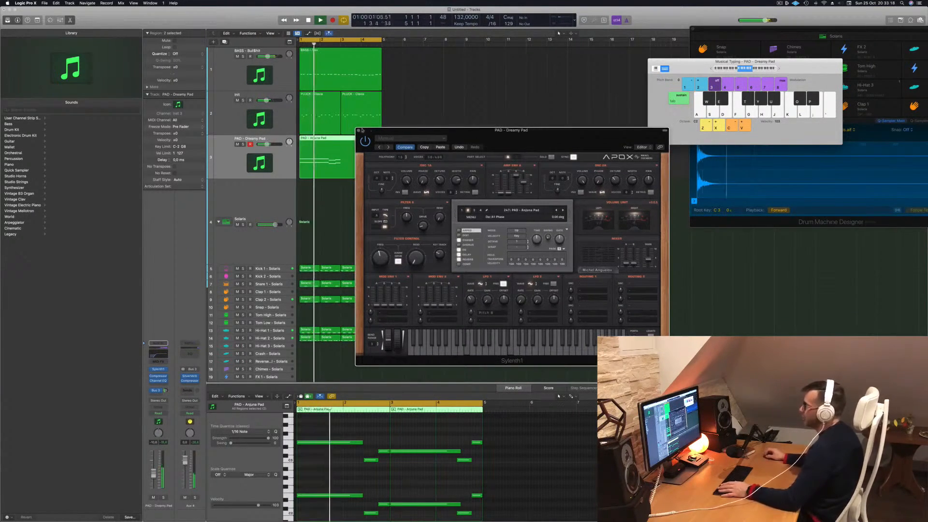
pyautogui.click(359, 131)
# - Select both pad regions and join them into a single four-bar region
pyautogui.click(434, 167)
pyautogui.moveTo(437, 169); pyautogui.dragTo(333, 157)
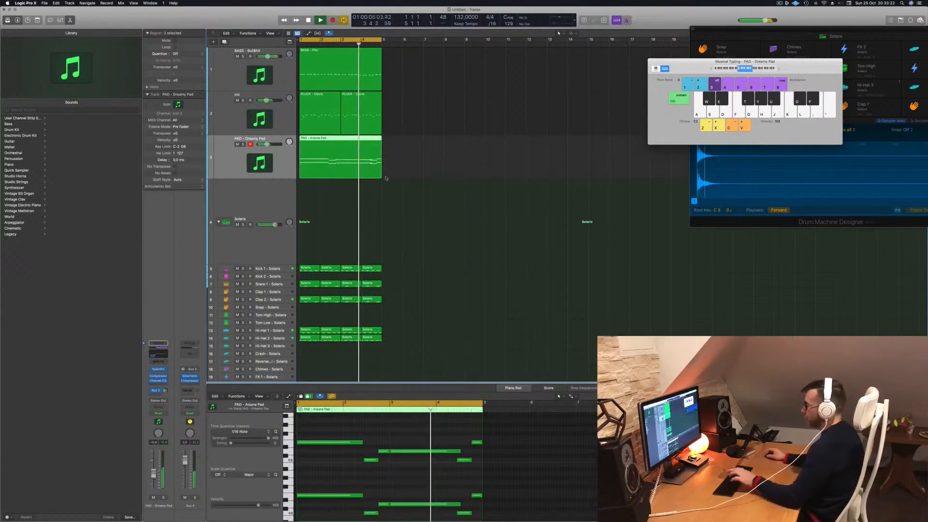
pyautogui.scroll(1, 435, 299)
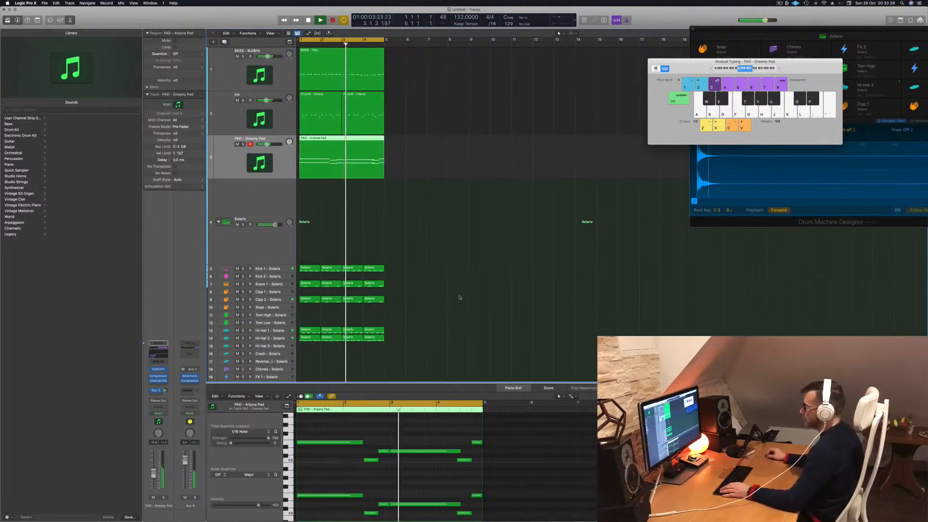
pyautogui.scroll(-1, 454, 298)
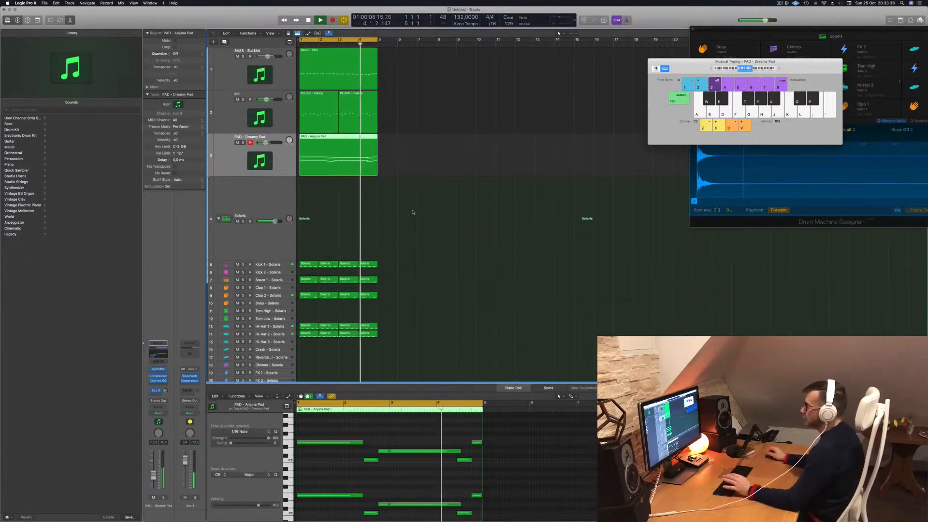
pyautogui.scroll(-1, 438, 195)
pyautogui.scroll(-1, 439, 195)
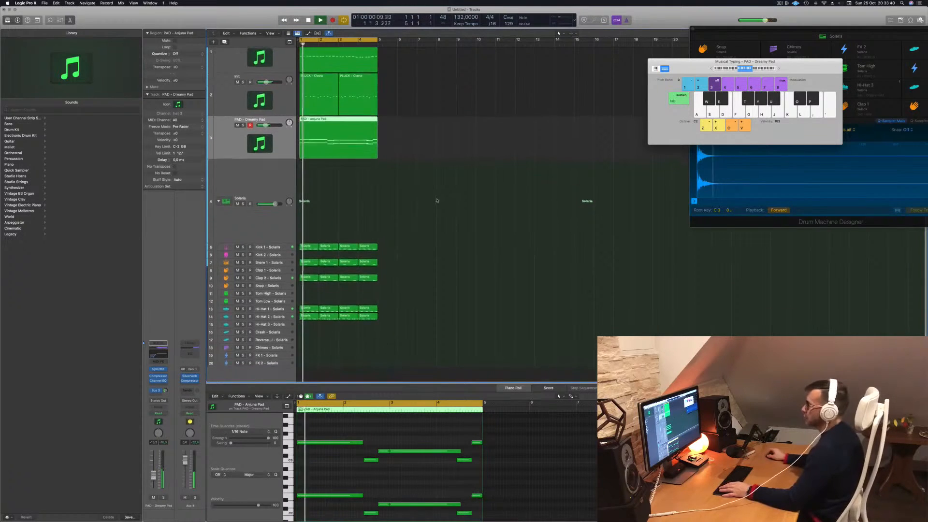
pyautogui.hscroll(2, 480, 190)
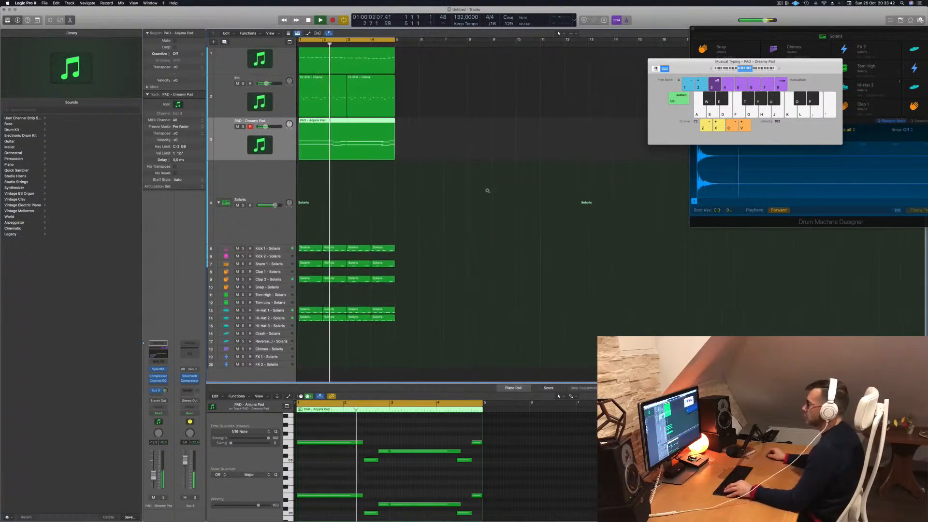
# - Select the pluck track, open its Sylenth1 instrument and show the delay effect's settings
pyautogui.click(226, 100)
pyautogui.press('Return')
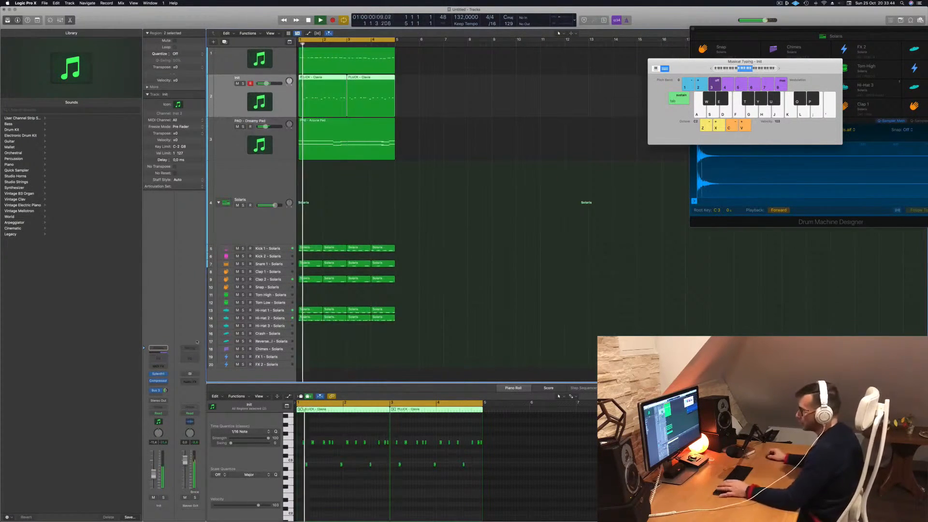
pyautogui.click(159, 374)
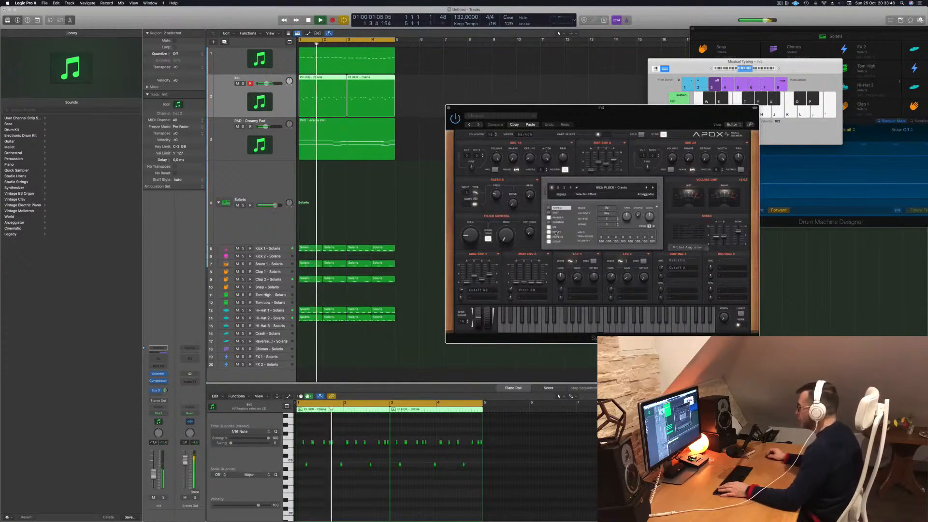
pyautogui.click(556, 233)
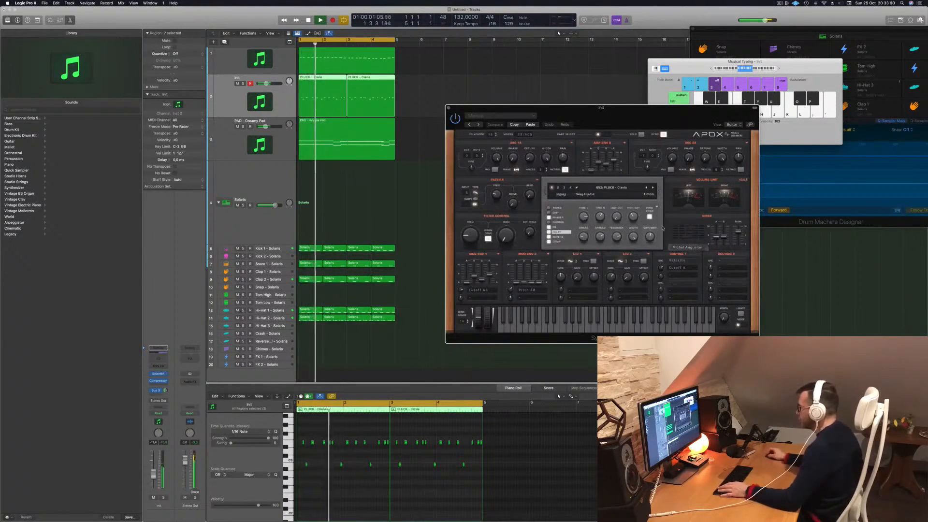
# - Try different ping-pong, smear and high cut settings in the pluck's delay effect
pyautogui.click(650, 216)
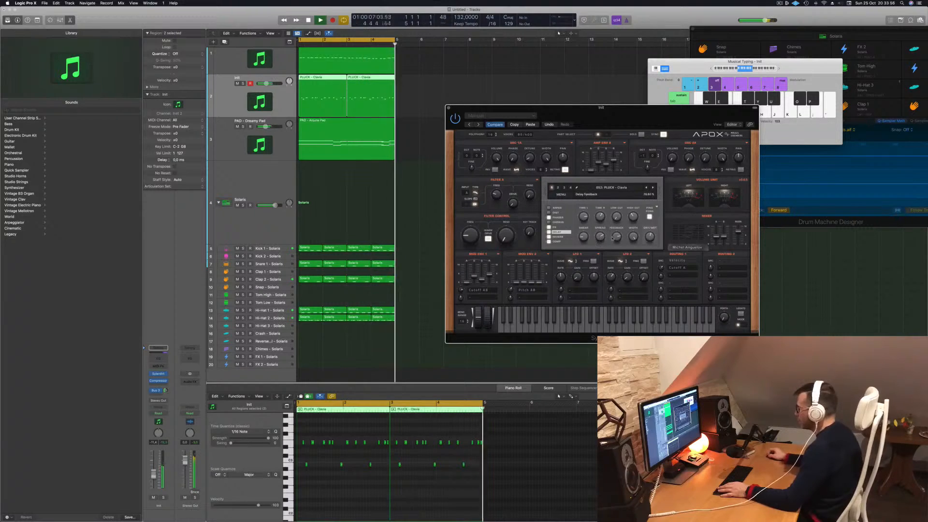
pyautogui.moveTo(582, 237); pyautogui.dragTo(587, 227)
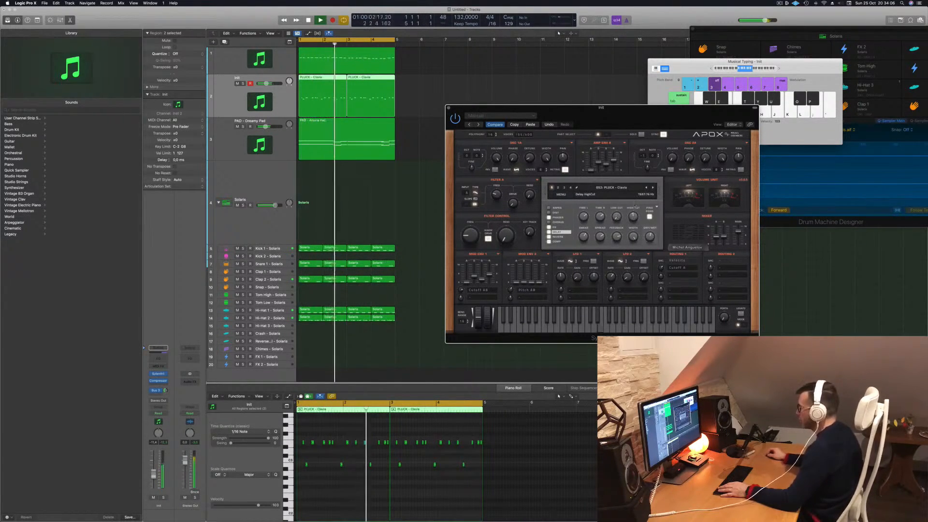
pyautogui.moveTo(635, 219); pyautogui.dragTo(640, 168)
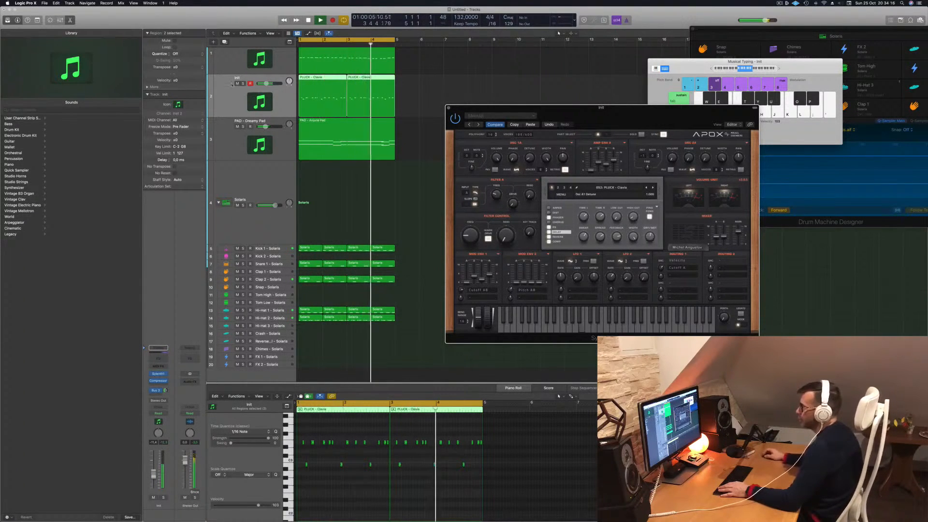
# - Solo the pluck track, vary its delay settings, then step to PLUCK - Darkness and back to PLUCK - Clavia
pyautogui.click(243, 83)
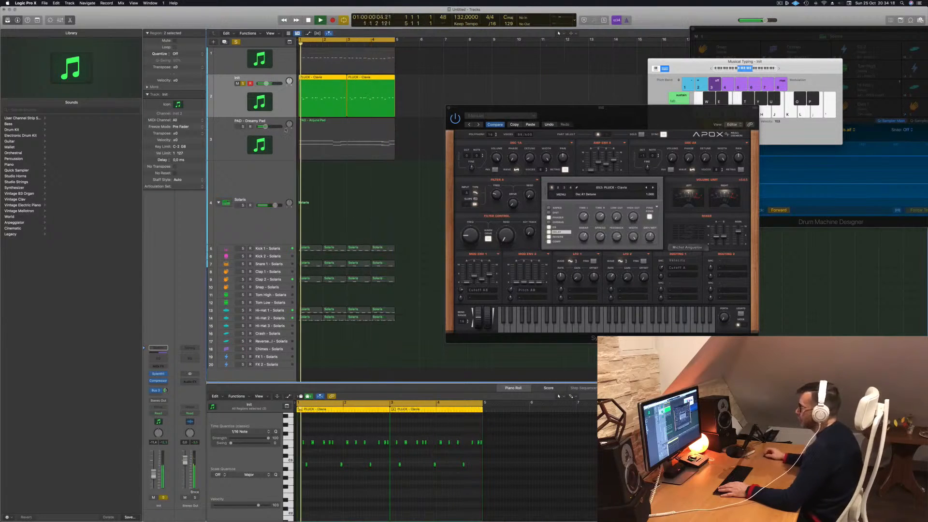
pyautogui.moveTo(616, 111); pyautogui.dragTo(598, 112)
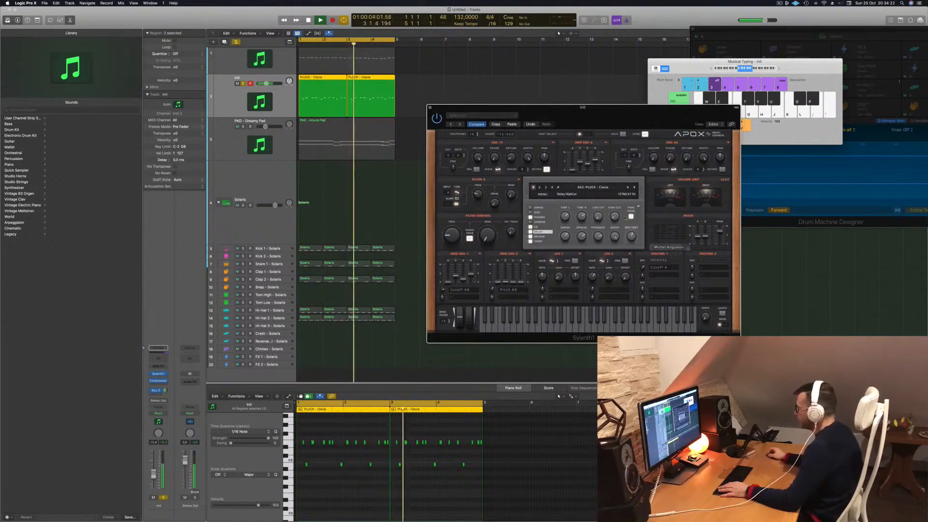
pyautogui.moveTo(565, 217); pyautogui.dragTo(567, 237)
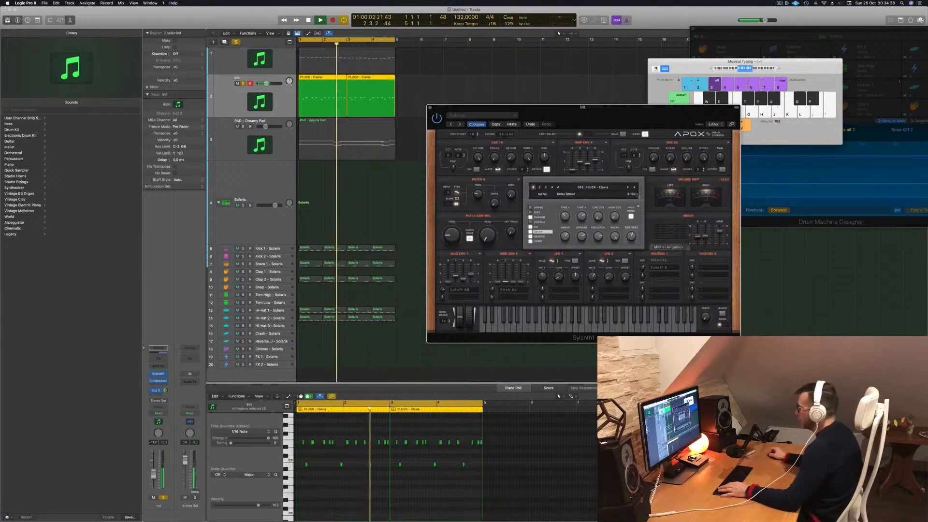
pyautogui.click(634, 188)
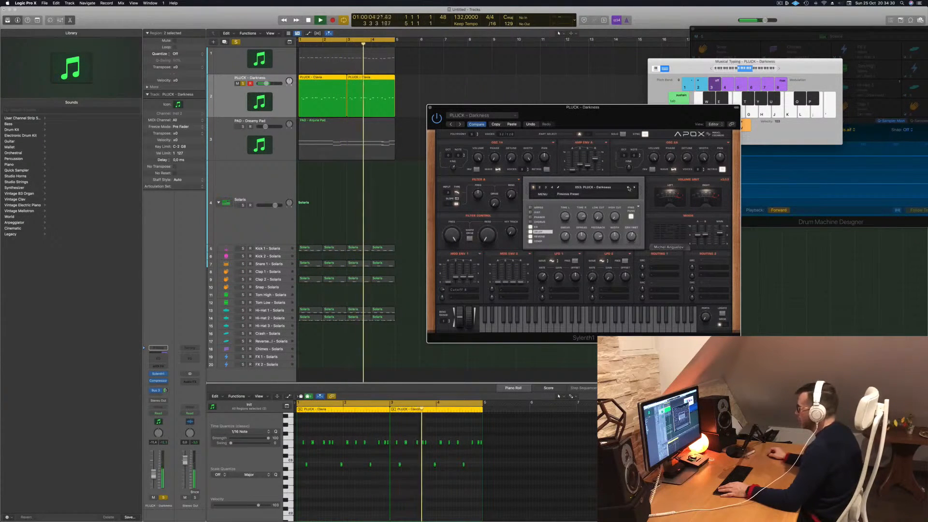
pyautogui.moveTo(637, 113)
pyautogui.mouseDown()
pyautogui.moveTo(611, 106)
pyautogui.moveTo(625, 106)
pyautogui.mouseUp()
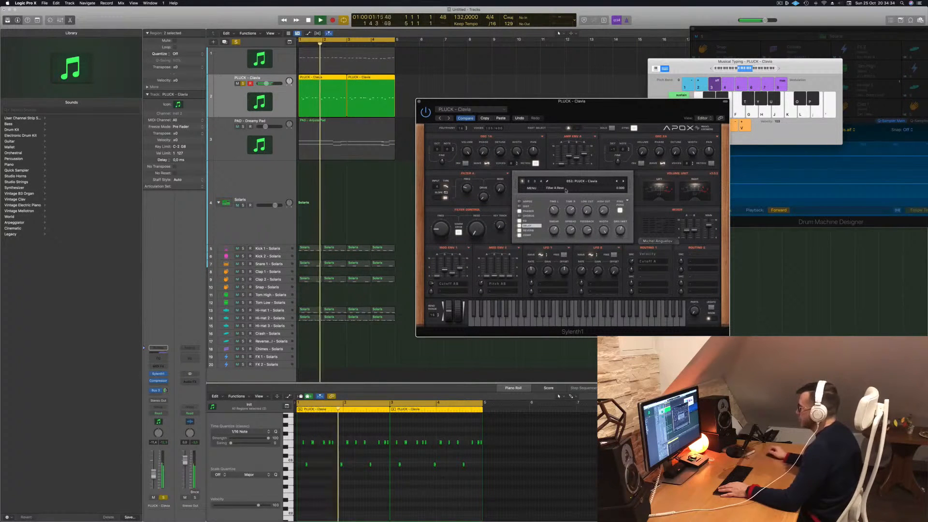
# - Adjust the delay feedback of the Clavia pluck and raise its filter control cutoff in Sylenth1
pyautogui.moveTo(589, 225)
pyautogui.mouseDown()
pyautogui.moveTo(591, 200)
pyautogui.moveTo(589, 230)
pyautogui.mouseUp()
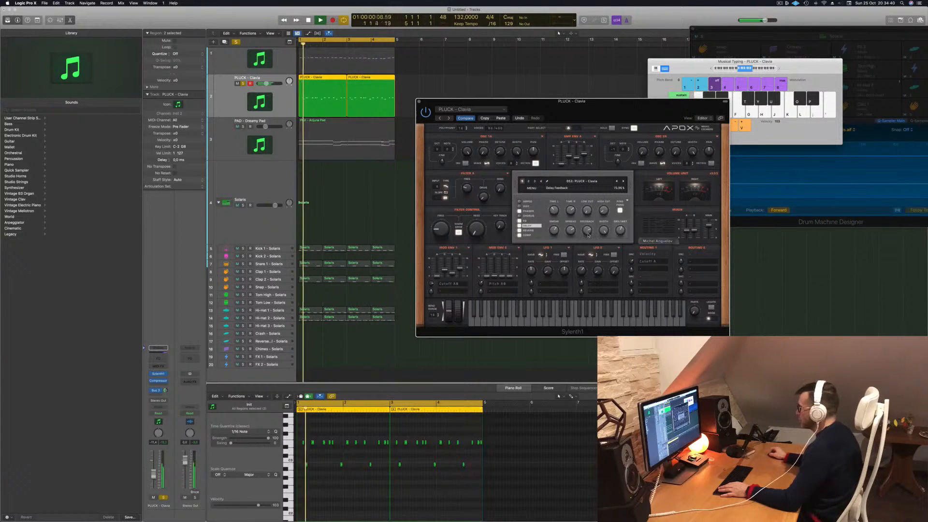
pyautogui.click(628, 200)
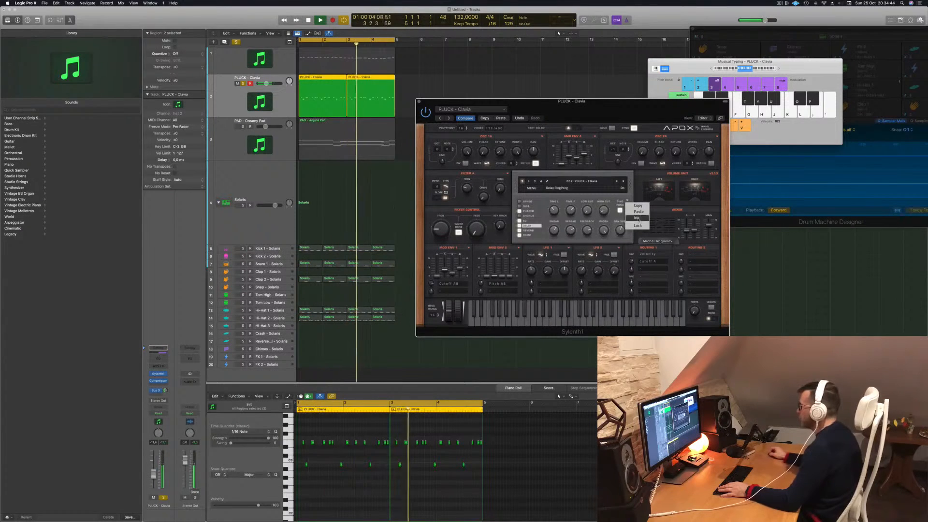
pyautogui.click(584, 204)
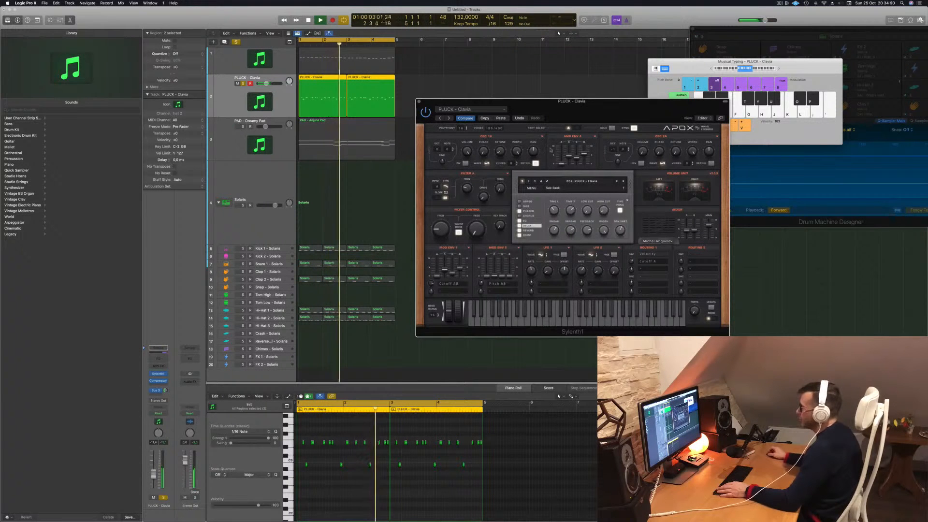
pyautogui.moveTo(437, 218); pyautogui.dragTo(437, 201)
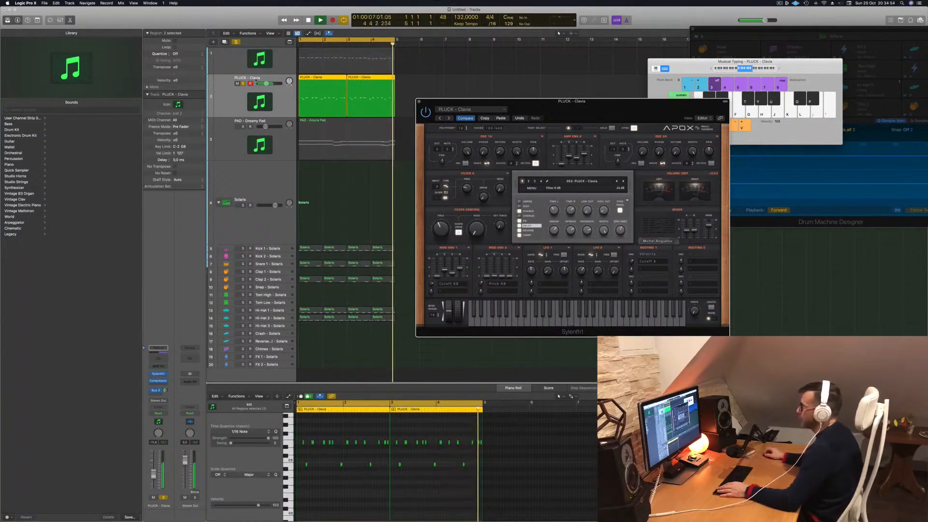
# - Unsolo the pluck track, lower its filter control cutoff slightly and close the Sylenth1 window
pyautogui.click(243, 83)
pyautogui.moveTo(594, 101); pyautogui.dragTo(630, 52)
pyautogui.moveTo(482, 183); pyautogui.dragTo(482, 190)
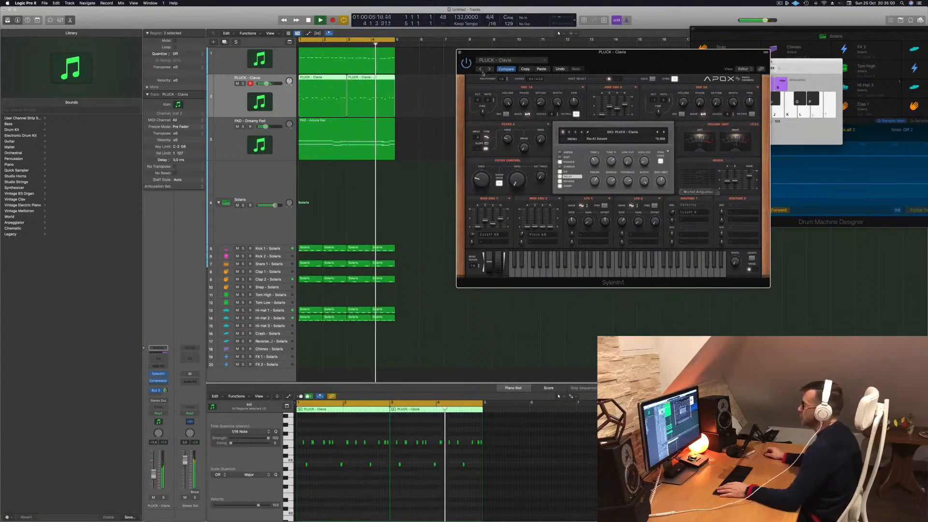
pyautogui.press('super+w')
pyautogui.scroll(-1, 433, 213)
pyautogui.scroll(3, 464, 214)
pyautogui.scroll(-2, 449, 205)
pyautogui.scroll(-3, 441, 211)
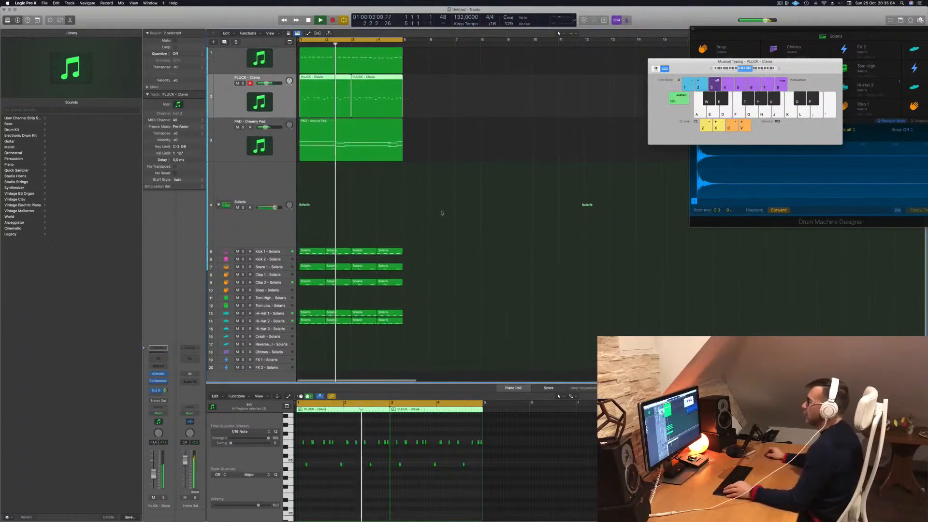
pyautogui.click(433, 204)
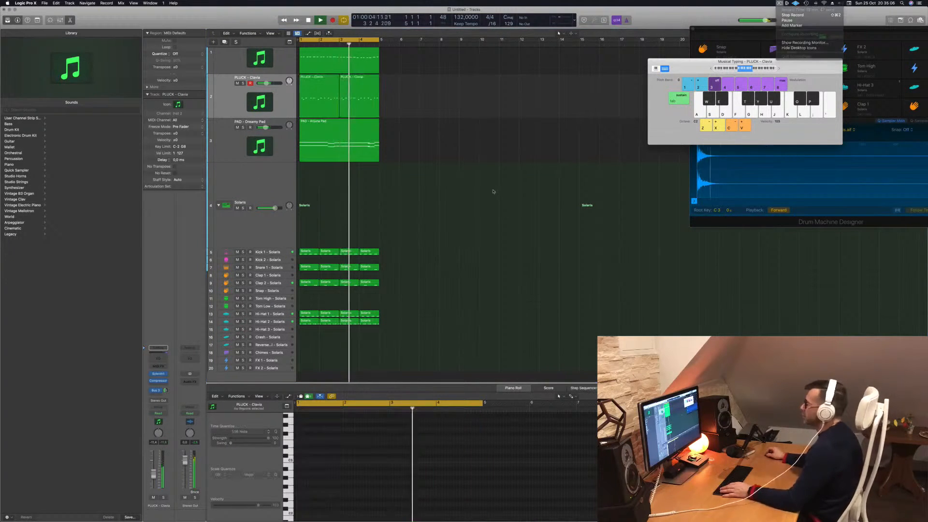
pyautogui.scroll(1, 433, 204)
pyautogui.scroll(-1, 433, 204)
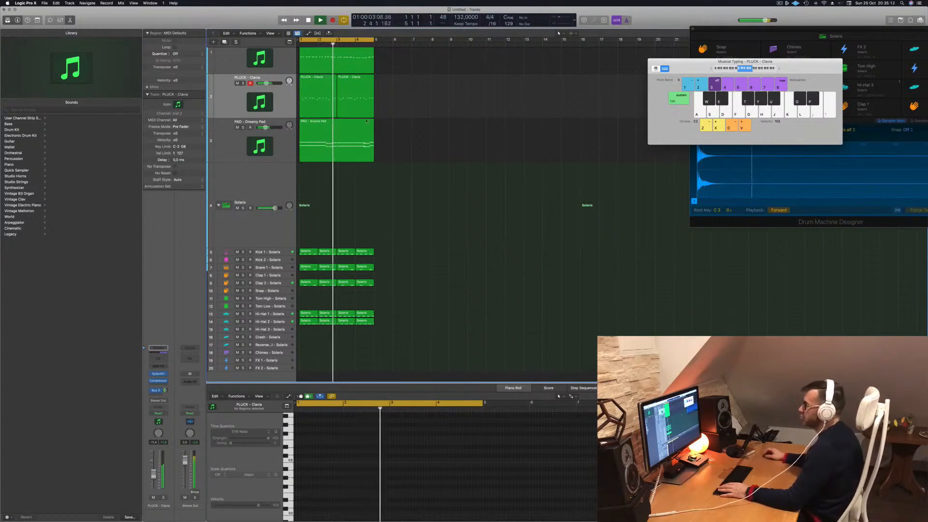
# - Add a new track below the pad with the pad's duplicated settings and open its Sylenth1 instrument
pyautogui.click(265, 138)
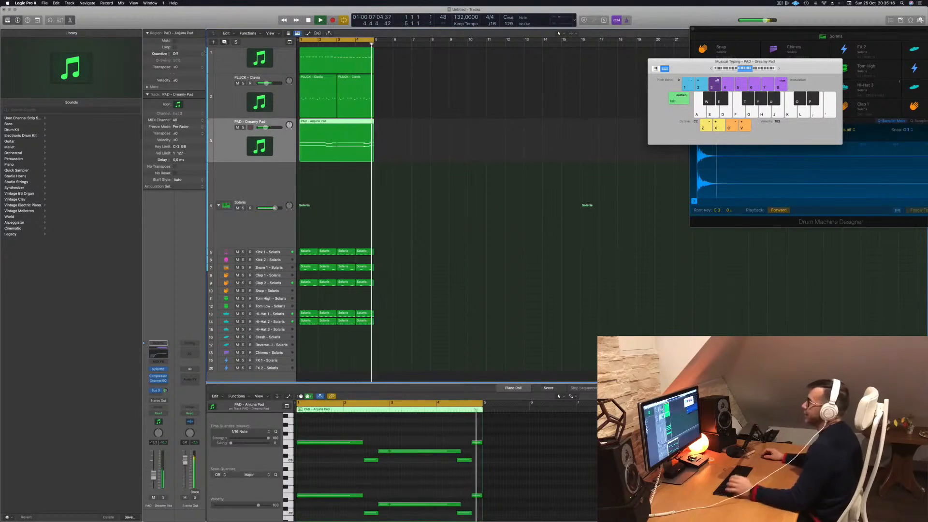
pyautogui.click(213, 42)
pyautogui.press('space')
pyautogui.click(159, 370)
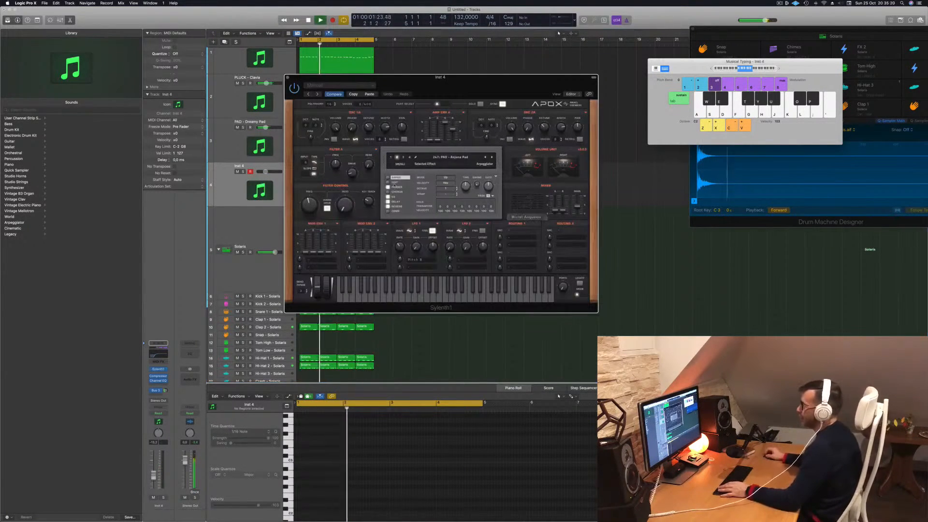
# - Load the BASS - Acid Bass preset into the new track's Sylenth1
pyautogui.moveTo(451, 93); pyautogui.dragTo(578, 117)
pyautogui.click(563, 190)
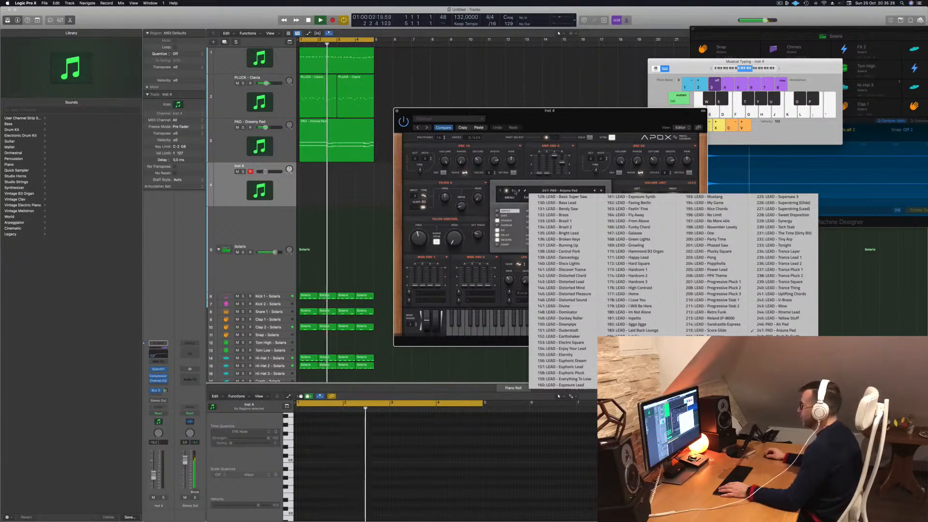
pyautogui.click(532, 193)
pyautogui.click(533, 193)
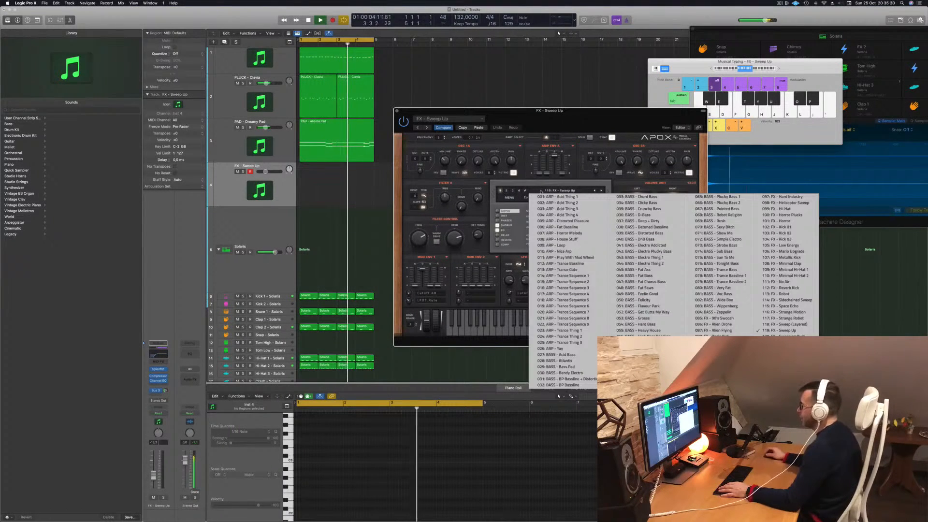
pyautogui.click(552, 354)
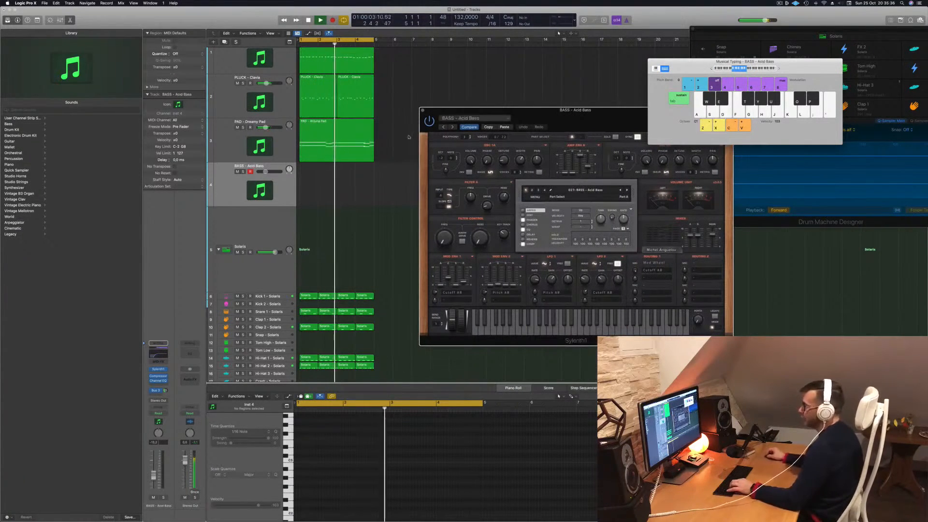
# - Open the new bass track's Channel EQ, bypass it and close its window
pyautogui.click(238, 183)
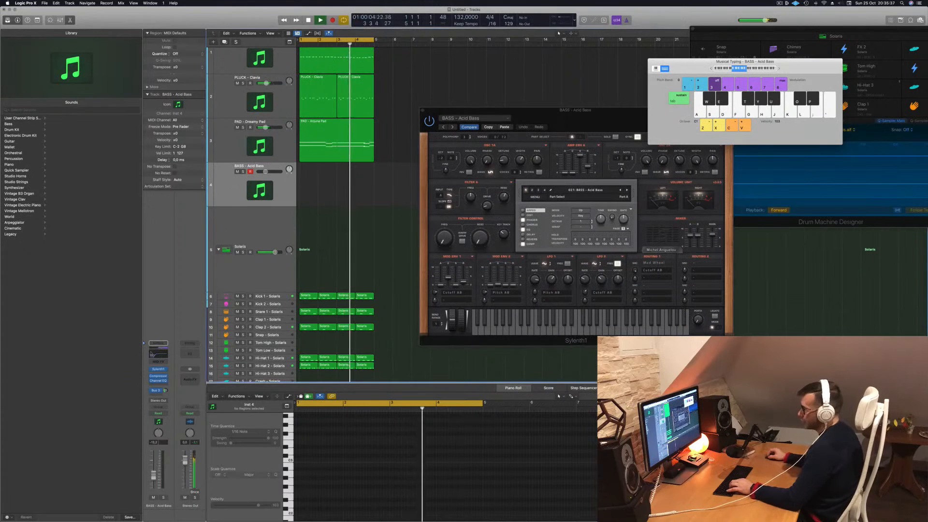
pyautogui.click(155, 355)
pyautogui.click(294, 87)
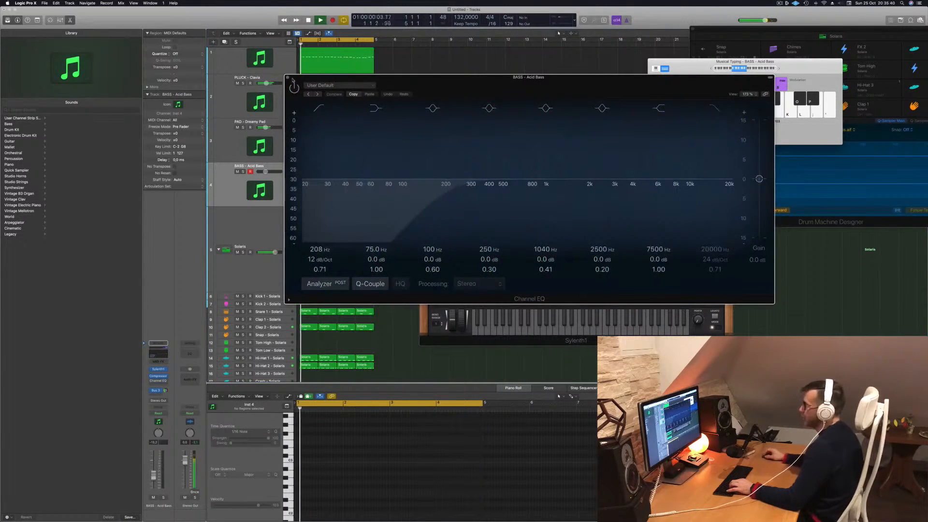
pyautogui.click(288, 77)
# - Audition the bass presets with played notes, moving from Acid Bass through BASS - Atlantis to BASS - Bass Pad
pyautogui.moveTo(697, 68); pyautogui.dragTo(649, 67)
pyautogui.press('f')
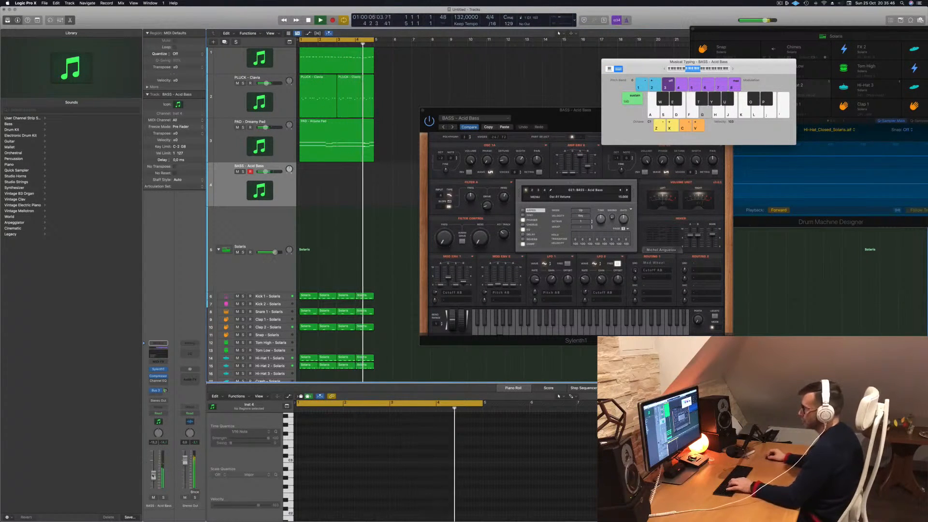
pyautogui.click(628, 190)
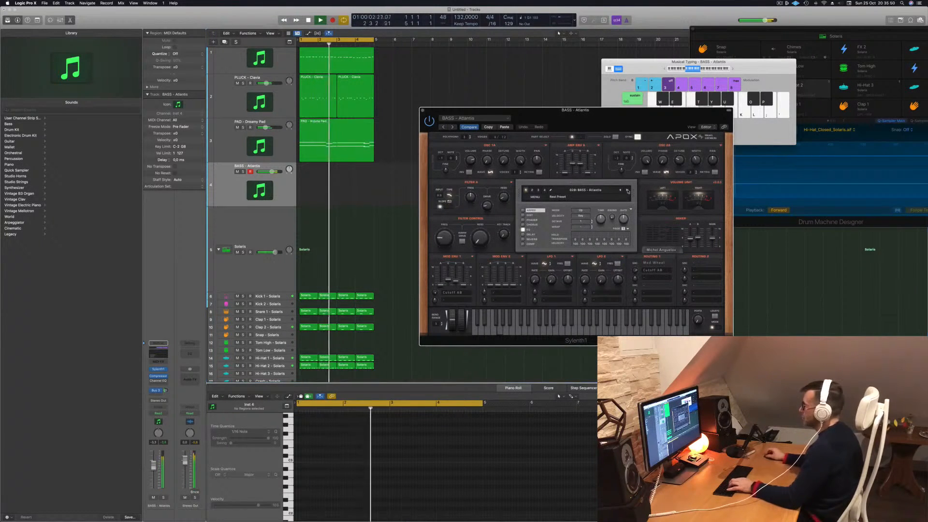
pyautogui.click(746, 75)
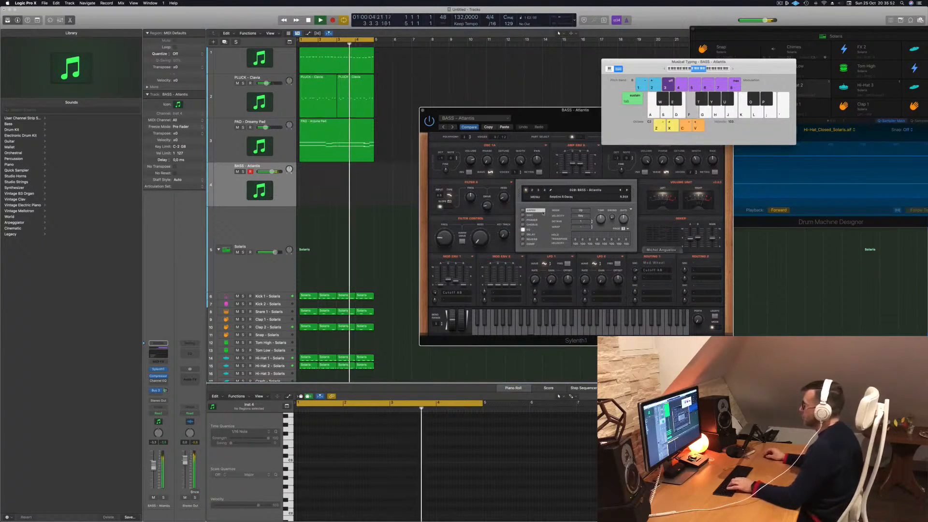
pyautogui.click(628, 190)
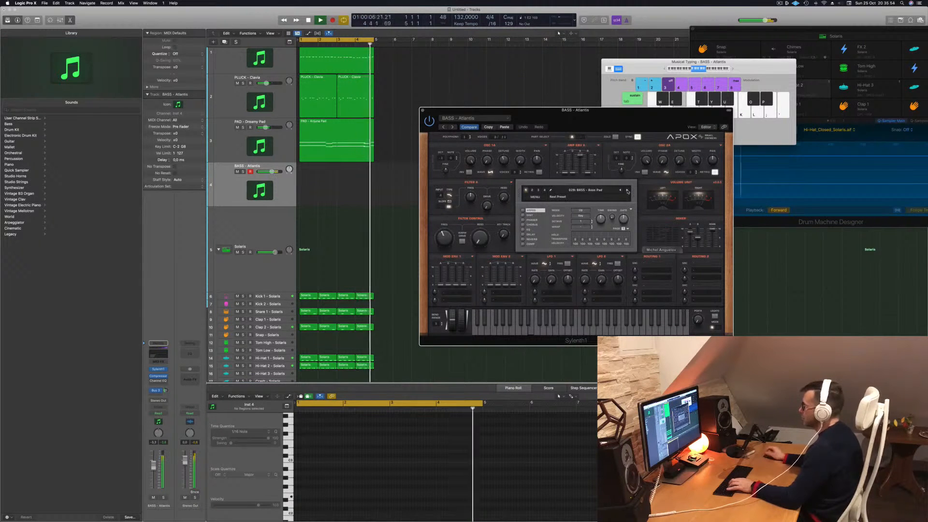
# - Raise the Bass Pad preset's filter control cutoff while playing test notes over the loop
pyautogui.press('j')
pyautogui.moveTo(441, 248); pyautogui.dragTo(445, 232)
pyautogui.press('s')
pyautogui.press(';')
pyautogui.press('k')
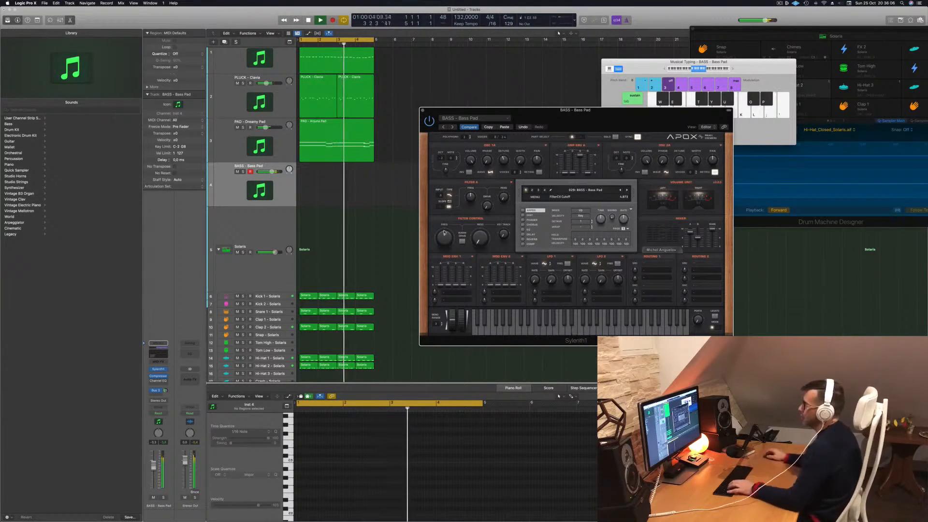
# - Copy the four-bar pad region onto the BASS - Bass Pad track and delete the upper chord notes from the copy
pyautogui.click(332, 125)
pyautogui.moveTo(332, 126); pyautogui.dragTo(321, 197)
pyautogui.moveTo(341, 432); pyautogui.dragTo(487, 475)
pyautogui.press('Delete')
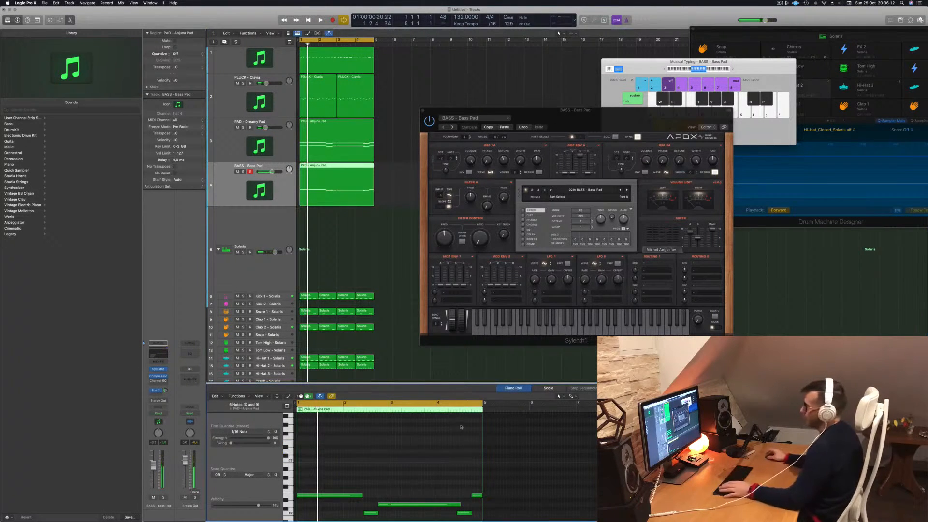
pyautogui.press('space')
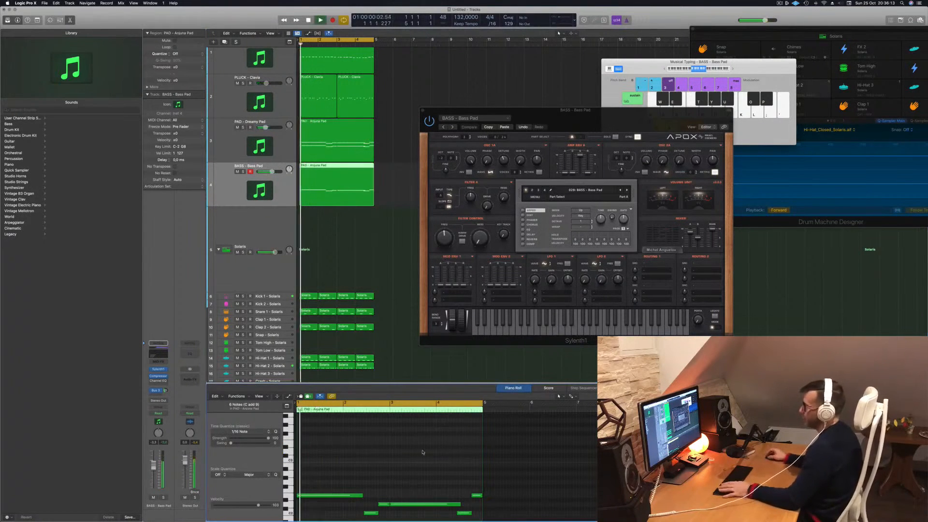
pyautogui.click(358, 228)
pyautogui.press('super+Left')
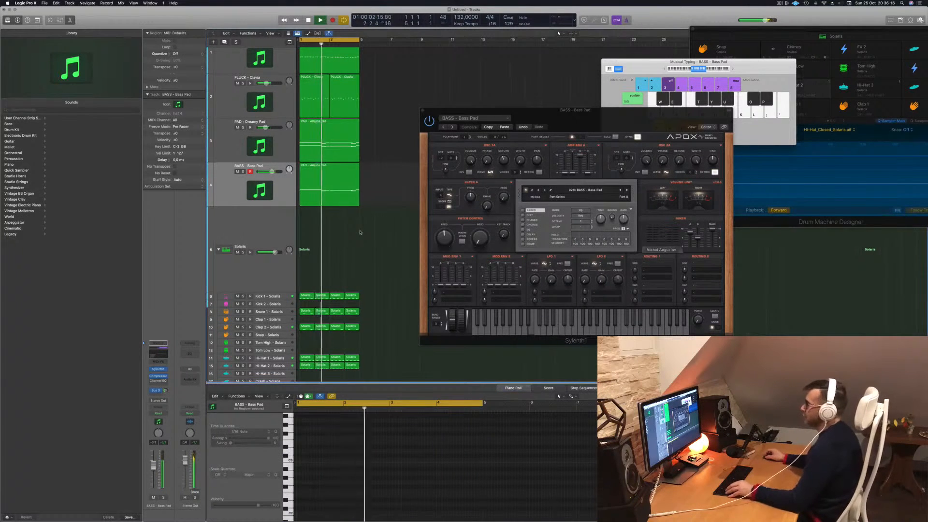
# - Try the Bass Pad part's notes one octave higher against the loop, returning them to their original octave
pyautogui.click(357, 197)
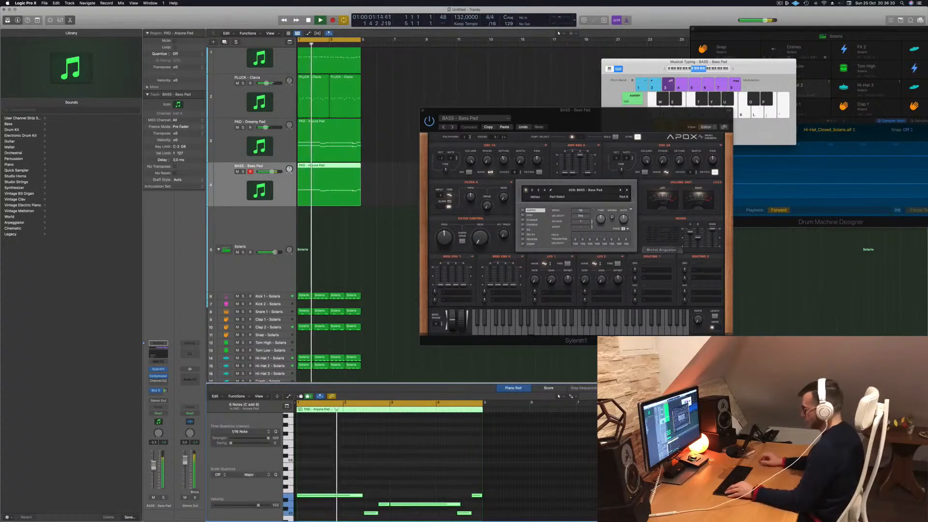
pyautogui.hotkey('shift', 'alt', 'Up')
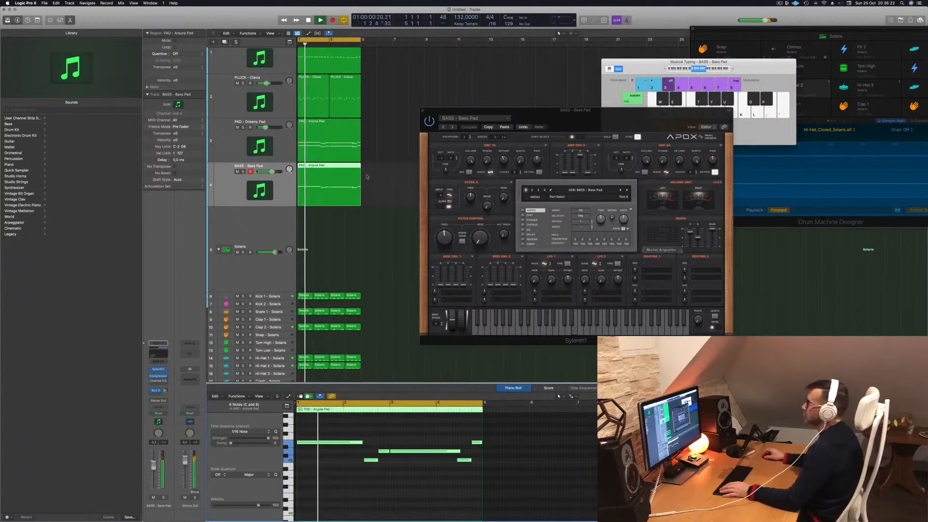
pyautogui.moveTo(476, 108); pyautogui.dragTo(534, 104)
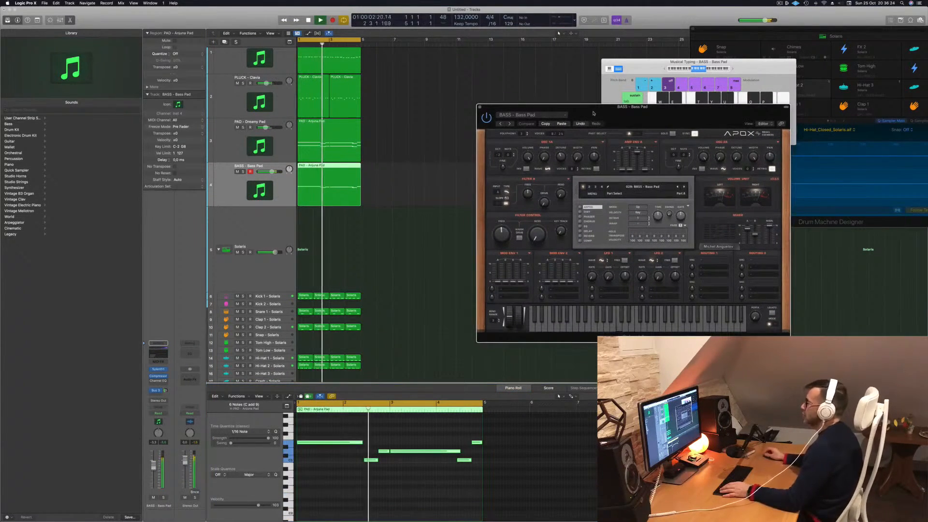
pyautogui.hotkey('shift', 'alt', 'Down')
pyautogui.click(405, 178)
pyautogui.click(340, 171)
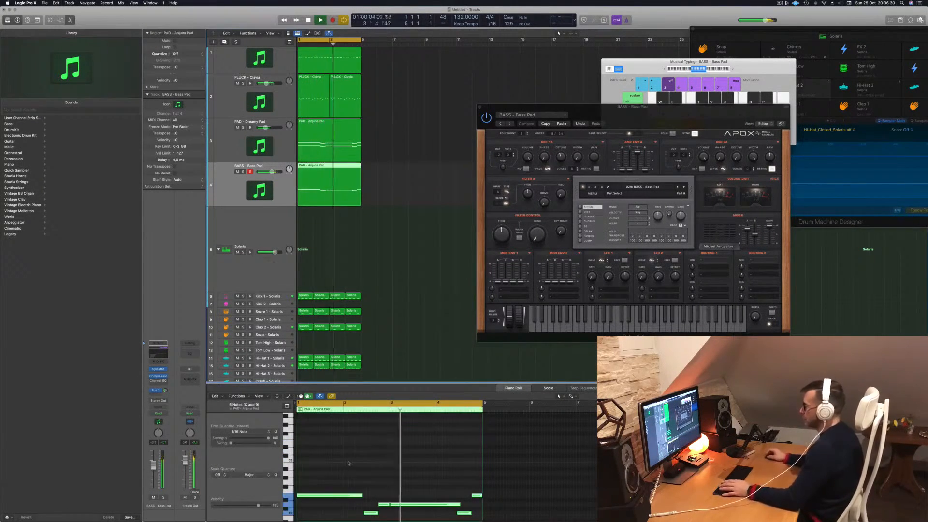
# - Slightly lower the Bass Pad's filter control cutoff and transpose its copied notes up one octave
pyautogui.moveTo(505, 234); pyautogui.dragTo(505, 246)
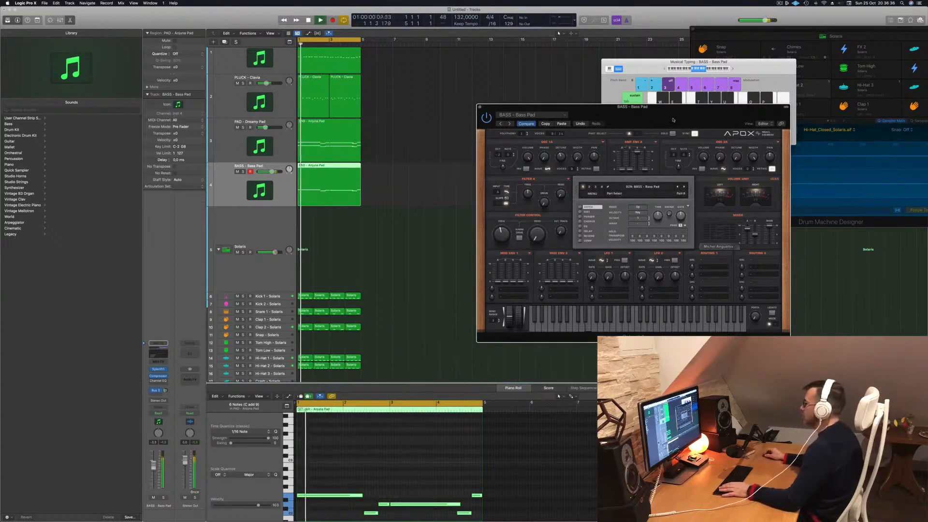
pyautogui.moveTo(672, 120); pyautogui.dragTo(652, 116)
pyautogui.click(344, 444)
pyautogui.press('Return')
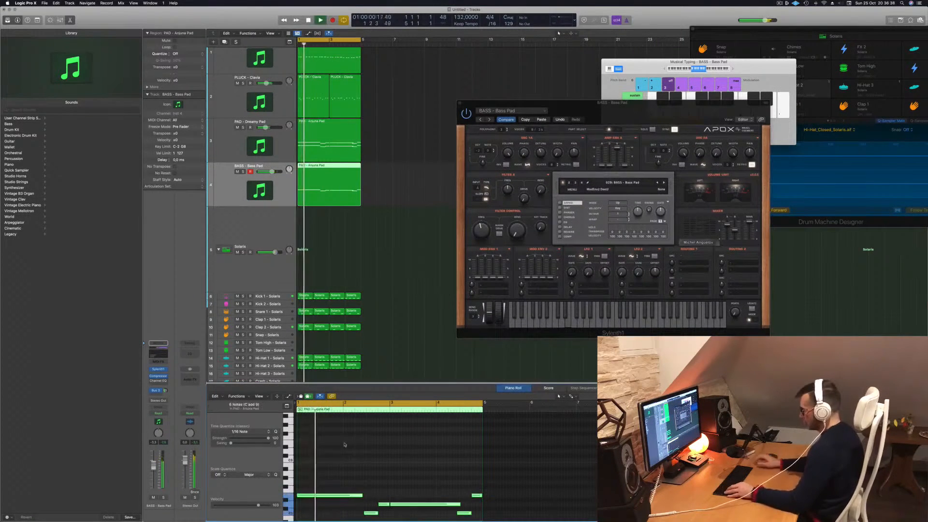
pyautogui.scroll(-4, 344, 445)
pyautogui.press('space')
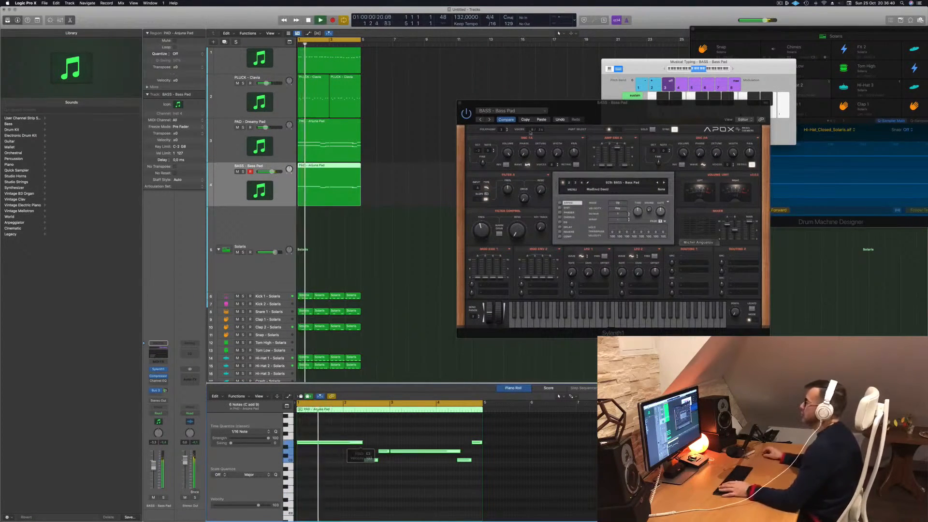
pyautogui.moveTo(627, 116); pyautogui.dragTo(663, 119)
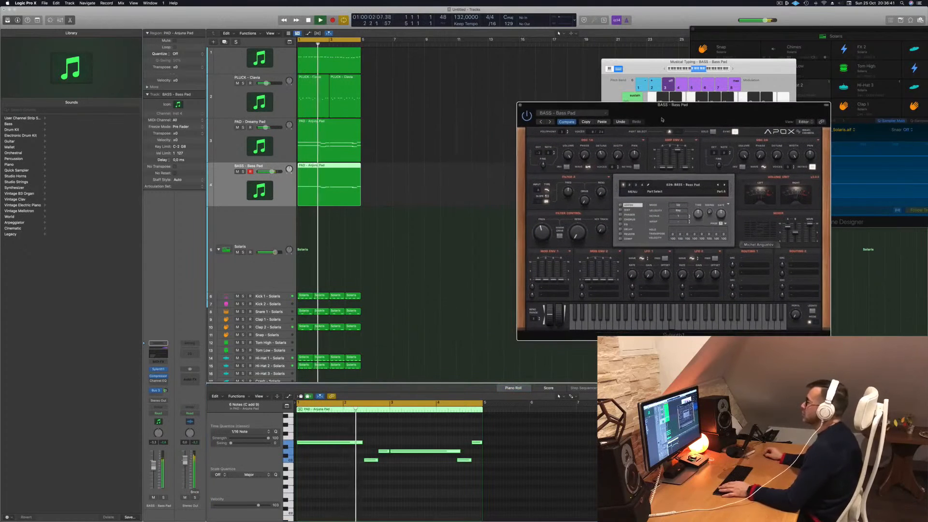
pyautogui.click(444, 152)
pyautogui.scroll(1, 404, 121)
pyautogui.press('space')
pyautogui.press('space')
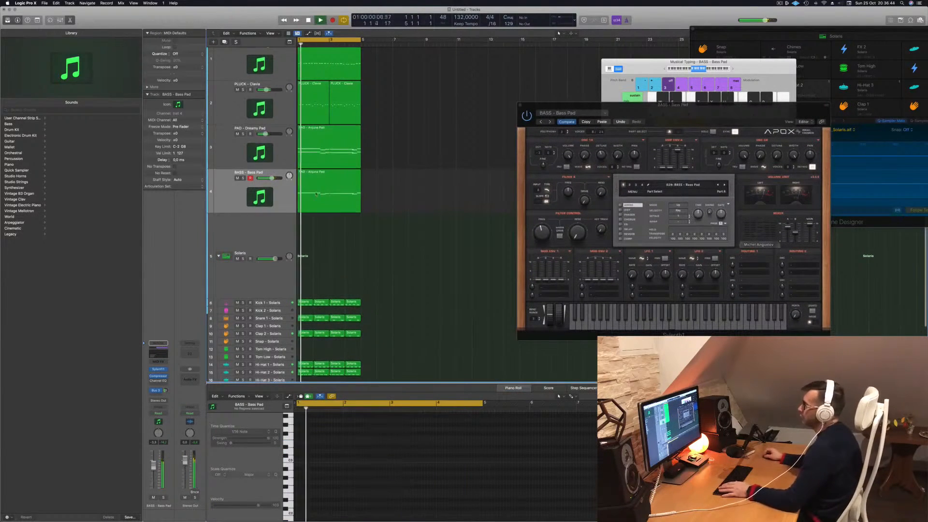
# - Add a Channel EQ to Aux 4, roll off its low end with the low-cut band, and close the plug-in windows
pyautogui.click(288, 199)
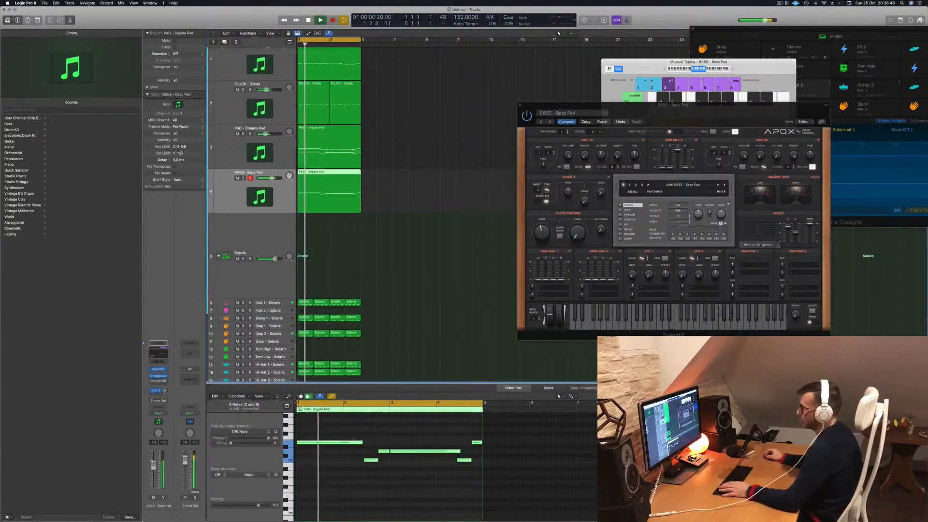
pyautogui.click(196, 353)
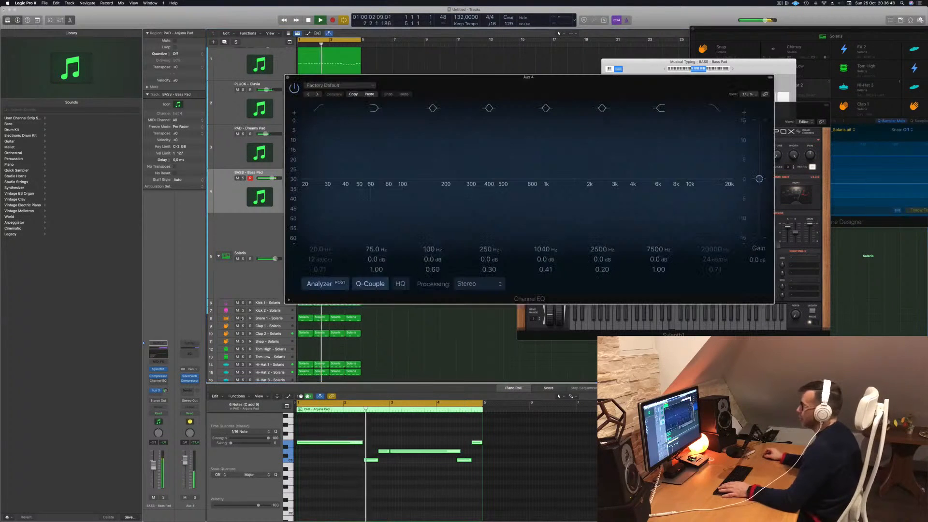
pyautogui.press('space')
pyautogui.press('space')
pyautogui.moveTo(362, 163); pyautogui.dragTo(465, 151)
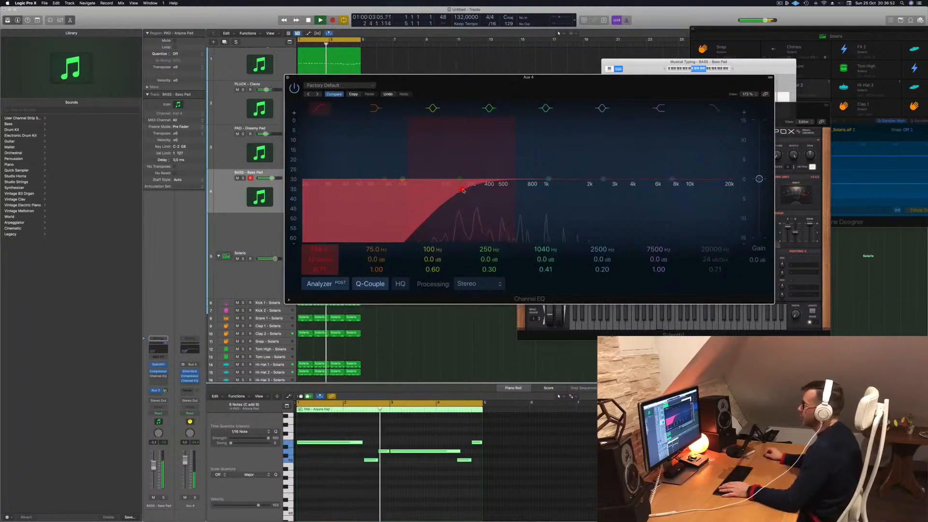
pyautogui.click(288, 78)
pyautogui.moveTo(515, 115); pyautogui.dragTo(429, 103)
pyautogui.click(430, 99)
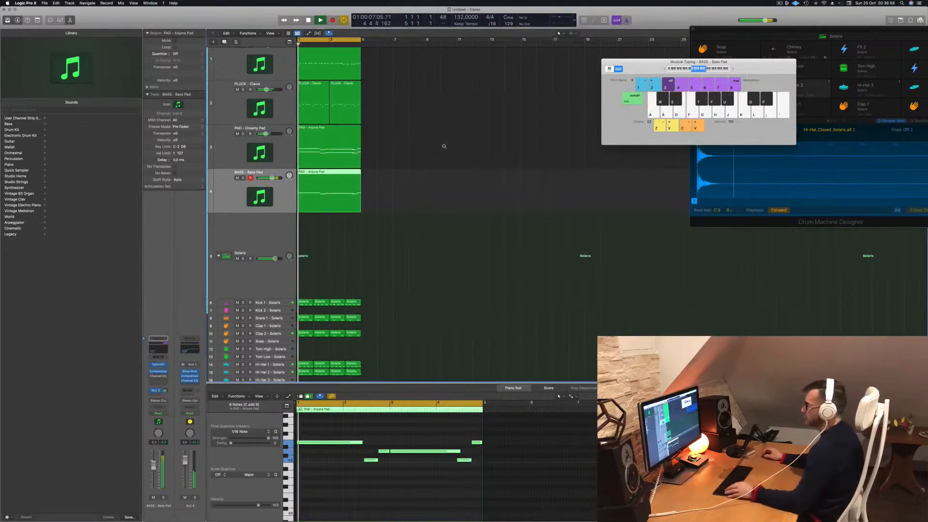
# - Repeat all regions three times to fill 16 bars, extend the cycle over them, and move Musical Typing aside
pyautogui.press('super+a')
pyautogui.press('super+r')
pyautogui.press('super+r')
pyautogui.press('super+r')
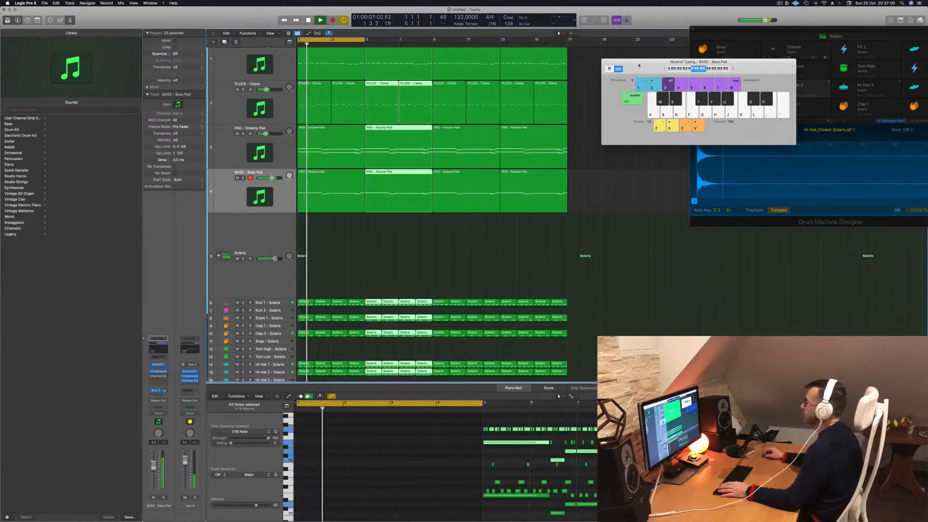
pyautogui.moveTo(639, 65); pyautogui.dragTo(776, 79)
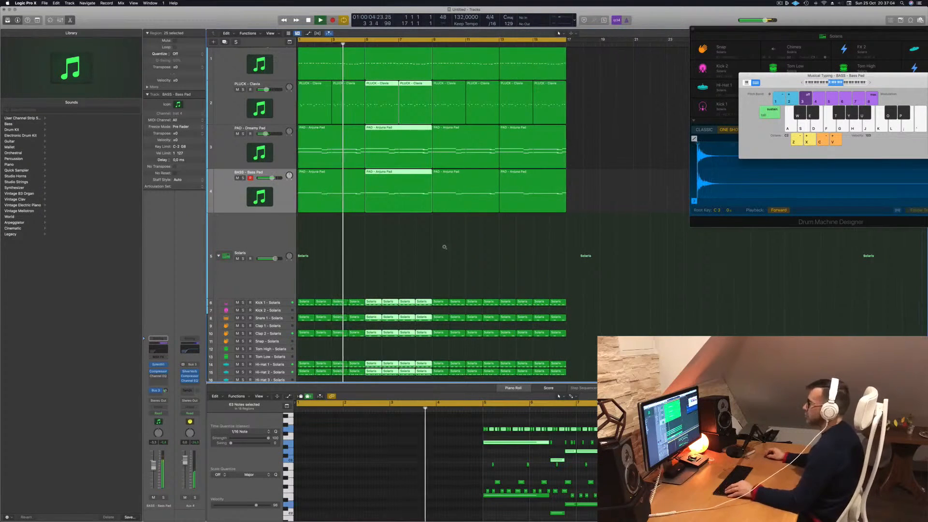
pyautogui.hscroll(-2, 445, 247)
pyautogui.scroll(-1, 419, 245)
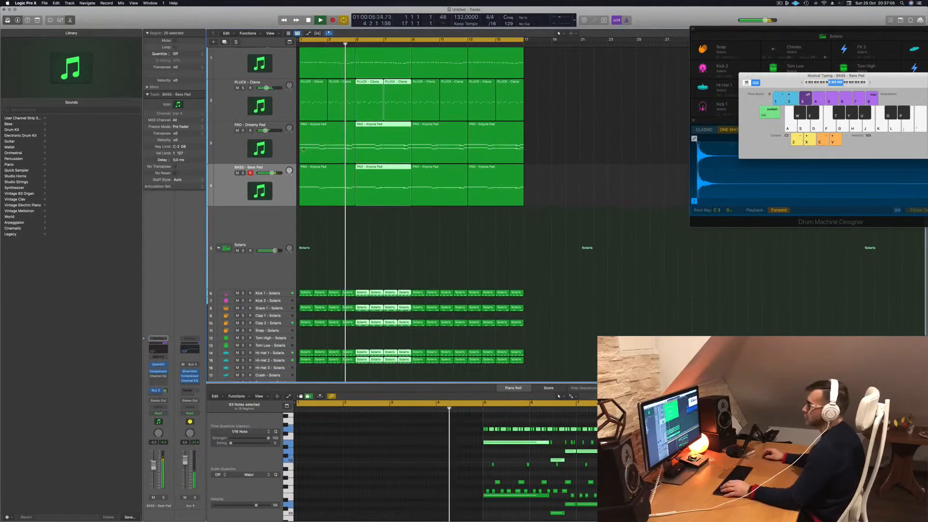
# - Move the first bass track directly above the BASS - Bass Pad track in the track list
pyautogui.click(242, 173)
pyautogui.click(242, 173)
pyautogui.scroll(1, 239, 61)
pyautogui.click(238, 58)
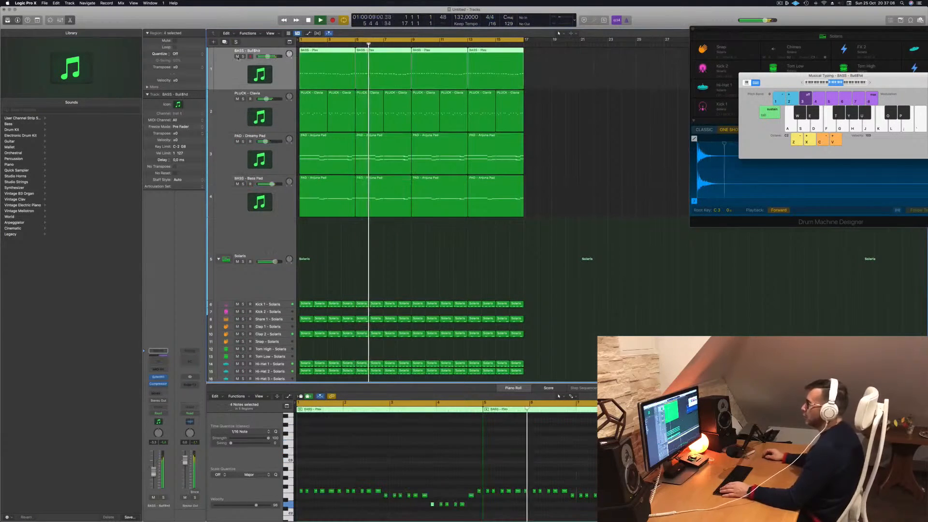
pyautogui.moveTo(235, 69); pyautogui.dragTo(228, 155)
pyautogui.press('Return')
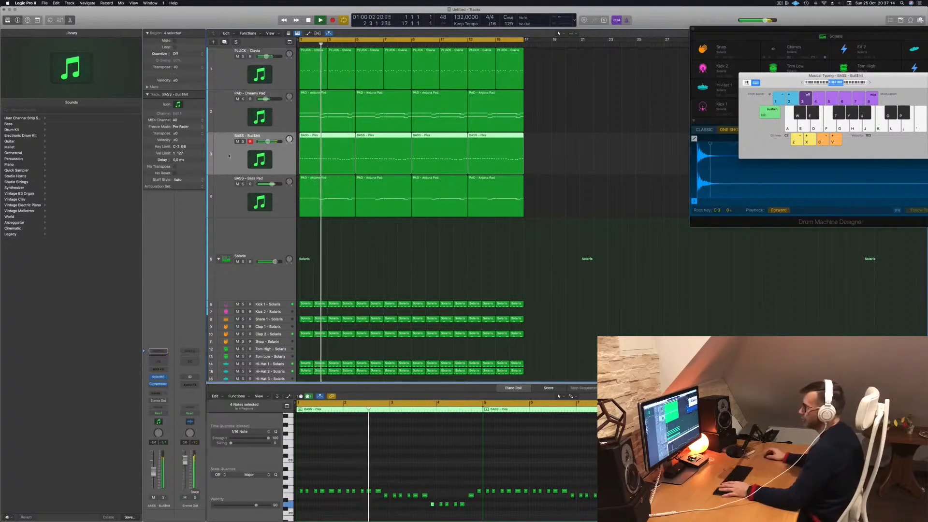
# - Add a Channel EQ to the first bass track, move its window aside, and check the Bass Pad's Sylenth1 settings
pyautogui.hotkey('ctrl', 'e')
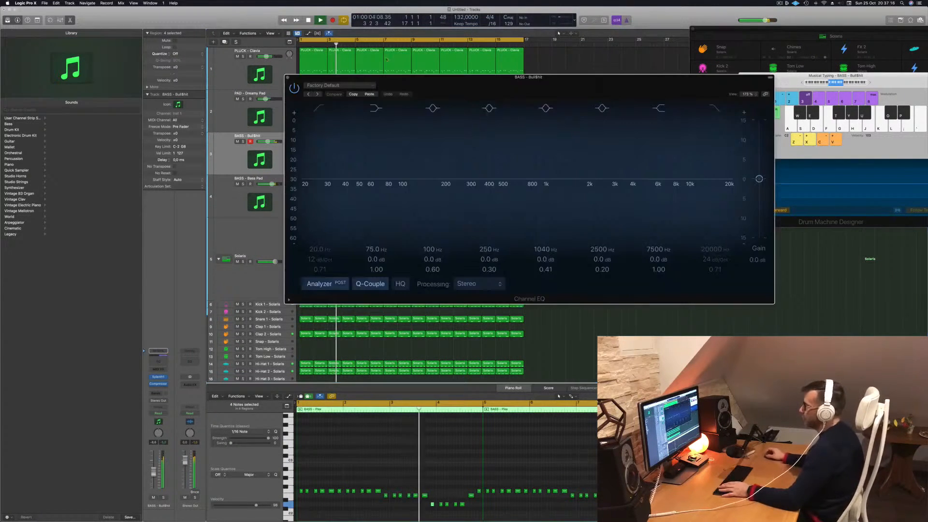
pyautogui.moveTo(323, 163); pyautogui.dragTo(481, 178)
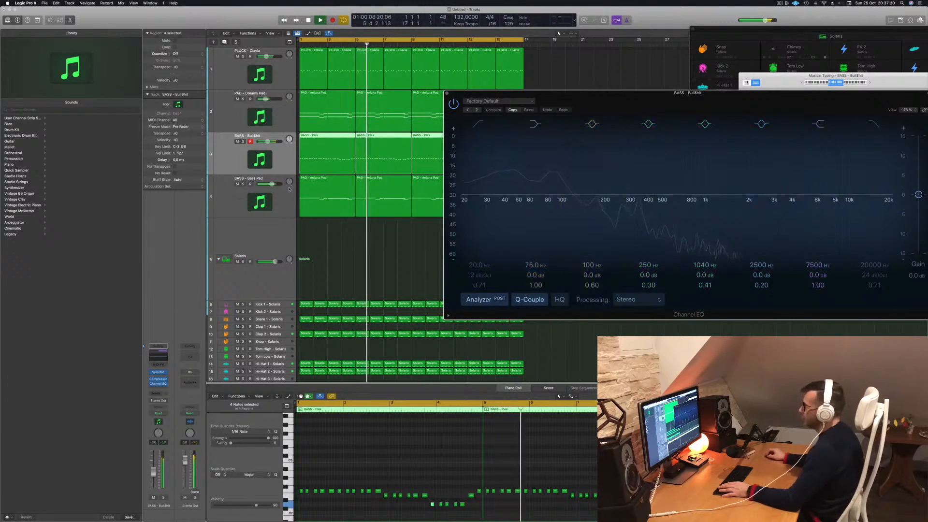
pyautogui.press('Down')
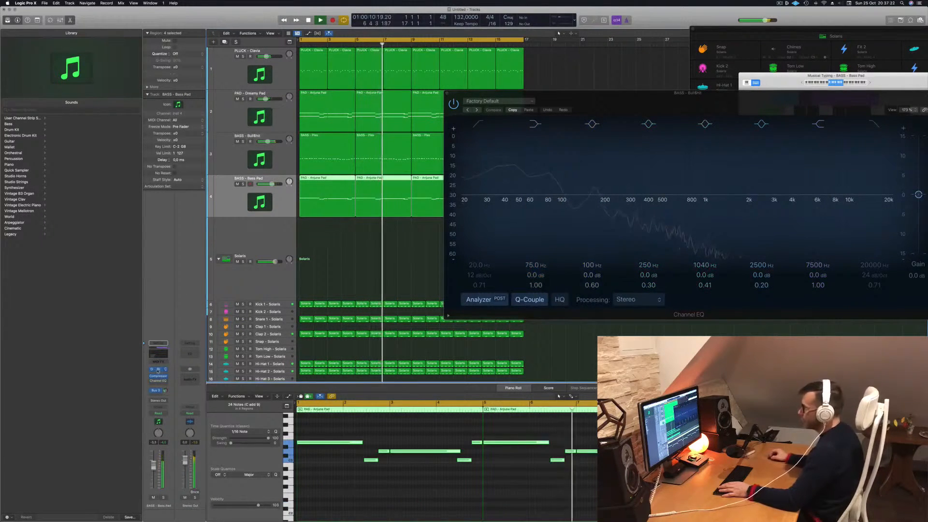
pyautogui.click(159, 370)
pyautogui.moveTo(604, 102); pyautogui.dragTo(601, 101)
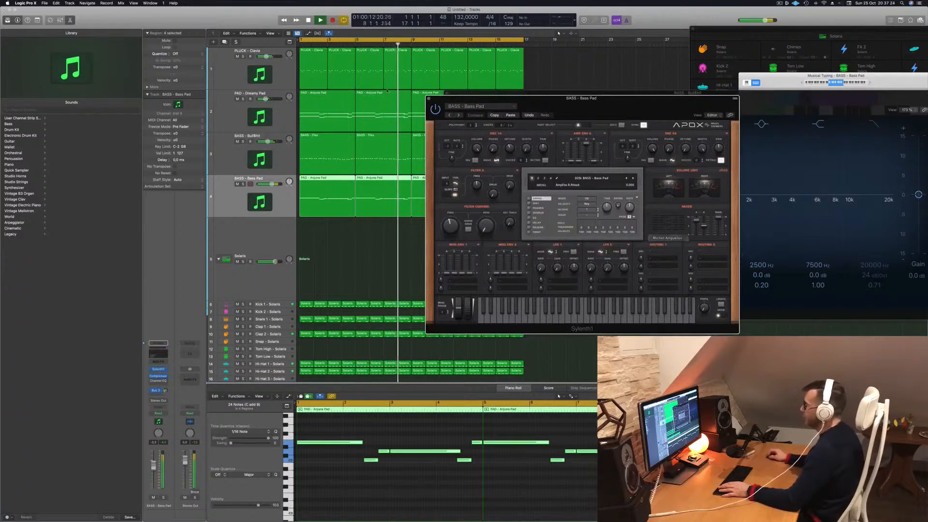
pyautogui.click(429, 98)
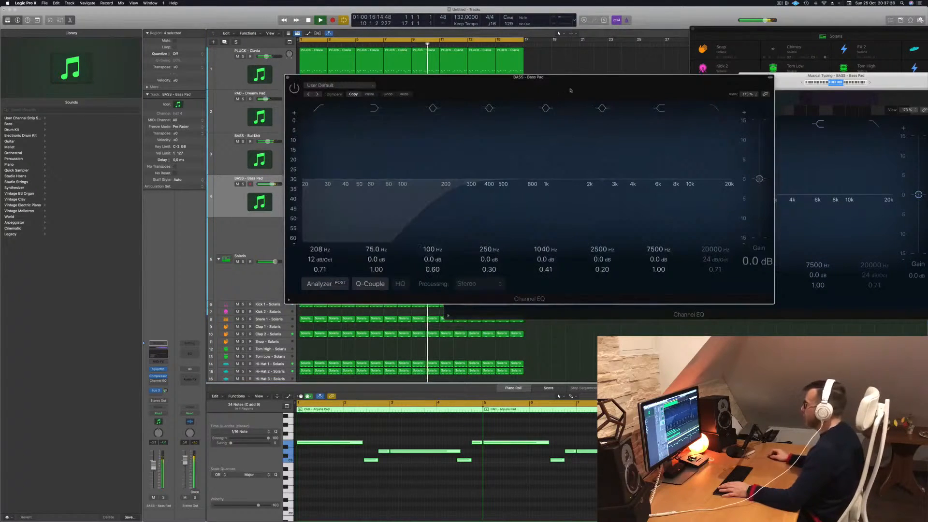
# - Enable the Bass Pad's Channel EQ with a 26.4 Hz low cut at Q 0.98 and a -4.8 dB low shelf at 106 Hz
pyautogui.click(158, 381)
pyautogui.moveTo(333, 188); pyautogui.dragTo(391, 172)
pyautogui.moveTo(92, 176); pyautogui.dragTo(172, 168)
pyautogui.click(118, 174)
pyautogui.moveTo(239, 173); pyautogui.dragTo(295, 177)
pyautogui.moveTo(331, 284); pyautogui.dragTo(199, 277)
pyautogui.moveTo(473, 168); pyautogui.dragTo(734, 267)
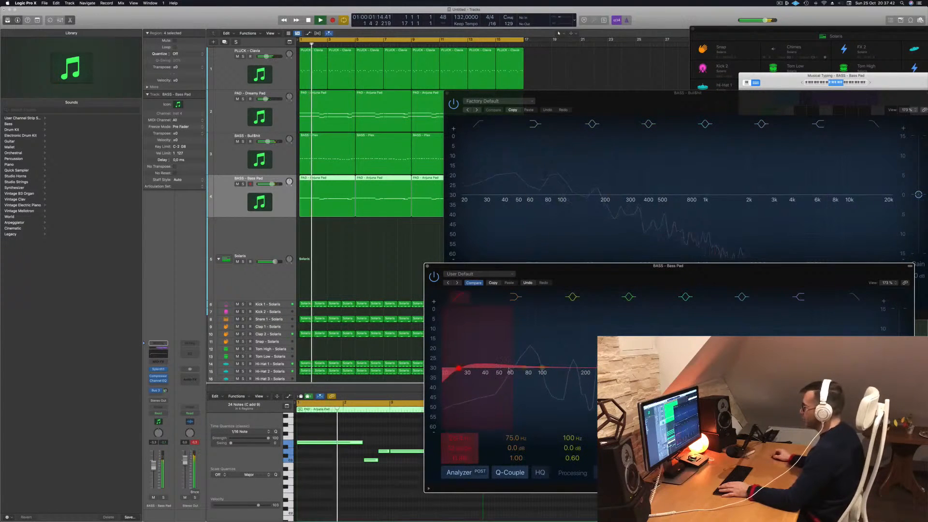
pyautogui.moveTo(525, 376); pyautogui.dragTo(531, 391)
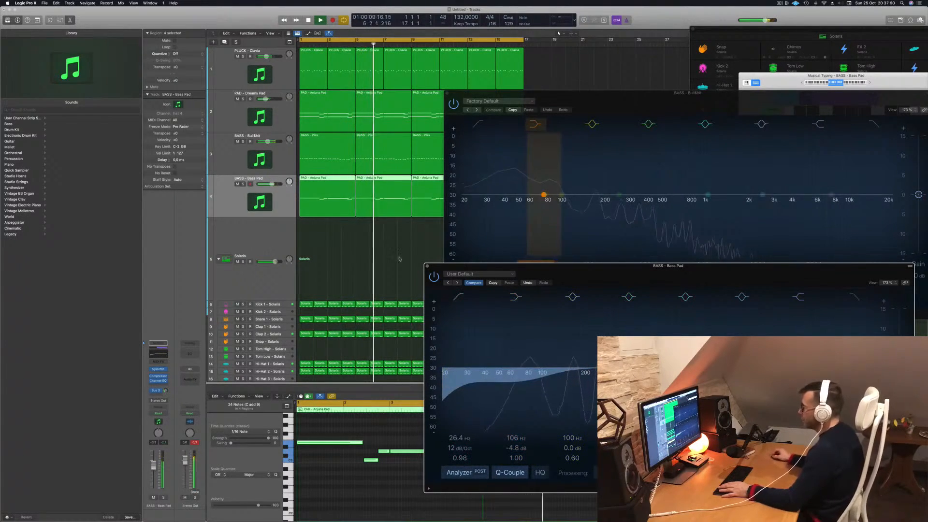
# - Solo both bass tracks and play them from the start to compare their spectra in the two Channel EQs
pyautogui.click(164, 498)
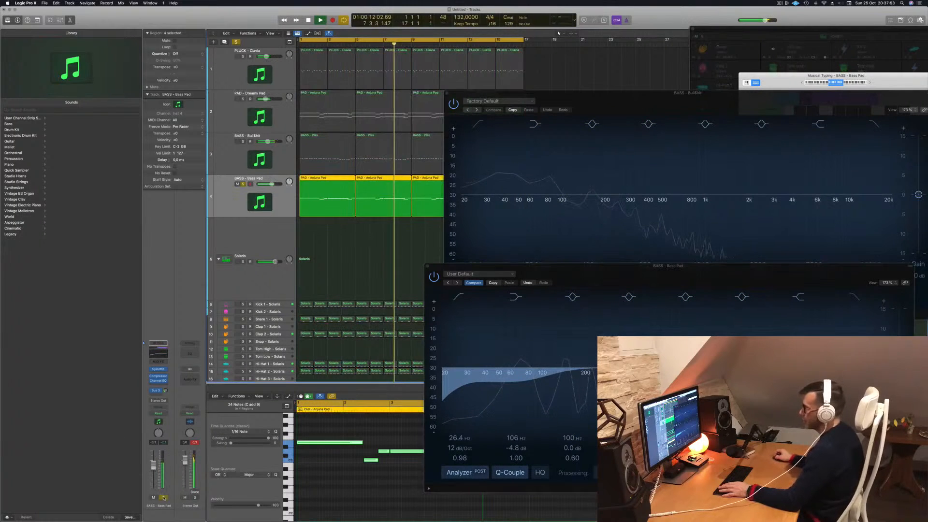
pyautogui.click(242, 141)
pyautogui.moveTo(624, 60); pyautogui.dragTo(626, 29)
pyautogui.press('space')
pyautogui.press('space')
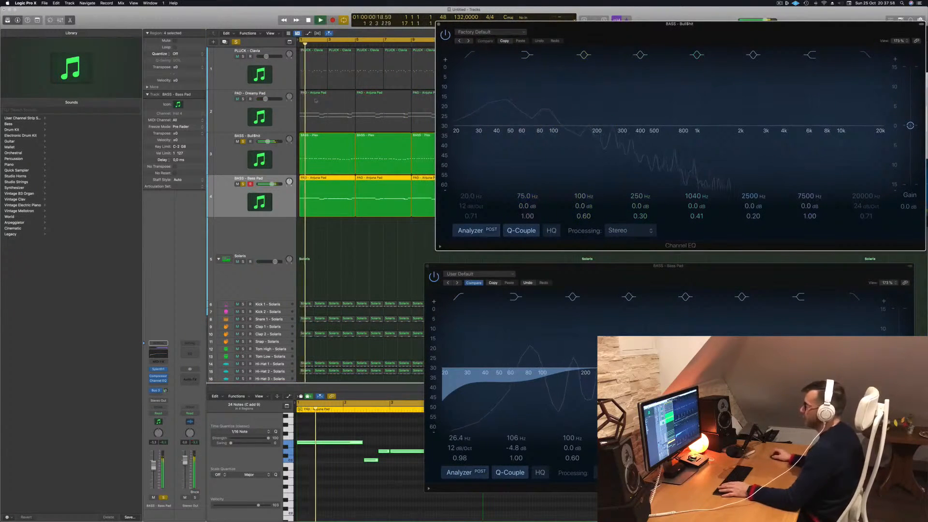
pyautogui.click(319, 162)
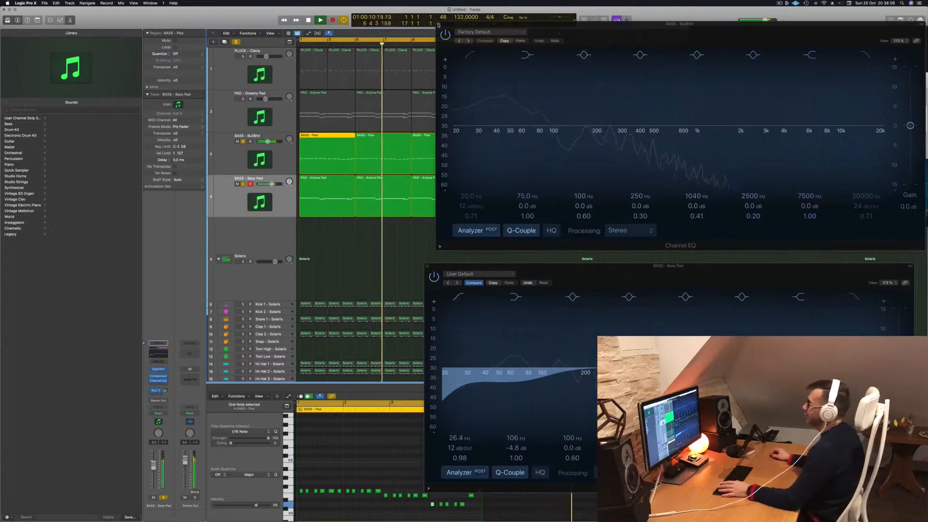
# - Close the first bass track's EQ, inspect its Sylenth1 settings, and move the Bass Pad's EQ window beneath the tracks
pyautogui.click(438, 25)
pyautogui.click(226, 165)
pyautogui.press('Return')
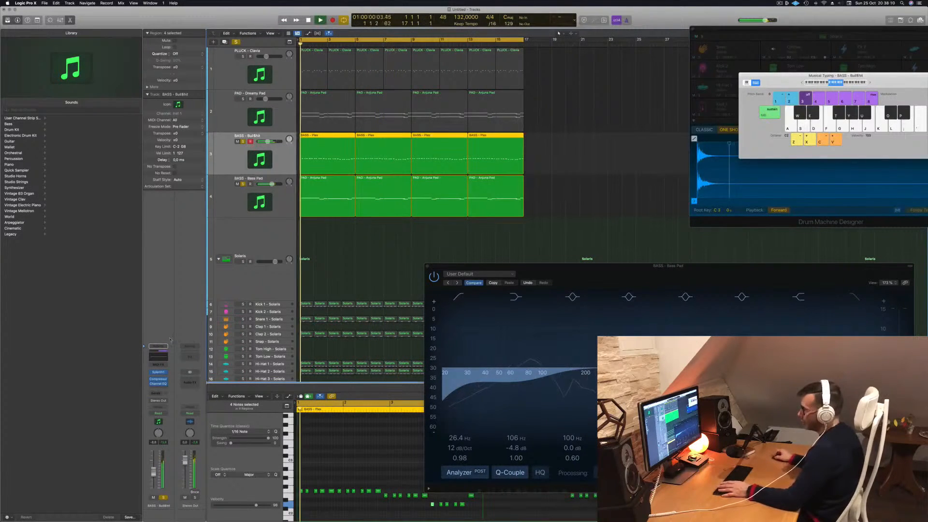
pyautogui.click(159, 373)
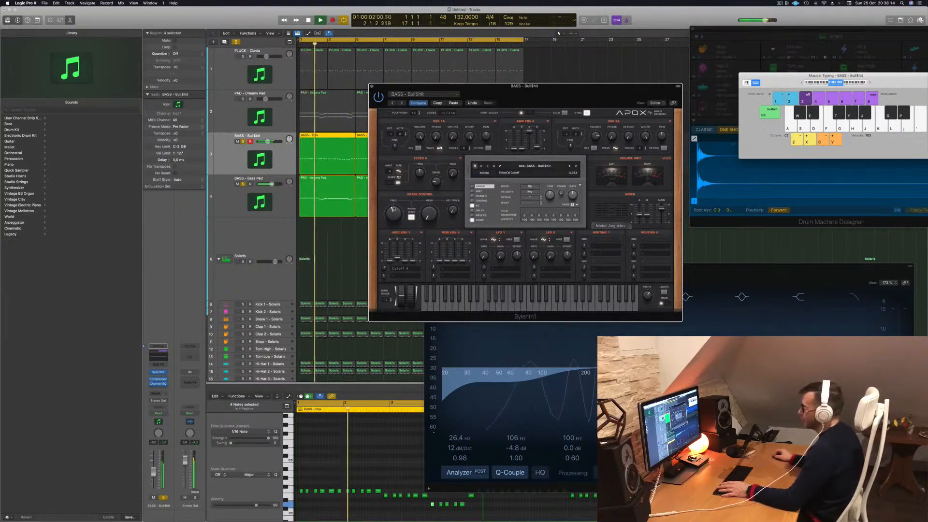
pyautogui.click(372, 87)
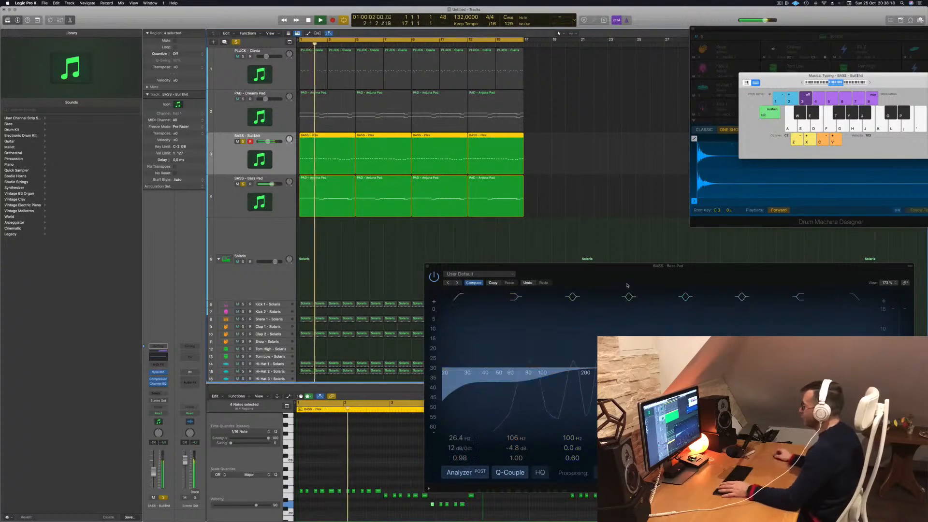
pyautogui.moveTo(431, 268); pyautogui.dragTo(304, 221)
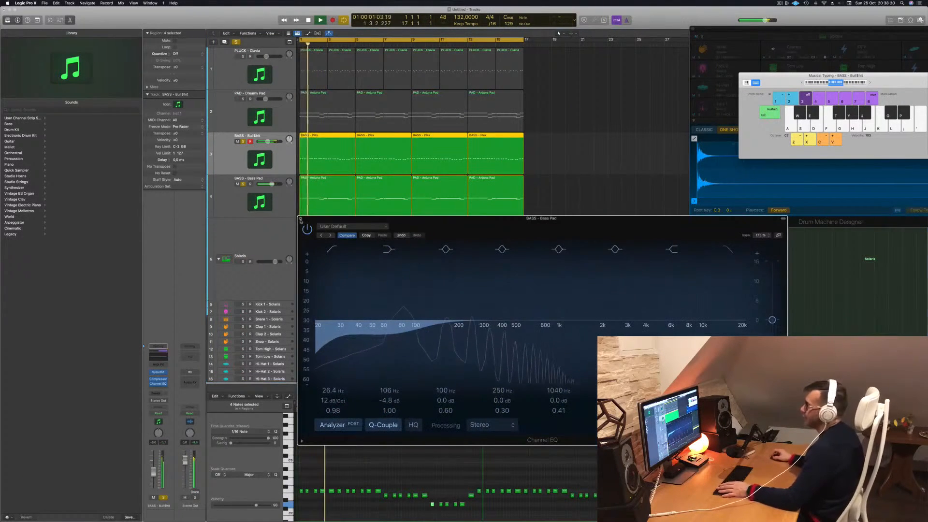
# - Close the Bass Pad's Channel EQ, clear the solos on both bass tracks, and check the Dreamy Pad track in the full mix
pyautogui.click(300, 219)
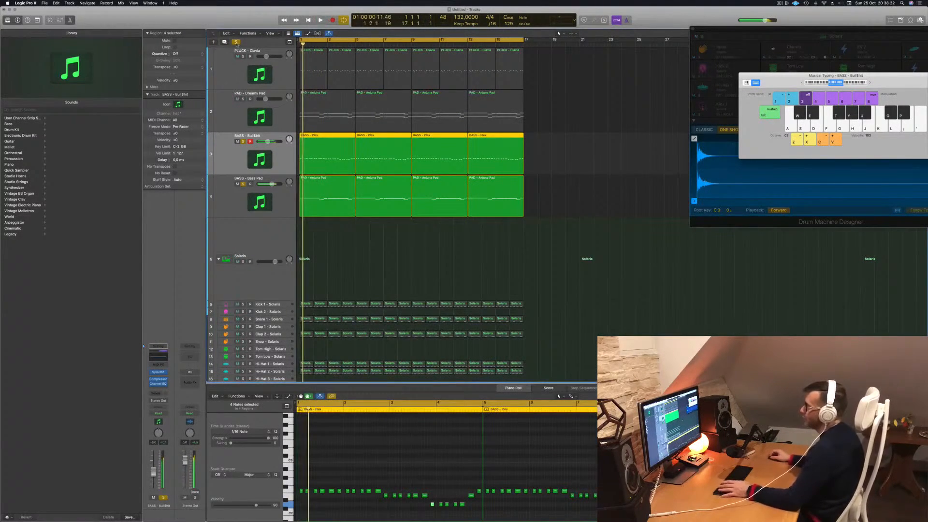
pyautogui.click(236, 43)
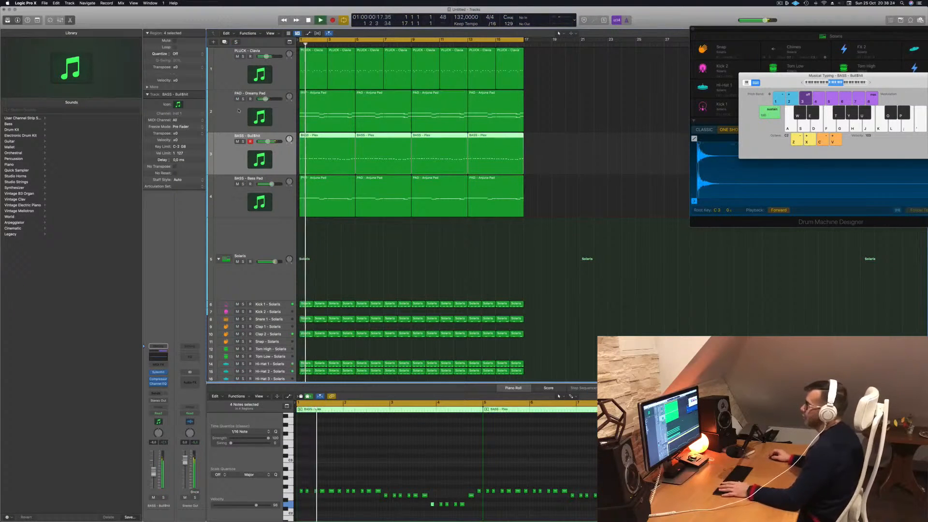
pyautogui.click(238, 111)
pyautogui.click(244, 99)
pyautogui.click(243, 99)
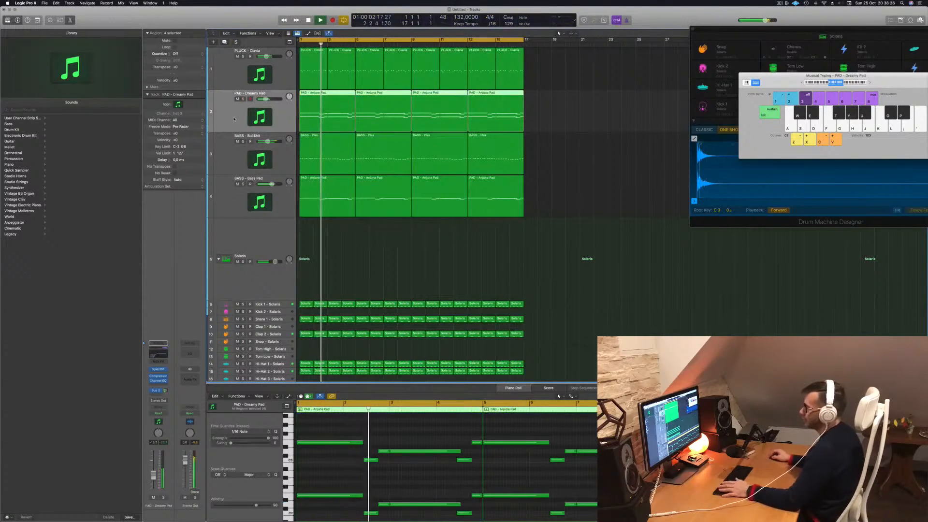
# - Adjust the Dreamy Pad's bus send and raise the filter cutoff in its Sylenth1
pyautogui.click(167, 391)
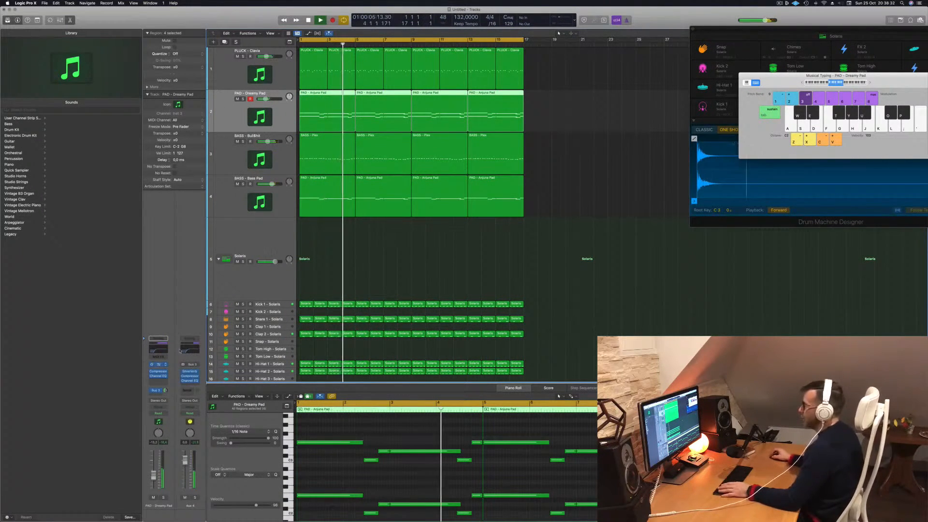
pyautogui.click(155, 365)
pyautogui.moveTo(383, 260); pyautogui.dragTo(384, 250)
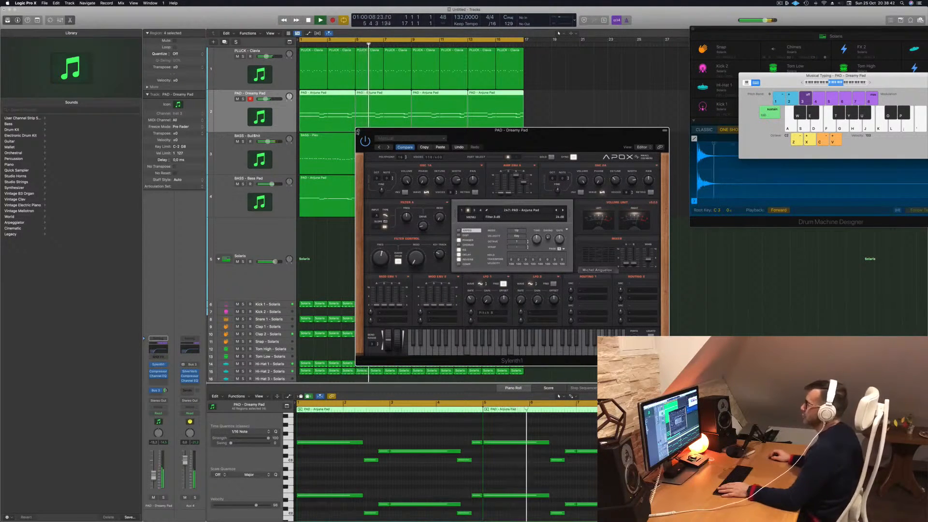
pyautogui.click(358, 131)
pyautogui.click(374, 237)
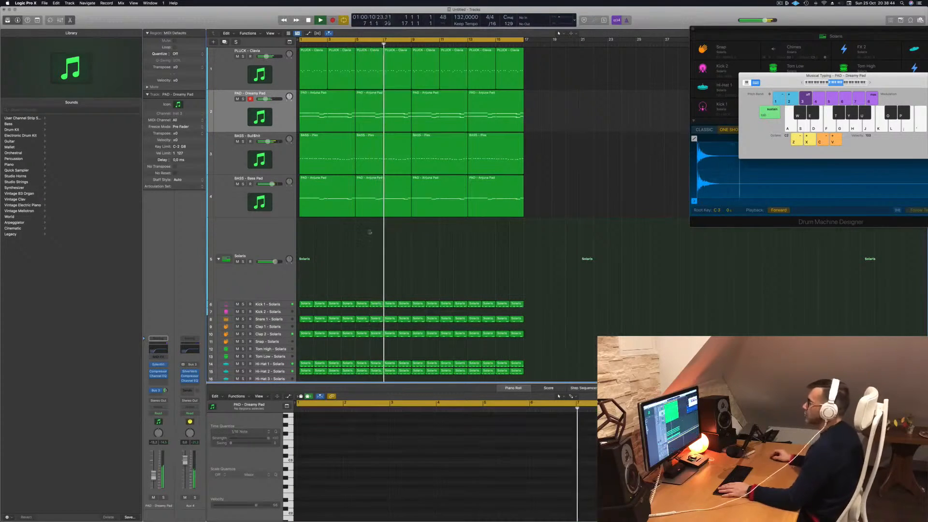
# - Add a new track with the same settings as the Bass Pad and move its Sylenth1 window clear of the tracks
pyautogui.click(238, 197)
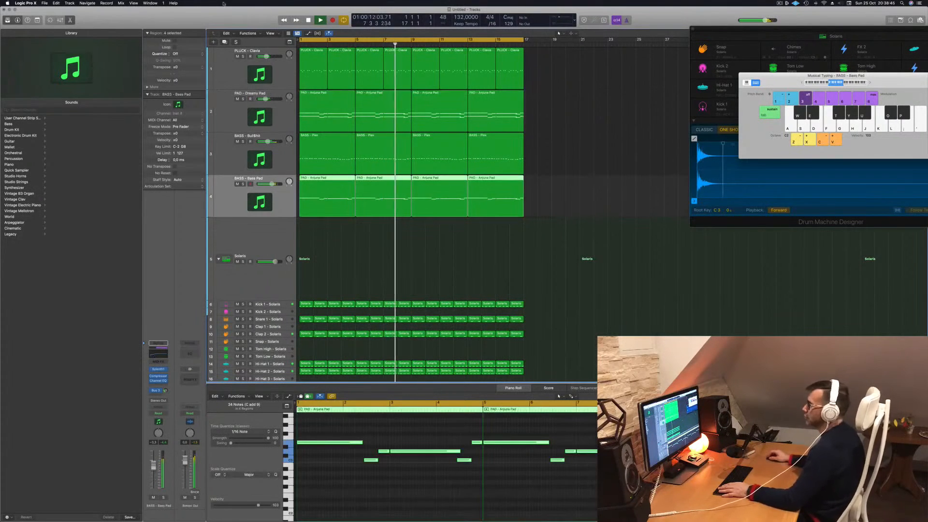
pyautogui.click(224, 42)
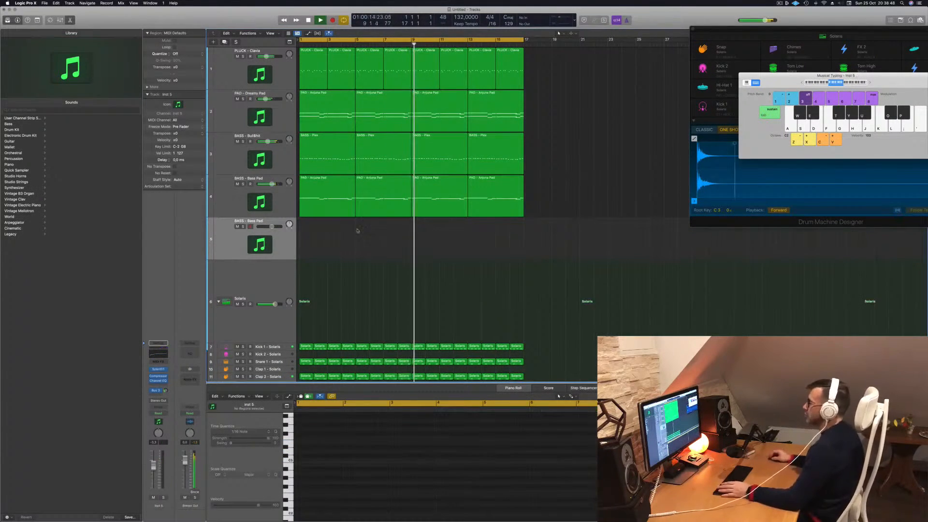
pyautogui.press('Return')
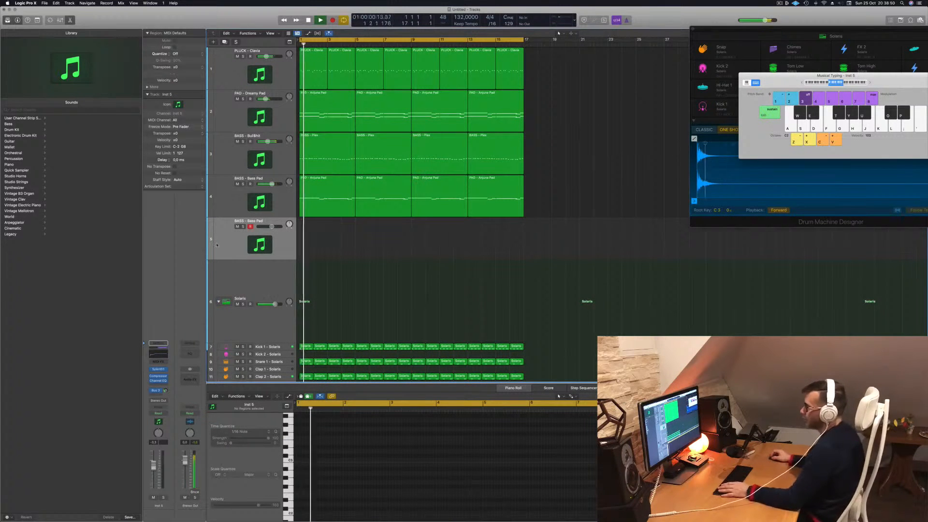
pyautogui.click(158, 370)
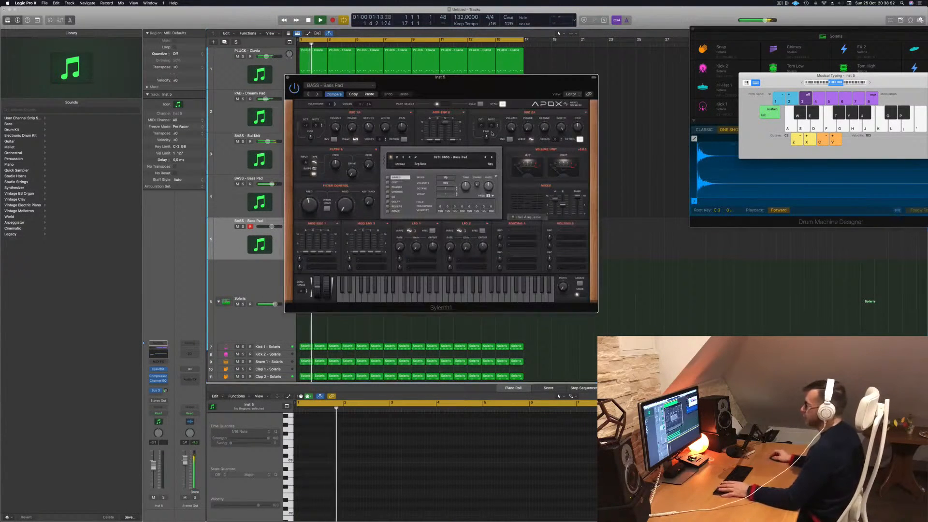
pyautogui.moveTo(465, 77); pyautogui.dragTo(588, 110)
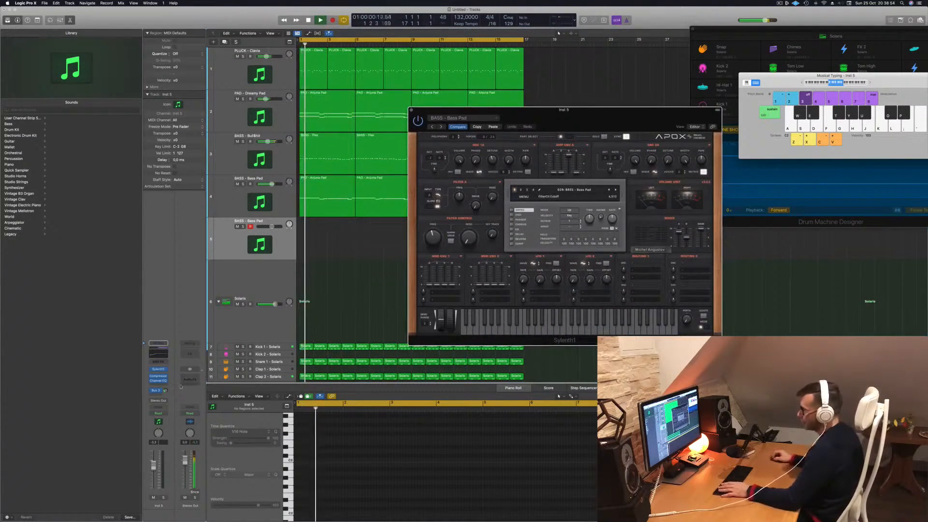
# - Adjust the new track's bus send, then audition its Bass Pad patch in a higher octave with a raised filter cutoff
pyautogui.click(166, 391)
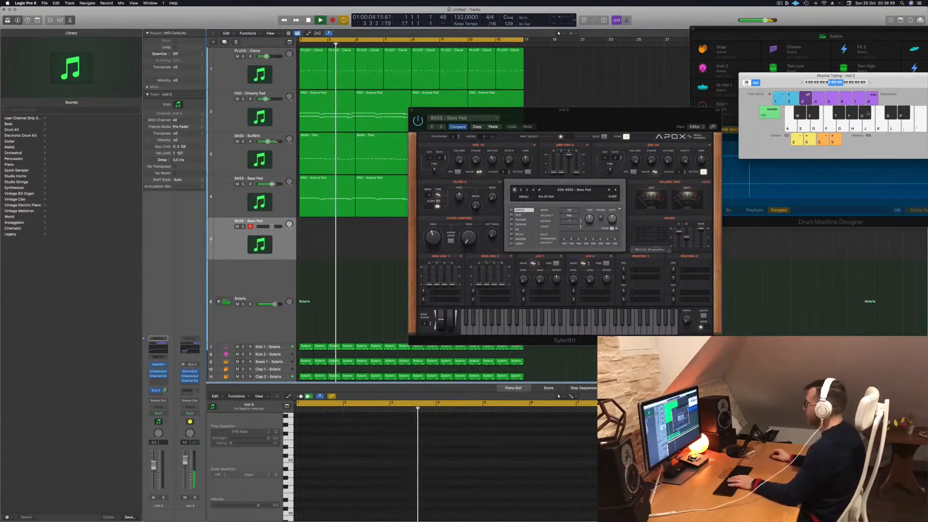
pyautogui.press('x')
pyautogui.moveTo(902, 82); pyautogui.dragTo(753, 82)
pyautogui.moveTo(433, 236); pyautogui.dragTo(433, 221)
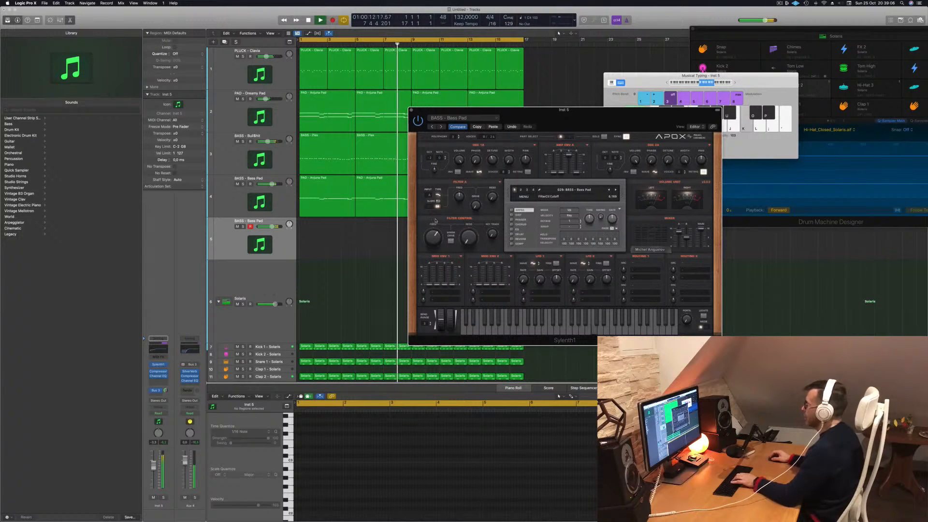
pyautogui.click(736, 83)
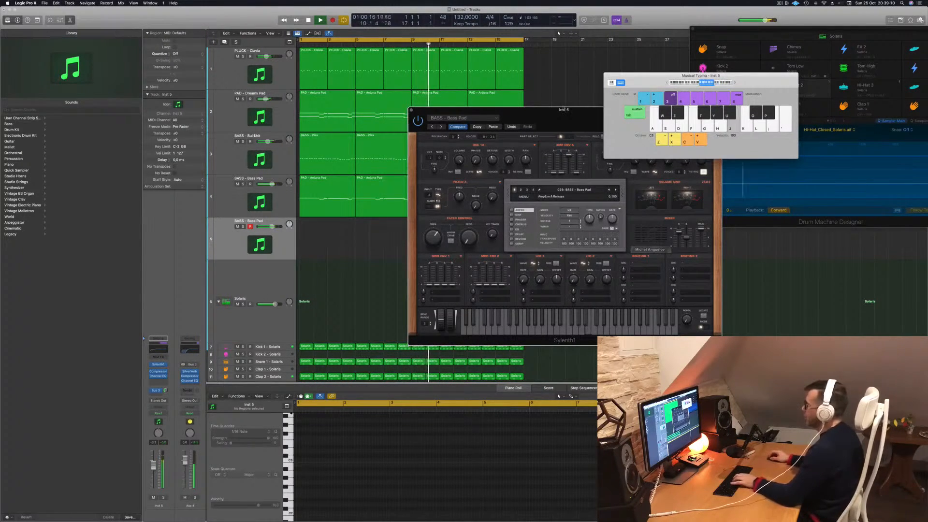
pyautogui.moveTo(565, 117); pyautogui.dragTo(551, 149)
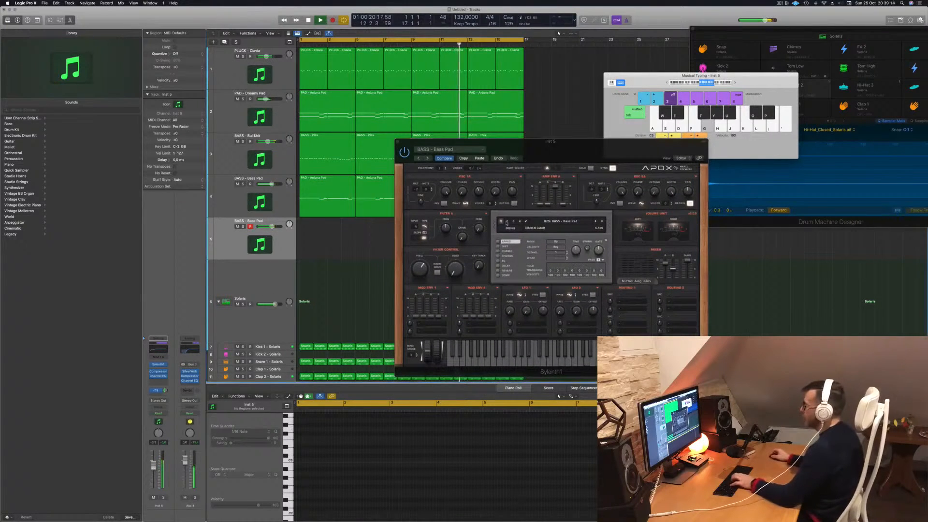
# - Load the LEAD - 80's Cop preset in the new track's Sylenth1 and move its window off the preset area
pyautogui.click(547, 221)
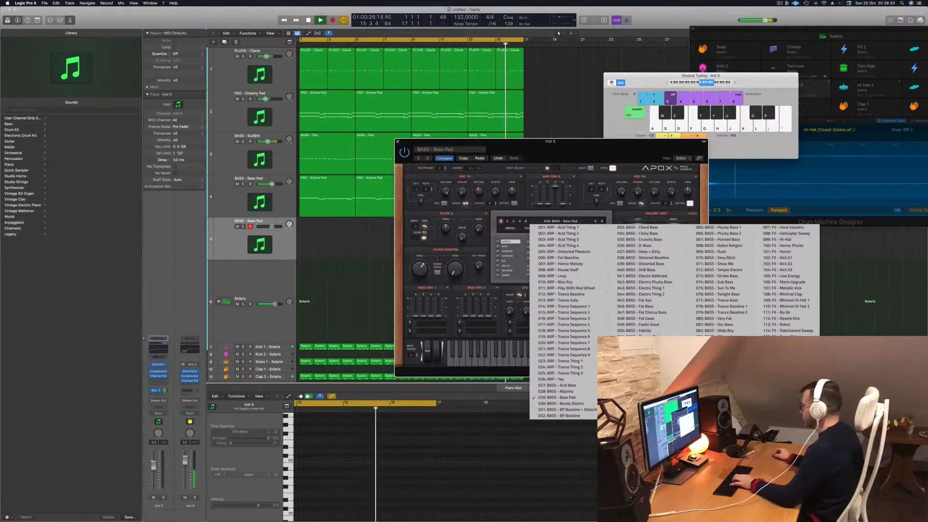
pyautogui.click(785, 385)
pyautogui.moveTo(649, 171); pyautogui.dragTo(701, 133)
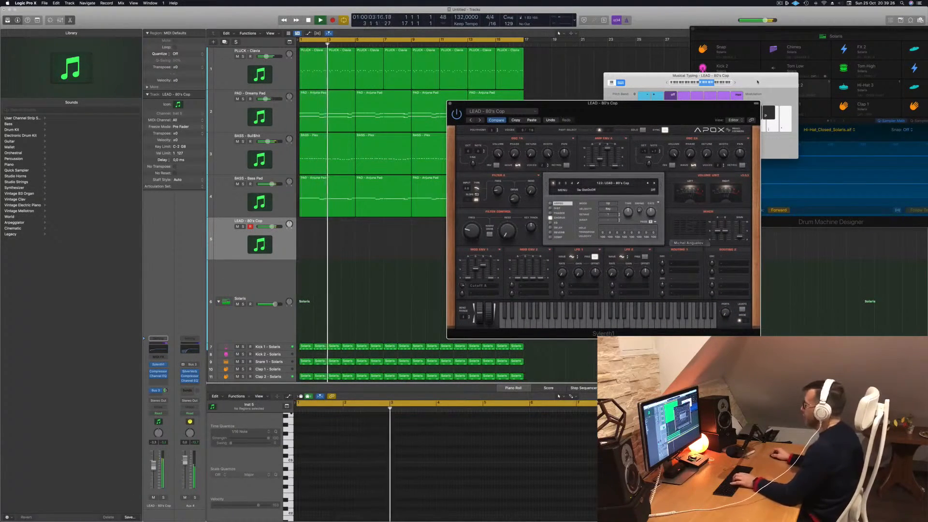
# - Rearrange the Musical Typing and Sylenth1 windows, audition the 80's Cop lead from the keyboard, and lower its track volume
pyautogui.moveTo(647, 76); pyautogui.dragTo(670, 77)
pyautogui.press('j')
pyautogui.moveTo(593, 110); pyautogui.dragTo(496, 137)
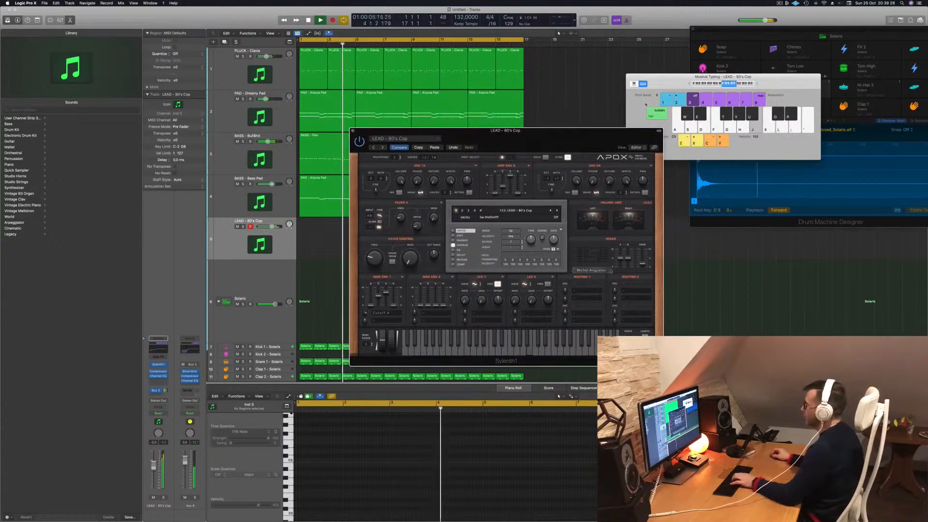
pyautogui.click(758, 85)
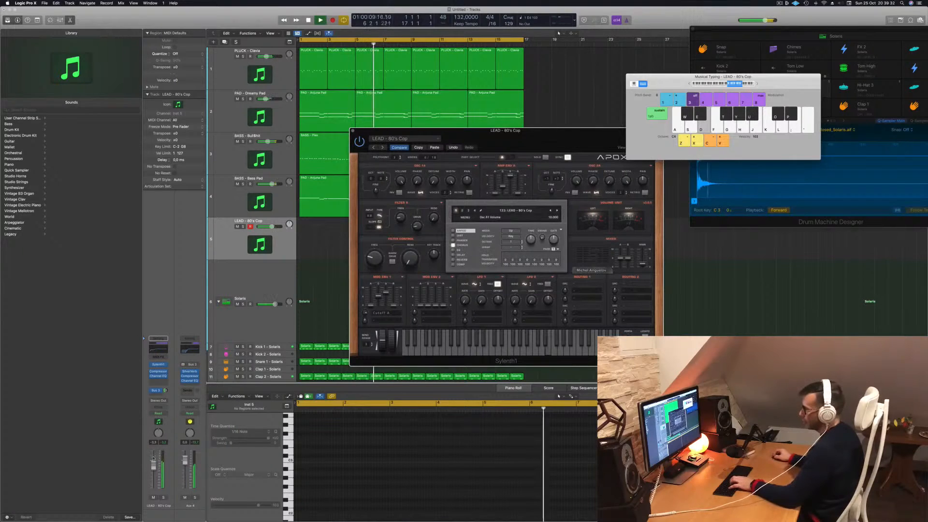
pyautogui.moveTo(153, 456); pyautogui.dragTo(154, 464)
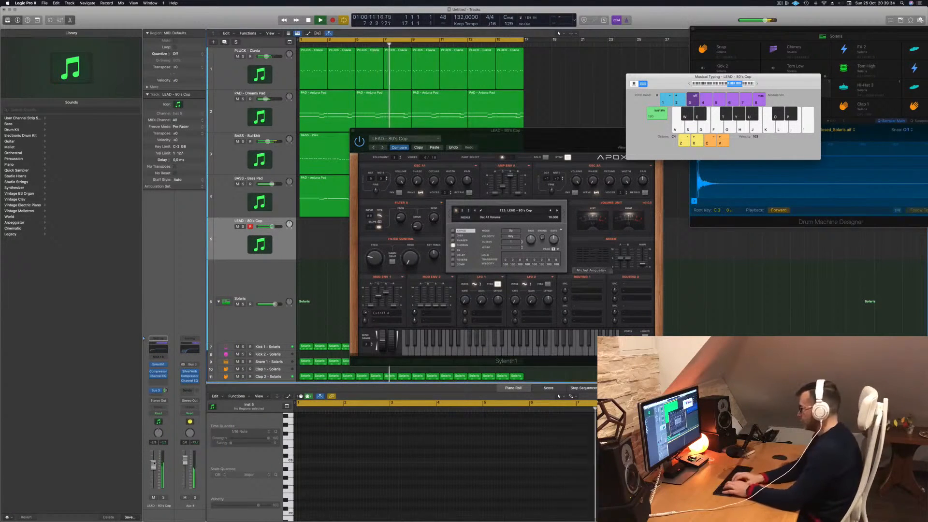
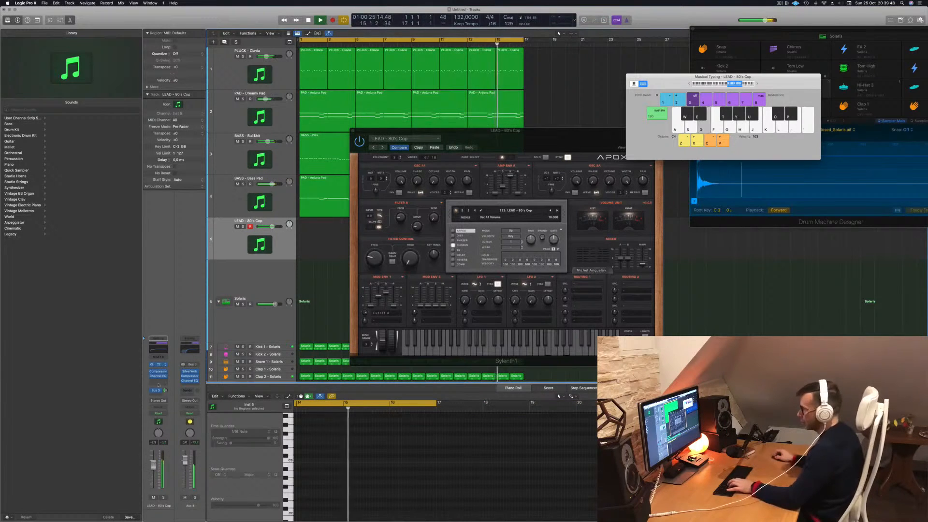
# - Adjust the lead track's Compressor threshold while auditioning the 80's Cop sound, and raise the track volume slightly
pyautogui.click(160, 372)
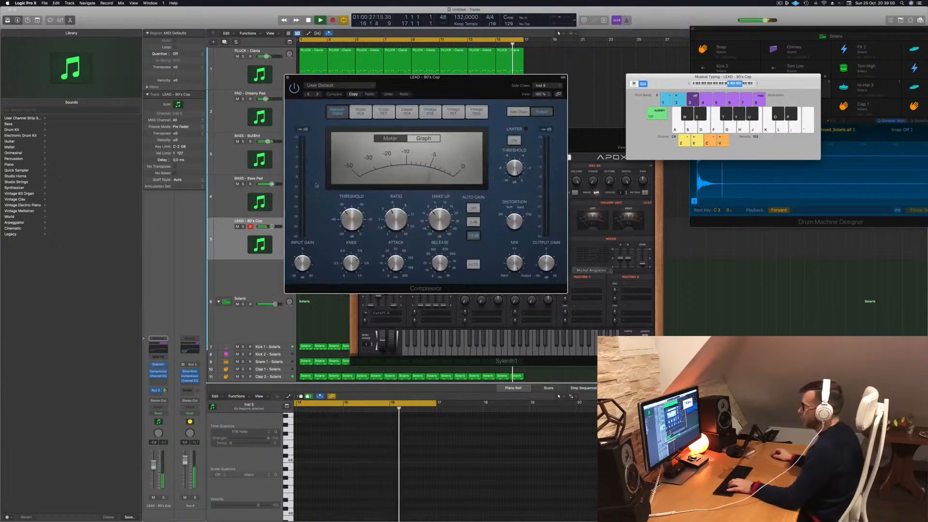
pyautogui.press('d')
pyautogui.moveTo(352, 201); pyautogui.dragTo(351, 195)
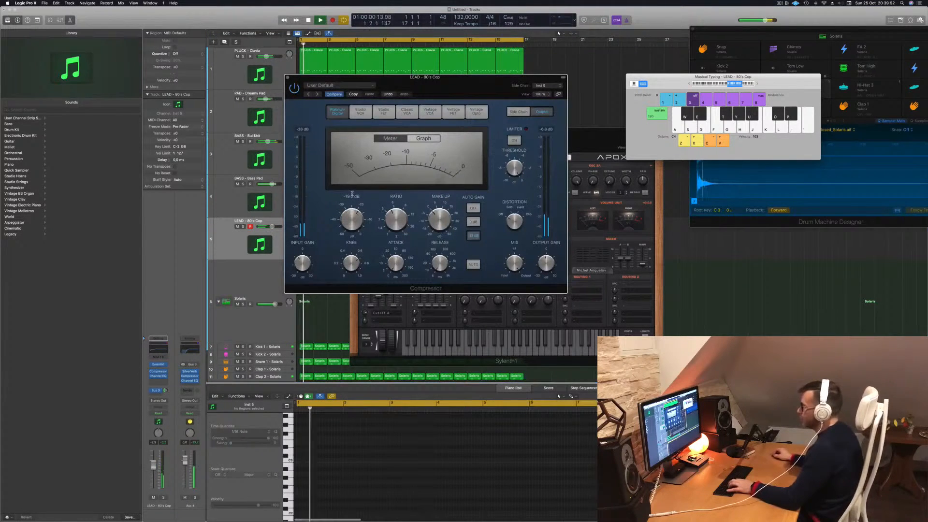
pyautogui.press('d')
pyautogui.press('h')
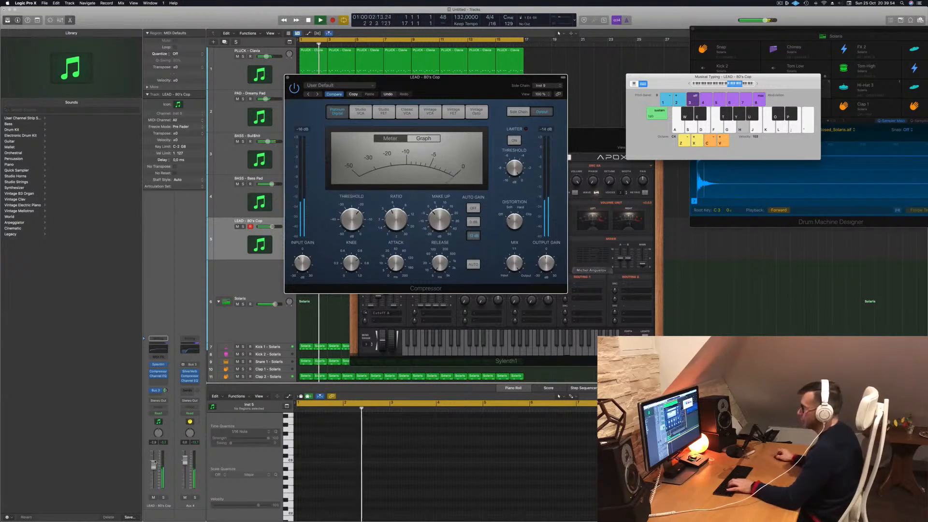
pyautogui.moveTo(272, 226); pyautogui.dragTo(276, 226)
pyautogui.press('d')
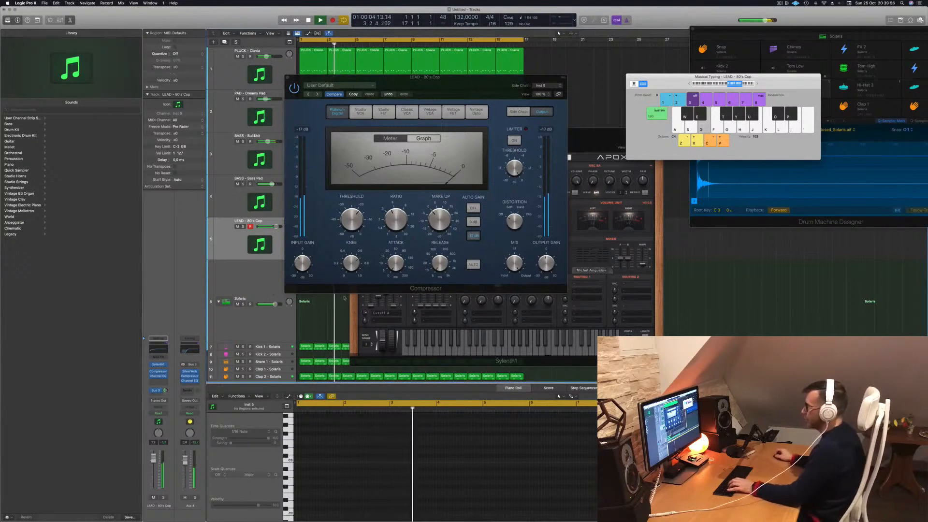
pyautogui.moveTo(353, 217); pyautogui.dragTo(353, 218)
pyautogui.press('h')
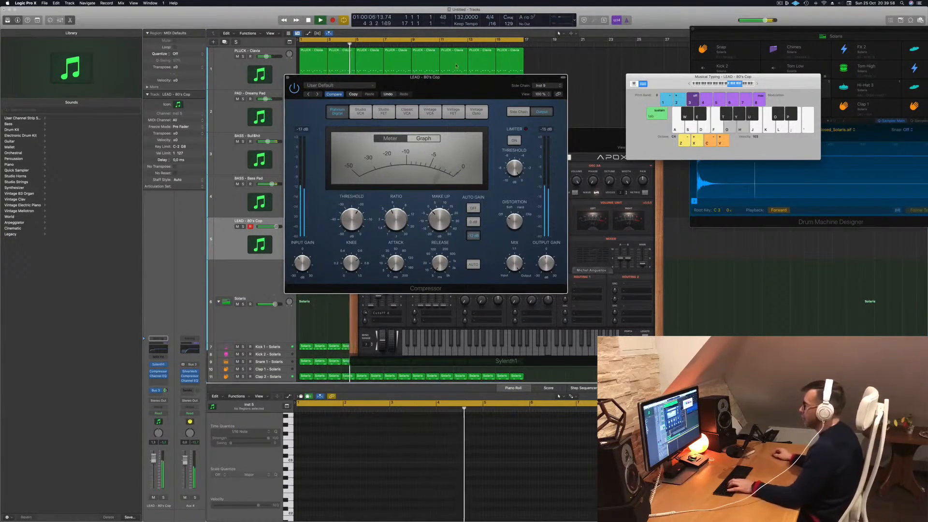
# - Move the Compressor window clear of Sylenth1 and rehearse the lead melody over the playing arrangement
pyautogui.moveTo(466, 89); pyautogui.dragTo(859, 138)
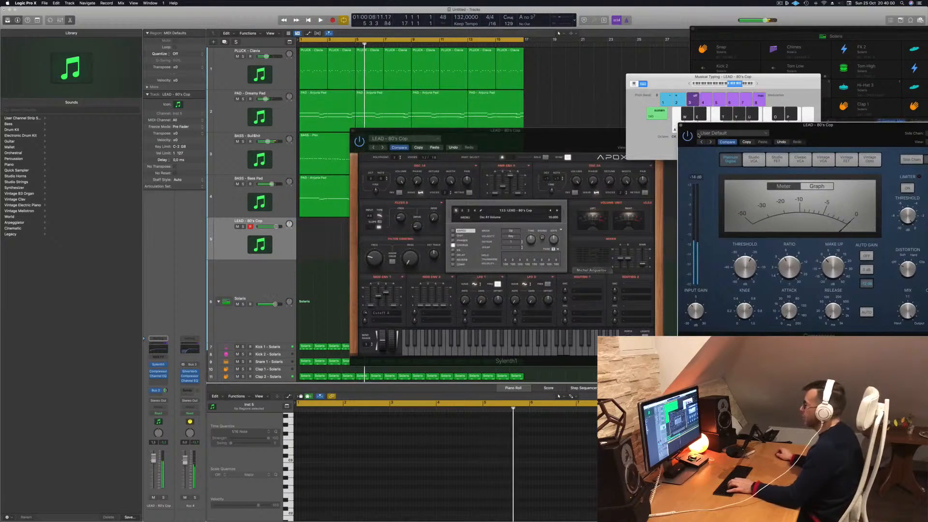
pyautogui.click(564, 143)
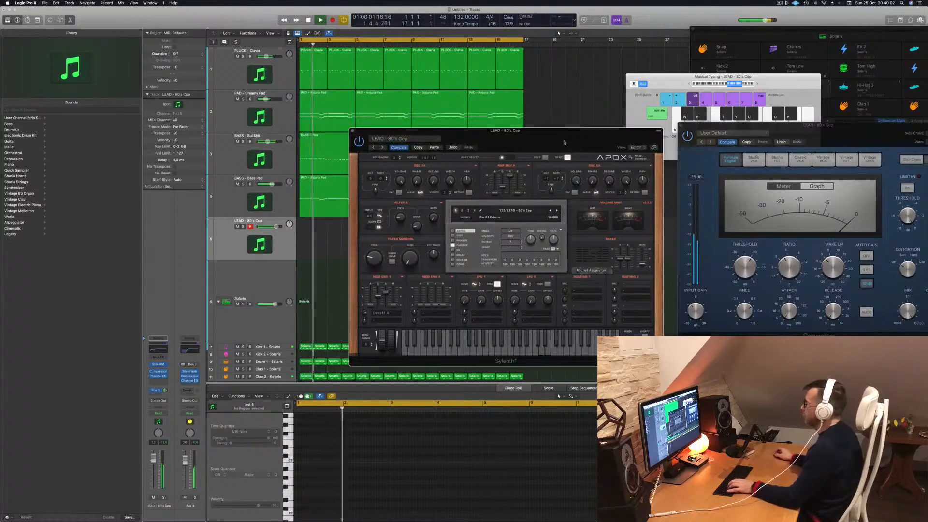
pyautogui.press('d')
pyautogui.press('j')
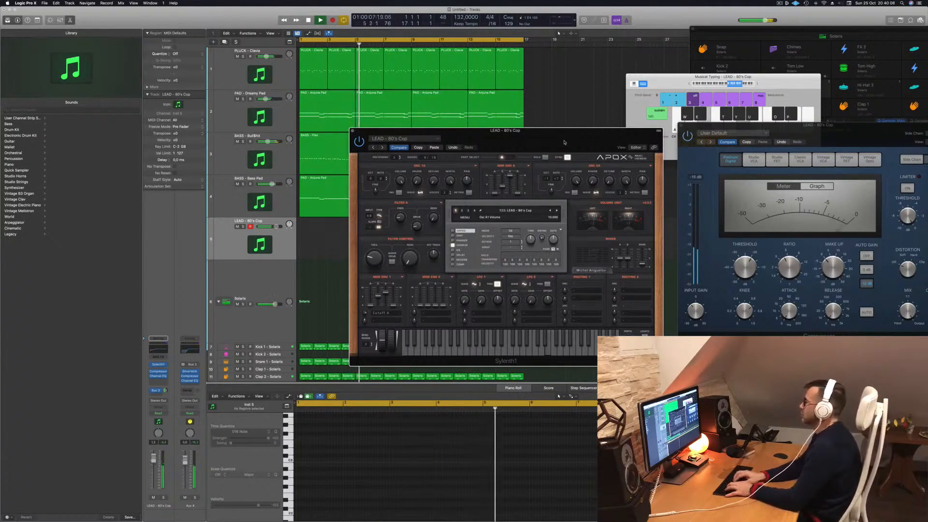
pyautogui.press('j')
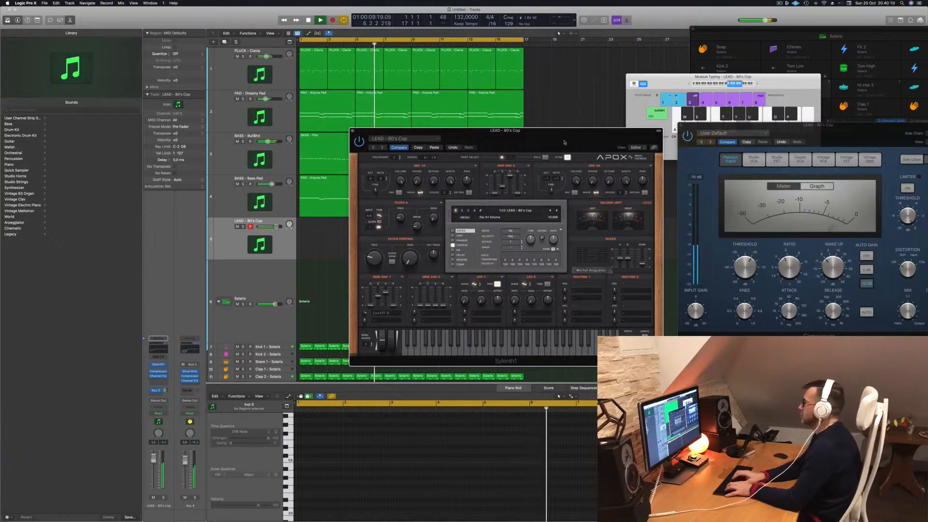
pyautogui.press('k')
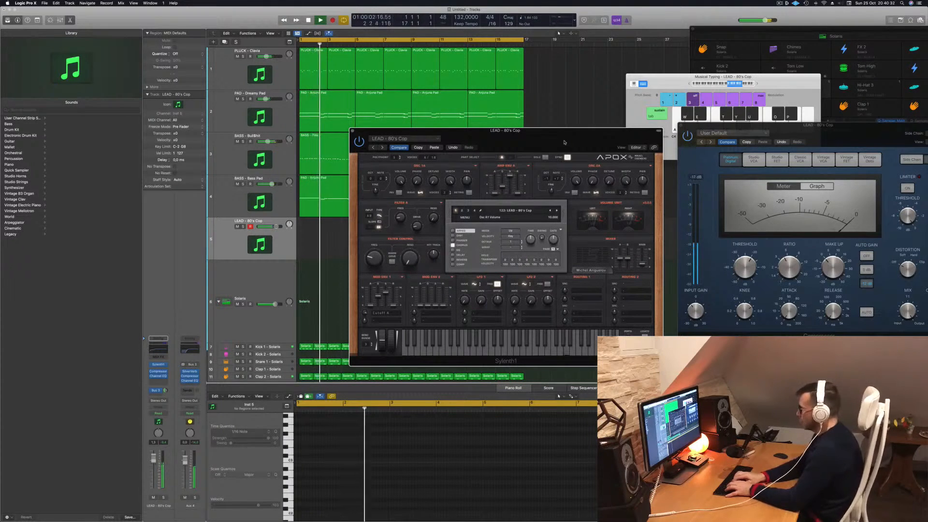
# - Record a four-bar 80's Cop lead melody from bar 5, stop, and move the Sylenth1 window off the regions
pyautogui.press('r')
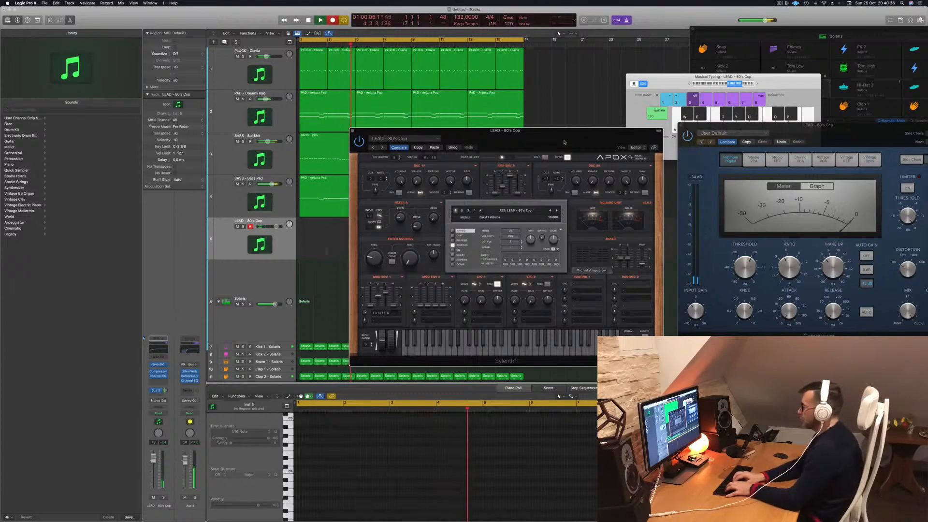
pyautogui.press('d')
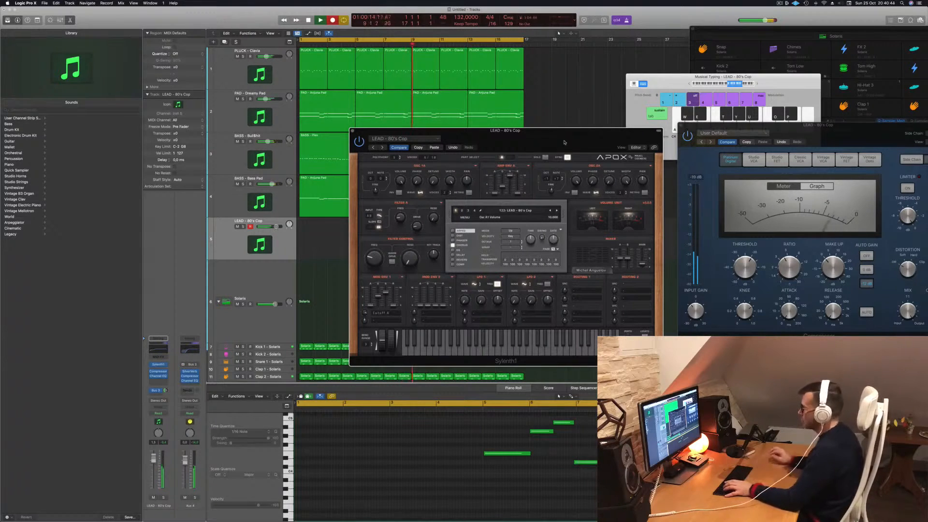
pyautogui.press('space')
pyautogui.moveTo(528, 144); pyautogui.dragTo(685, 126)
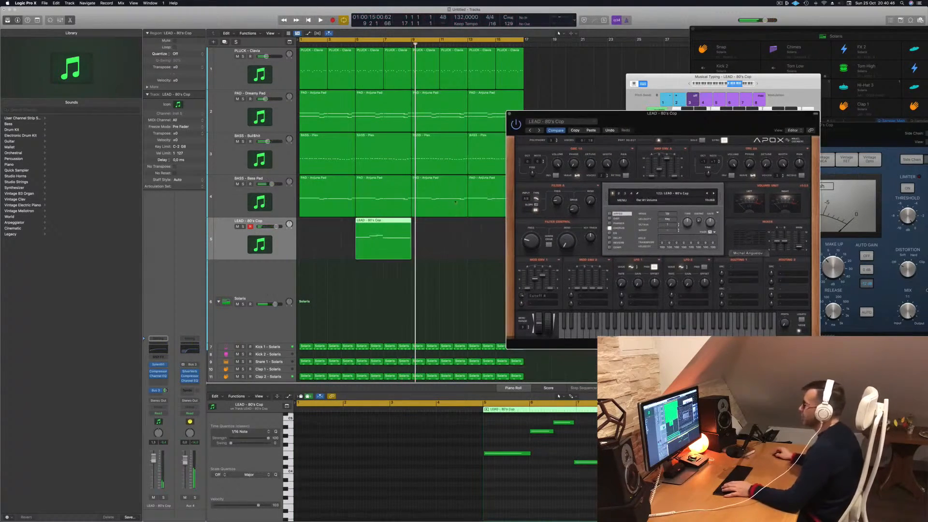
# - Move the recorded lead region to bar 1, select all its notes, and play the arrangement from the start
pyautogui.moveTo(378, 223); pyautogui.dragTo(322, 223)
pyautogui.press('super+a')
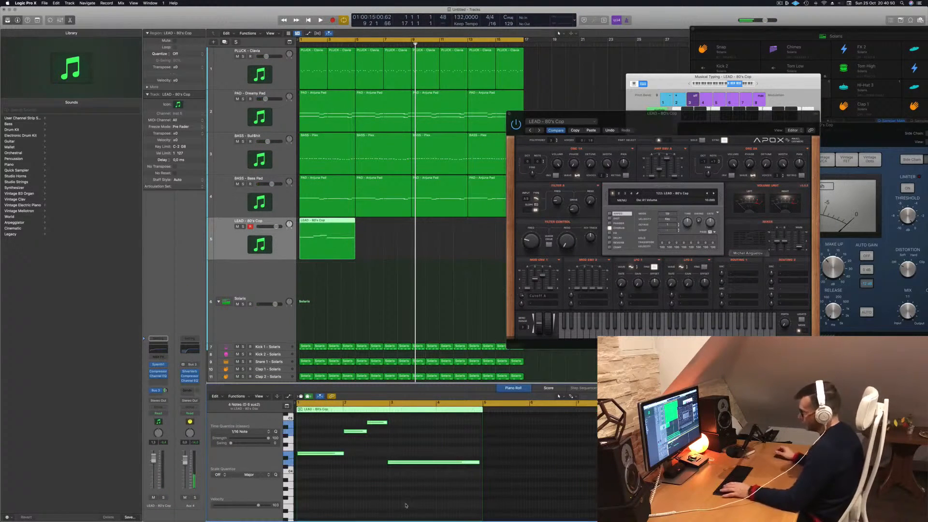
pyautogui.press('Return')
pyautogui.press('space')
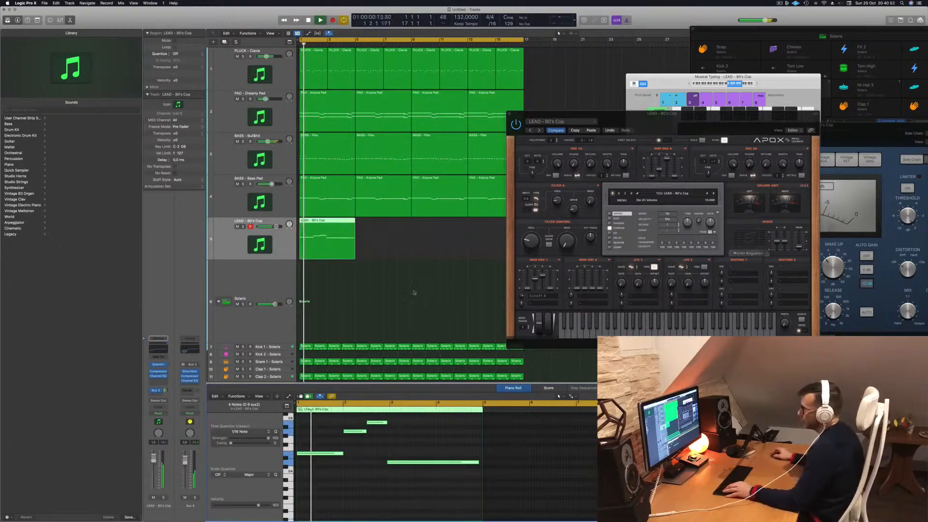
pyautogui.moveTo(687, 121); pyautogui.dragTo(626, 82)
pyautogui.press('Return')
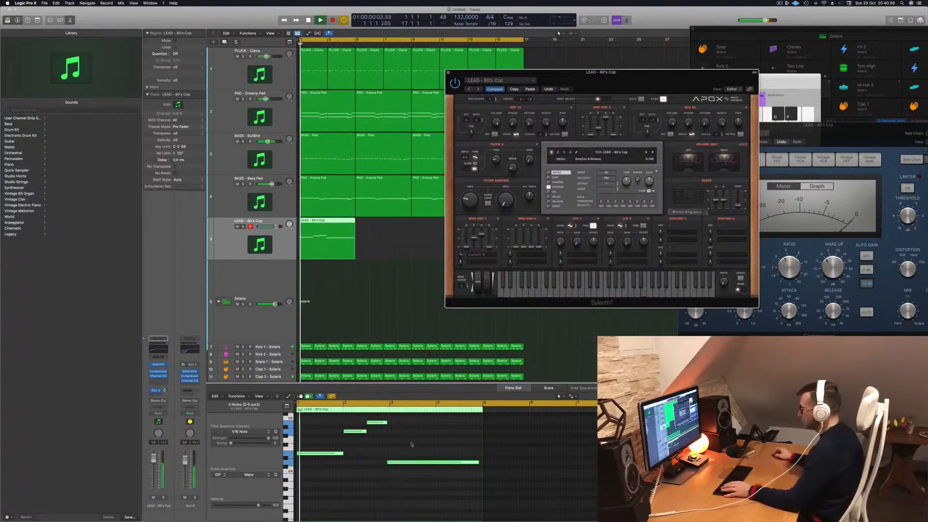
# - Shift the lead's last note to the start of bar 3 and extend the earlier notes so each meets the next
pyautogui.moveTo(412, 443); pyautogui.dragTo(420, 476)
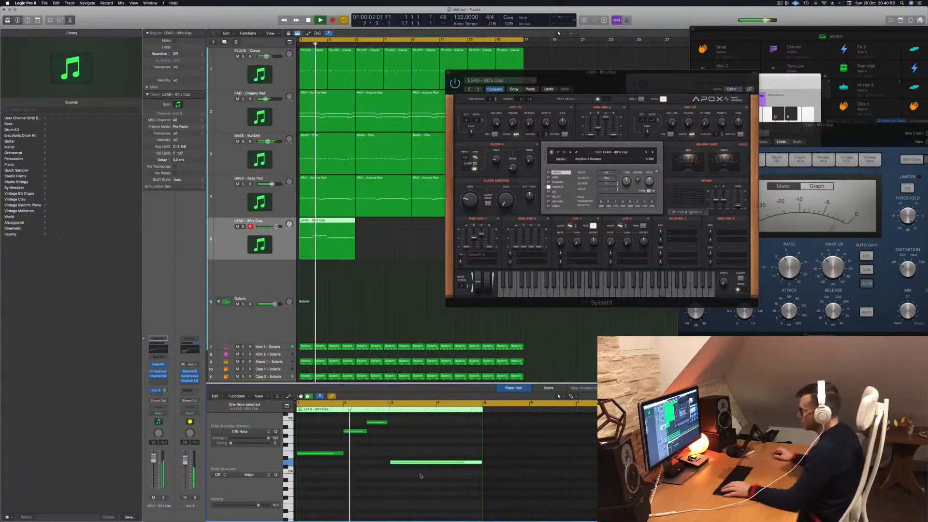
pyautogui.hscroll(5, 420, 447)
pyautogui.moveTo(396, 424); pyautogui.dragTo(402, 425)
pyautogui.press('Return')
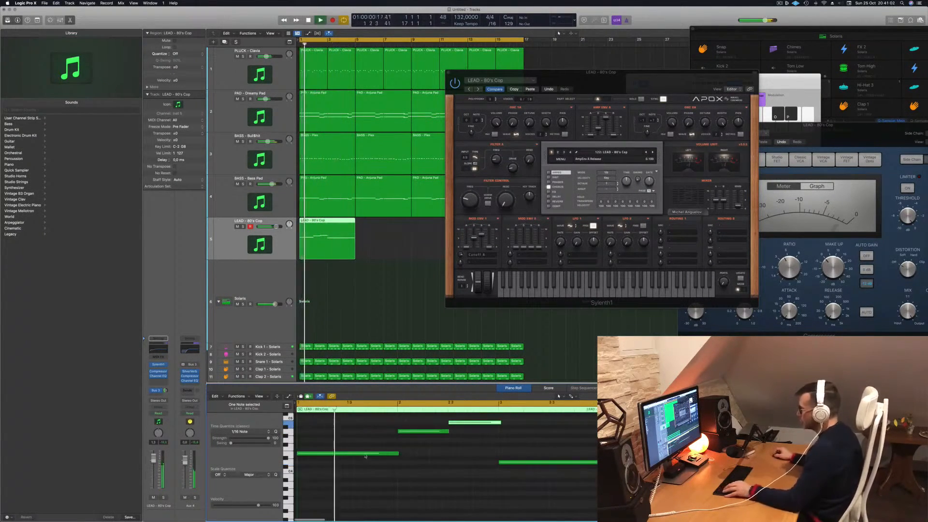
pyautogui.click(398, 454)
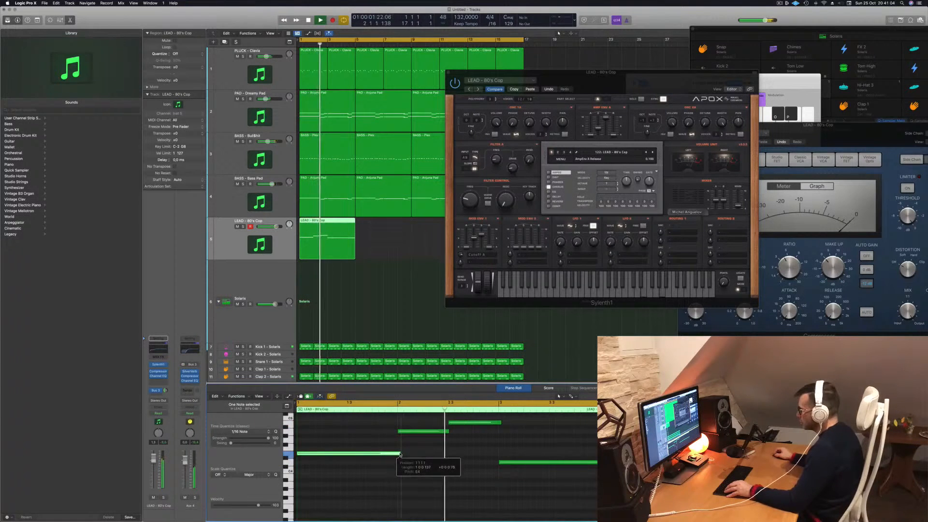
pyautogui.click(447, 432)
pyautogui.press('Return')
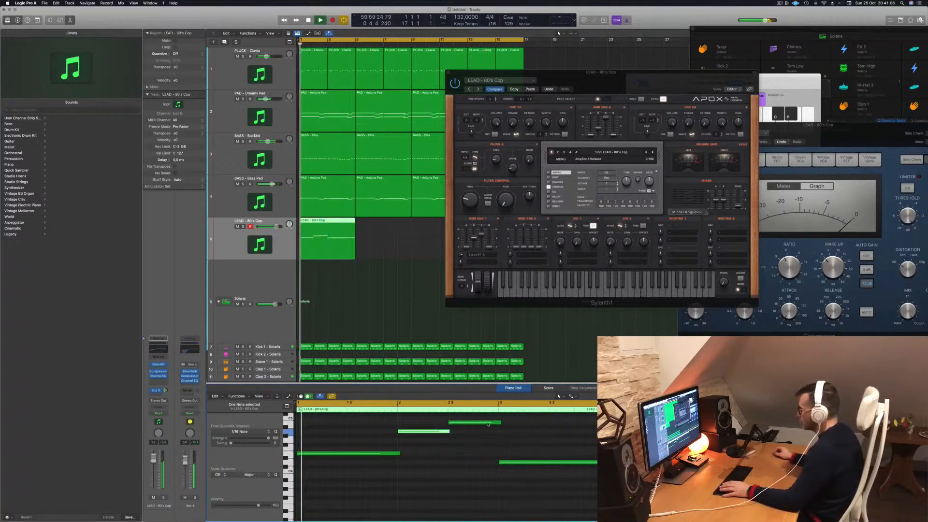
# - Try Pitch A and Phase A as Sylenth1's LFO 1 modulation destinations while listening to the lead
pyautogui.moveTo(652, 83); pyautogui.dragTo(563, 116)
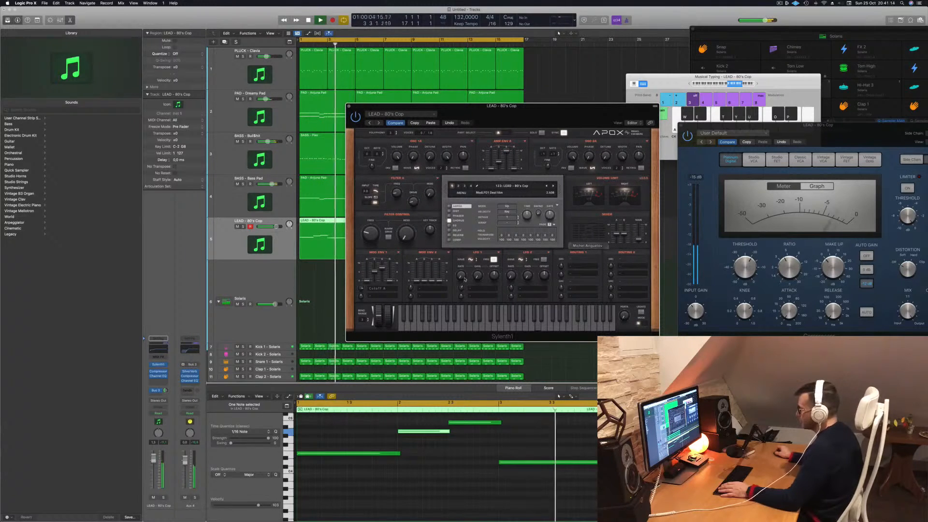
pyautogui.press('space')
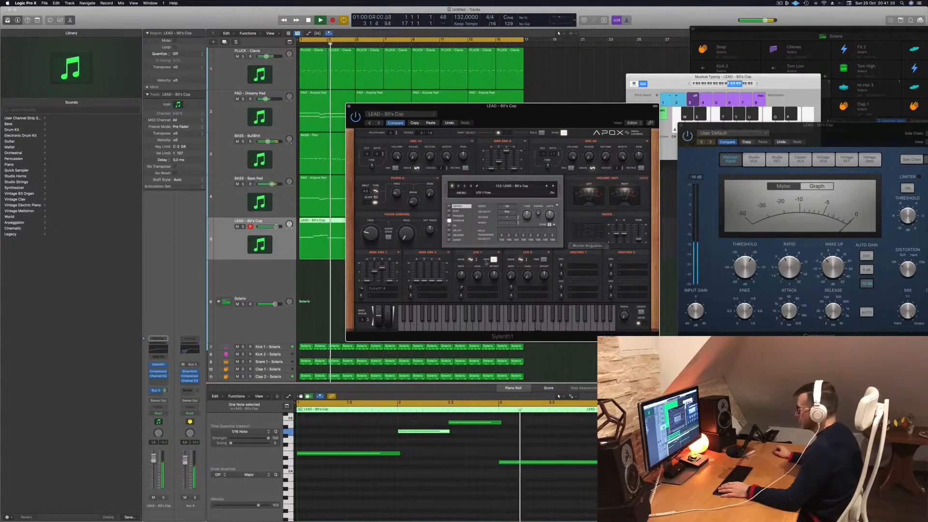
pyautogui.click(479, 289)
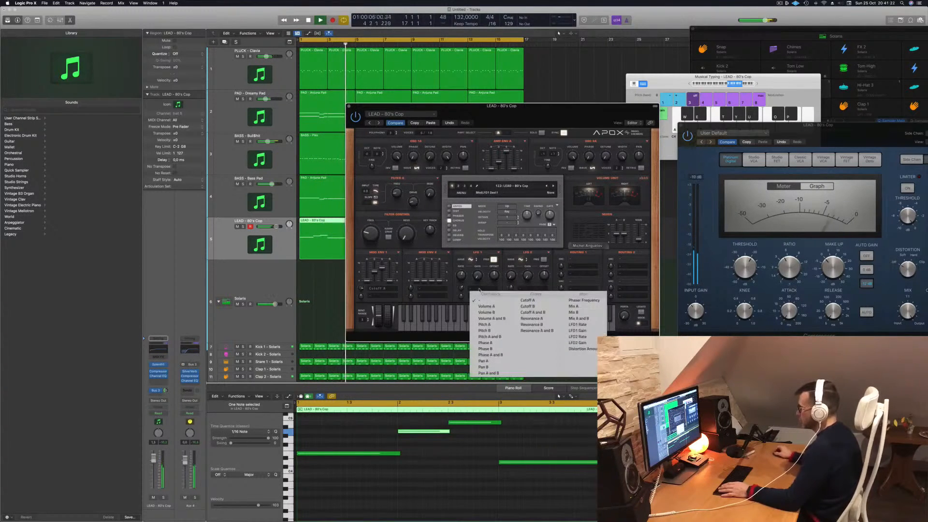
pyautogui.click(483, 325)
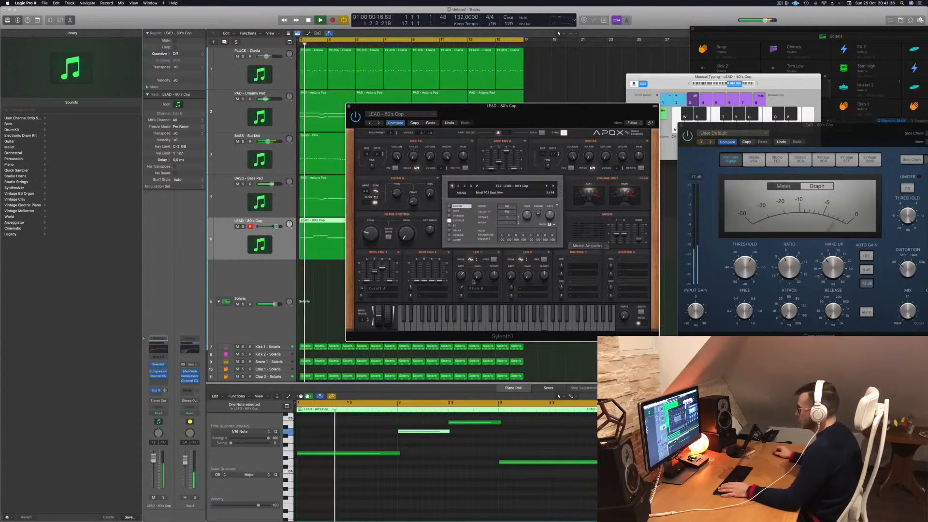
pyautogui.click(477, 288)
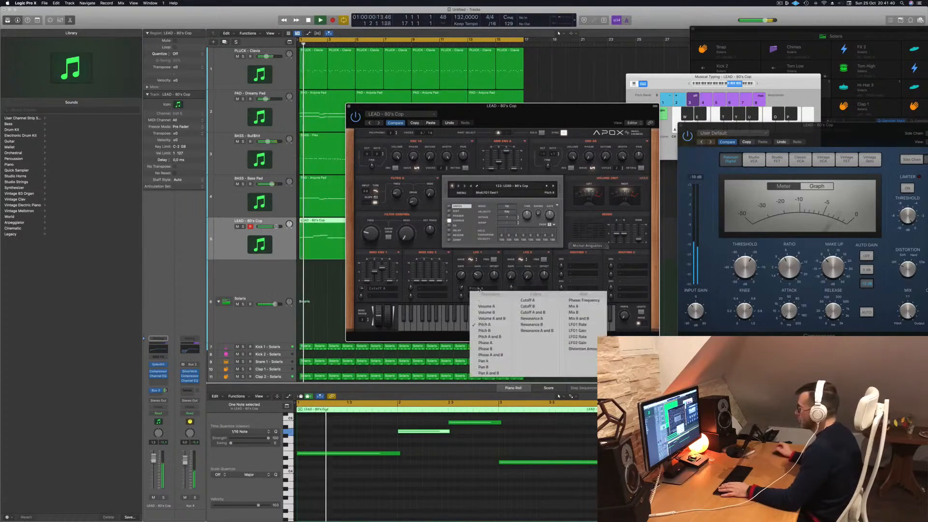
pyautogui.click(485, 342)
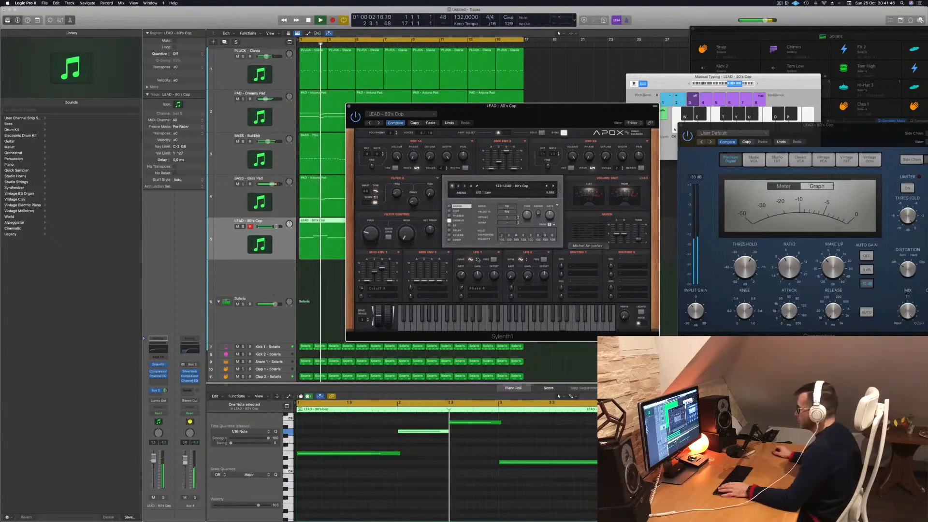
# - Assign LFO 1 to Cutoff A in Sylenth1 and audition the modulated lead from the start of the song
pyautogui.click(477, 290)
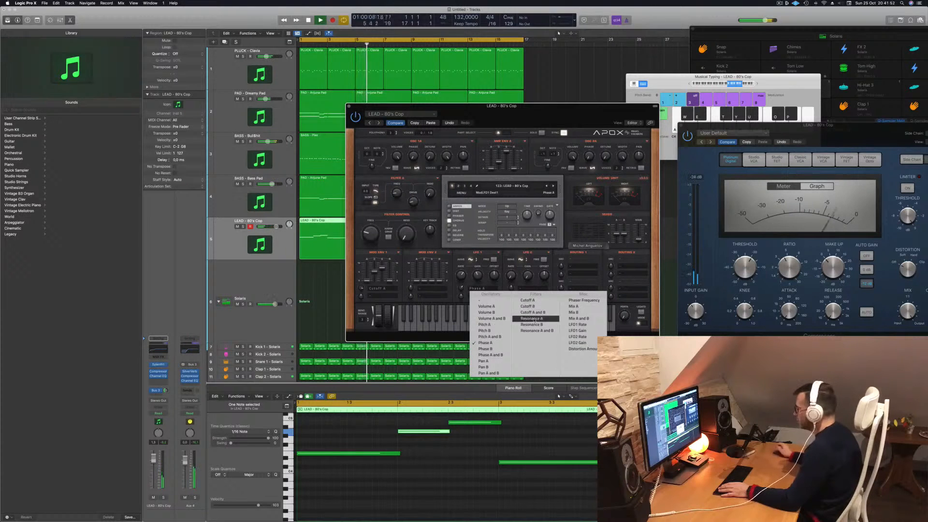
pyautogui.click(528, 301)
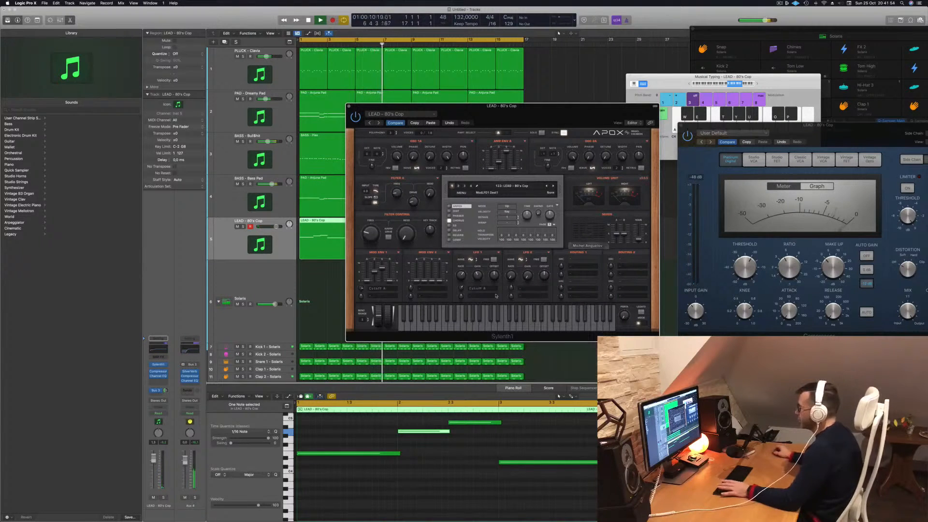
pyautogui.press('space')
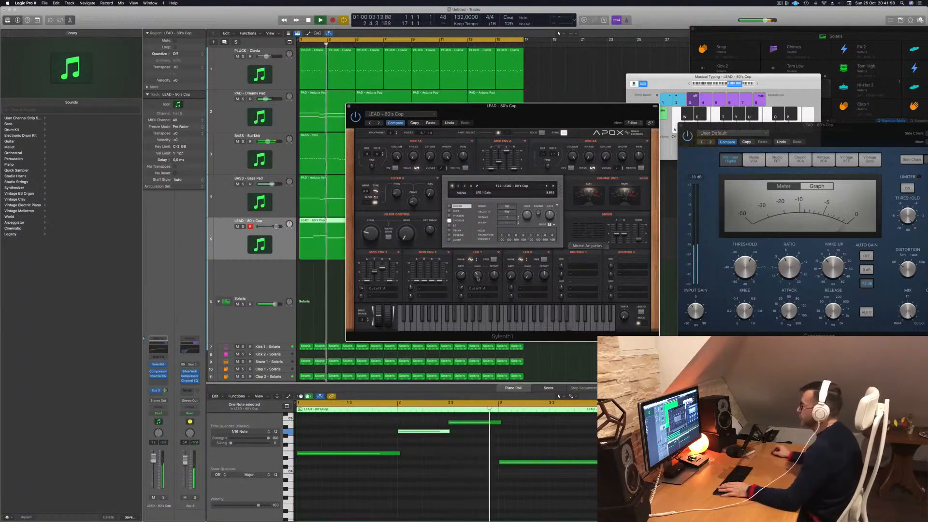
pyautogui.moveTo(529, 115); pyautogui.dragTo(609, 102)
pyautogui.press('Return')
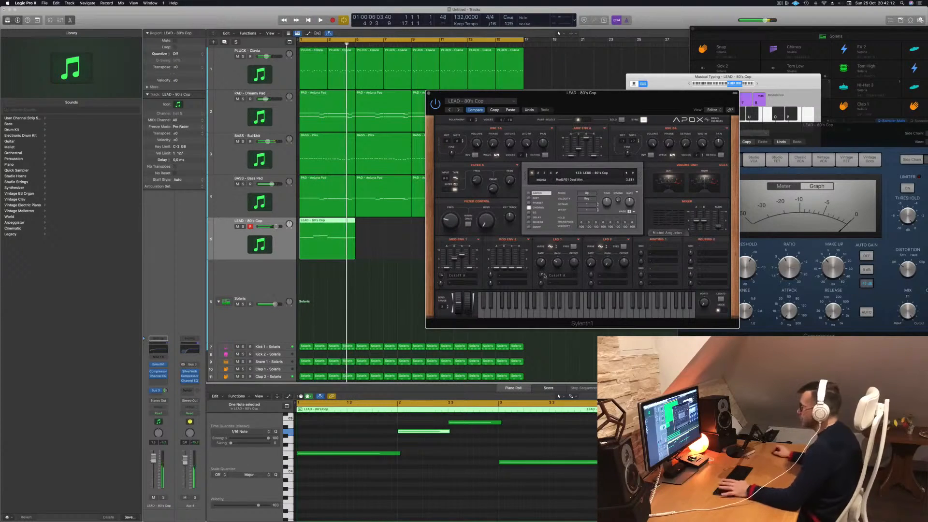
pyautogui.moveTo(641, 109); pyautogui.dragTo(538, 167)
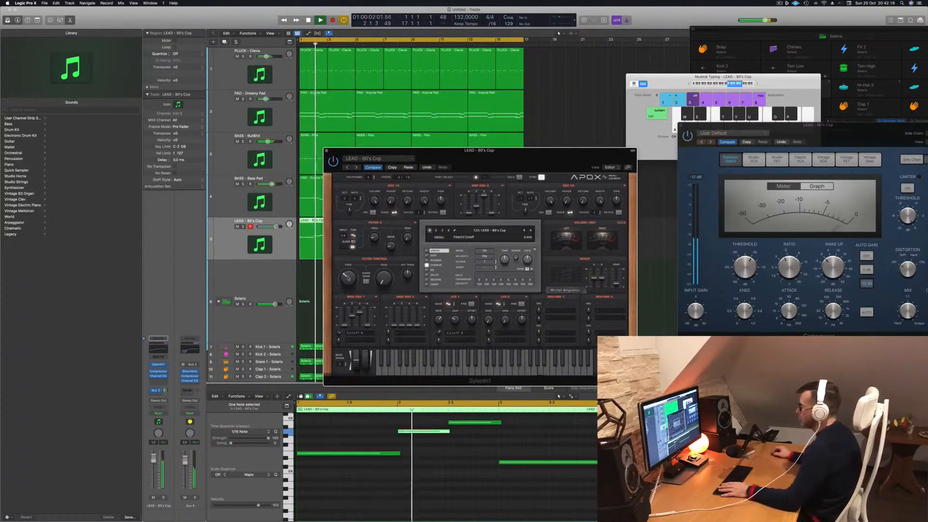
# - Copy the lead region to bar 5, then copy both regions to bar 9, moving the Sylenth1 window as needed
pyautogui.moveTo(580, 150); pyautogui.dragTo(678, 103)
pyautogui.click(222, 249)
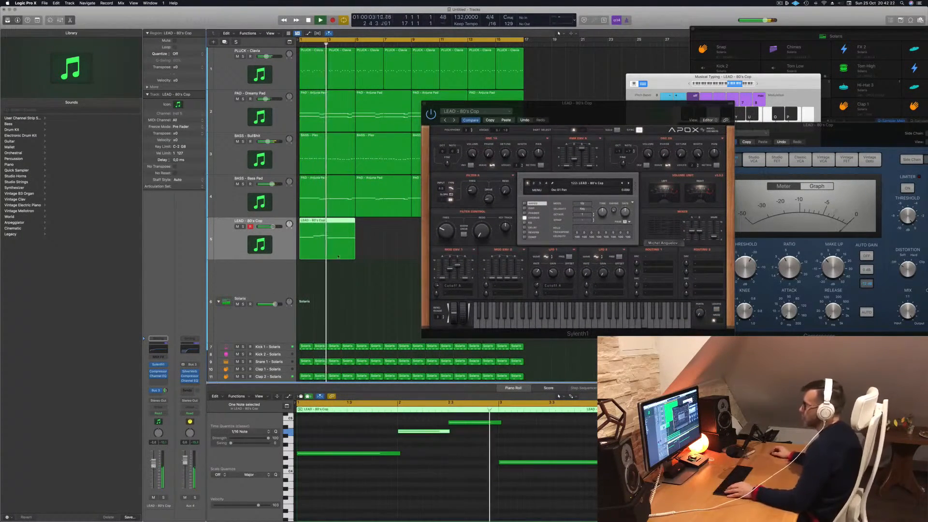
pyautogui.moveTo(332, 222); pyautogui.dragTo(392, 226)
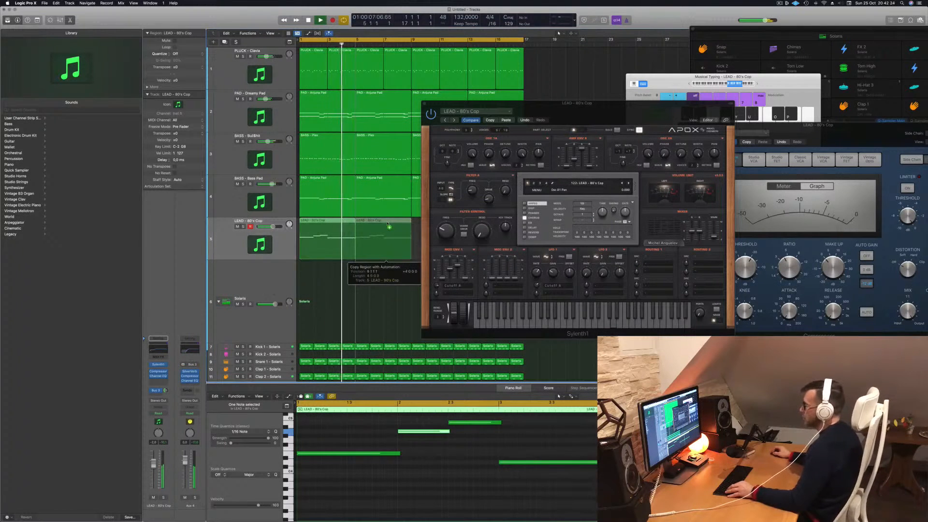
pyautogui.moveTo(630, 102); pyautogui.dragTo(884, 106)
pyautogui.moveTo(456, 251); pyautogui.dragTo(440, 222)
pyautogui.moveTo(759, 107); pyautogui.dragTo(510, 124)
# - Audition other LFO 1 waveforms on the lead, including TriSaw and Lorenz, during playback from the start of the song
pyautogui.press('Return')
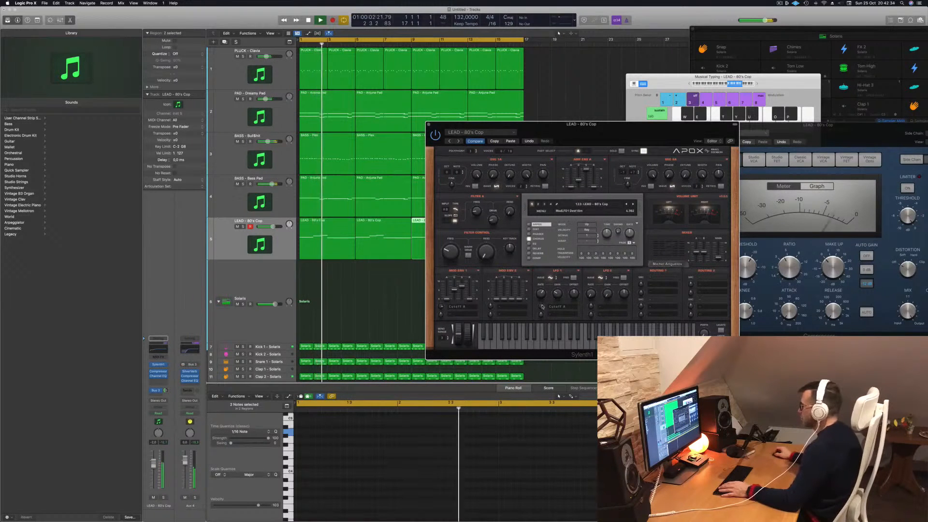
pyautogui.click(550, 279)
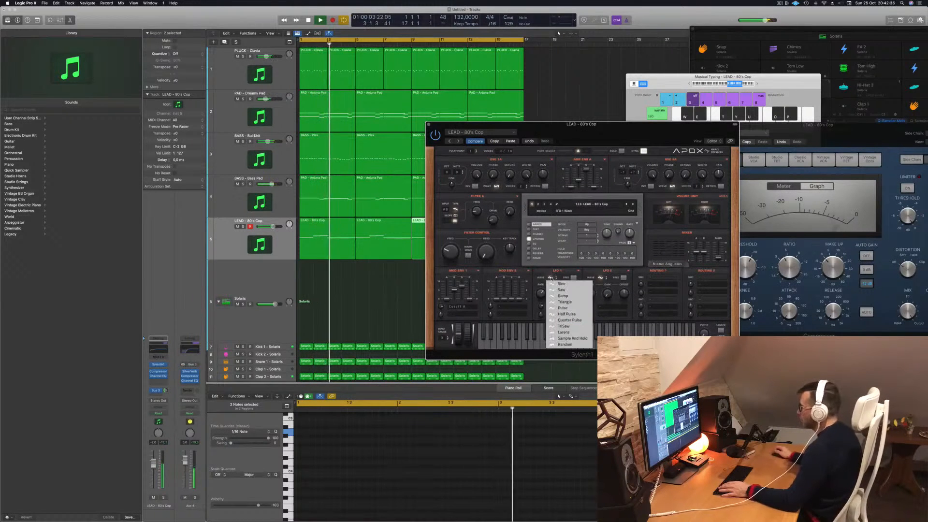
pyautogui.click(564, 290)
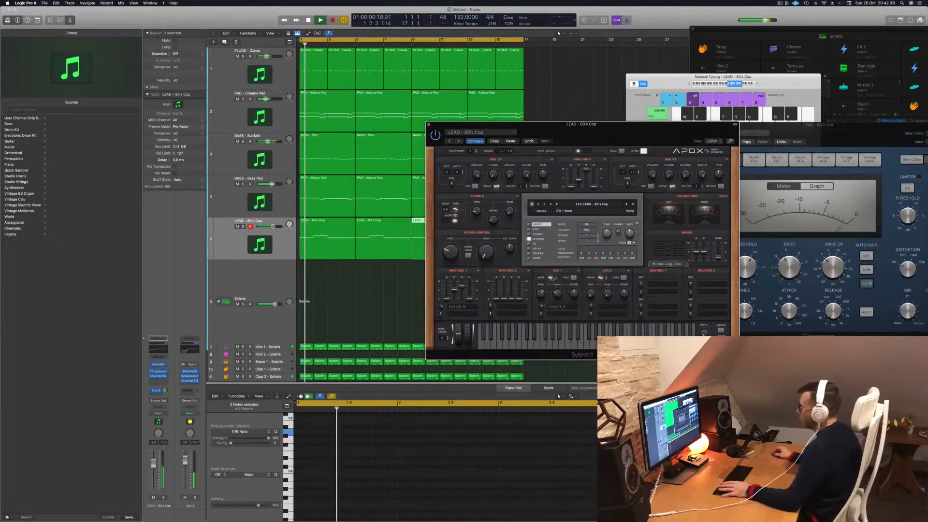
pyautogui.click(551, 279)
pyautogui.click(557, 292)
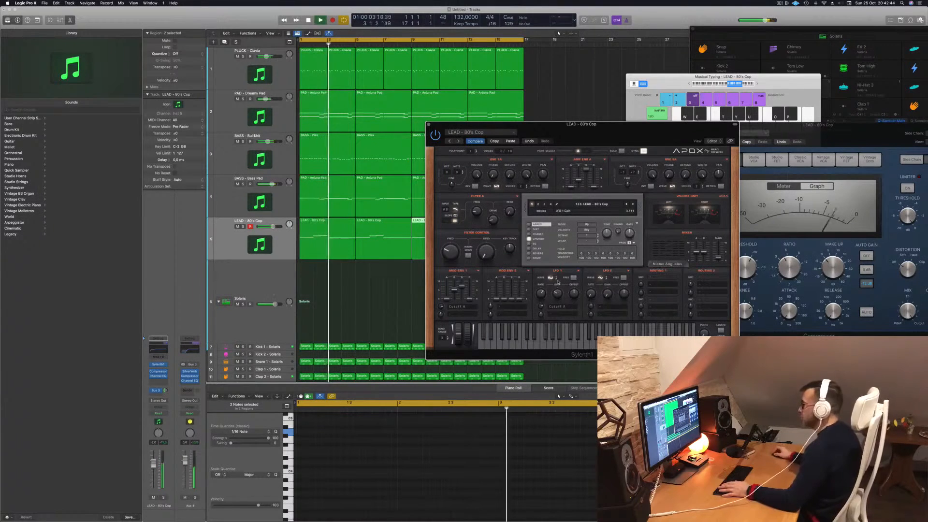
pyautogui.click(551, 279)
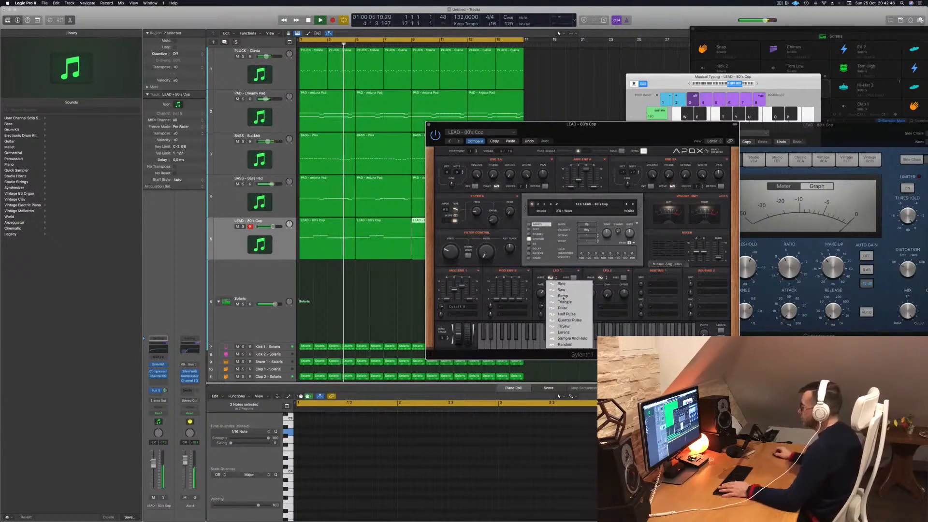
pyautogui.click(564, 327)
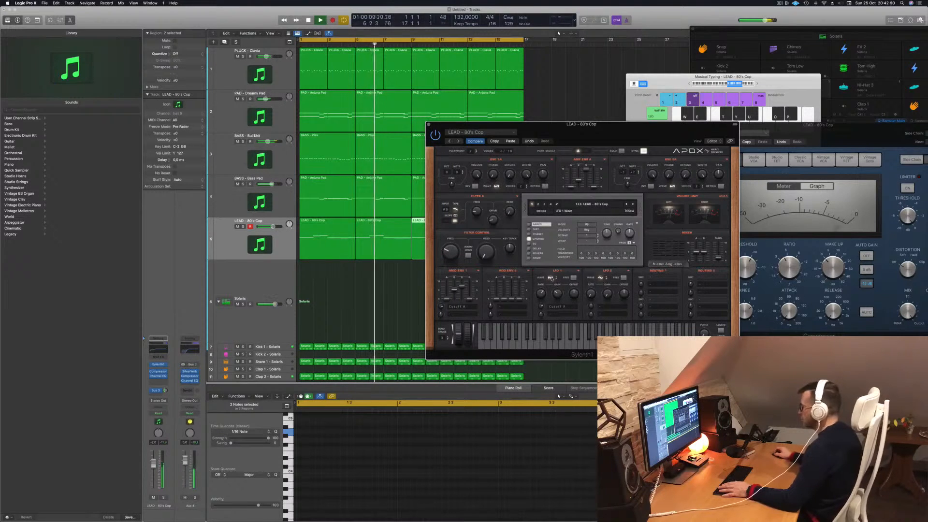
pyautogui.click(551, 278)
pyautogui.click(565, 315)
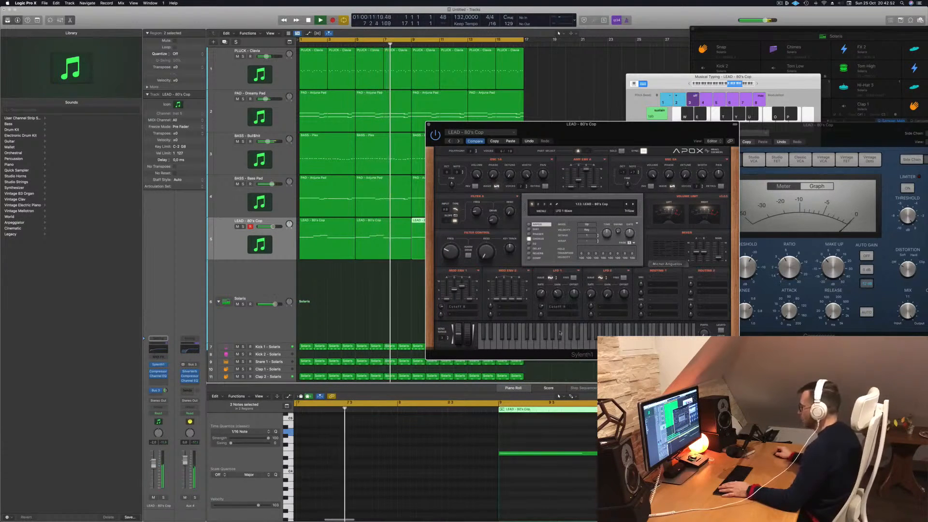
pyautogui.press('space')
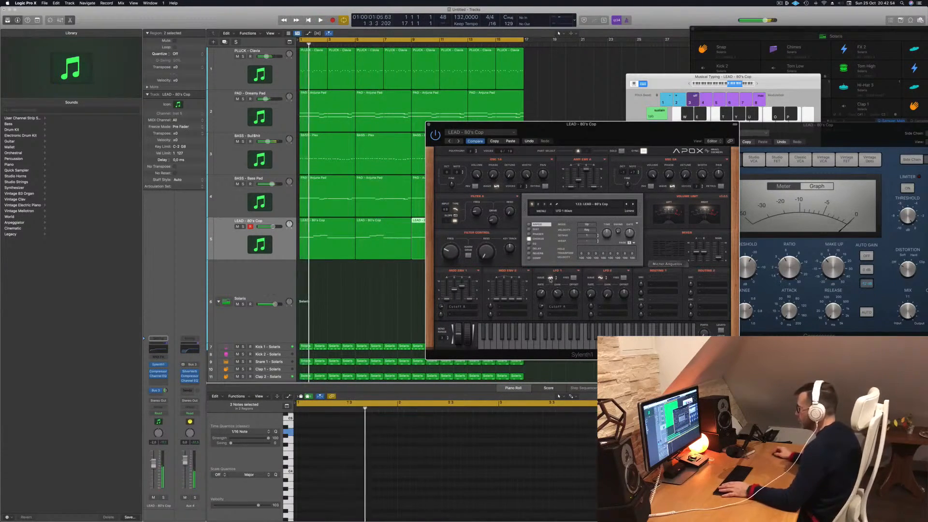
# - Pick LFO 1's waveform, trying Sine first, and adjust the LFO 1 gain while replaying the lead from the start
pyautogui.click(551, 278)
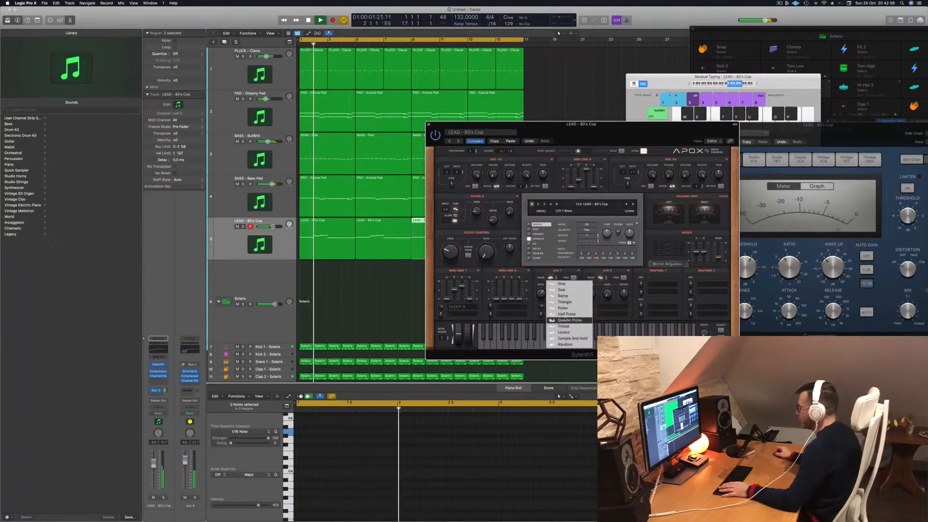
pyautogui.click(561, 283)
pyautogui.press('Return')
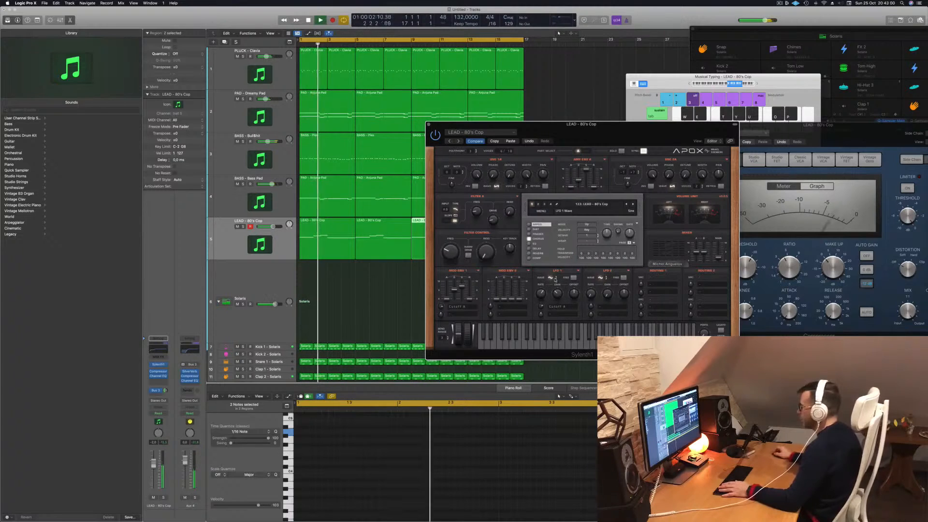
pyautogui.click(552, 279)
pyautogui.click(553, 290)
pyautogui.press('Return')
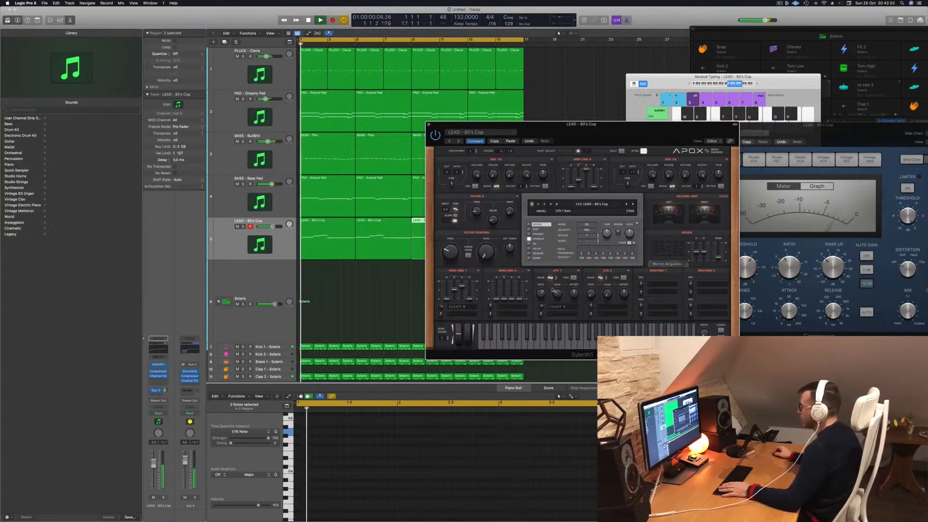
pyautogui.press('Return')
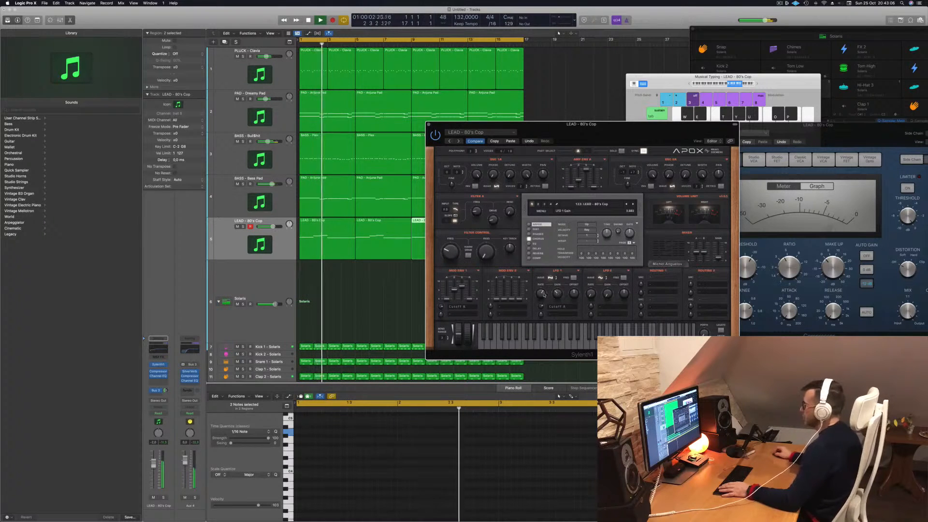
# - Keep Sylenth1's LFO 2 on the Sine waveform and assign it to Reso A, replaying the lead from the start
pyautogui.click(557, 308)
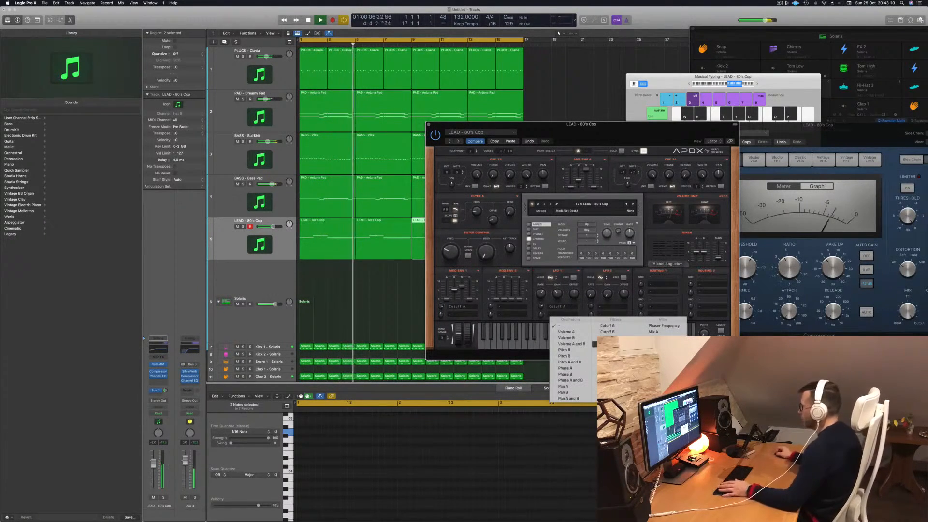
pyautogui.click(613, 306)
pyautogui.click(601, 278)
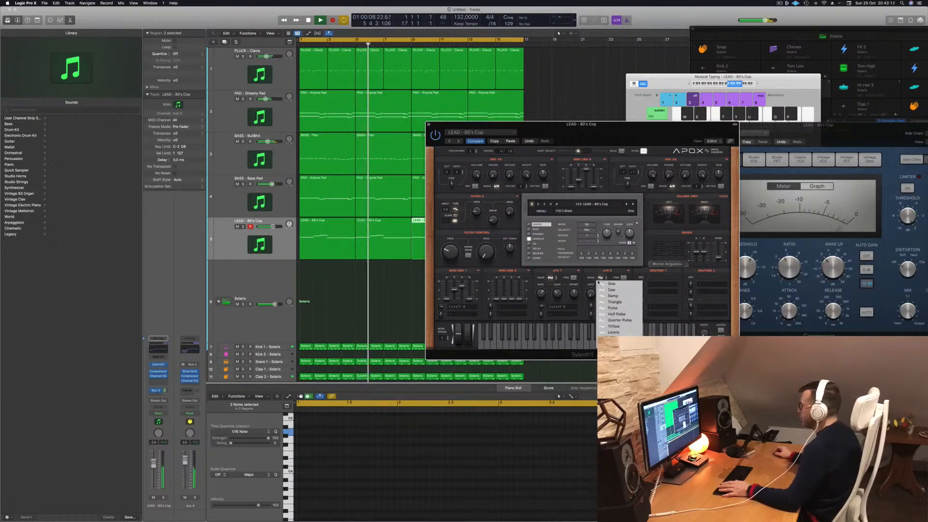
pyautogui.click(593, 283)
pyautogui.click(601, 279)
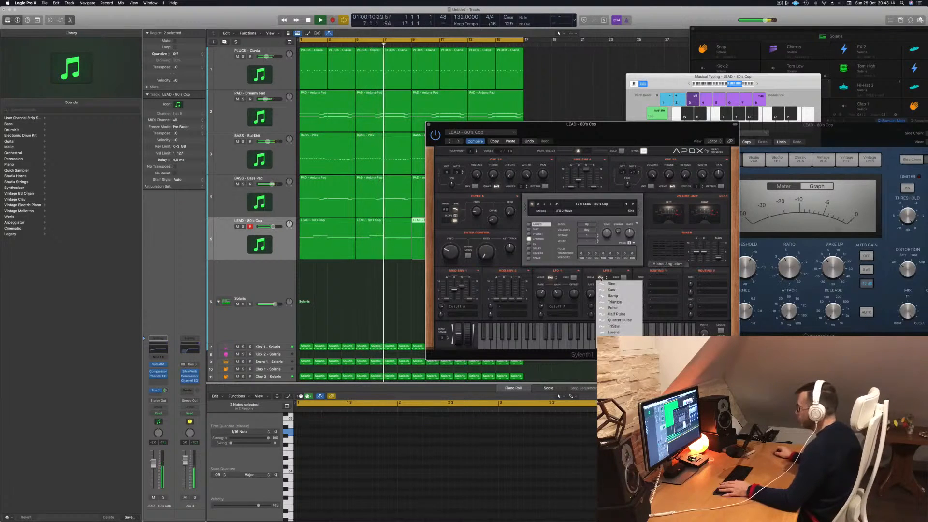
pyautogui.click(601, 284)
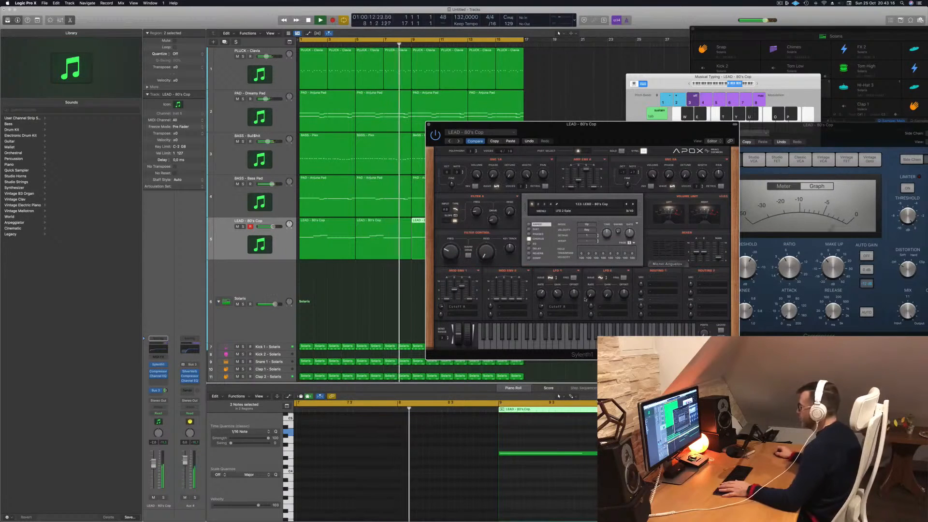
pyautogui.click(607, 307)
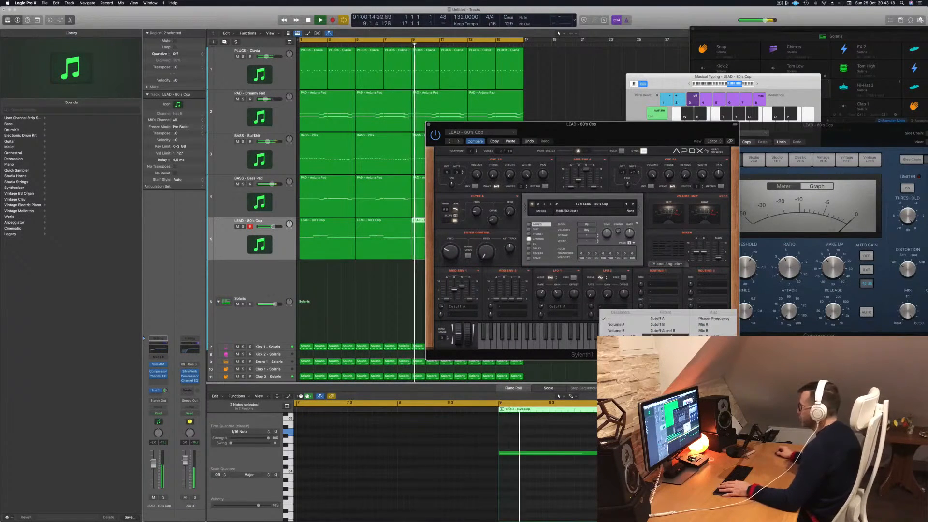
pyautogui.click(661, 337)
pyautogui.press('Return')
# - Adjust the rate and gain of LFO 2 while listening to the lead from the start of the song
pyautogui.moveTo(607, 294); pyautogui.dragTo(596, 270)
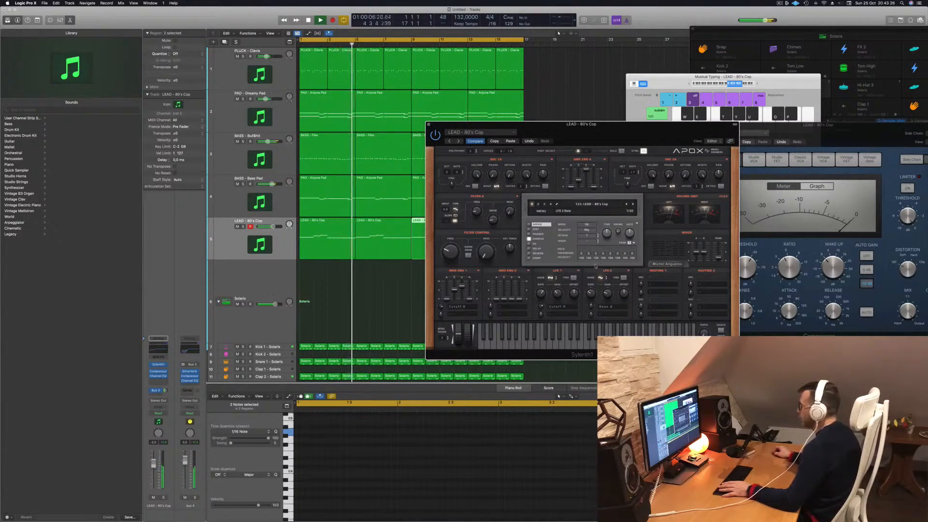
pyautogui.press('space')
pyautogui.press('space')
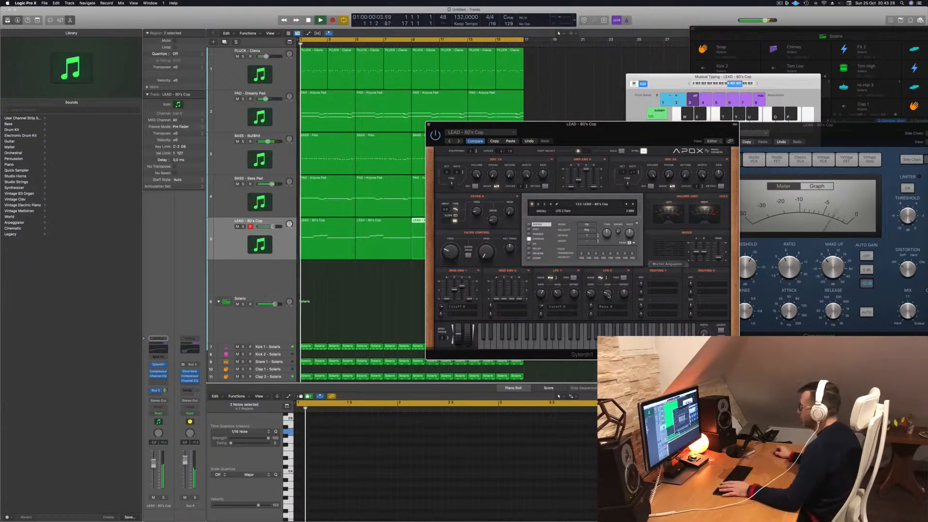
pyautogui.moveTo(592, 303); pyautogui.dragTo(594, 295)
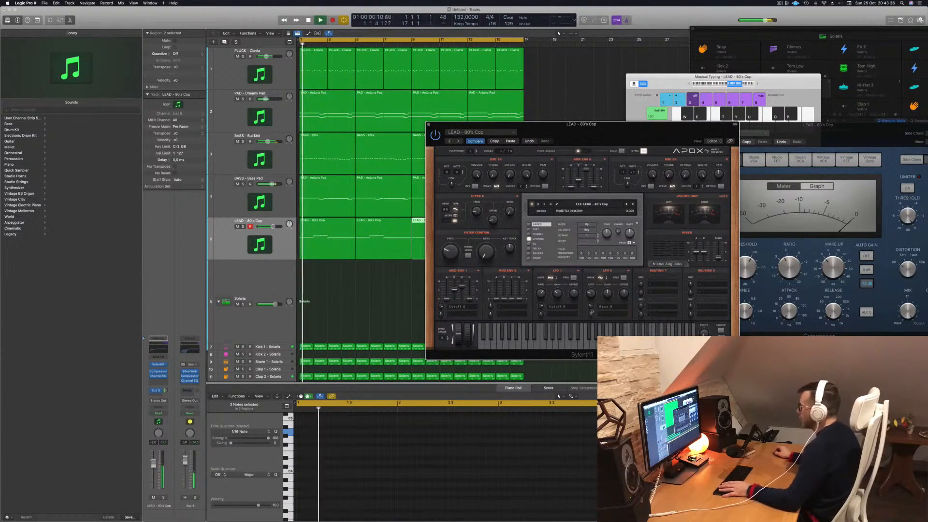
# - Change LFO 2's destination to Reso AB and adjust the filter control resonance while replaying the lead
pyautogui.click(605, 307)
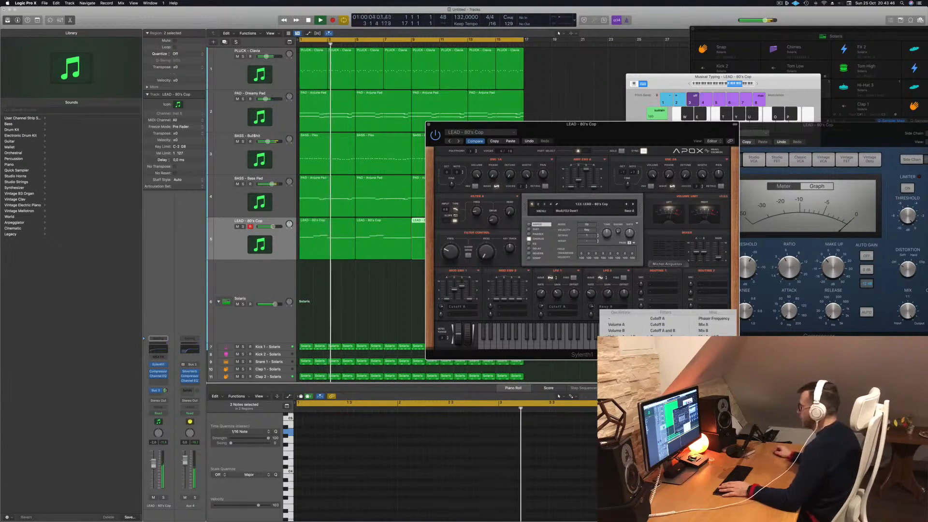
pyautogui.press('Escape')
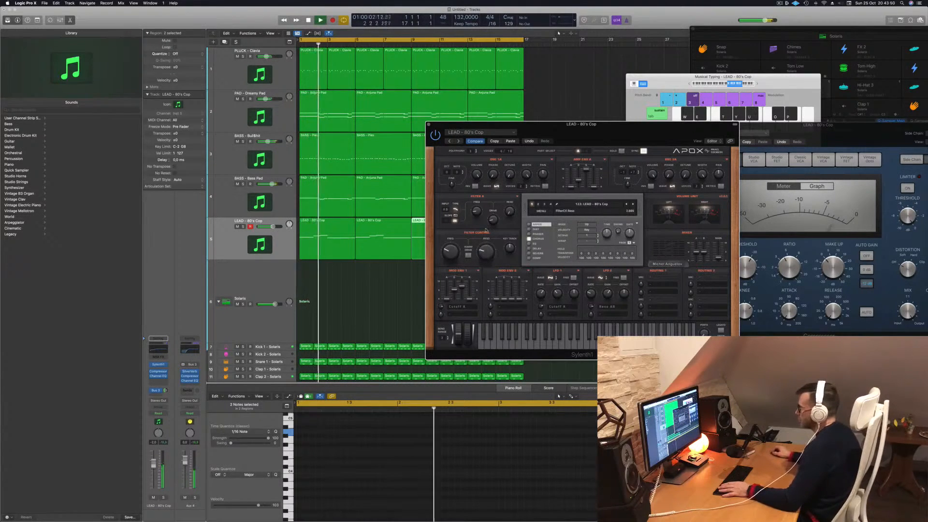
pyautogui.moveTo(482, 254); pyautogui.dragTo(482, 263)
pyautogui.press('Return')
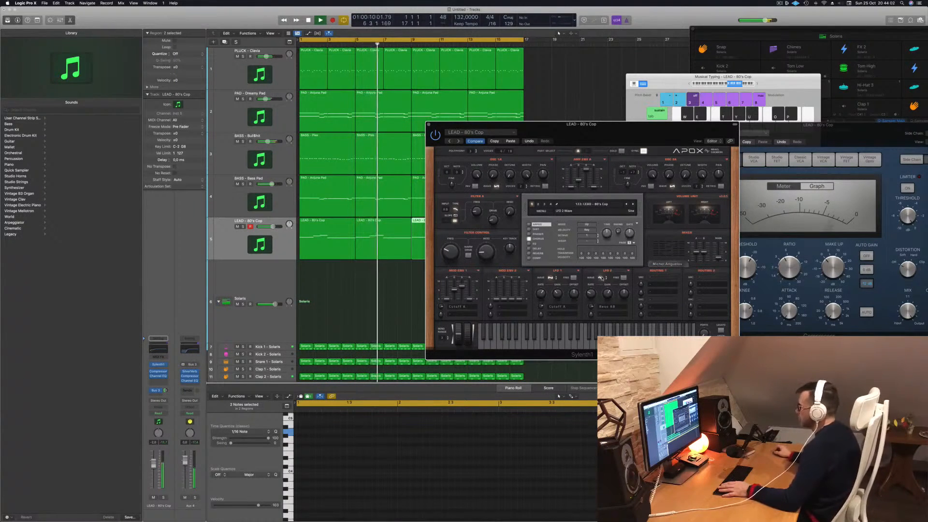
# - Reassign LFO 2 to Pan AB in Sylenth1 and replay the song from the start
pyautogui.click(611, 310)
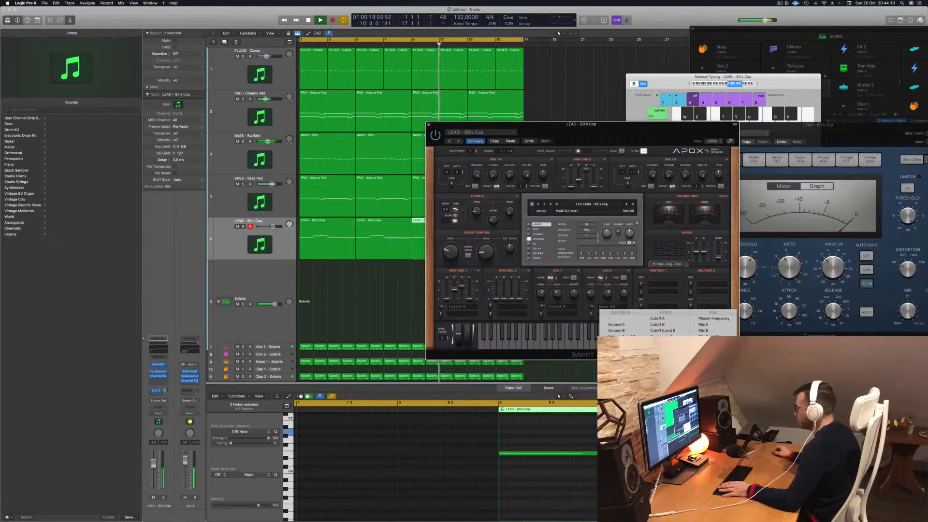
pyautogui.click(618, 391)
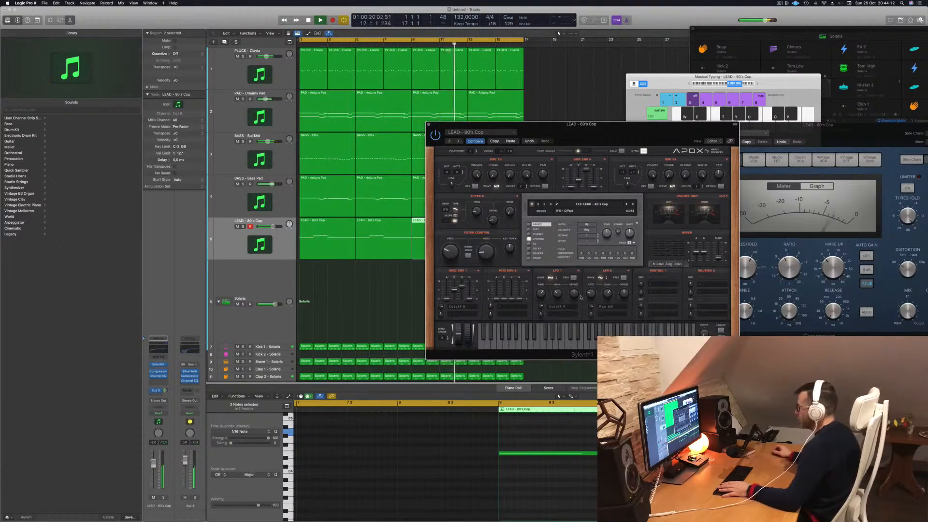
pyautogui.press('Return')
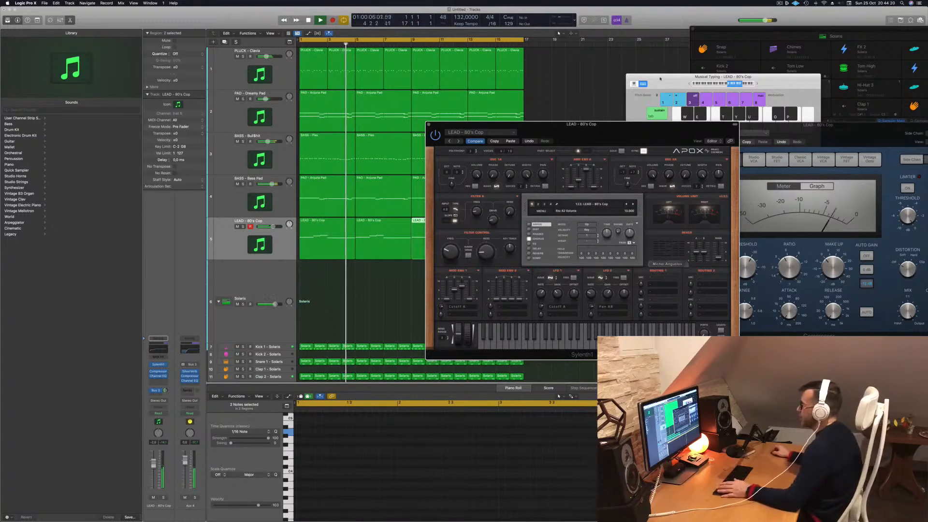
# - Move the Sylenth1 window off the arrangement, close it and select all the lead regions
pyautogui.moveTo(590, 129); pyautogui.dragTo(730, 126)
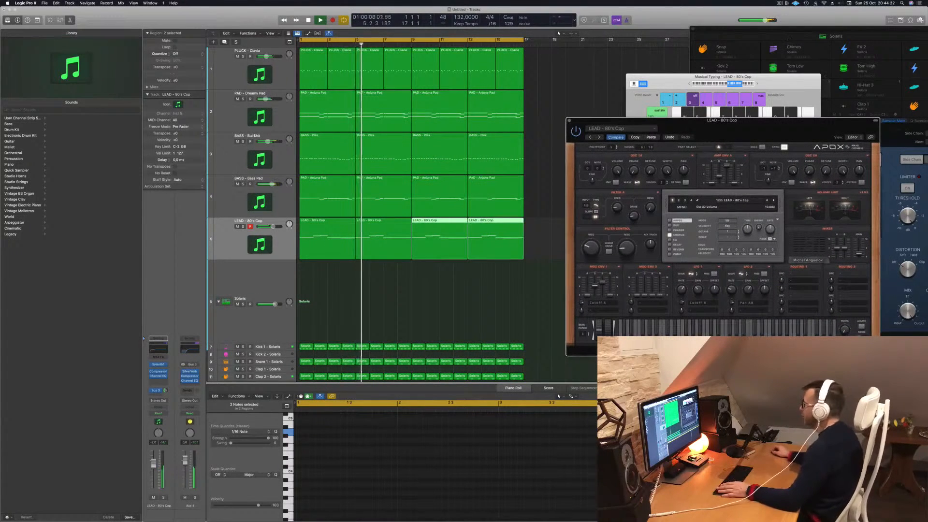
pyautogui.click(780, 2)
pyautogui.click(710, 15)
pyautogui.moveTo(572, 122); pyautogui.dragTo(498, 127)
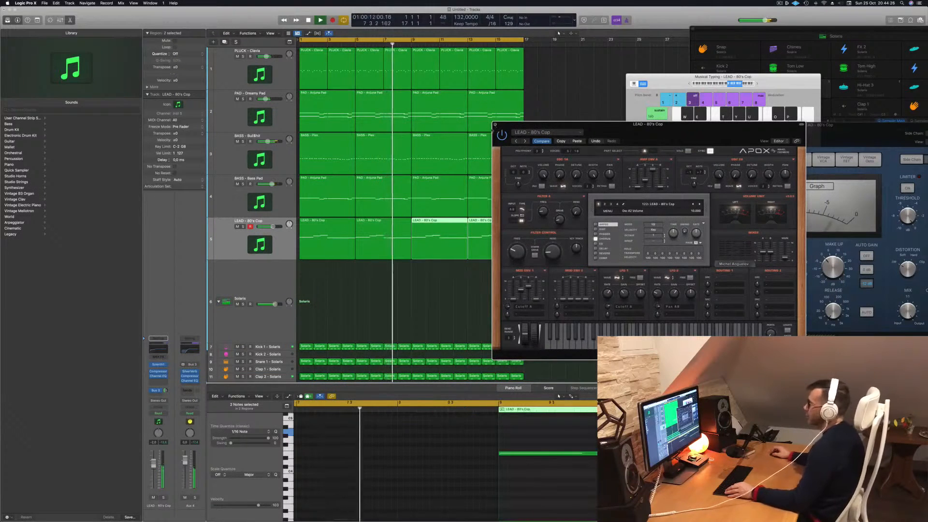
pyautogui.click(496, 124)
pyautogui.press('super+Left')
pyautogui.click(239, 247)
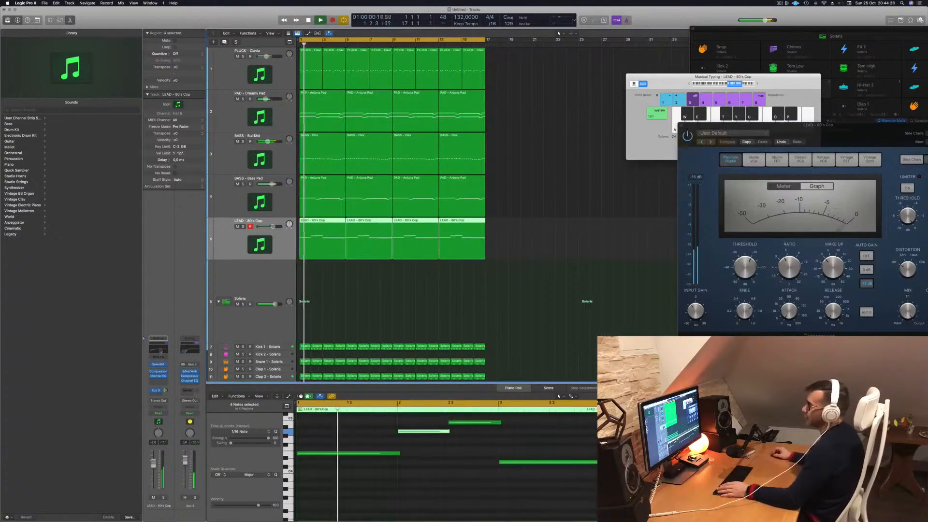
# - Enable the low cut in the lead's Channel EQ and raise its cutoff to a little above 300 Hz
pyautogui.click(159, 376)
pyautogui.press('space')
pyautogui.click(327, 106)
pyautogui.press('space')
pyautogui.moveTo(322, 164); pyautogui.dragTo(480, 162)
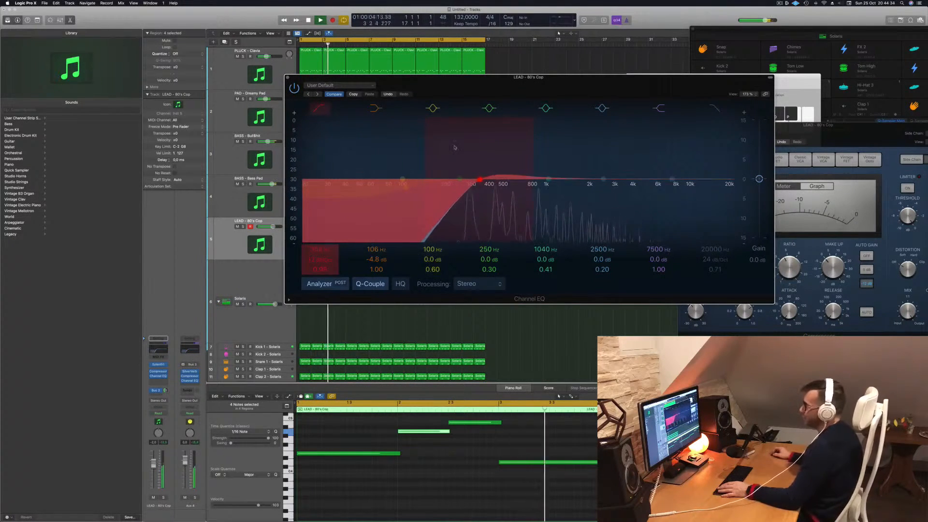
pyautogui.press('super+w')
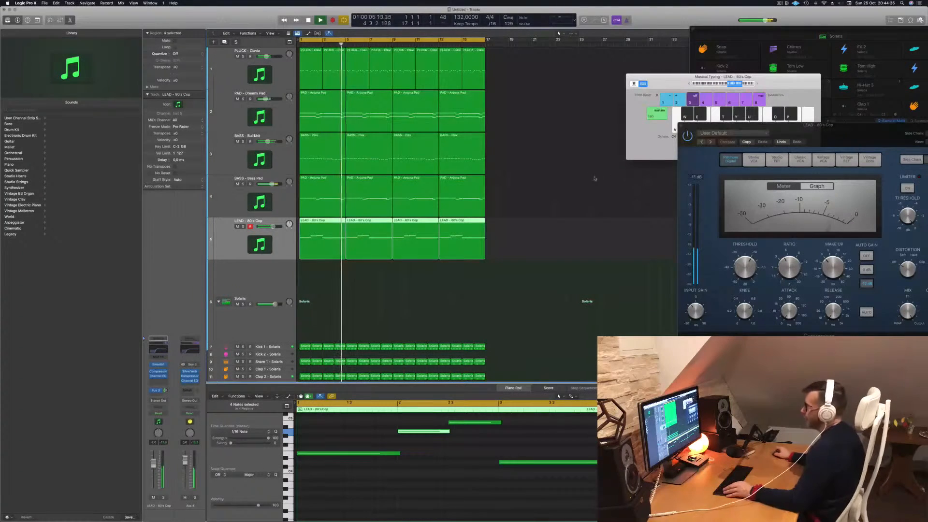
# - Select every region and repeat the whole 16-bar arrangement once from bar 17
pyautogui.press('Return')
pyautogui.press('super+a')
pyautogui.press('super+r')
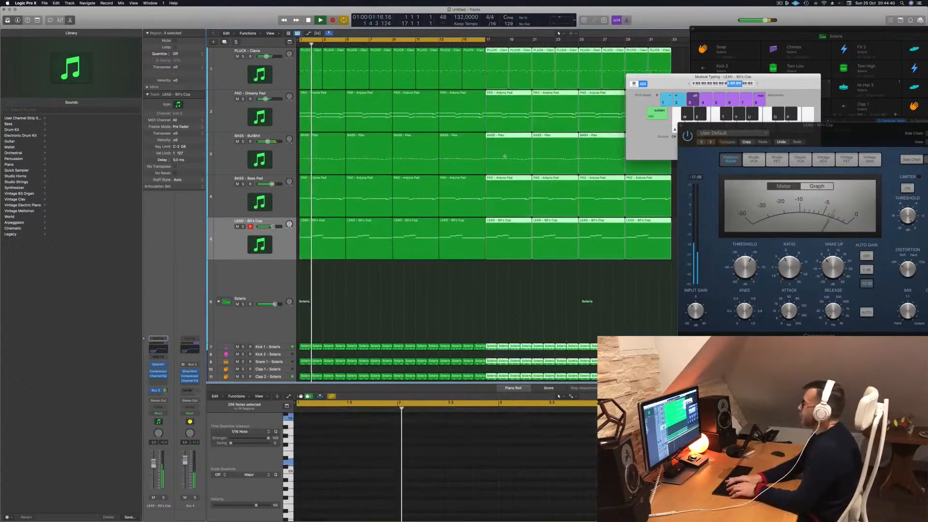
pyautogui.scroll(-5, 473, 238)
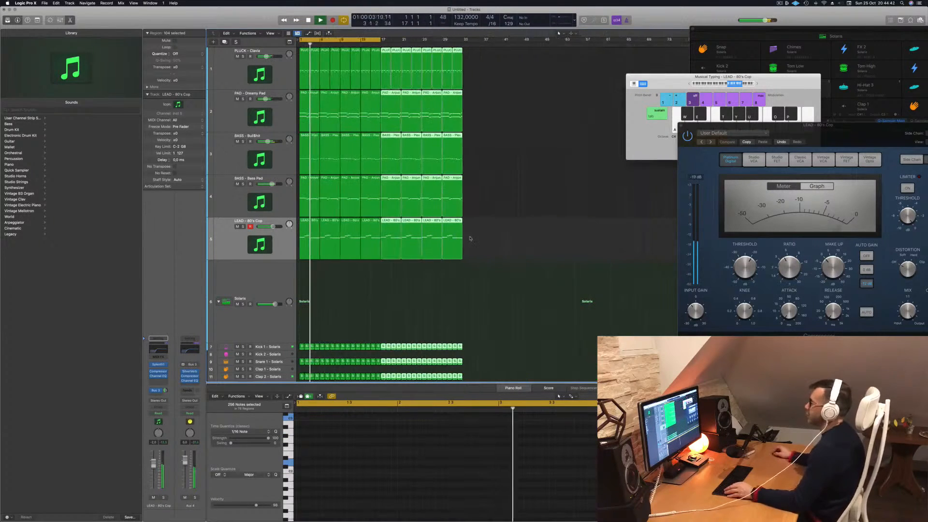
pyautogui.scroll(2, 435, 299)
# - Clear the region selection, select the Kick 1 track and play the song from the start
pyautogui.click(386, 302)
pyautogui.hscroll(-3, 385, 302)
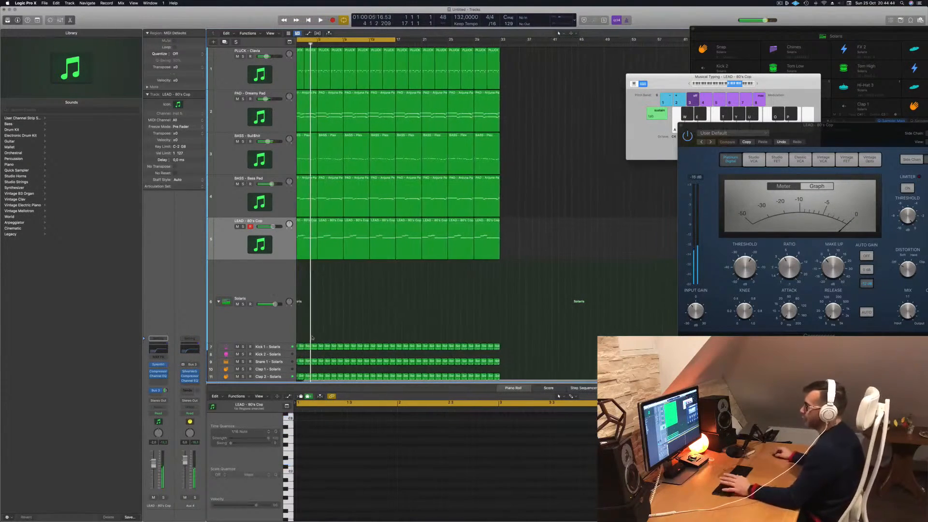
pyautogui.click(271, 347)
pyautogui.press('Return')
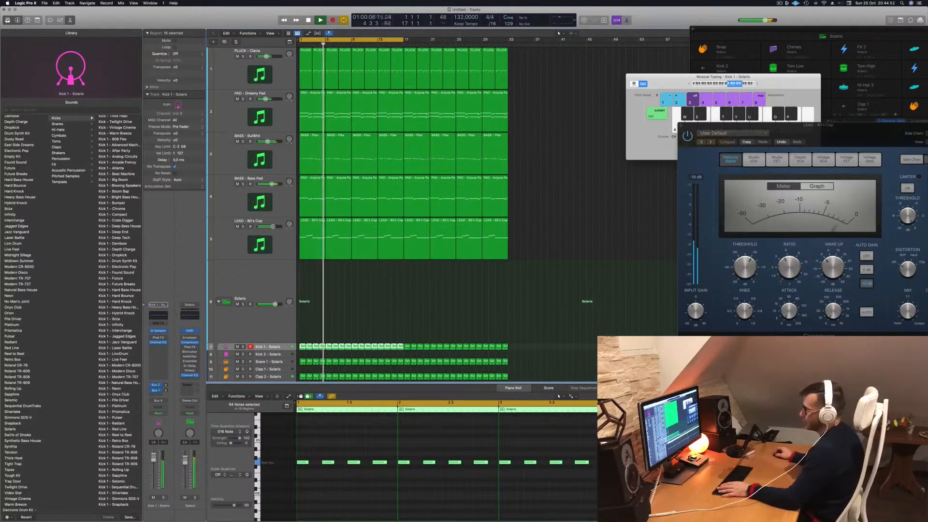
# - Select the Snare 1 track, restart the song from the beginning and select the Clap 2 track
pyautogui.scroll(-2, 365, 312)
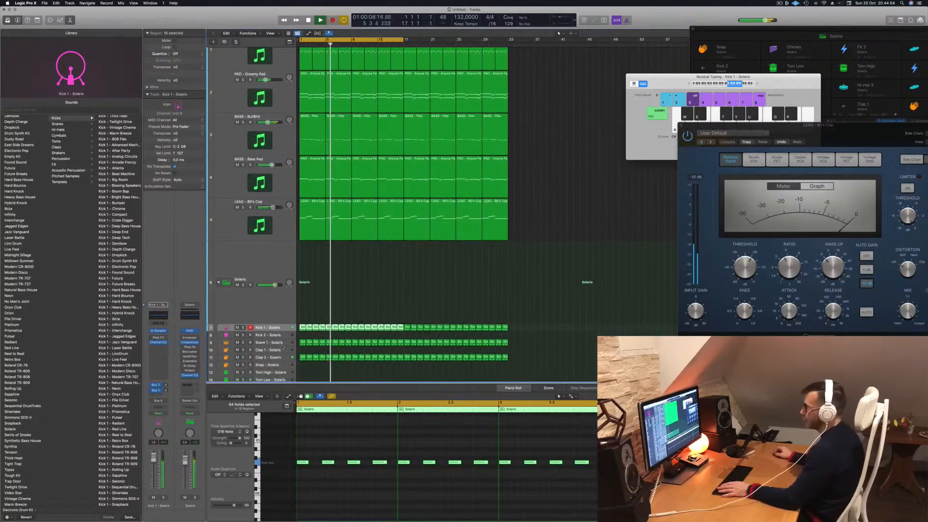
pyautogui.click(275, 343)
pyautogui.press('Return')
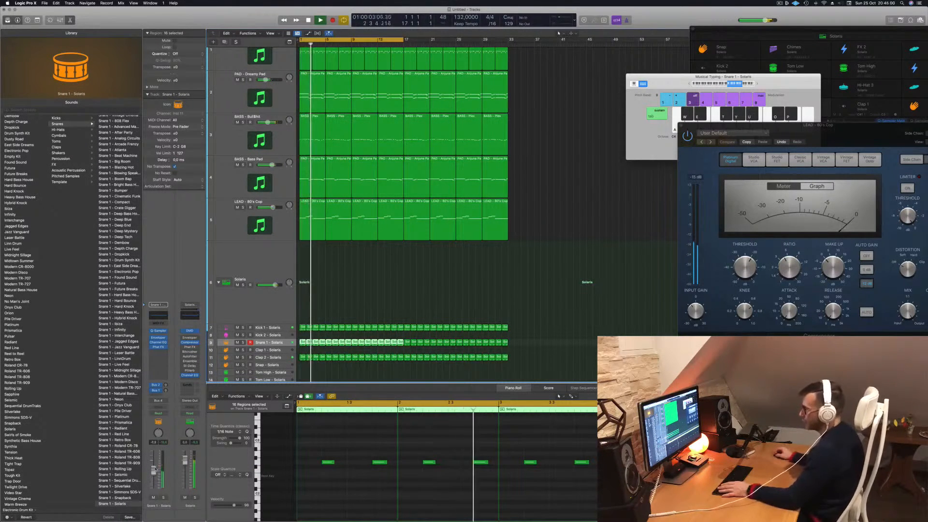
pyautogui.click(289, 358)
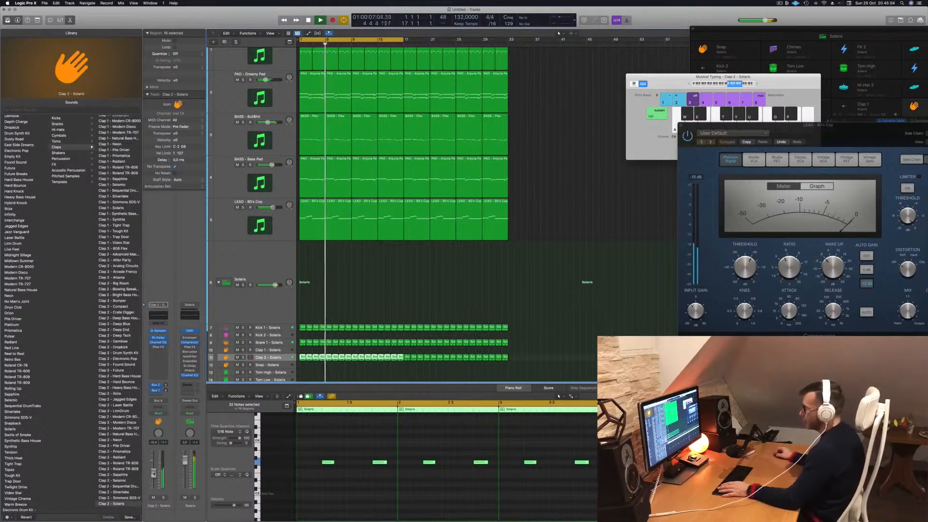
# - Clear the region selection and extend the cycle range from bar 17 to bar 33
pyautogui.scroll(2, 379, 285)
pyautogui.click(591, 200)
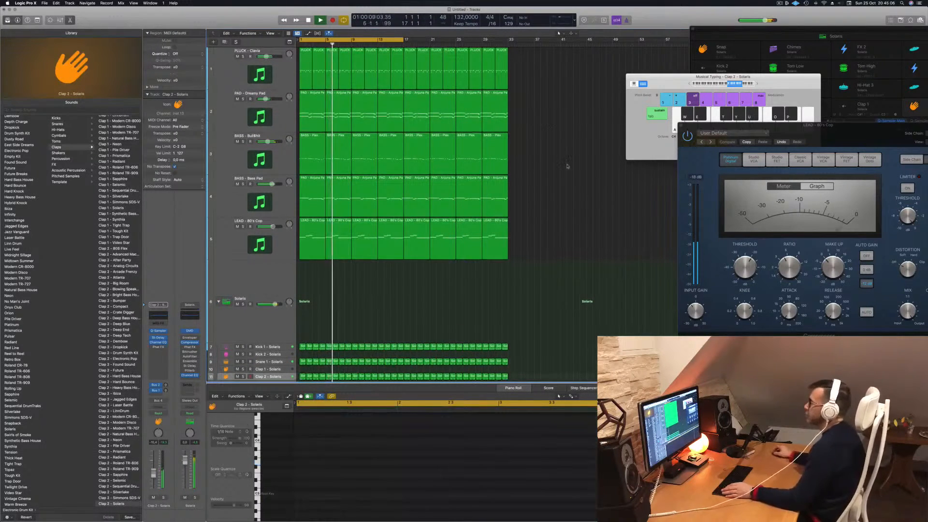
pyautogui.moveTo(405, 39); pyautogui.dragTo(508, 40)
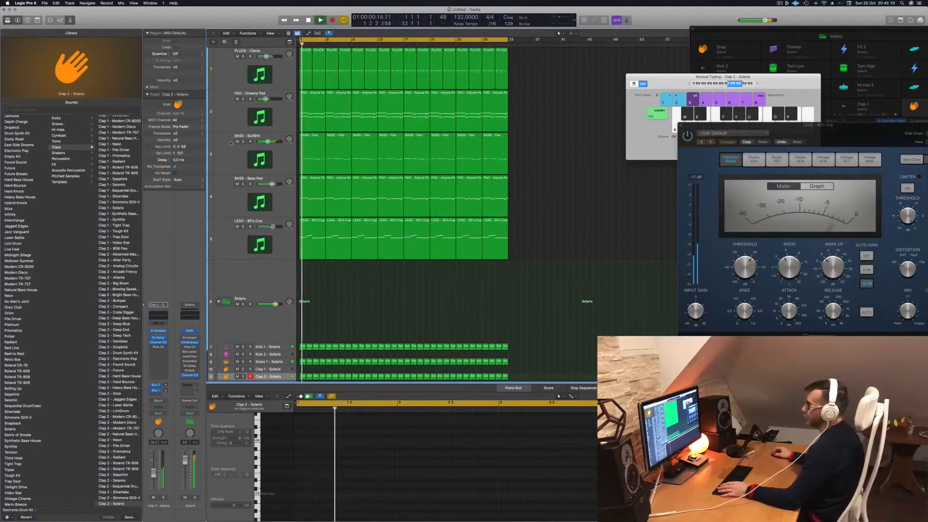
# - Set the Dreamy Pad track's automation mode to Touch, open its Sylenth1 instrument and close it again
pyautogui.click(226, 116)
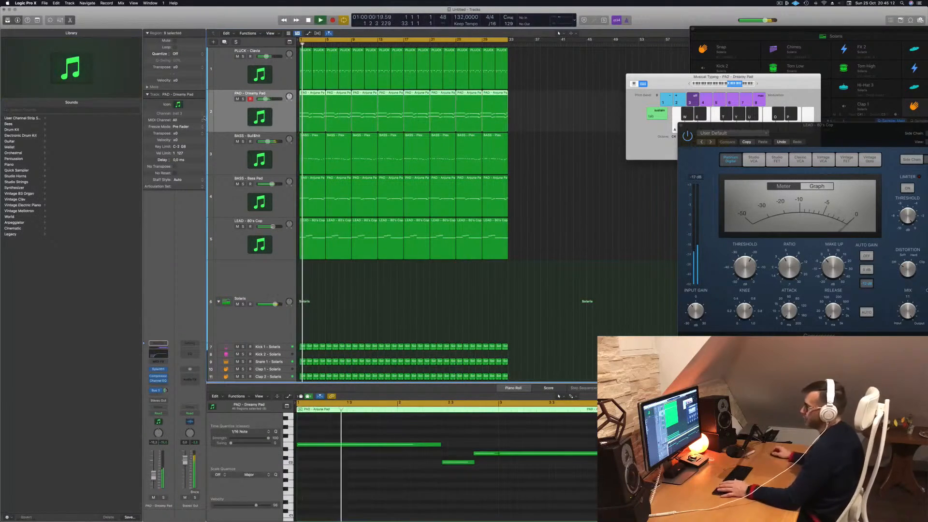
pyautogui.click(158, 414)
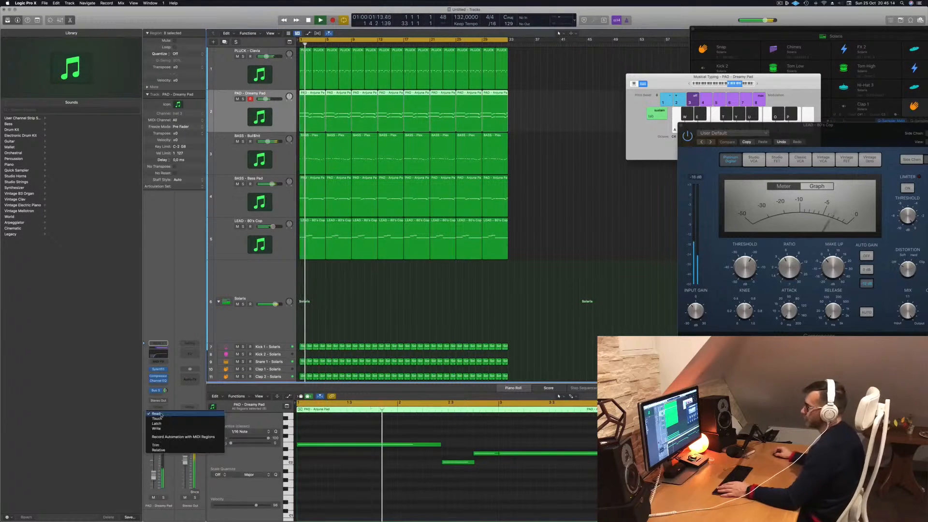
pyautogui.click(159, 420)
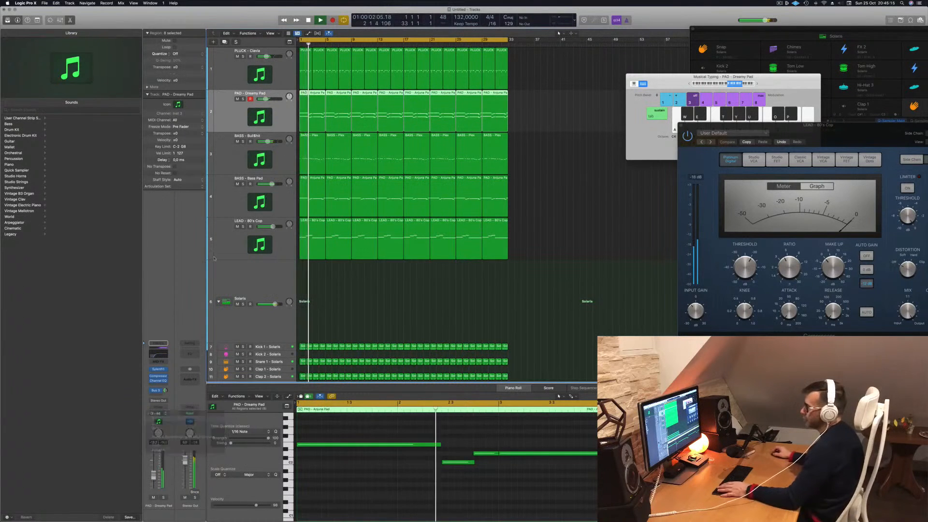
pyautogui.click(159, 369)
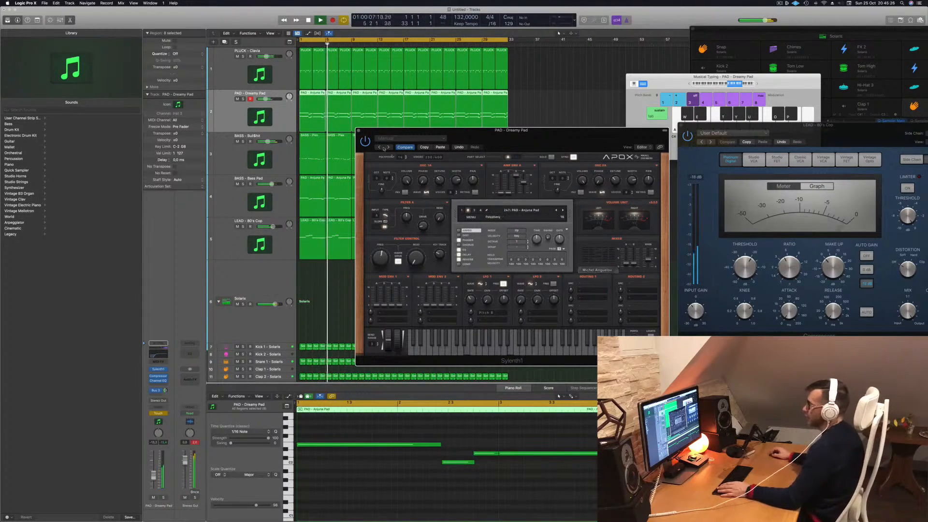
pyautogui.click(359, 131)
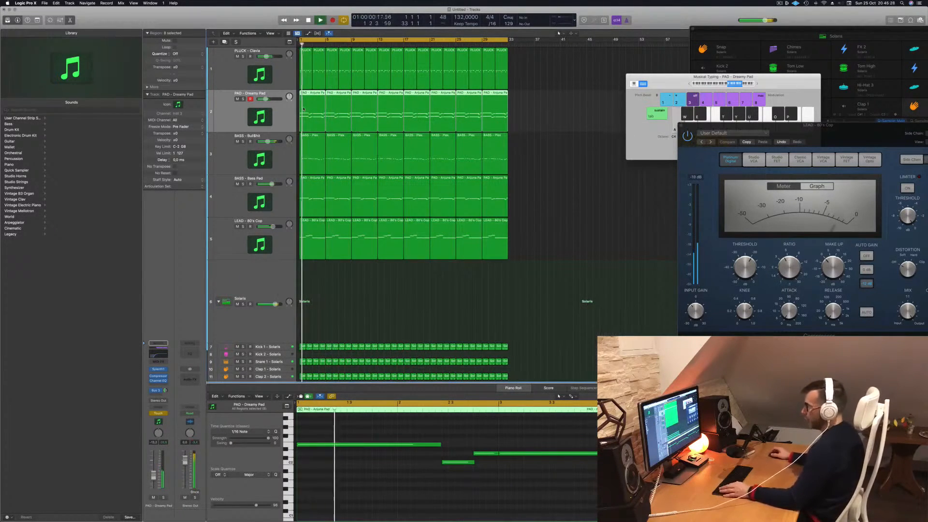
# - Close the Musical Typing keyboard and show the automation lanes on the tracks
pyautogui.click(662, 83)
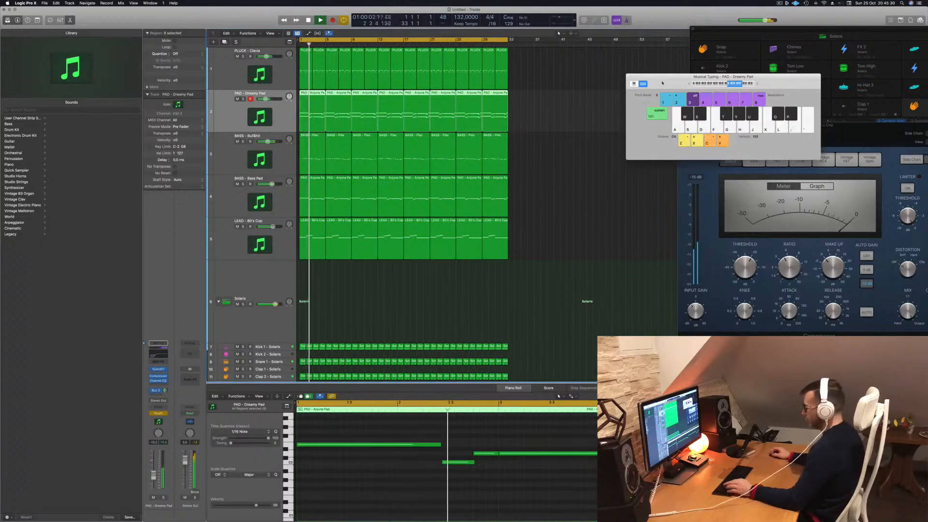
pyautogui.press('super+k')
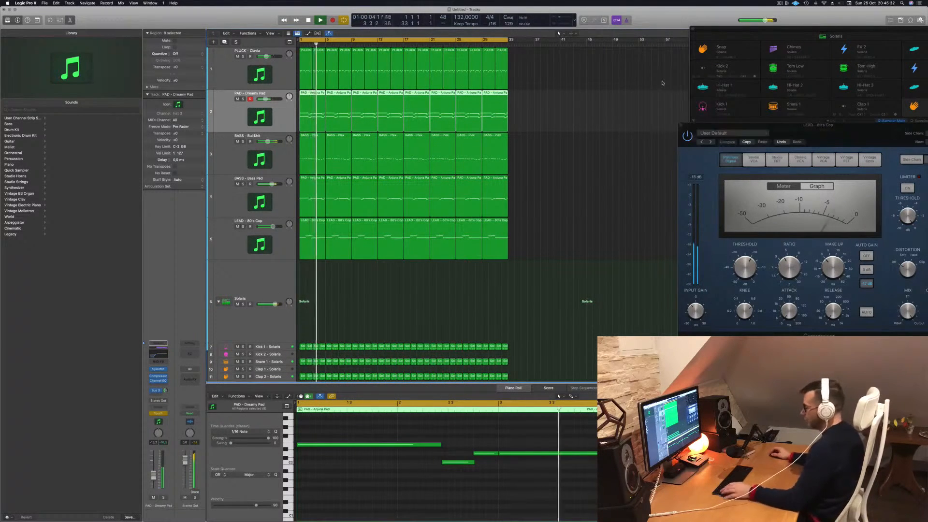
pyautogui.press('a')
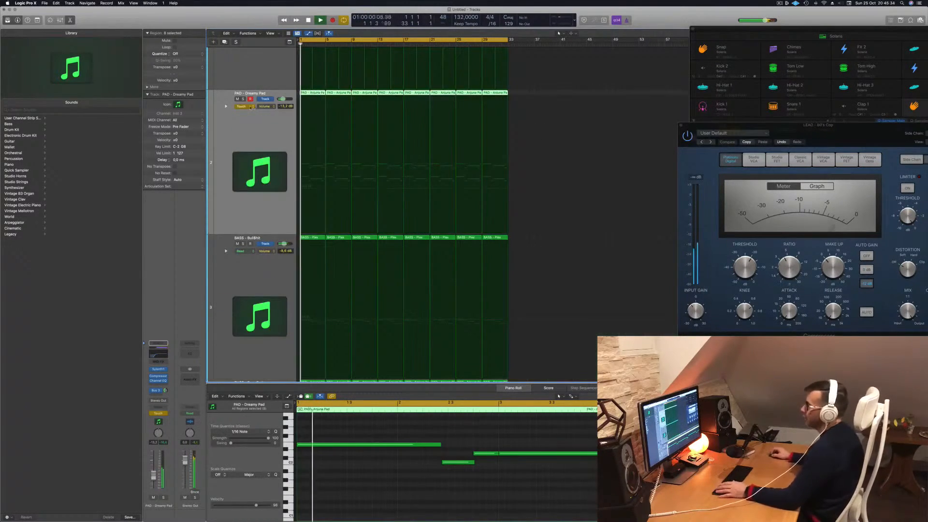
# - Switch the Dreamy Pad track's automation mode back to Read
pyautogui.click(246, 106)
pyautogui.click(253, 102)
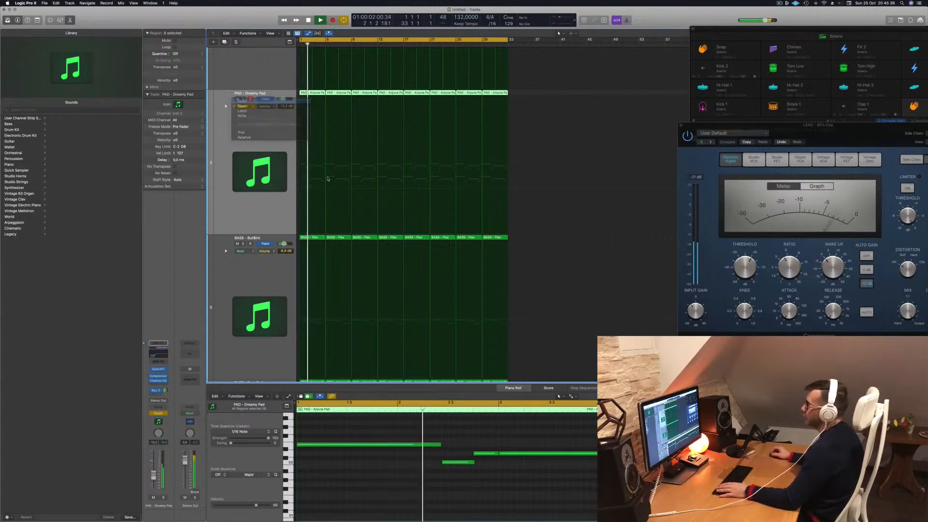
pyautogui.click(248, 107)
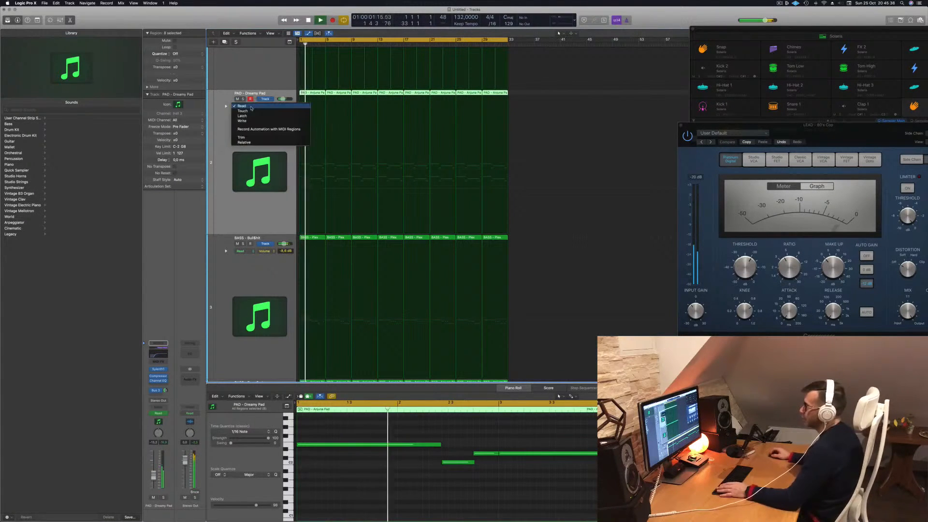
pyautogui.click(251, 108)
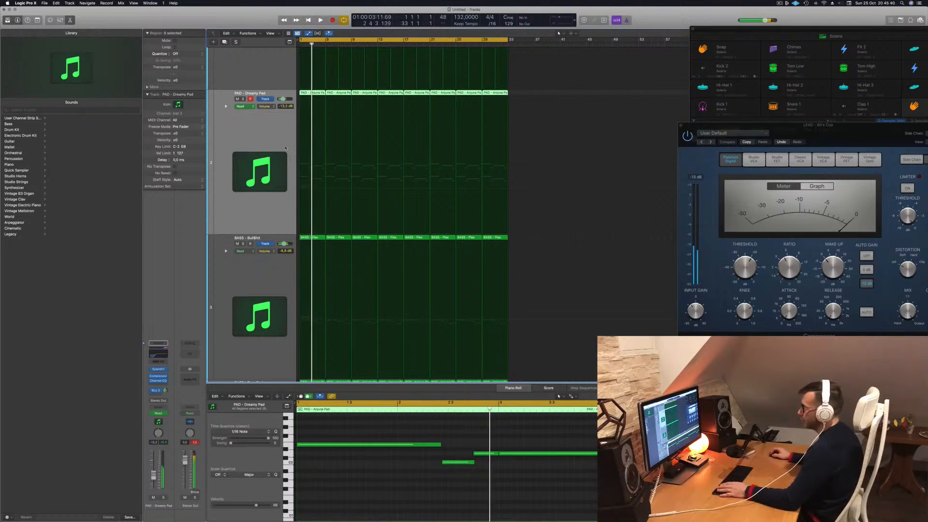
# - Choose the parameter for the Dreamy Pad's automation lane and draw a rise from bar 1 to bar 9 that drops back there
pyautogui.click(264, 107)
pyautogui.click(285, 172)
pyautogui.press('Return')
pyautogui.moveTo(327, 161); pyautogui.dragTo(353, 198)
pyautogui.press('Return')
pyautogui.press('Return')
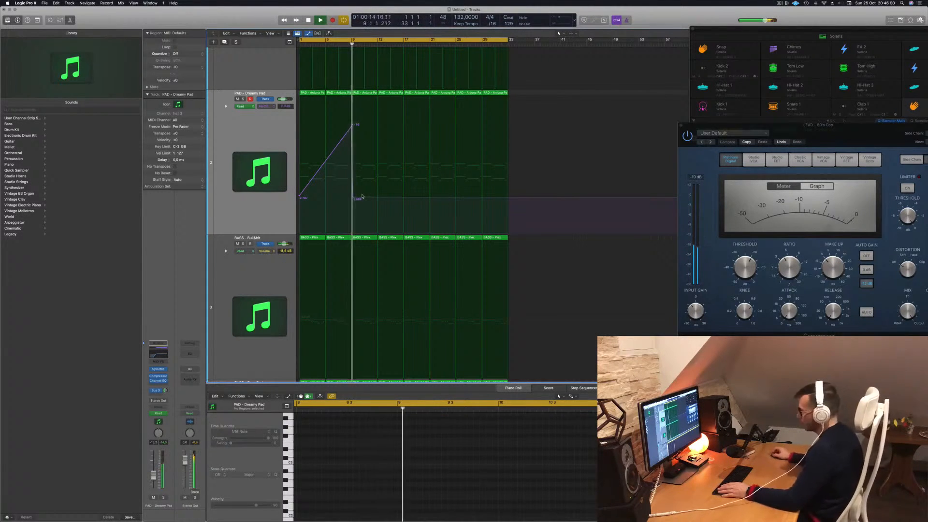
# - Adjust the automation points around bar 9 so the Dreamy Pad curve peaks just before the bar line and falls steeply
pyautogui.press('super+Right')
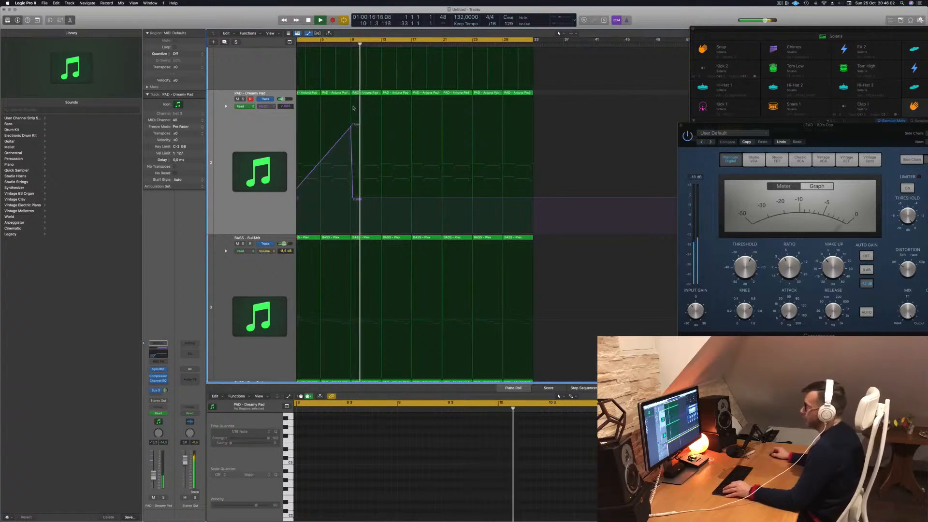
pyautogui.moveTo(353, 199); pyautogui.dragTo(351, 199)
pyautogui.press('super+Left')
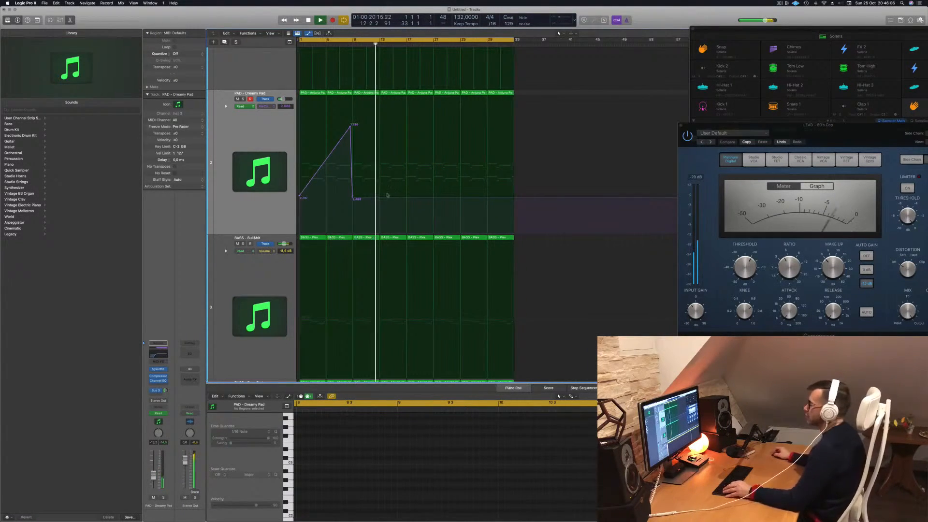
# - Continue the Dreamy Pad automation with a peak at bar 17, a low point at bar 25 and a rise to bar 33
pyautogui.click(408, 199)
pyautogui.moveTo(408, 199); pyautogui.dragTo(407, 121)
pyautogui.moveTo(463, 121); pyautogui.dragTo(460, 199)
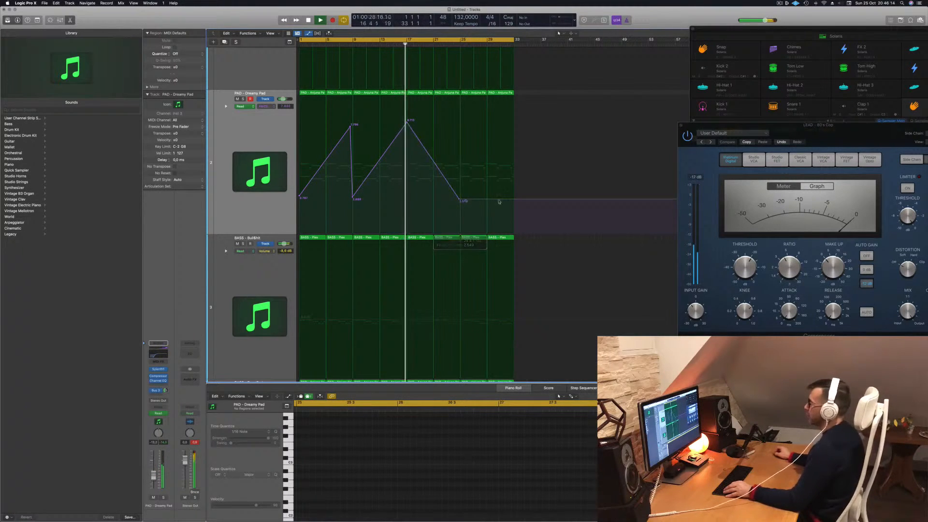
pyautogui.moveTo(516, 200); pyautogui.dragTo(514, 125)
pyautogui.press('super+Left')
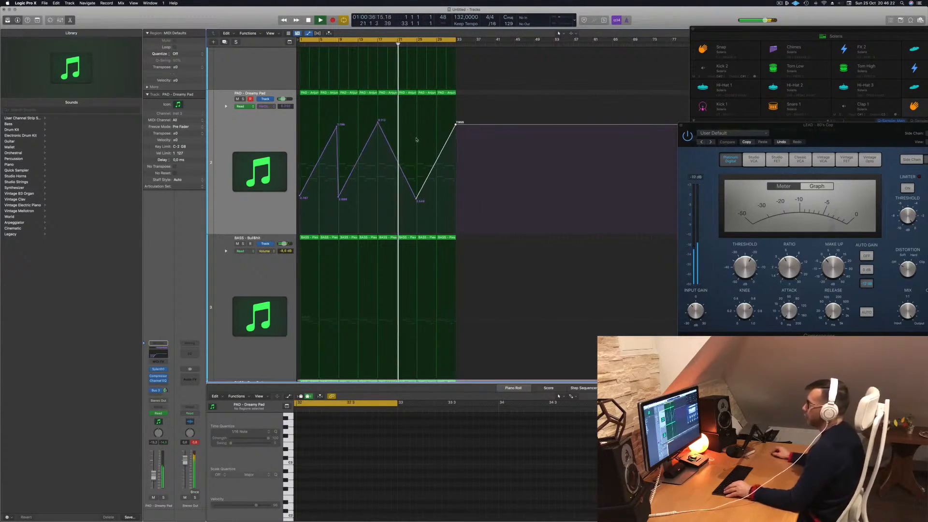
# - Select the PLUCK - Clavia track, move on to the bass track below Dreamy Pad and restart playback from the beginning
pyautogui.scroll(3, 251, 145)
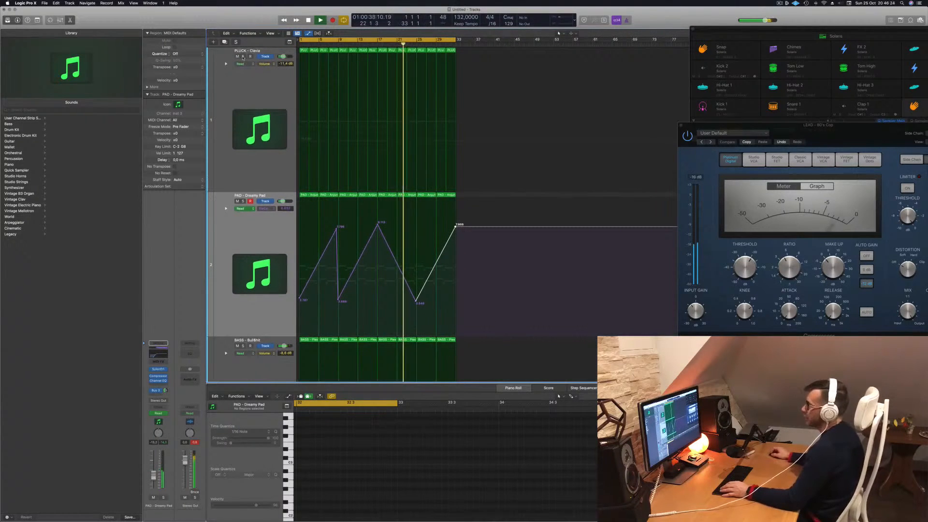
pyautogui.click(244, 60)
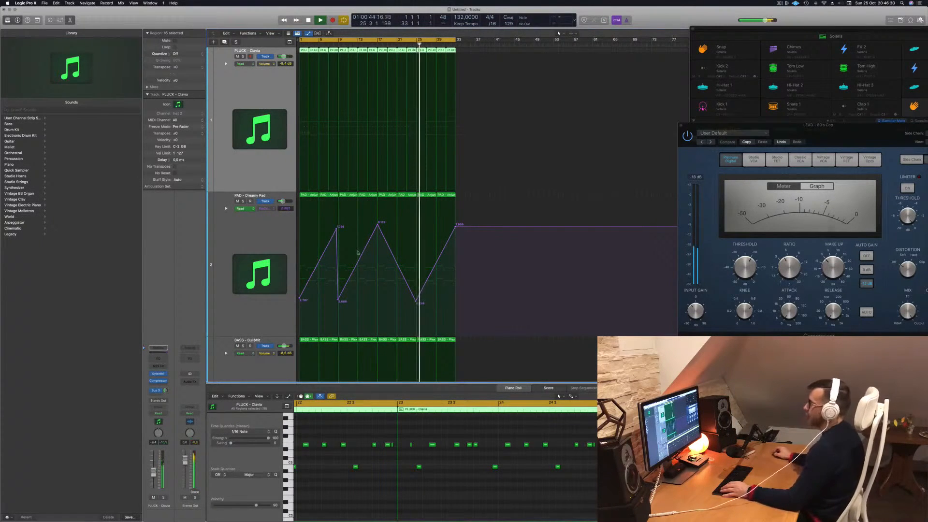
pyautogui.scroll(-4, 356, 253)
pyautogui.scroll(-3, 357, 253)
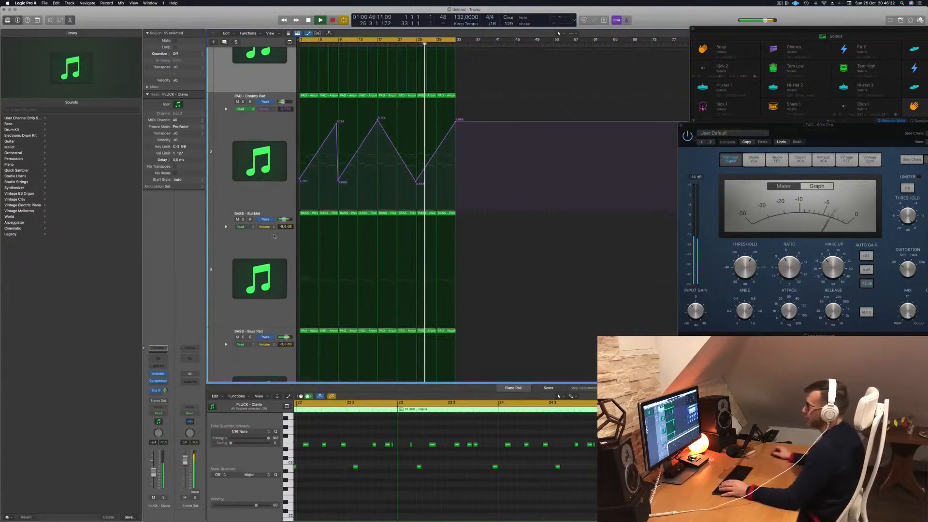
pyautogui.click(242, 290)
pyautogui.press('space')
pyautogui.press('space')
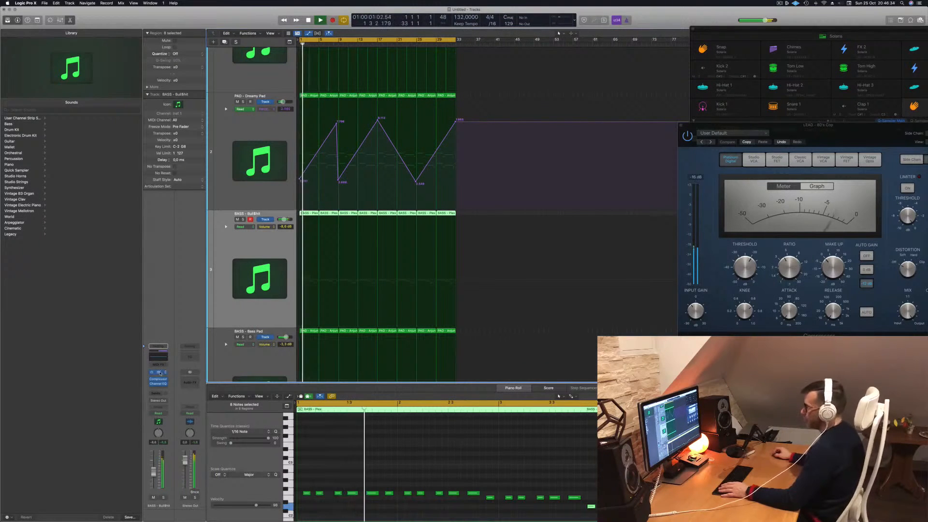
# - View the Sylenth1 settings of the bass track below Dreamy Pad, restart playback and close the instrument
pyautogui.click(158, 372)
pyautogui.press('space')
pyautogui.press('space')
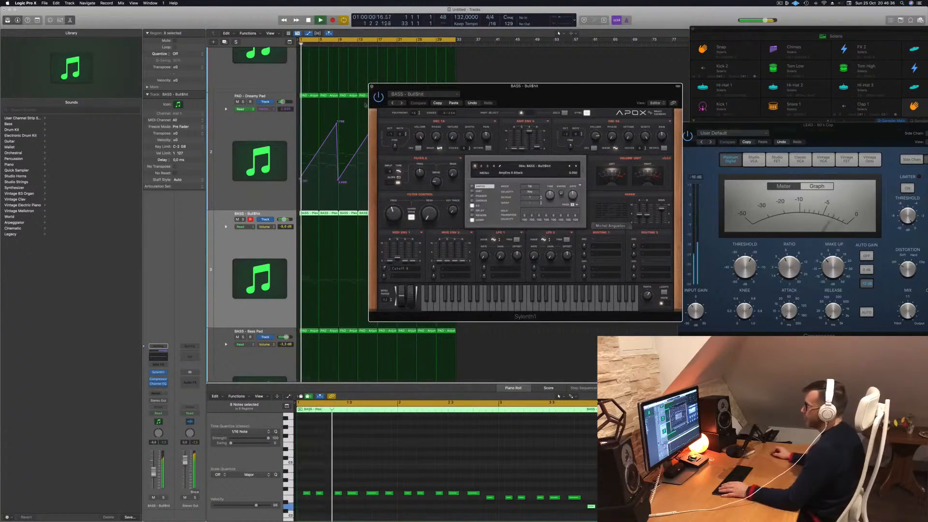
pyautogui.click(372, 86)
# - Open the Bass Pad track's Sylenth1, adjust its filter cutoff and move the instrument window clear of the arrangement
pyautogui.scroll(-7, 338, 229)
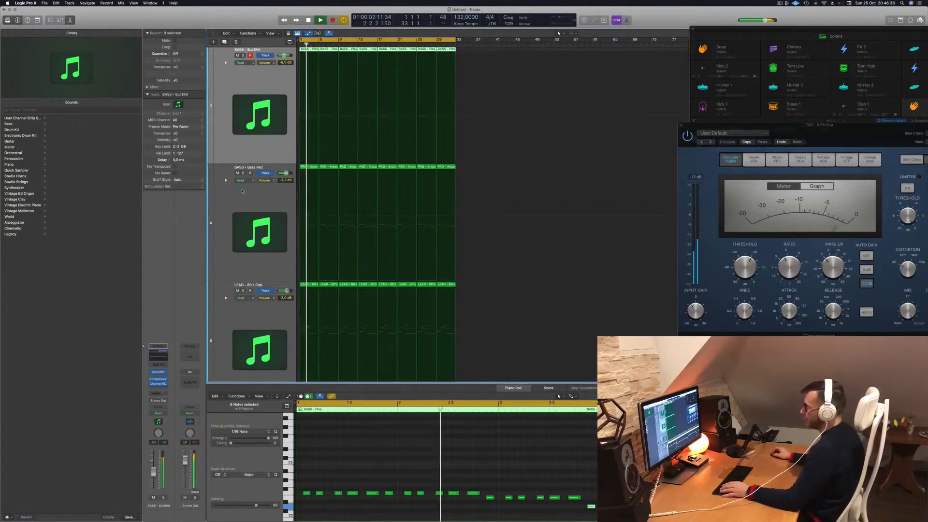
pyautogui.click(241, 188)
pyautogui.click(158, 370)
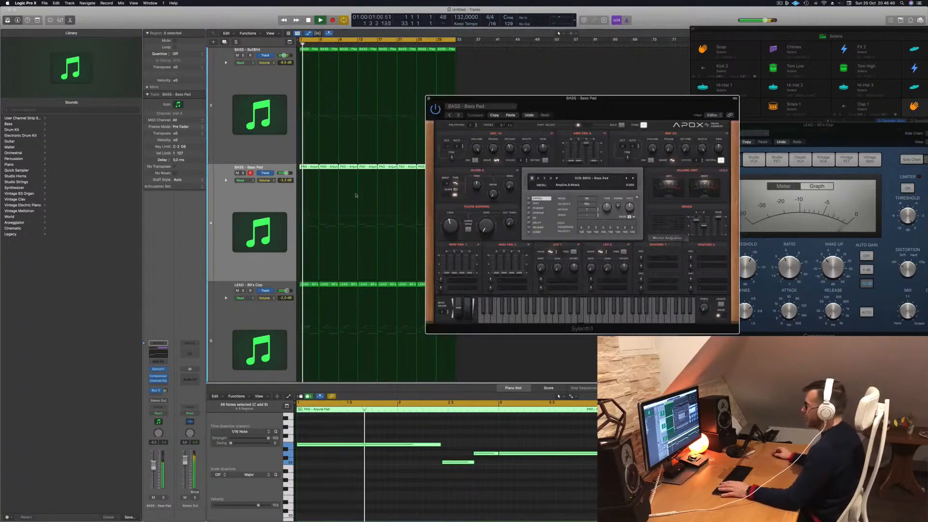
pyautogui.moveTo(452, 229); pyautogui.dragTo(452, 218)
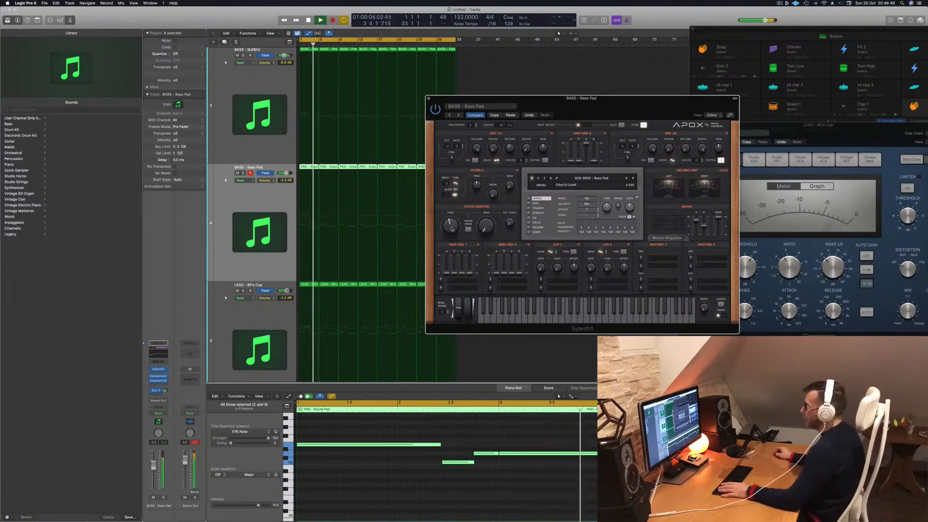
pyautogui.moveTo(538, 105); pyautogui.dragTo(649, 113)
pyautogui.click(267, 197)
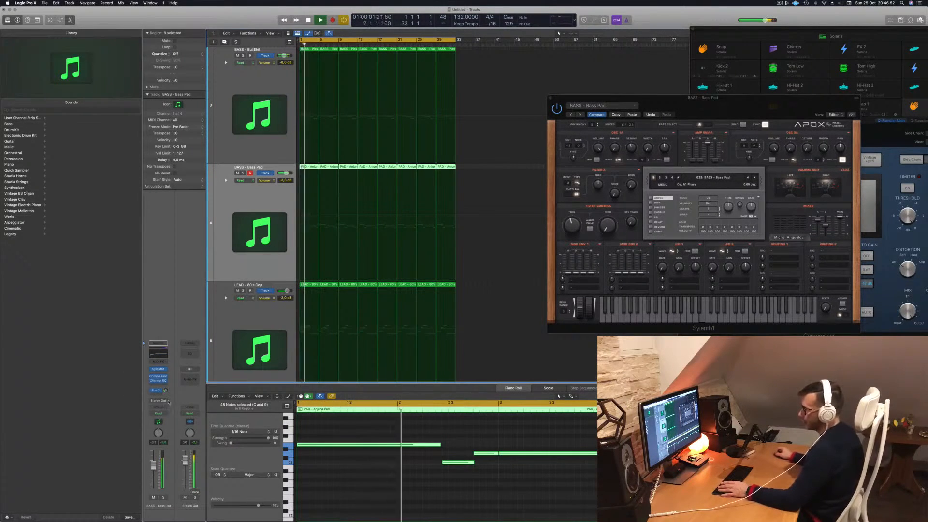
# - Set the Bass Pad track's automation mode to Touch and move the Sylenth1 filter cutoff during playback to record it
pyautogui.click(165, 415)
pyautogui.click(164, 420)
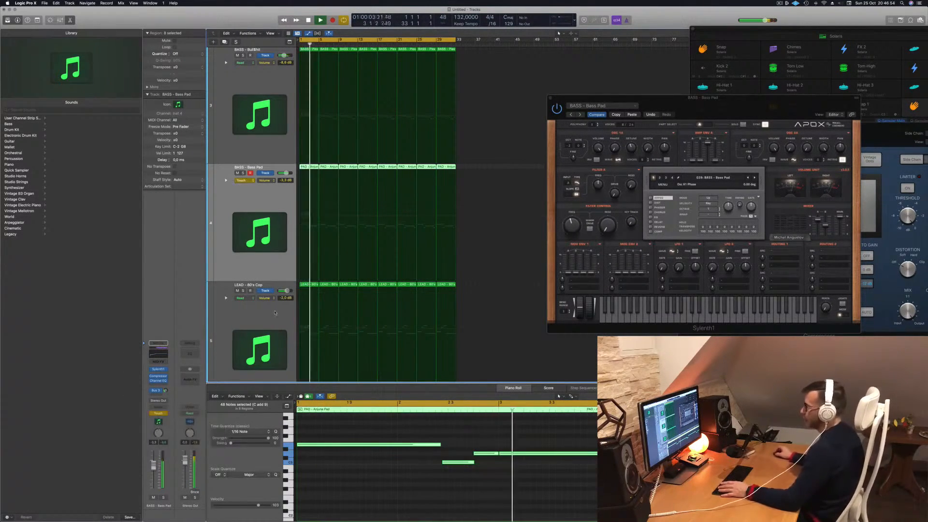
pyautogui.moveTo(739, 107); pyautogui.dragTo(660, 90)
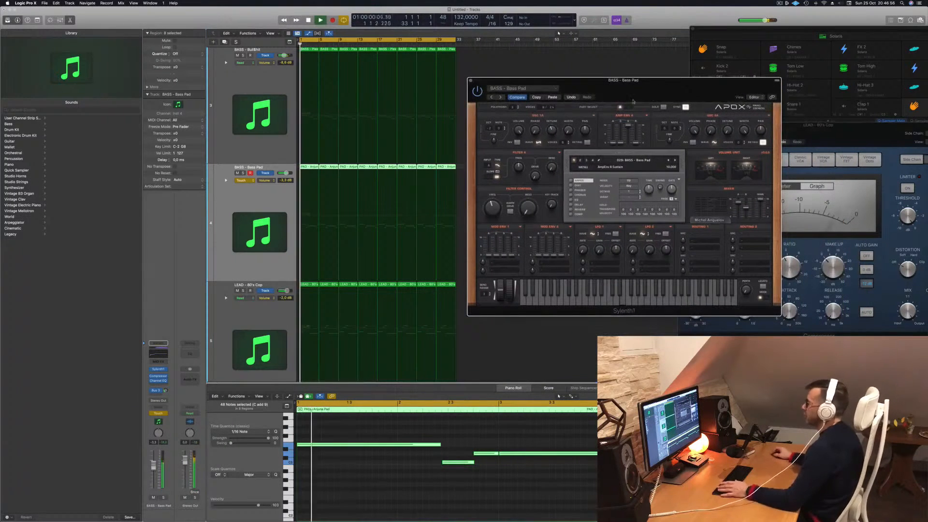
pyautogui.moveTo(496, 208); pyautogui.dragTo(498, 195)
# - Shape the Bass Pad track's filter cutoff automation into alternating dips and rises across the 32 bars, ending on a rise
pyautogui.moveTo(310, 233); pyautogui.dragTo(341, 233)
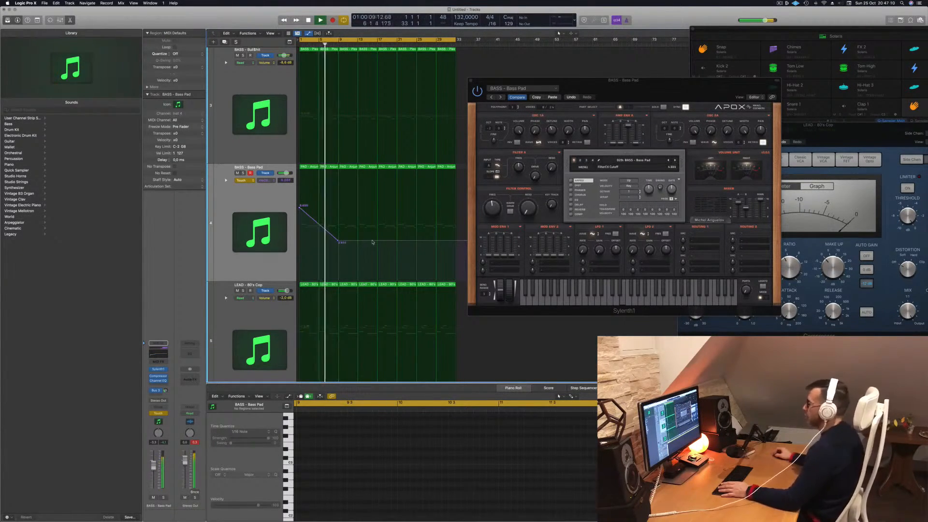
pyautogui.moveTo(357, 240)
pyautogui.mouseDown()
pyautogui.moveTo(358, 198)
pyautogui.moveTo(338, 197)
pyautogui.moveTo(352, 196)
pyautogui.moveTo(356, 224)
pyautogui.mouseUp()
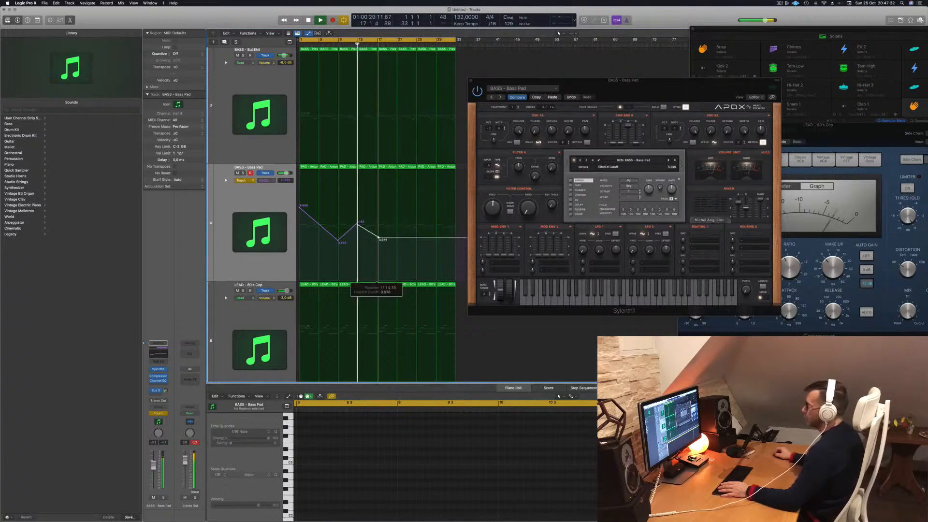
pyautogui.moveTo(378, 224); pyautogui.dragTo(378, 252)
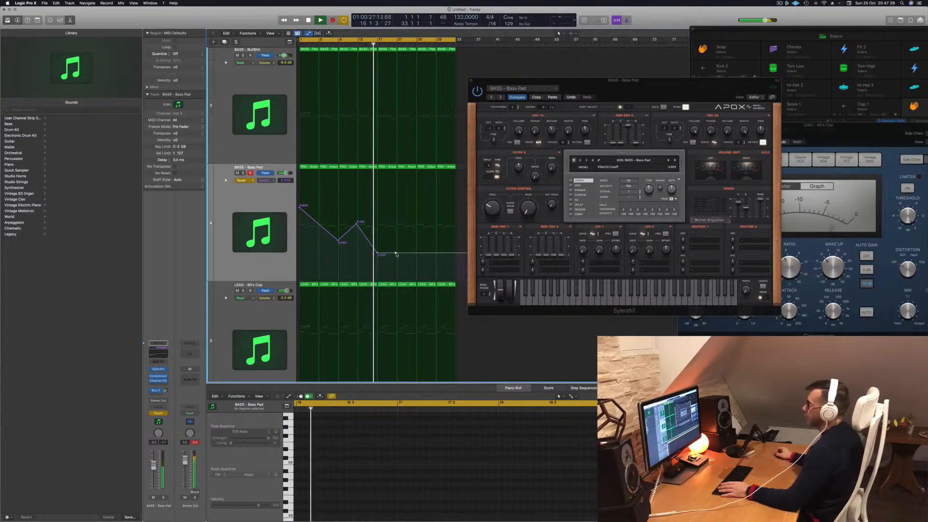
pyautogui.click(396, 254)
pyautogui.moveTo(396, 253); pyautogui.dragTo(399, 222)
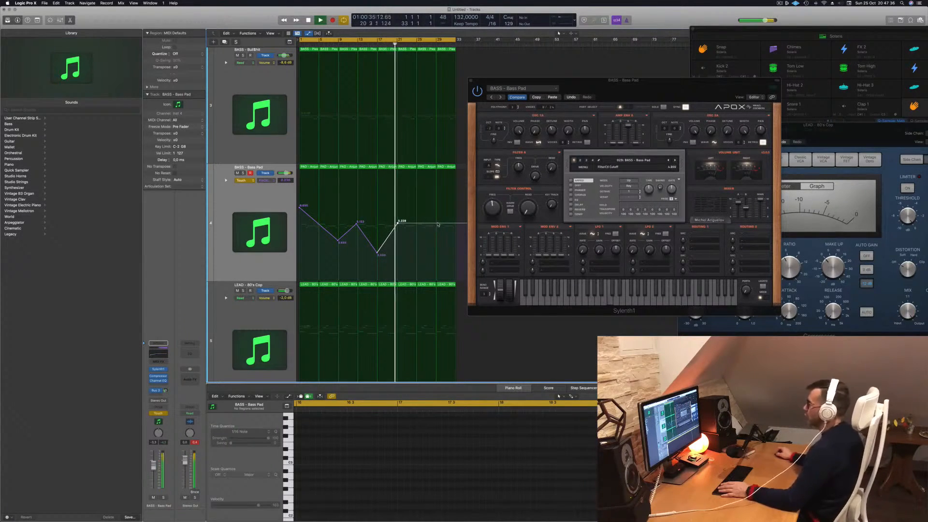
pyautogui.moveTo(431, 224); pyautogui.dragTo(438, 257)
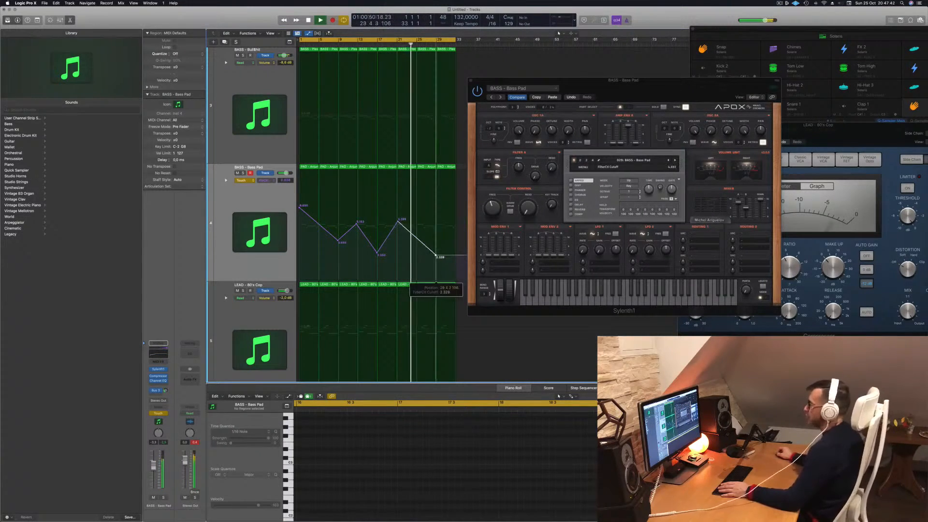
pyautogui.moveTo(456, 257); pyautogui.dragTo(455, 203)
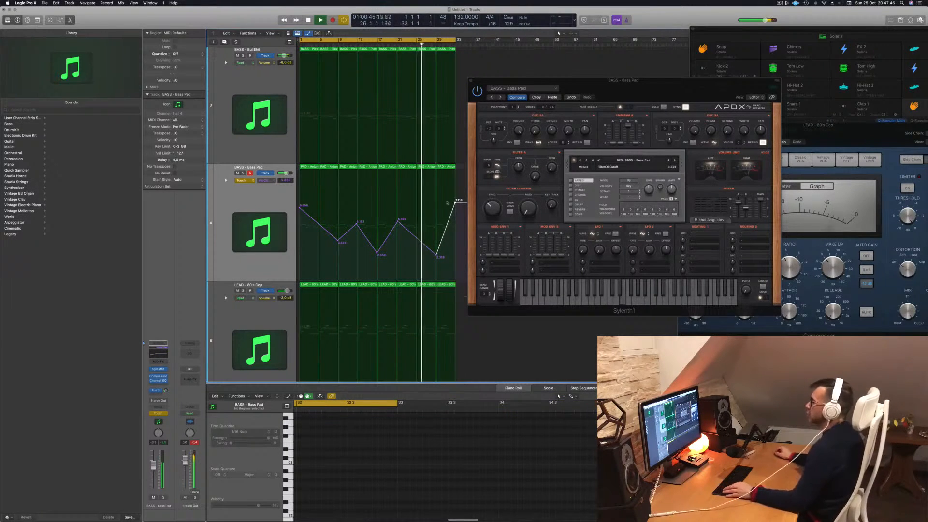
# - Move the Sylenth1 window clear of the arrangement and set the Bass Pad track's automation mode to Read
pyautogui.scroll(-5, 396, 187)
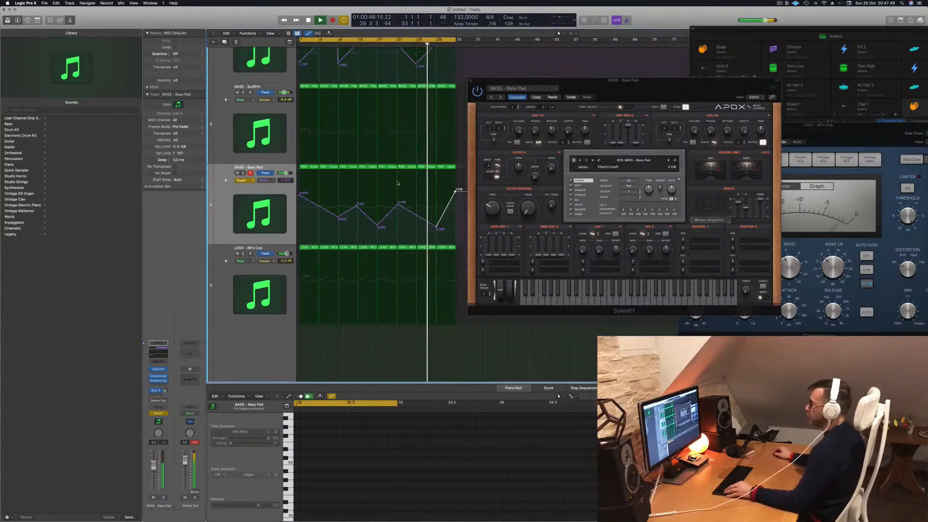
pyautogui.moveTo(585, 77); pyautogui.dragTo(679, 84)
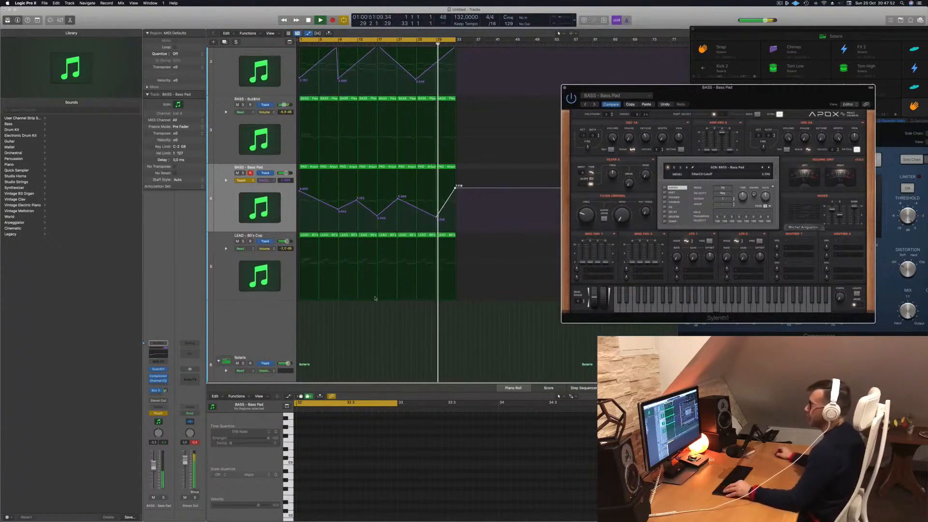
pyautogui.scroll(-2, 375, 298)
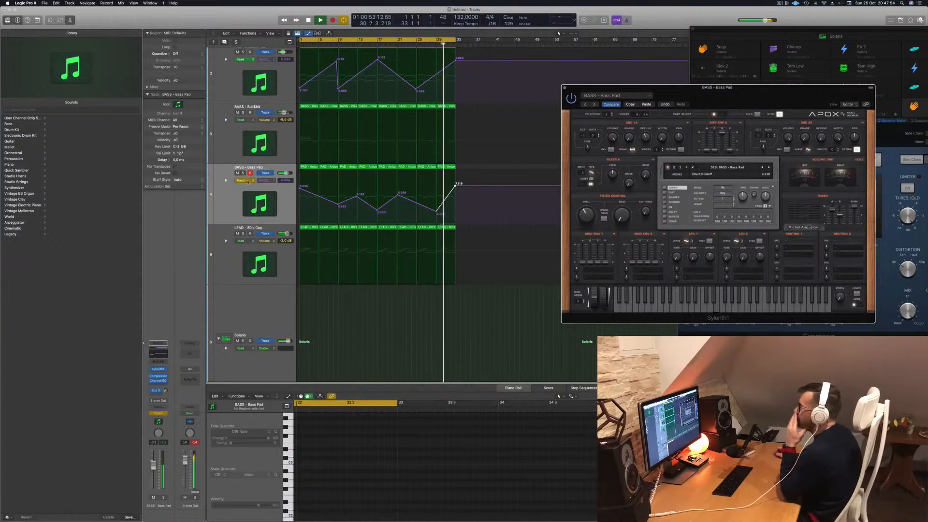
pyautogui.click(247, 180)
pyautogui.scroll(2, 222, 158)
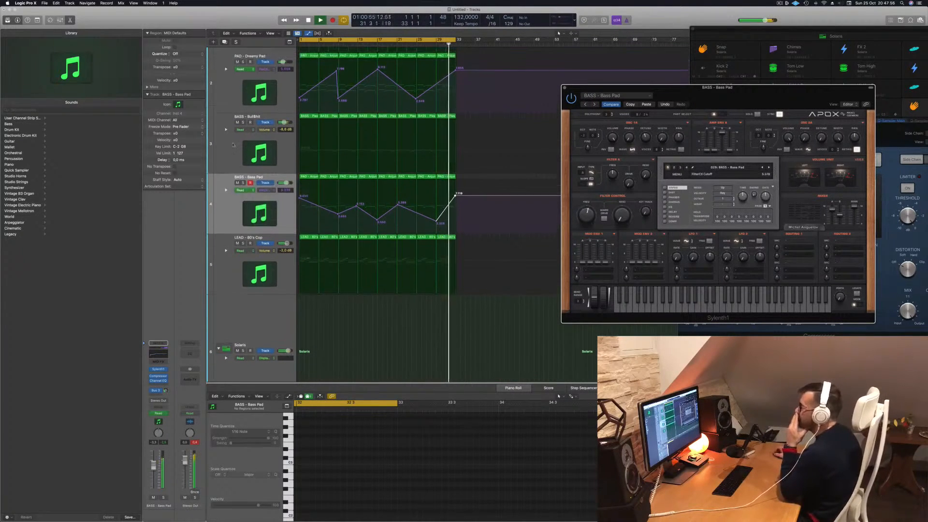
# - Close the Bass Pad's Sylenth1 window and open the instrument on the LEAD - 80's Cop track
pyautogui.click(243, 137)
pyautogui.click(243, 137)
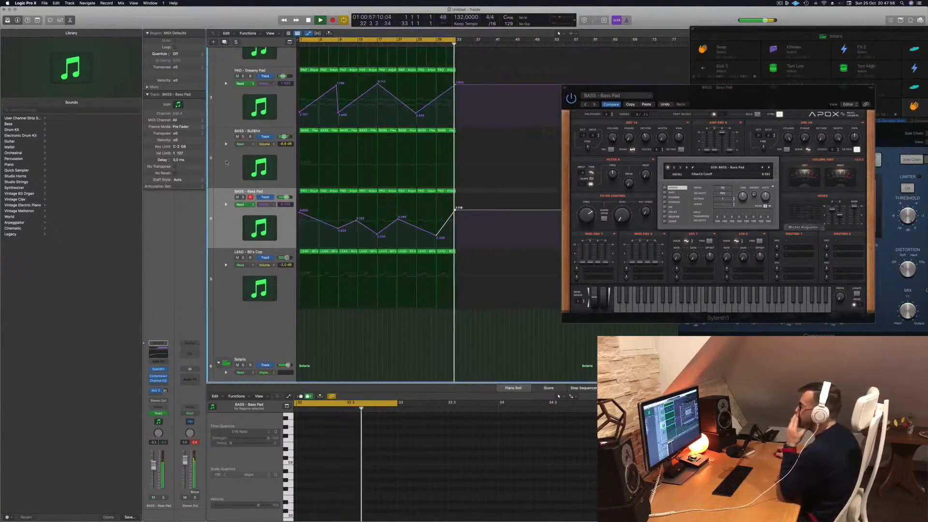
pyautogui.click(374, 158)
pyautogui.moveTo(625, 90); pyautogui.dragTo(639, 101)
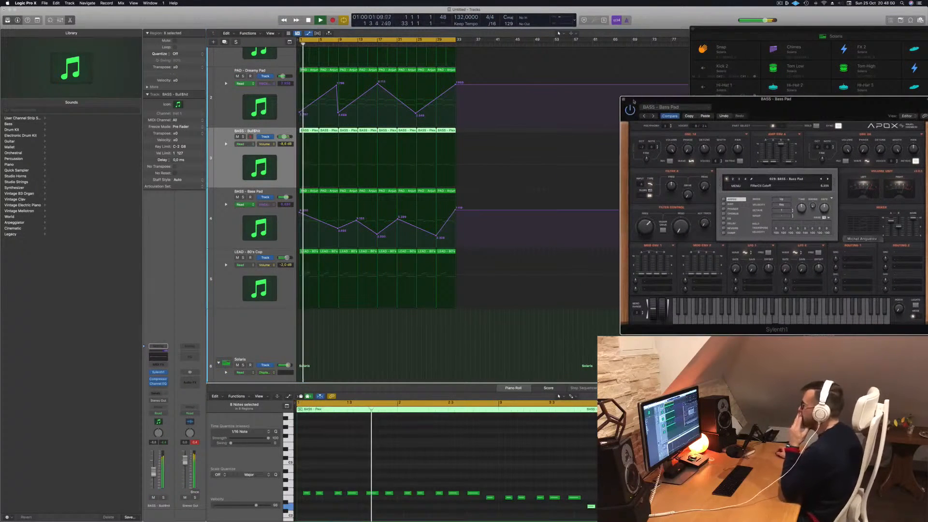
pyautogui.click(624, 100)
pyautogui.scroll(-3, 317, 188)
pyautogui.click(285, 250)
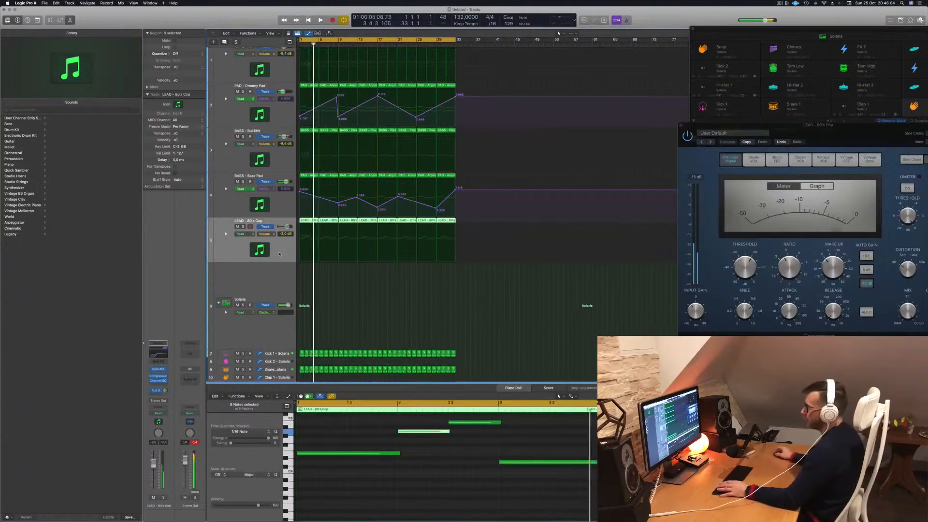
pyautogui.click(158, 369)
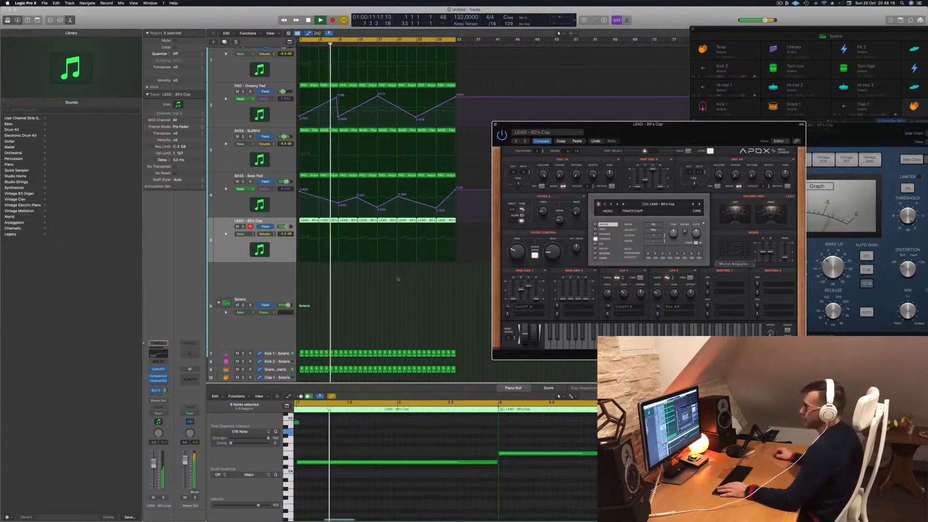
# - Open the LEAD - 80's Cop track's Compressor, adjust its threshold during playback and close the plug-in
pyautogui.click(159, 377)
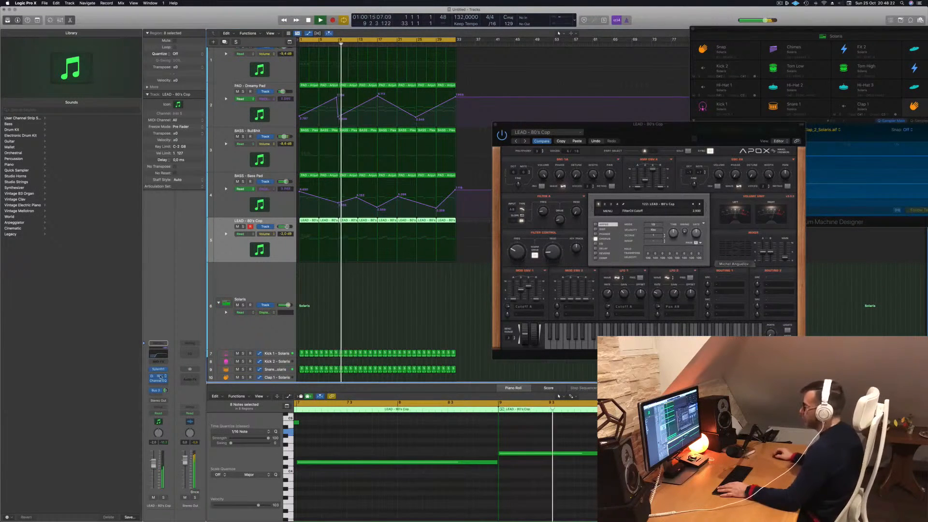
pyautogui.click(160, 377)
pyautogui.moveTo(808, 135); pyautogui.dragTo(550, 136)
pyautogui.press('space')
pyautogui.moveTo(449, 275); pyautogui.dragTo(449, 280)
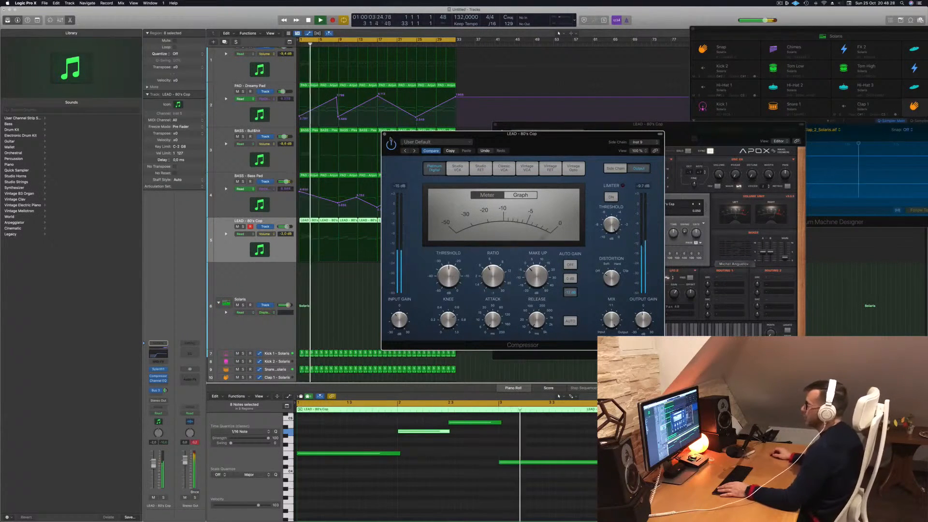
pyautogui.click(385, 135)
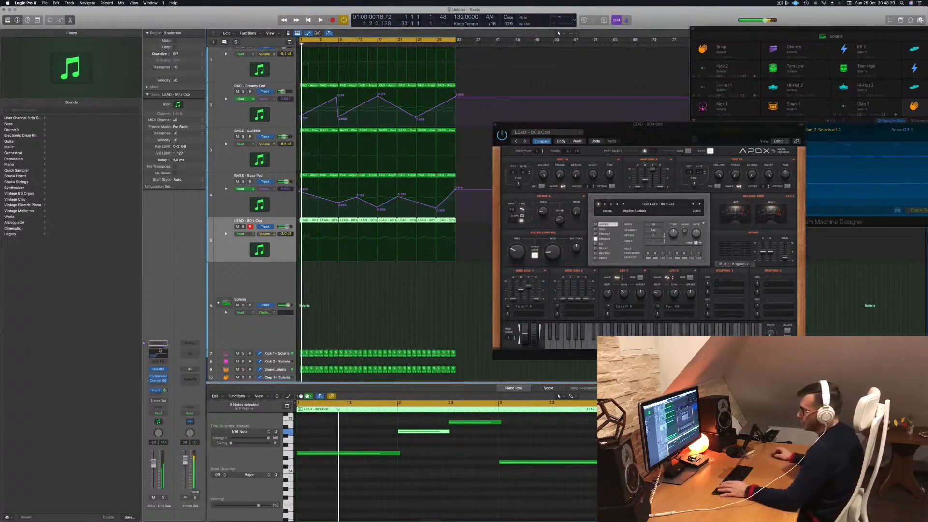
# - Add a second send on the LEAD - 80's Cop channel strip, routed to an unused bus
pyautogui.click(165, 391)
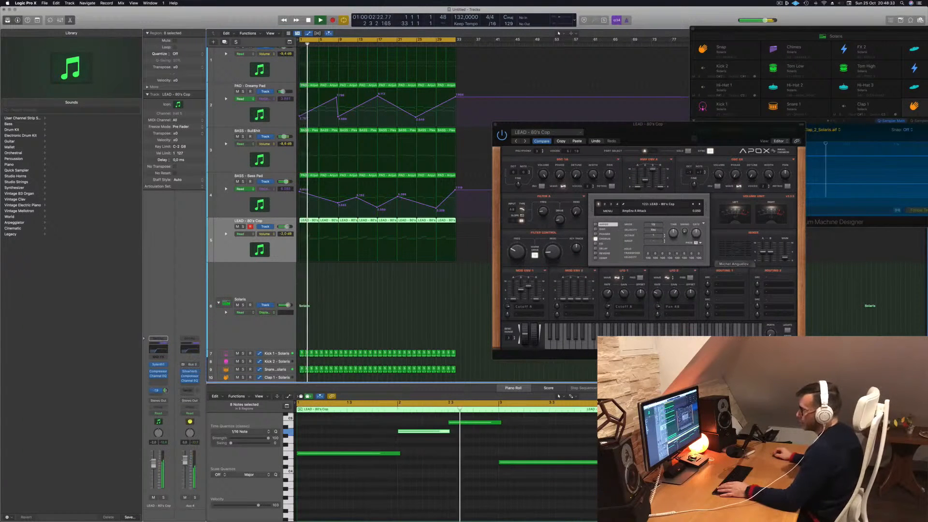
pyautogui.click(160, 391)
pyautogui.moveTo(160, 403)
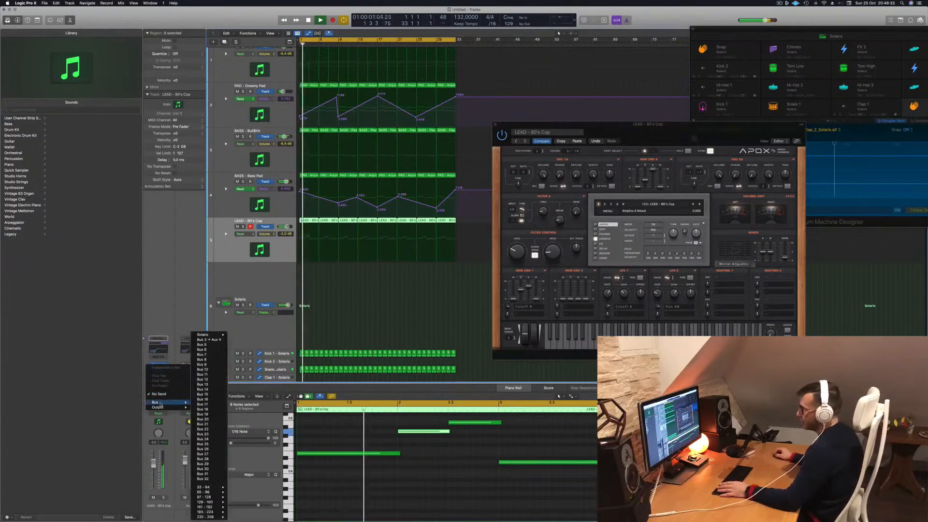
pyautogui.click(207, 359)
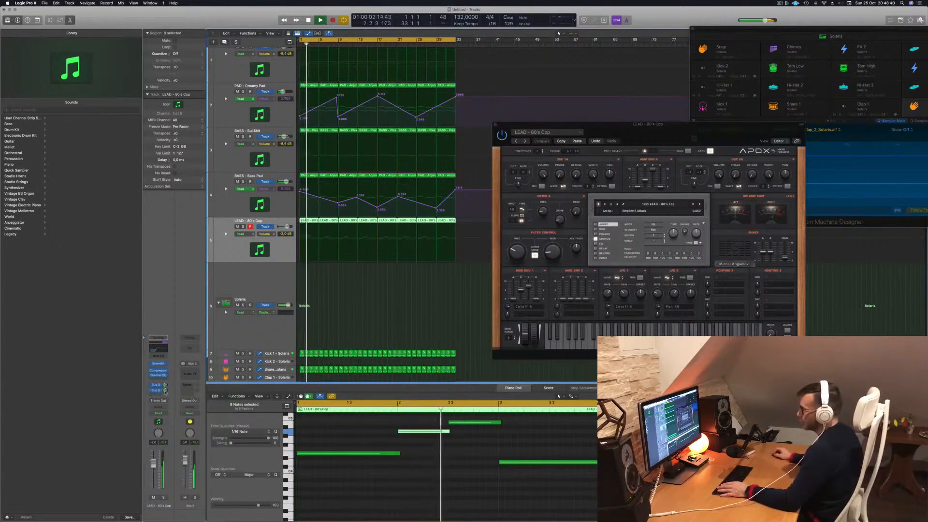
# - Insert Tape Delay on the new aux channel and set its wet output to 100%
pyautogui.click(191, 375)
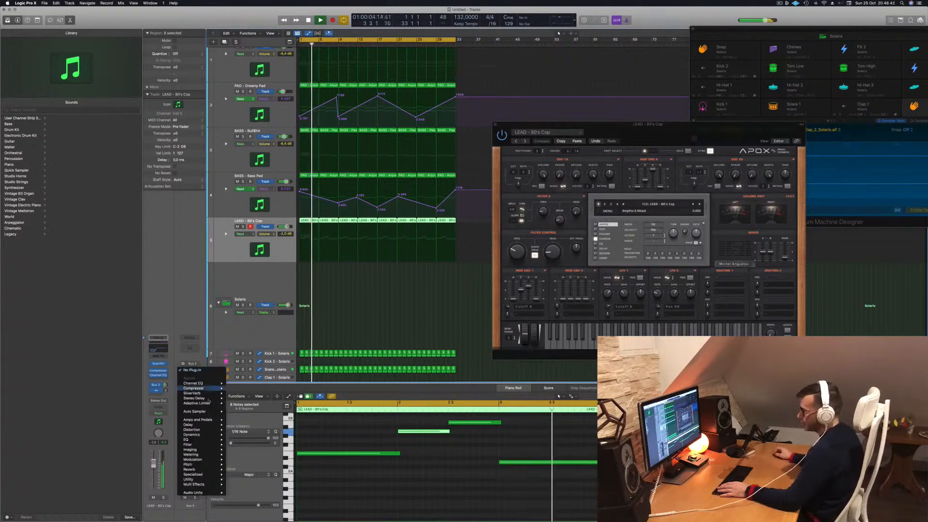
pyautogui.moveTo(214, 398)
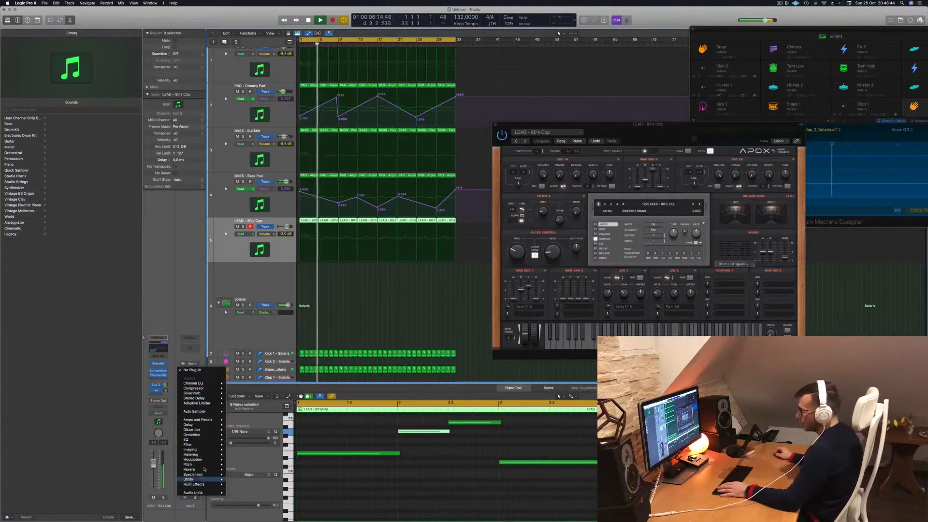
pyautogui.moveTo(212, 428)
pyautogui.moveTo(250, 444)
pyautogui.click(283, 444)
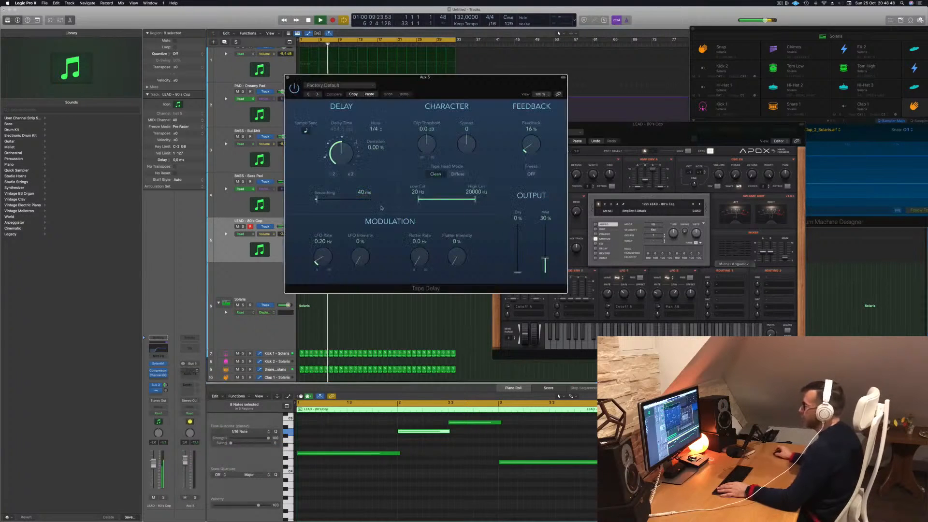
pyautogui.moveTo(547, 258); pyautogui.dragTo(556, 152)
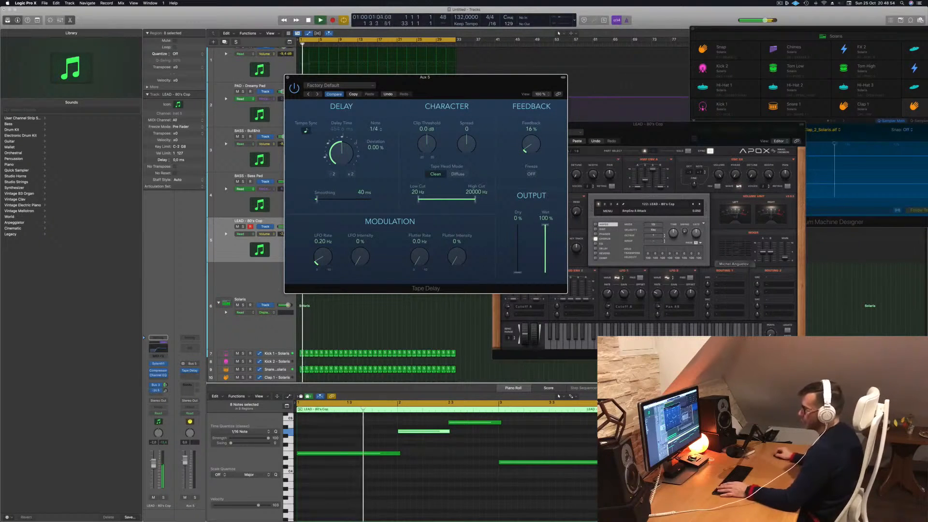
# - Adjust the lead track's send level to the delay bus and close the Tape Delay and Sylenth1 windows
pyautogui.moveTo(165, 391); pyautogui.dragTo(166, 396)
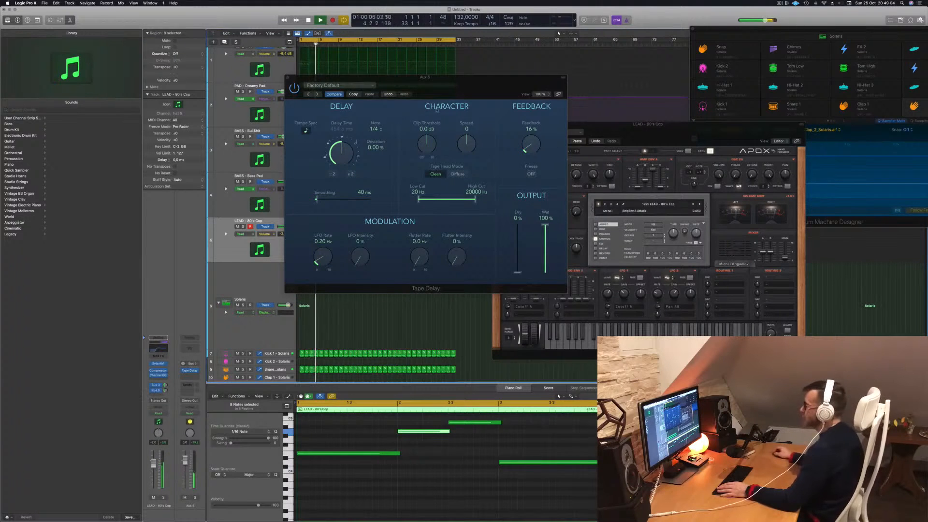
pyautogui.moveTo(468, 90); pyautogui.dragTo(594, 147)
pyautogui.click(413, 137)
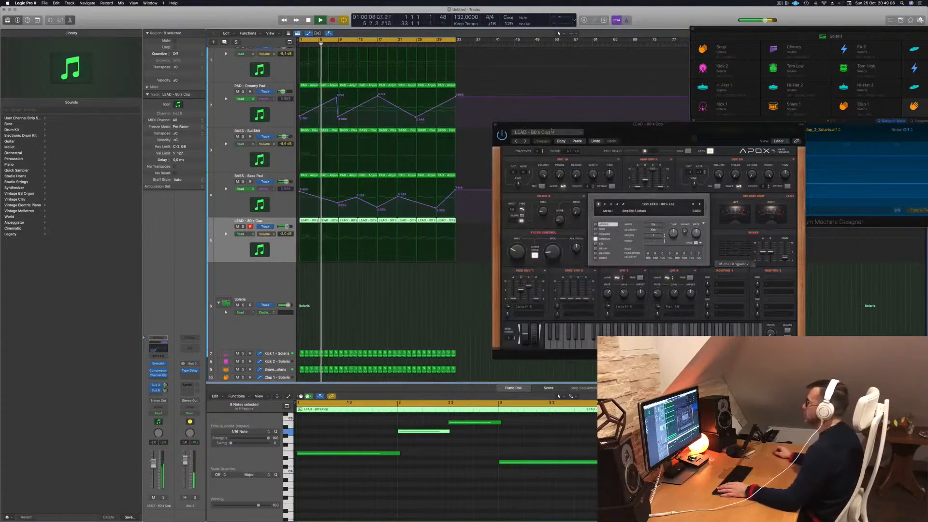
pyautogui.moveTo(496, 128); pyautogui.dragTo(444, 139)
pyautogui.click(444, 139)
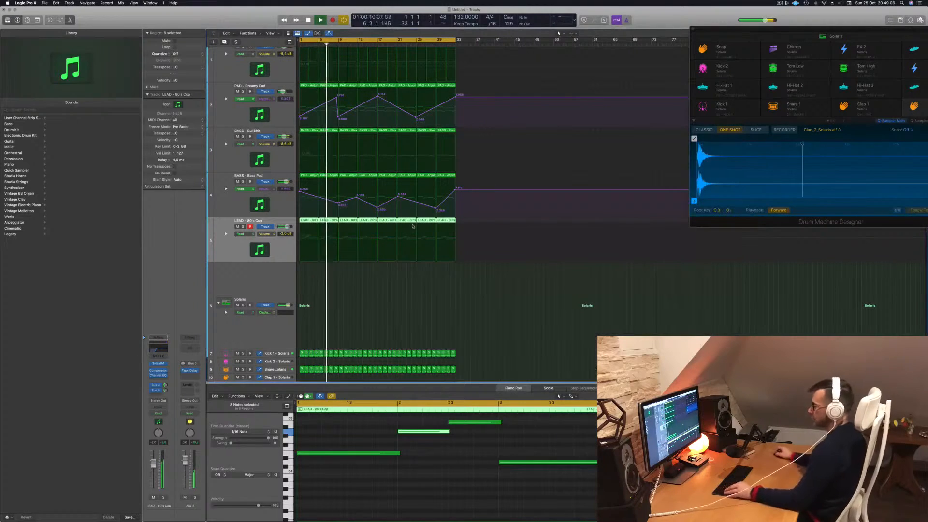
# - Repeat all arrangement regions once from bar 33 to bar 65 and show the secondary ruler
pyautogui.press('super+r')
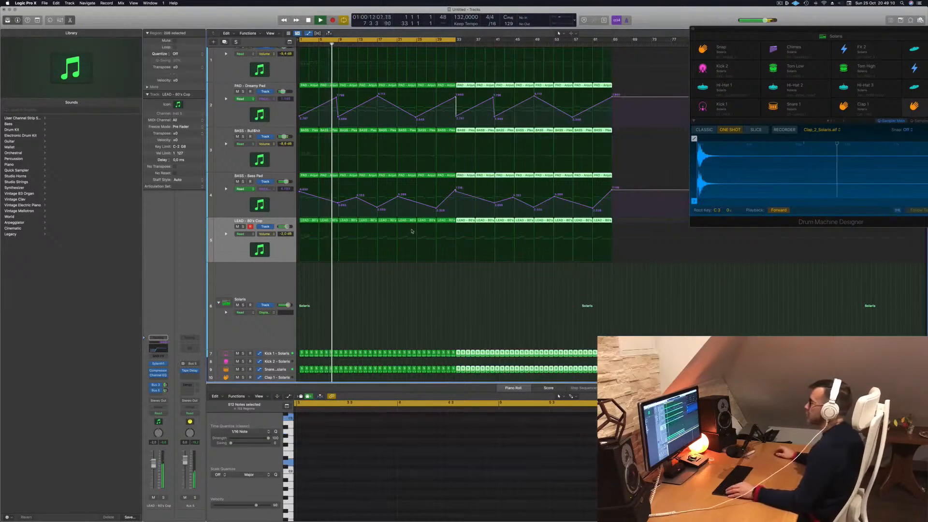
pyautogui.click(271, 33)
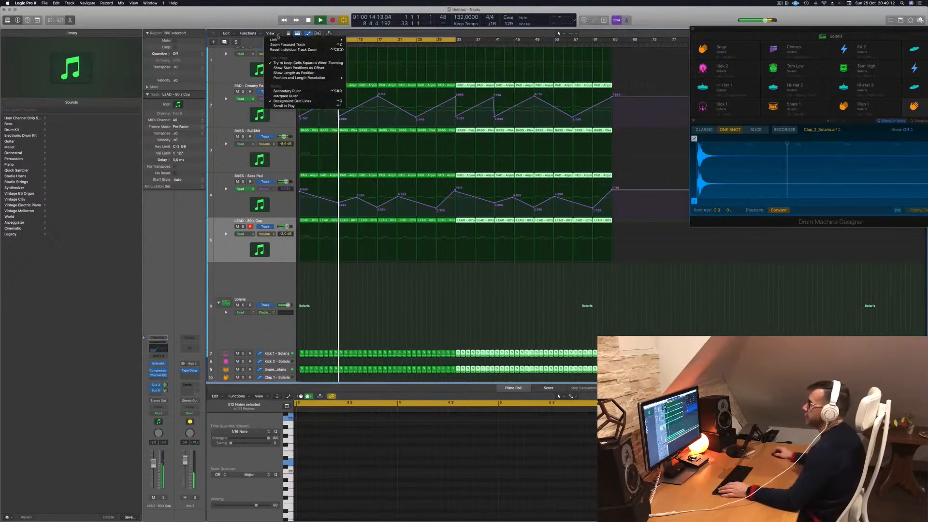
pyautogui.click(287, 90)
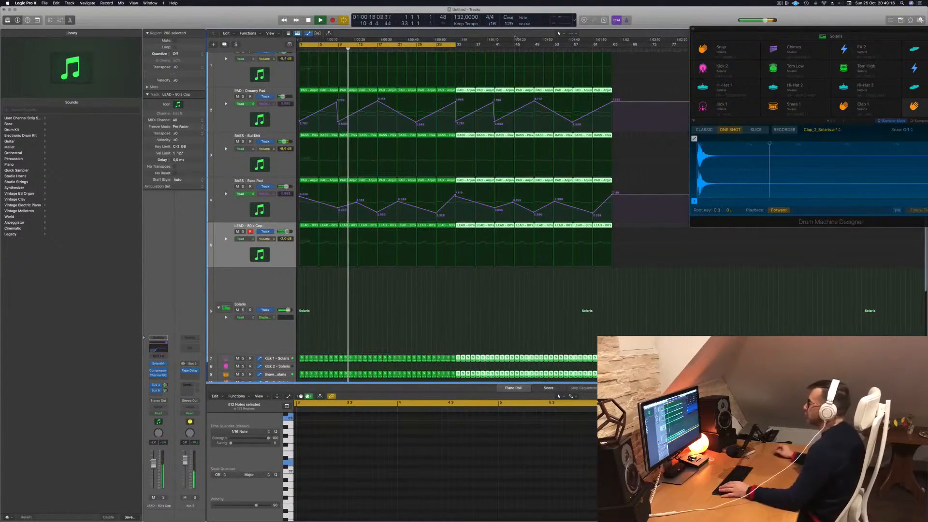
# - Extend the cycle range to bar 65 and deselect the repeated regions
pyautogui.moveTo(457, 47); pyautogui.dragTo(612, 46)
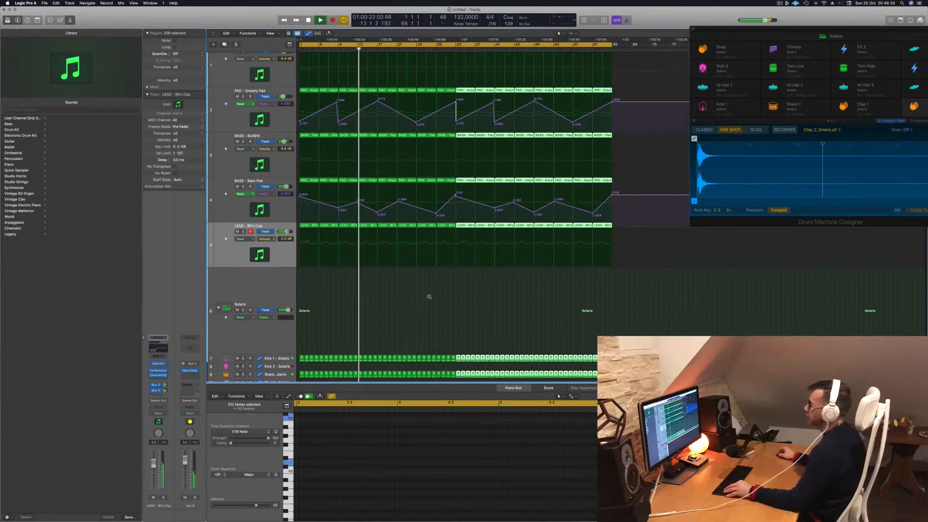
pyautogui.scroll(-5, 428, 295)
pyautogui.click(376, 234)
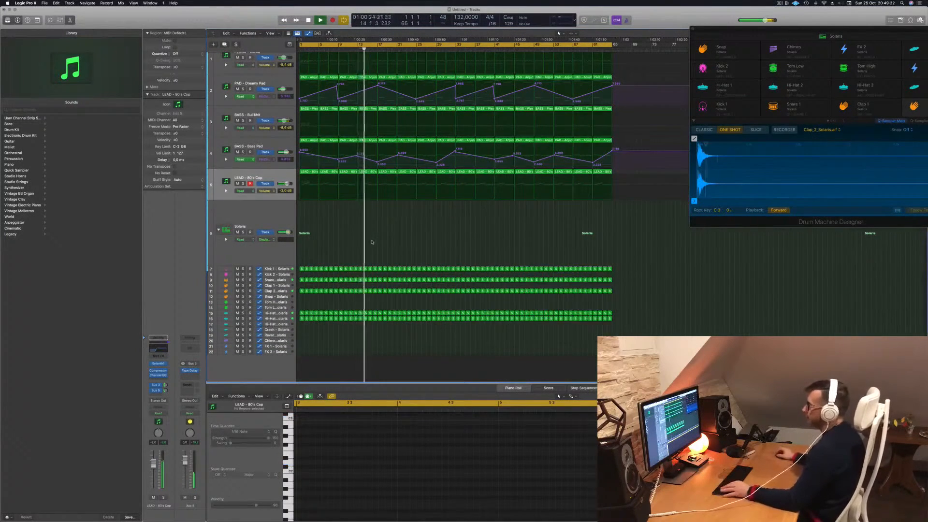
pyautogui.scroll(2, 376, 231)
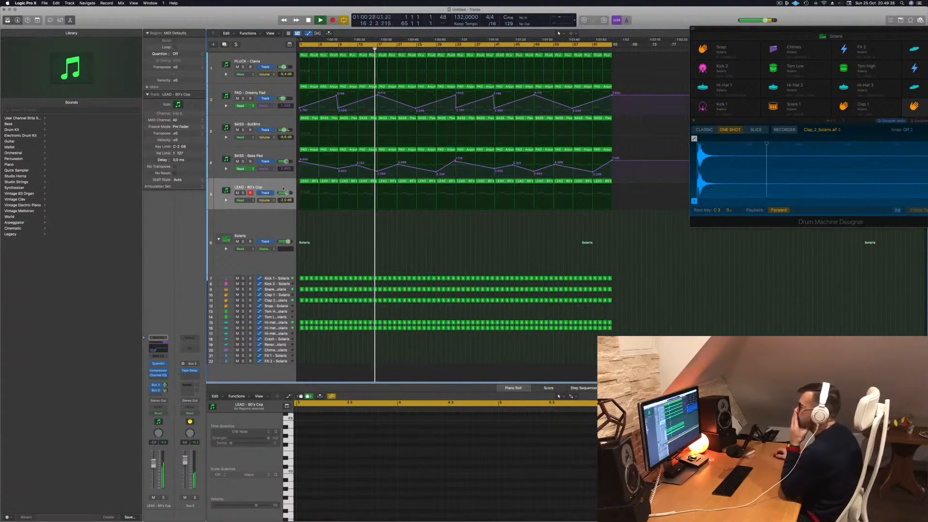
# - Create two new tracks with duplicate settings from the LEAD - 80's Cop track
pyautogui.click(268, 187)
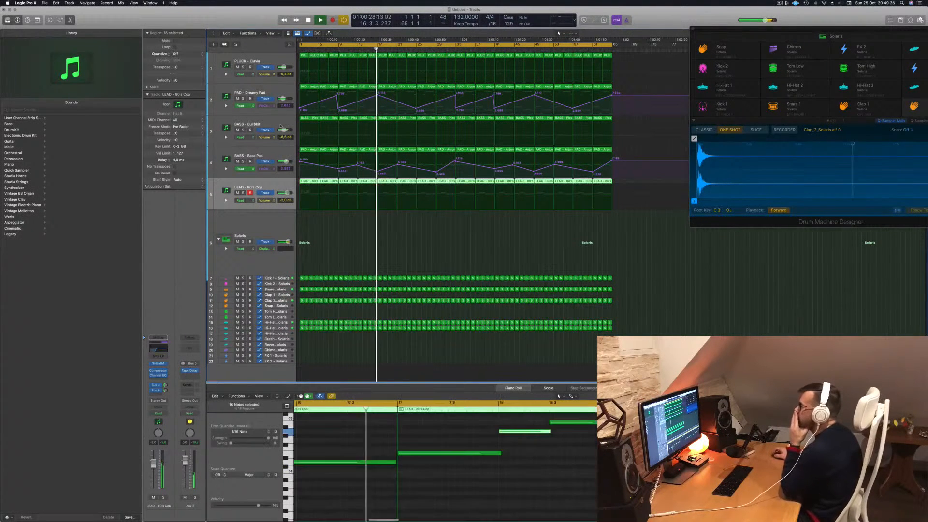
pyautogui.click(225, 45)
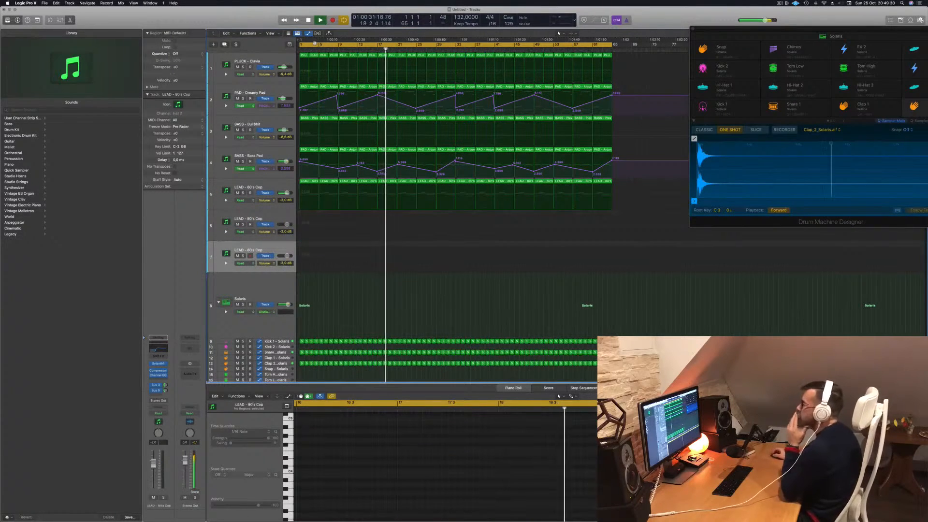
# - Delete the PLUCK track's regions from bar 1 up to bar 21
pyautogui.press('space')
pyautogui.press('space')
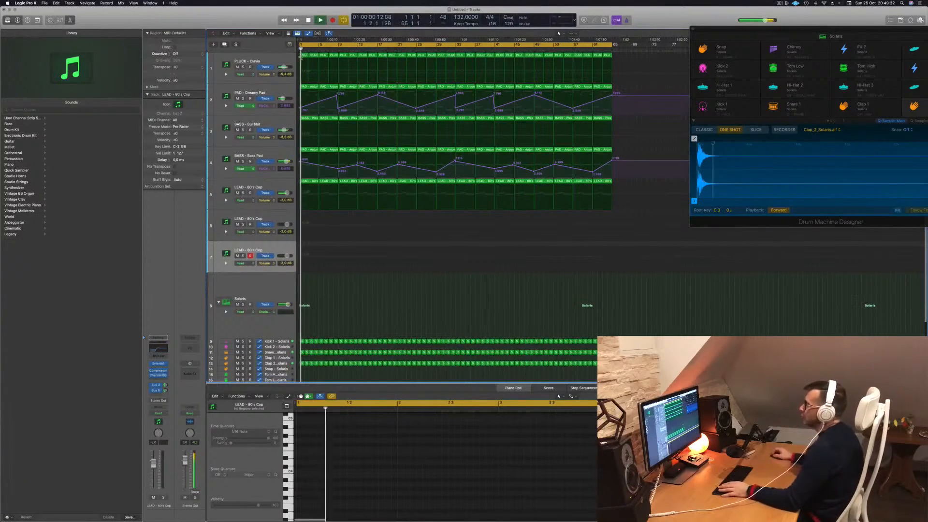
pyautogui.click(304, 57)
pyautogui.press('space')
pyautogui.press('space')
pyautogui.press('Delete')
pyautogui.moveTo(303, 57); pyautogui.dragTo(390, 57)
pyautogui.press('Delete')
pyautogui.press('Delete')
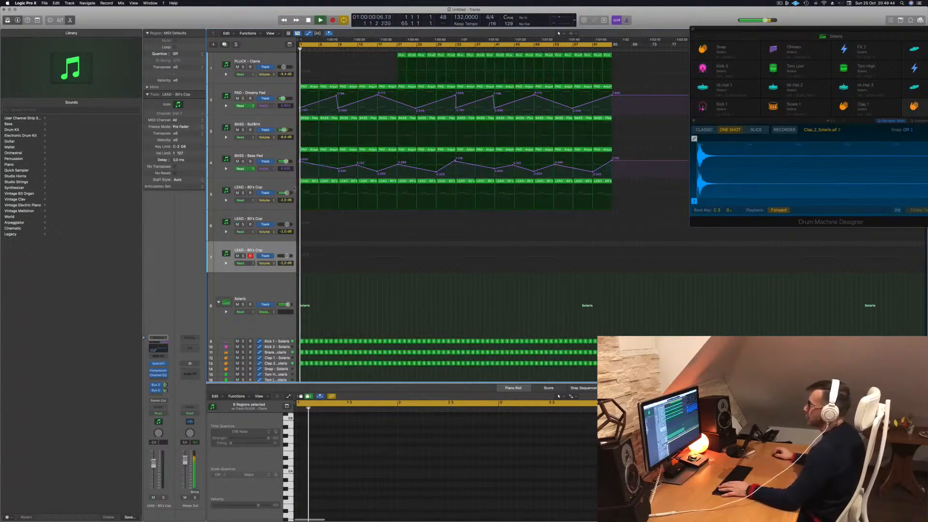
# - Delete the regions before bar 9 on the first LEAD - 80's Cop track
pyautogui.click(308, 182)
pyautogui.press('space')
pyautogui.press('Delete')
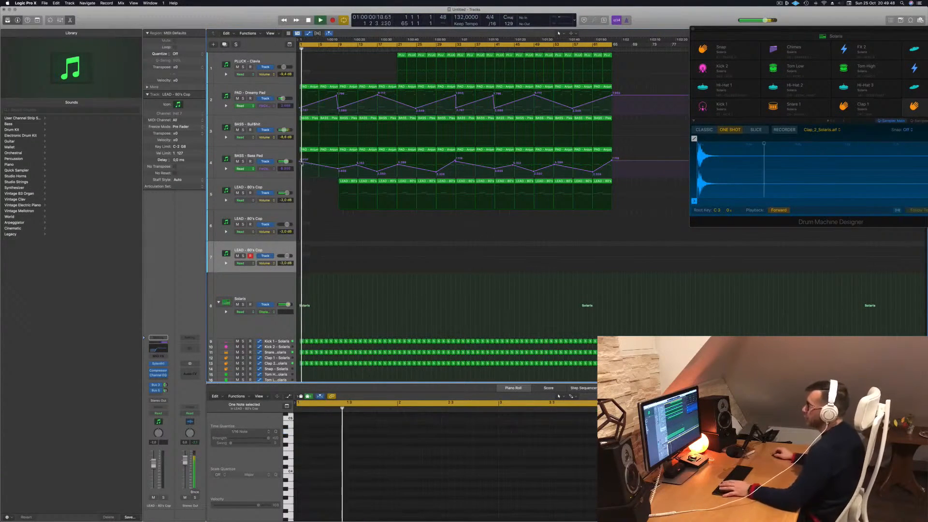
# - Lower the opening automation point on BASS - Bass Pad and delete the track 3 bass regions before bar 9
pyautogui.moveTo(301, 163); pyautogui.dragTo(299, 170)
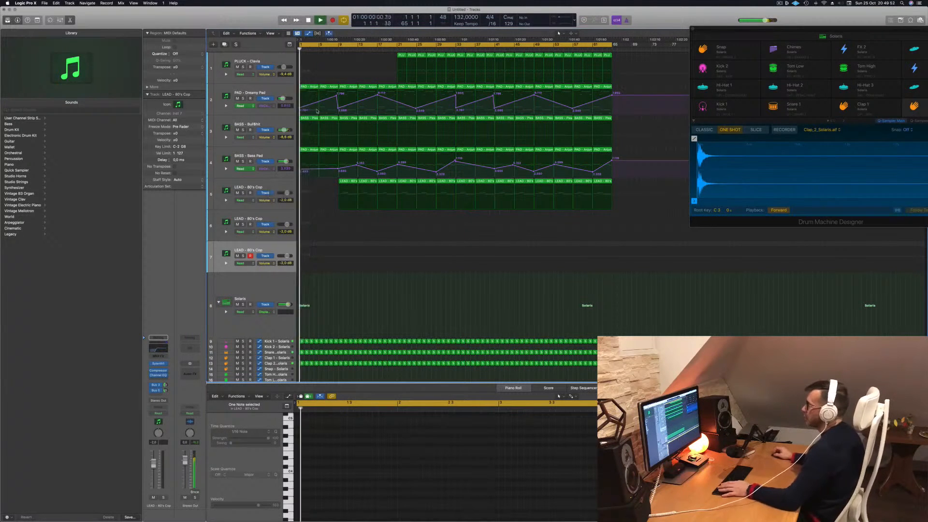
pyautogui.click(337, 118)
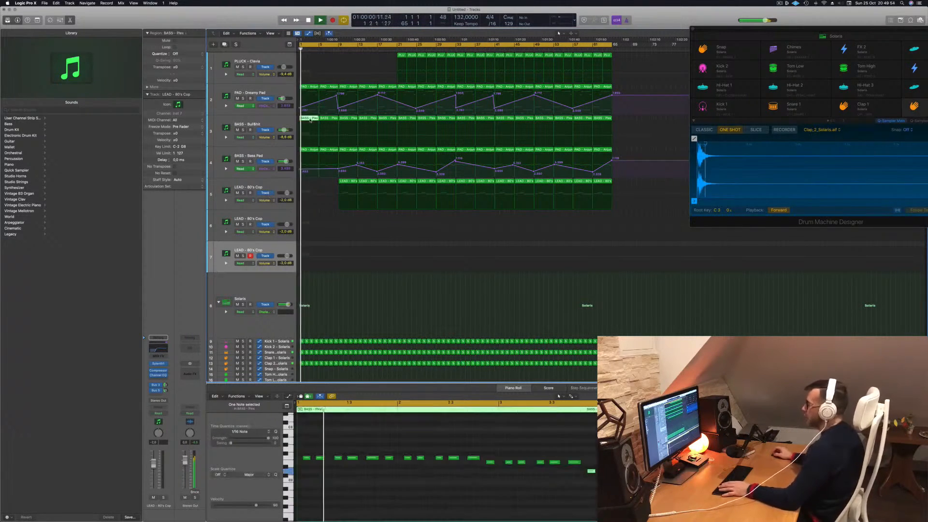
pyautogui.press('Delete')
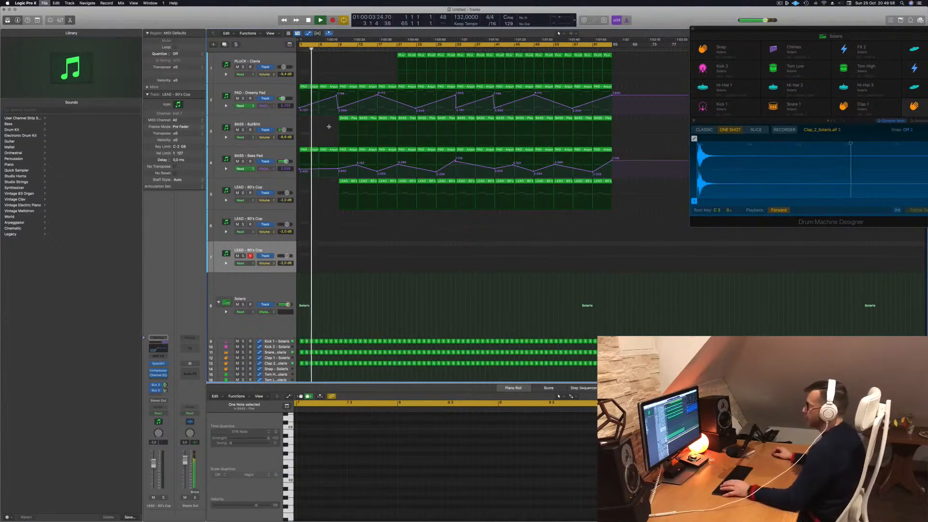
# - Save the project as "Episode 162 Guys" in the Logic folder and resume playback
pyautogui.press('super+s')
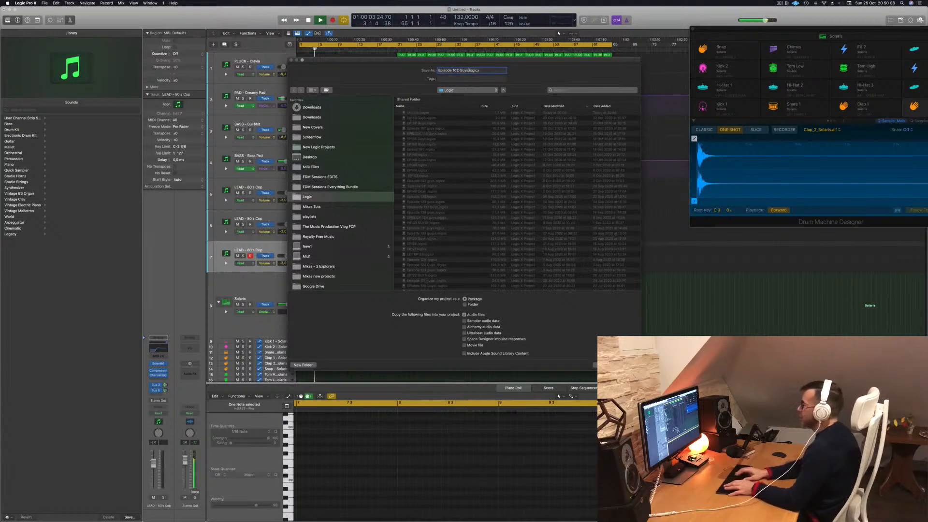
pyautogui.press('Return')
pyautogui.press('space')
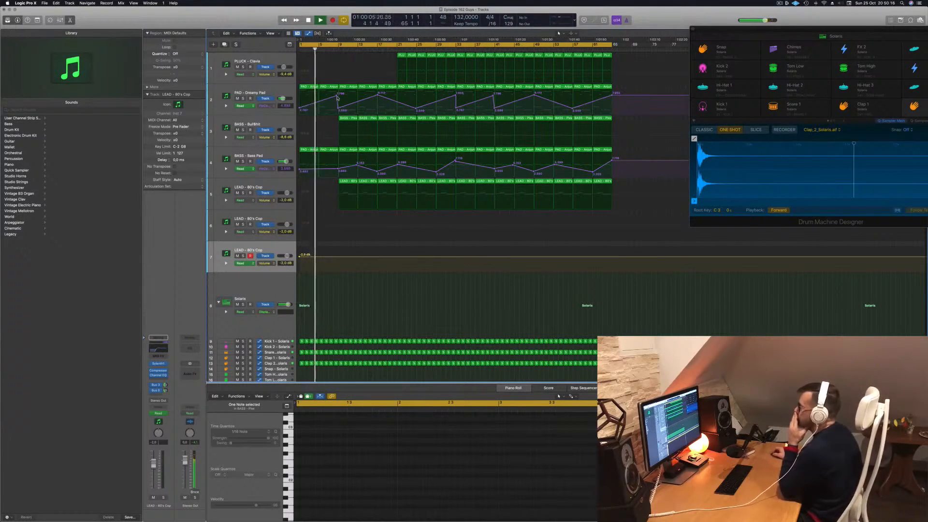
# - Delete the regions from bar 9 to bar 17 on the first LEAD - 80's Cop track
pyautogui.scroll(-3, 332, 320)
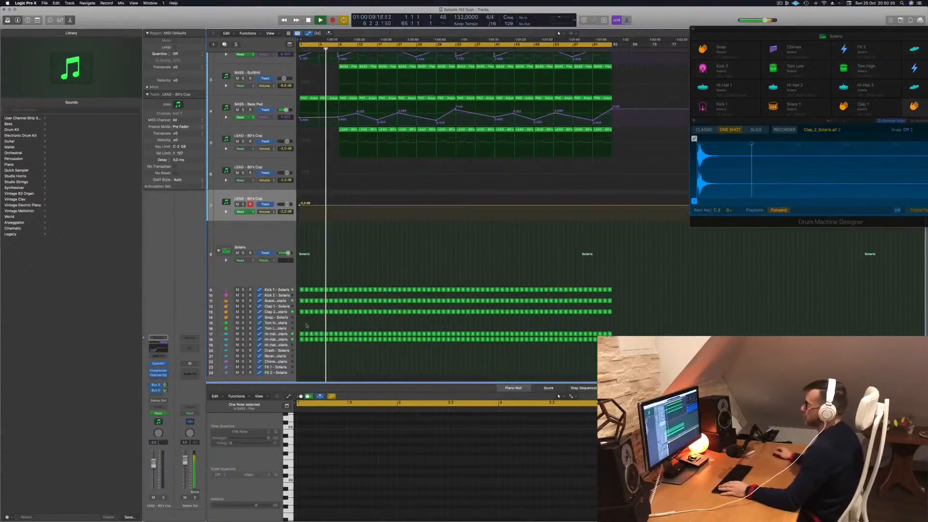
pyautogui.scroll(2, 373, 96)
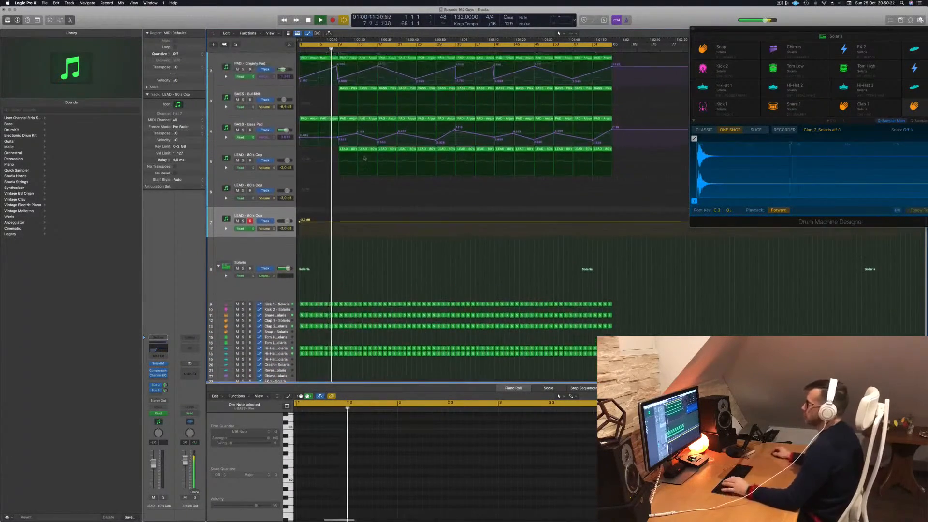
pyautogui.scroll(1, 372, 96)
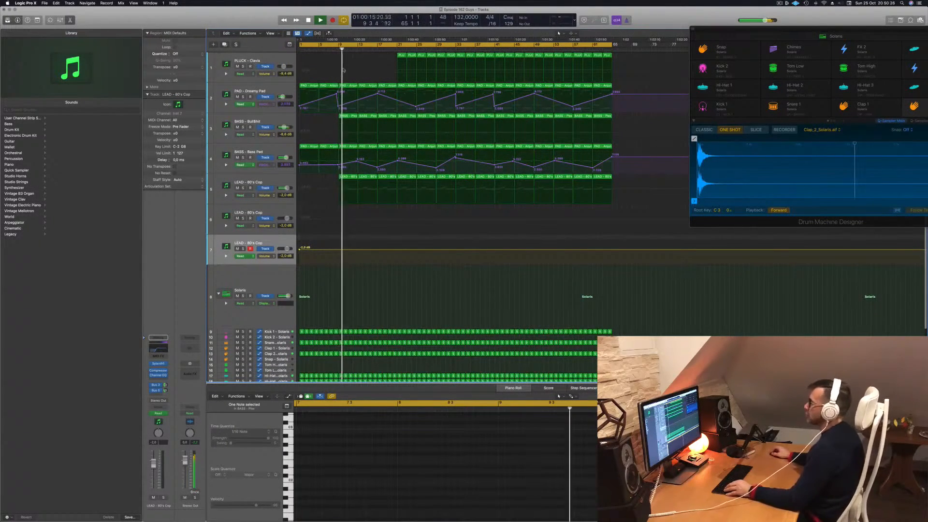
pyautogui.click(346, 177)
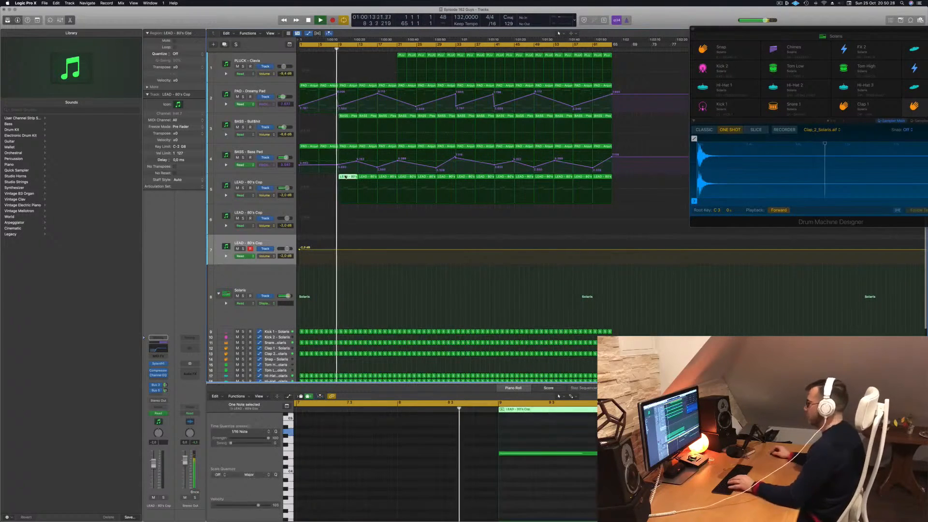
pyautogui.press('Delete')
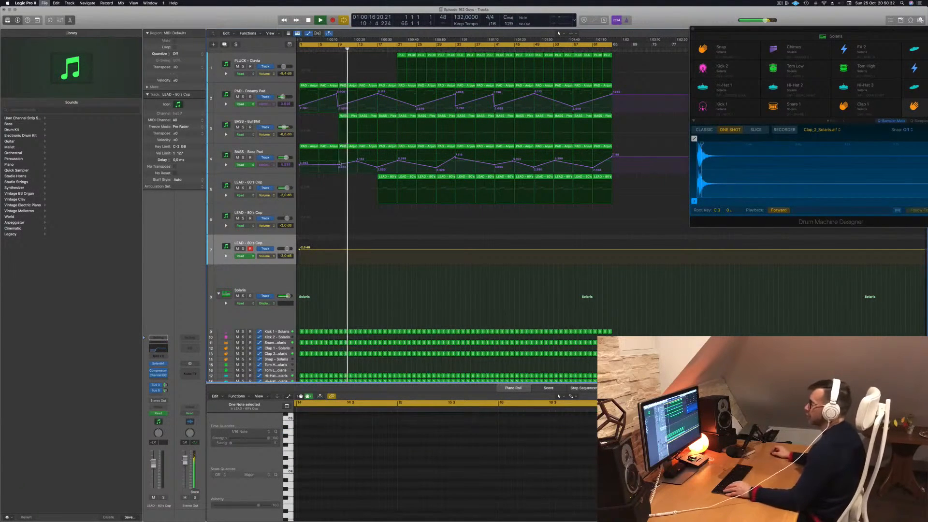
# - Select the track 3 bass and briefly solo it to check its sound during playback
pyautogui.click(252, 132)
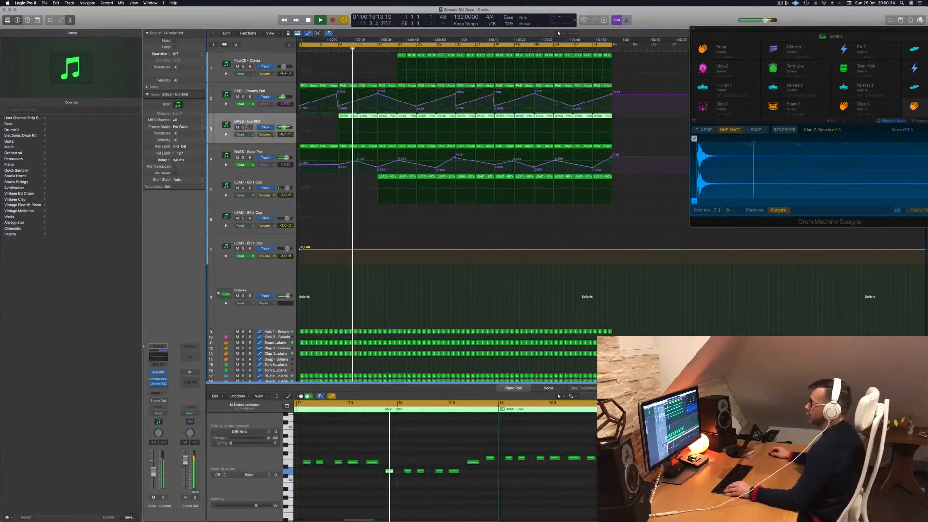
pyautogui.click(243, 127)
pyautogui.click(243, 127)
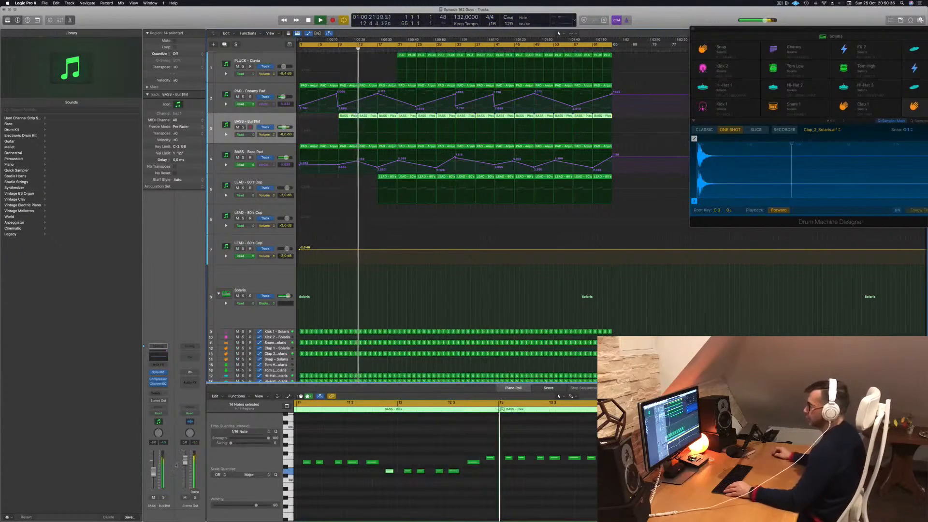